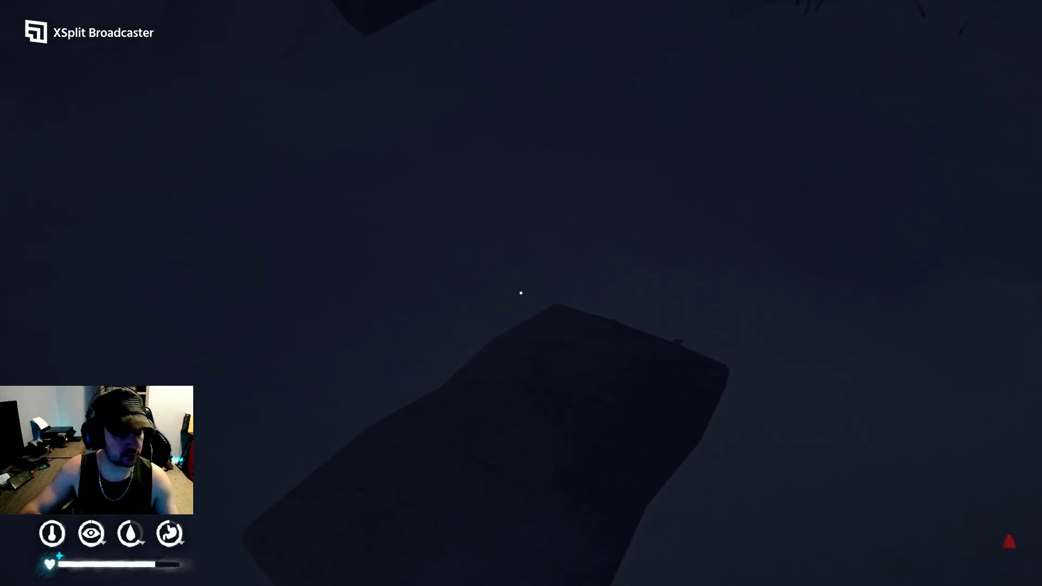
# - Browse the backpack's Fire Starting, First Aid, Clothing and Food and Drink categories
pyautogui.press('Tab')
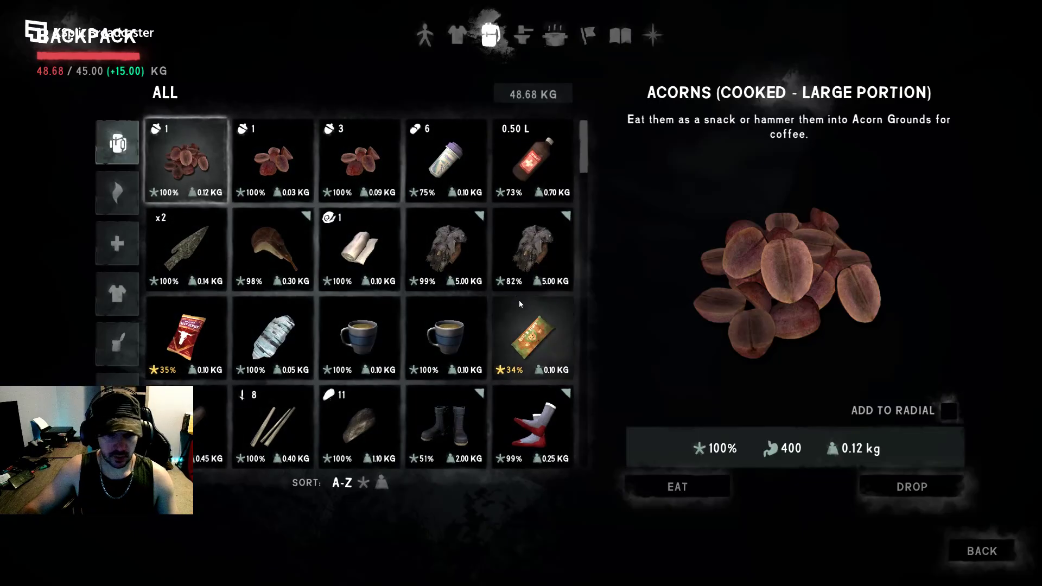
pyautogui.click(116, 192)
pyautogui.click(106, 241)
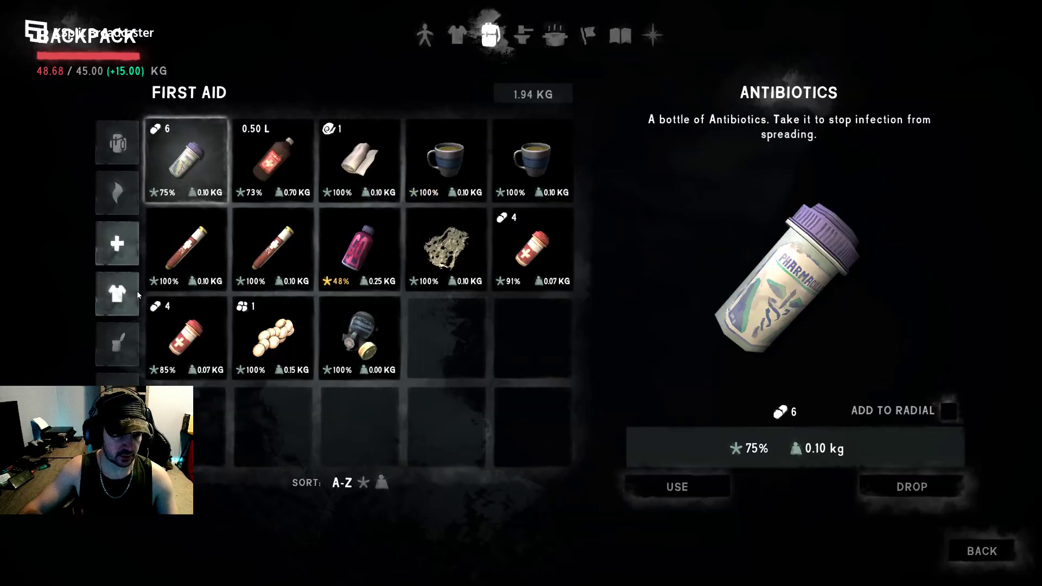
pyautogui.click(122, 293)
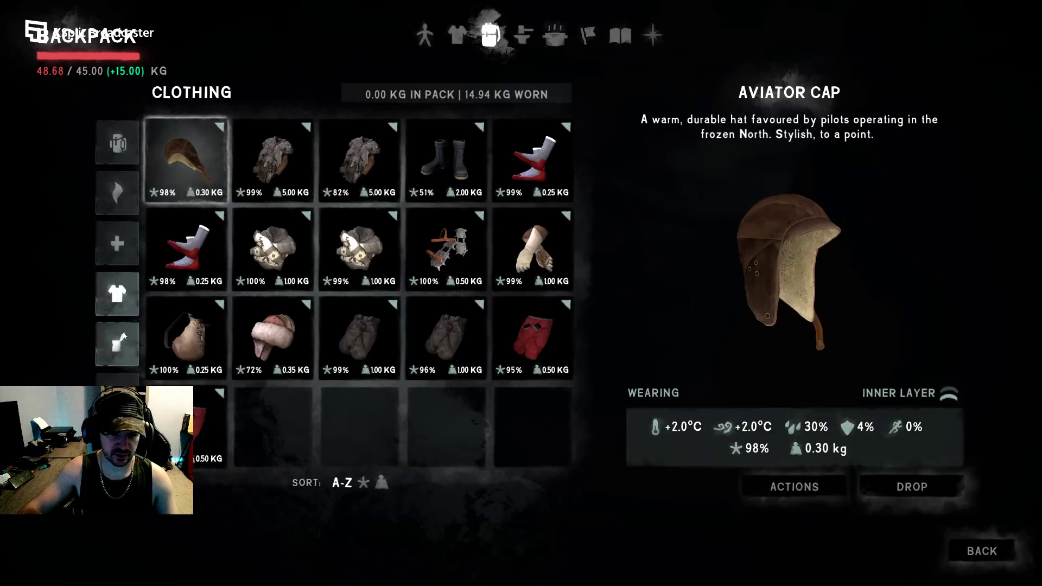
pyautogui.click(120, 346)
pyautogui.press('Escape')
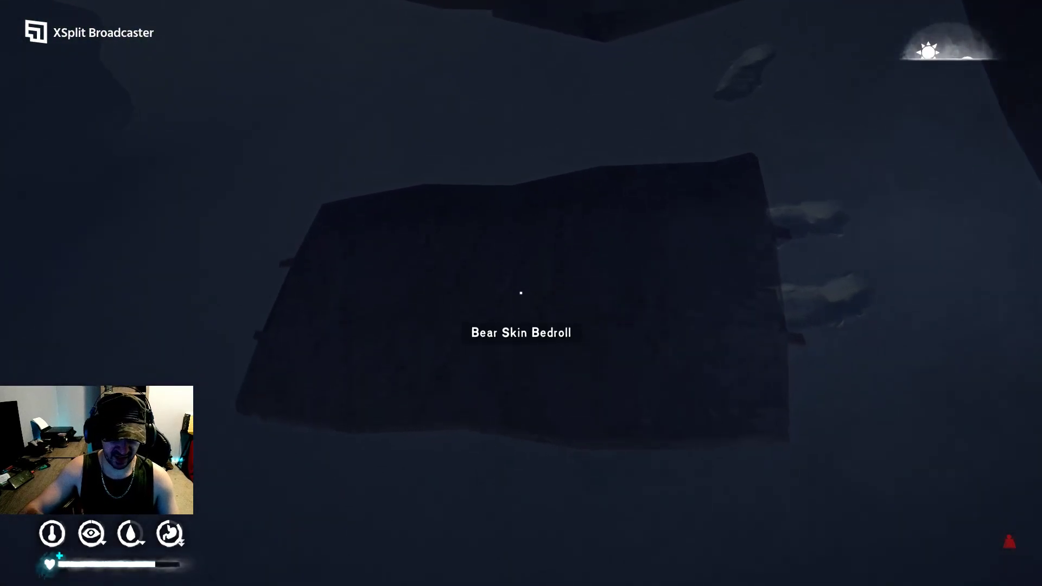
# - Check the bedroll sleep options, then look over the Tools in the backpack
pyautogui.click(521, 293)
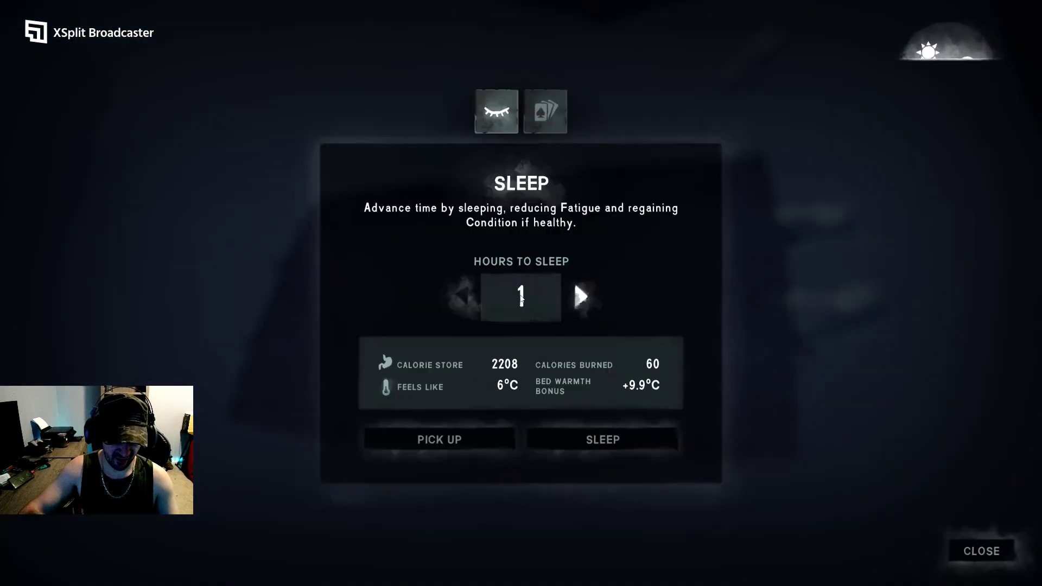
pyautogui.click(448, 444)
pyautogui.press('Tab')
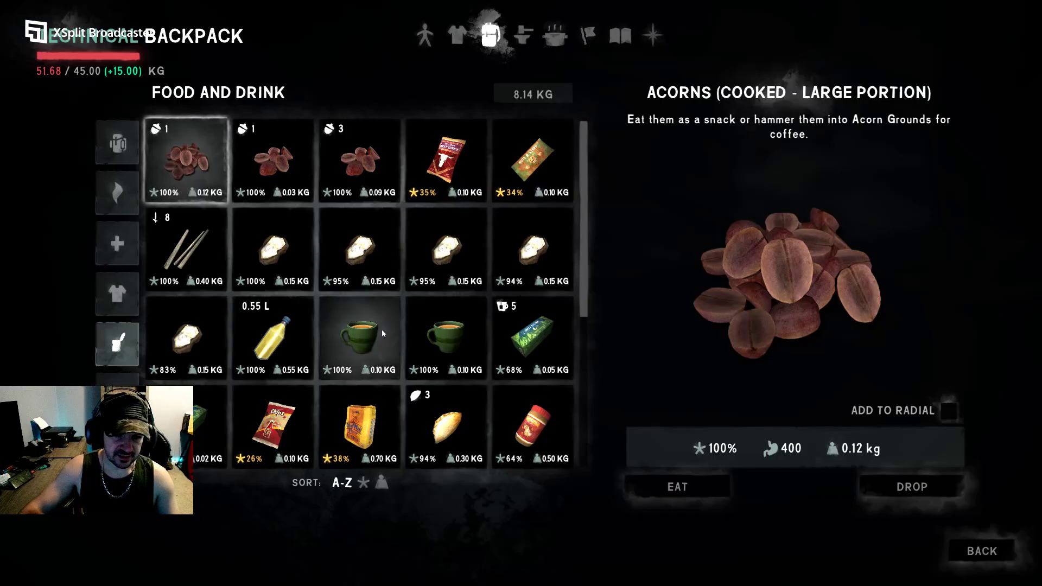
pyautogui.scroll(-1, 378, 346)
pyautogui.scroll(-2, 379, 344)
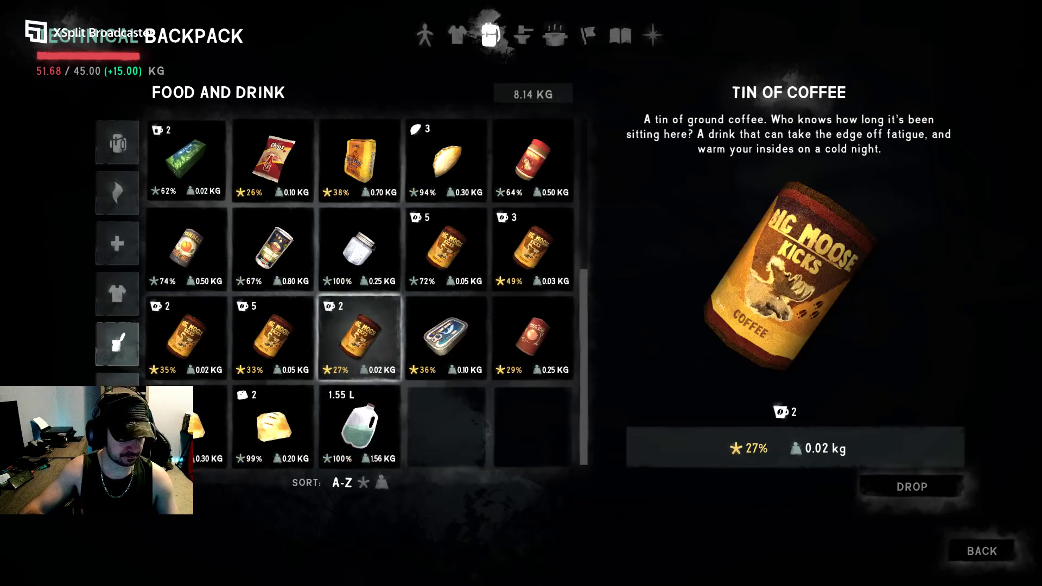
pyautogui.click(117, 390)
pyautogui.press('Tab')
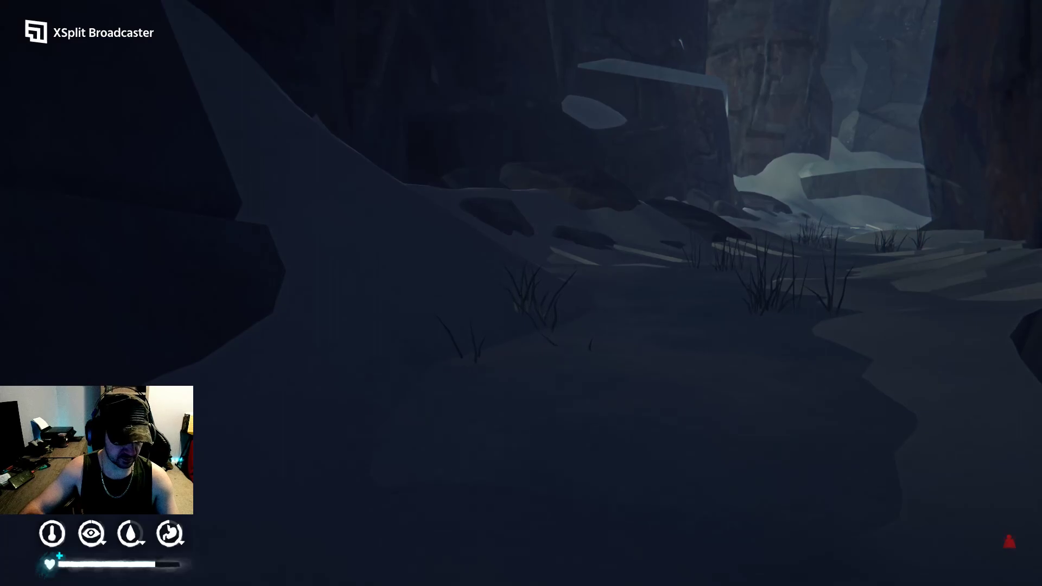
# - Drink from the 1.55 L jug of potable water in Food and Drink
pyautogui.press('Tab')
pyautogui.click(116, 343)
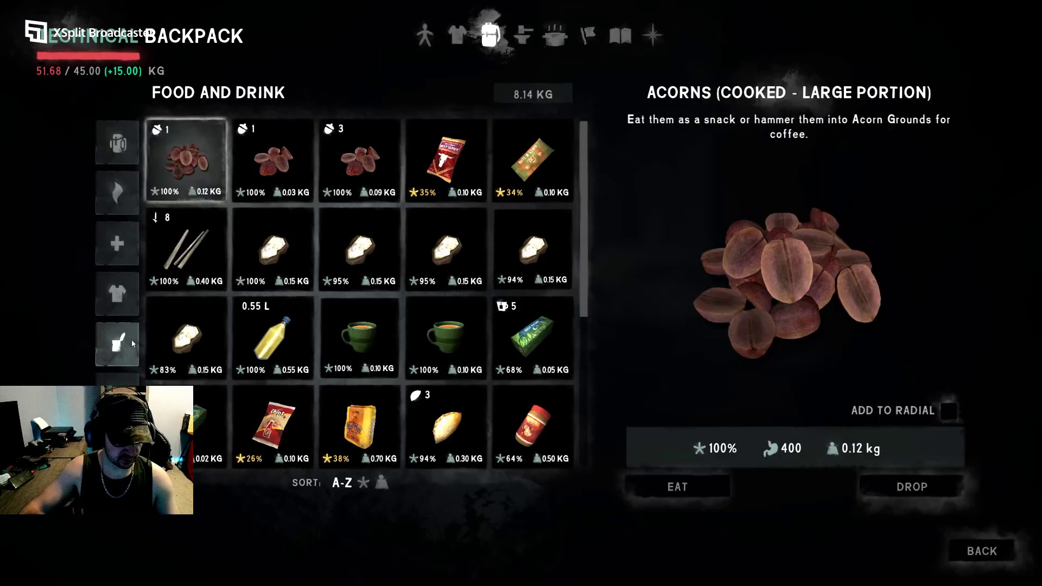
pyautogui.scroll(-1, 315, 323)
pyautogui.scroll(-2, 315, 323)
pyautogui.click(356, 417)
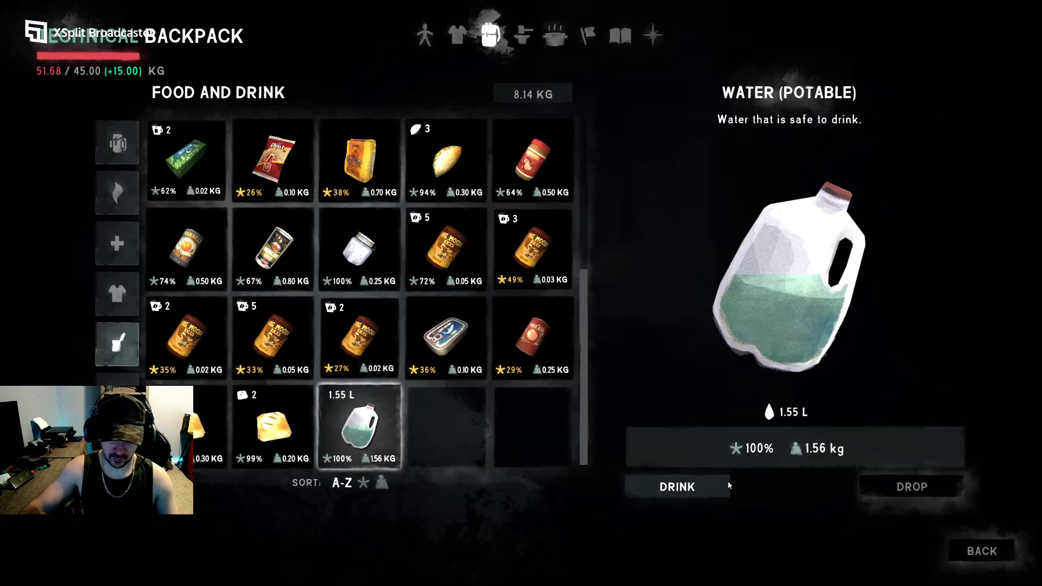
pyautogui.click(701, 483)
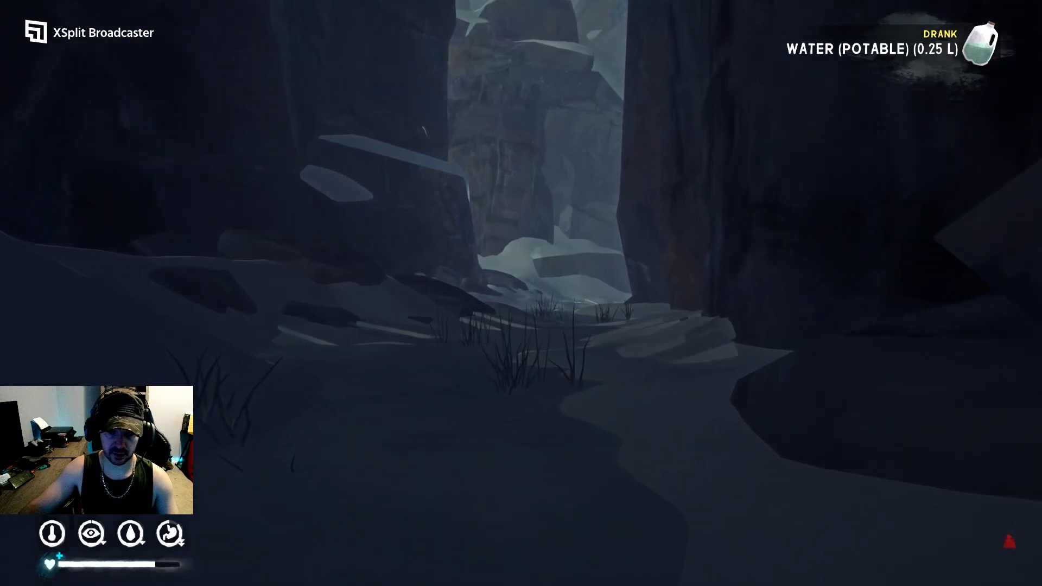
# - Walk through the canyon toward the trees, past the two dark objects in the snow
pyautogui.press('w')
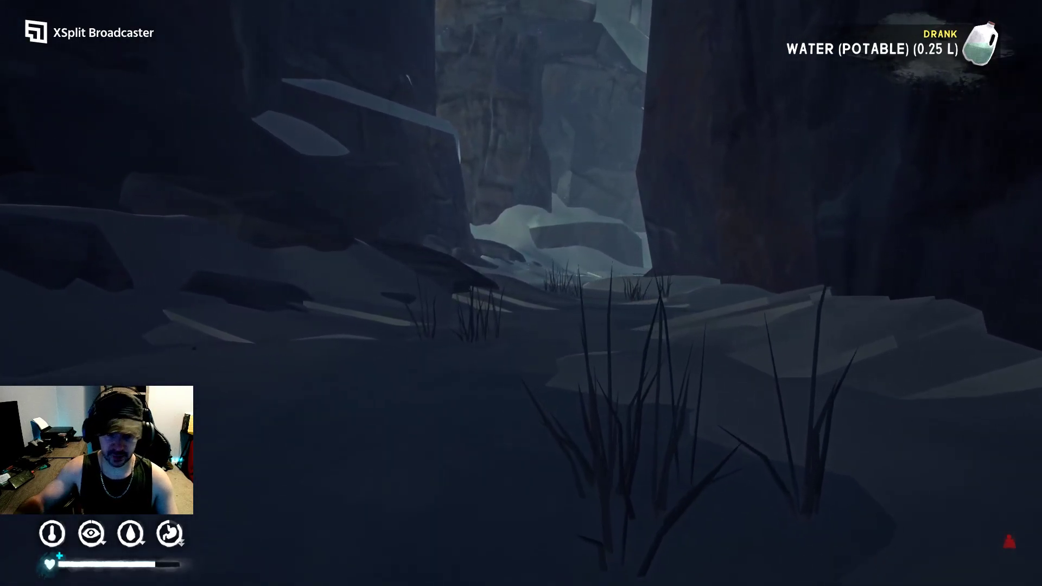
pyautogui.press('w')
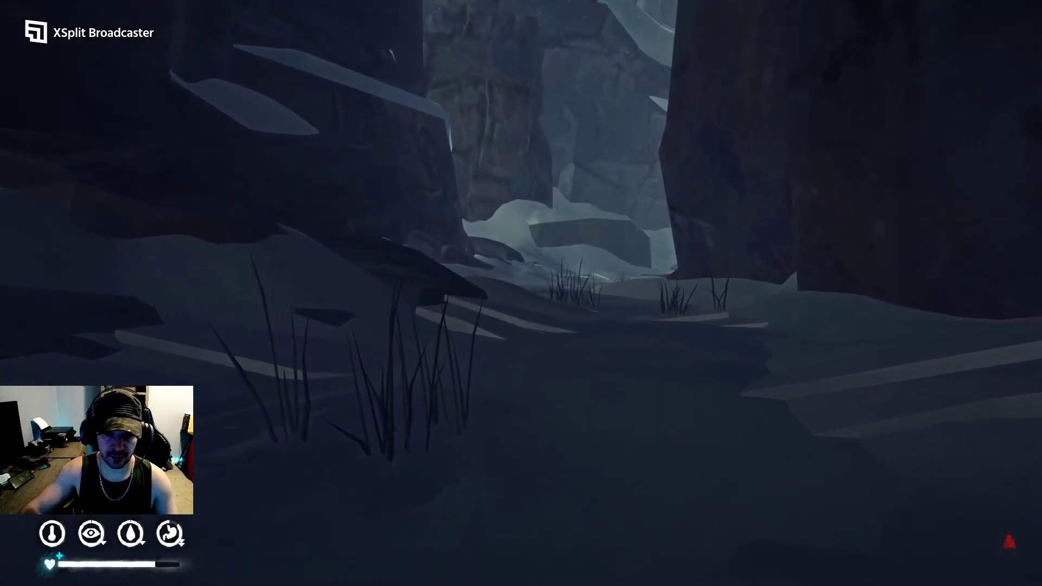
pyautogui.press('w')
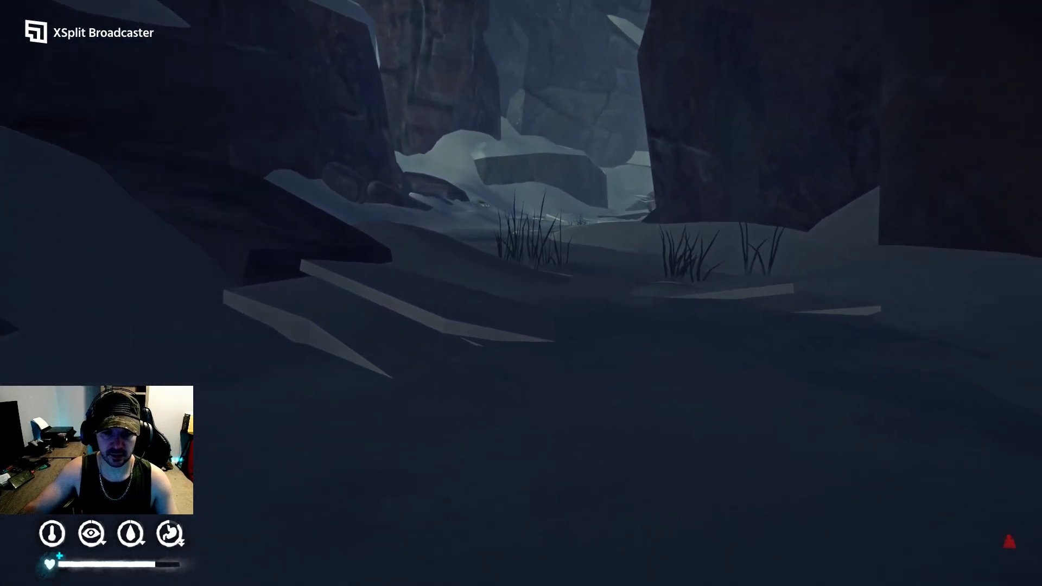
pyautogui.press('w')
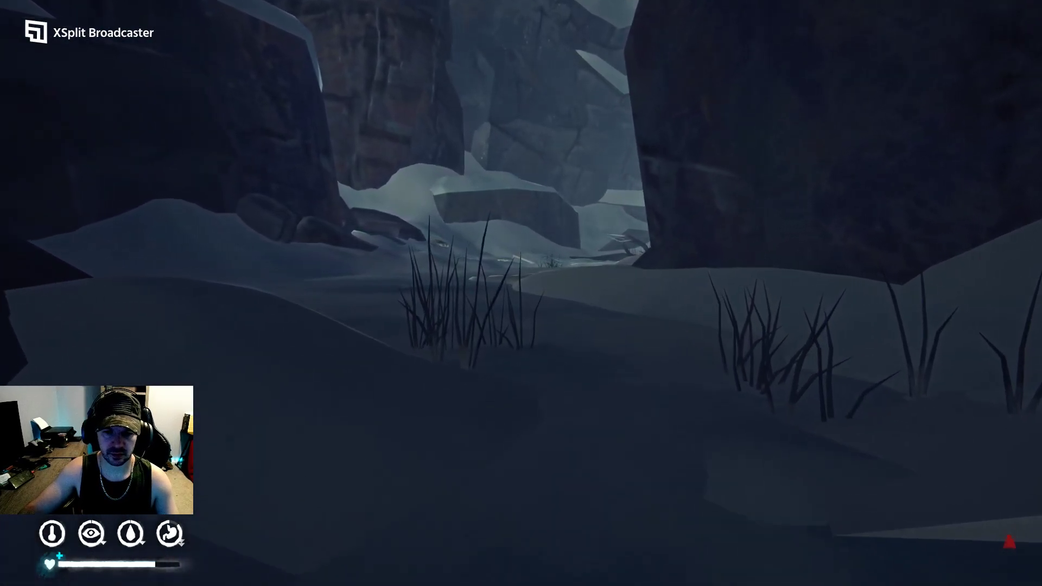
pyautogui.press('w')
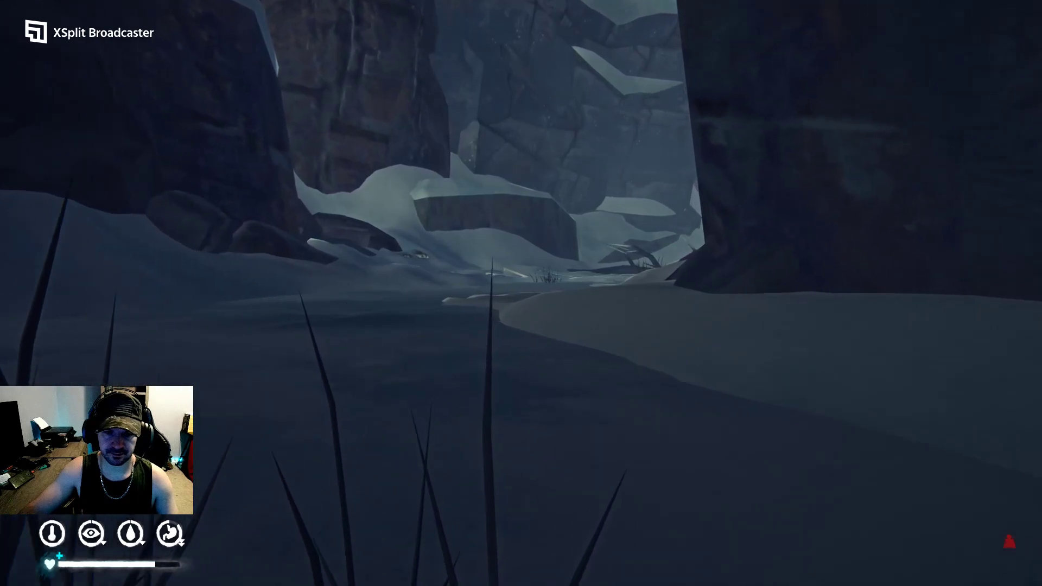
pyautogui.press('w')
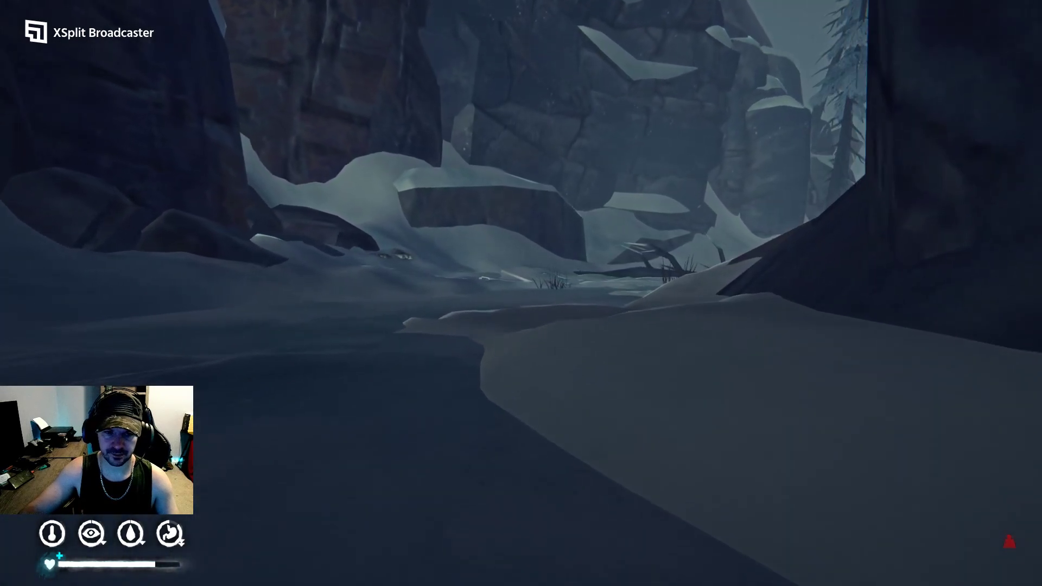
pyautogui.press('w')
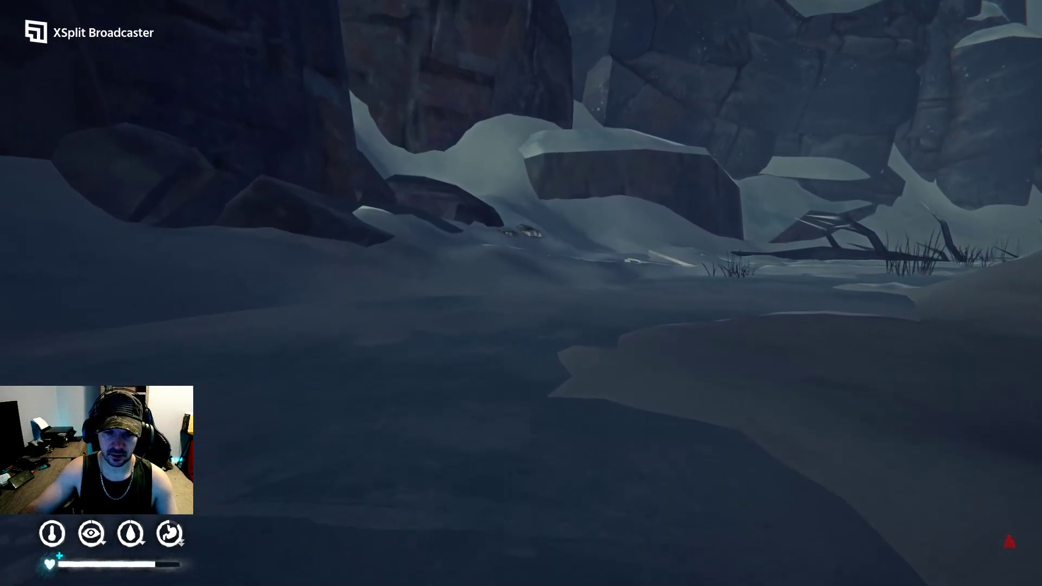
pyautogui.press('w')
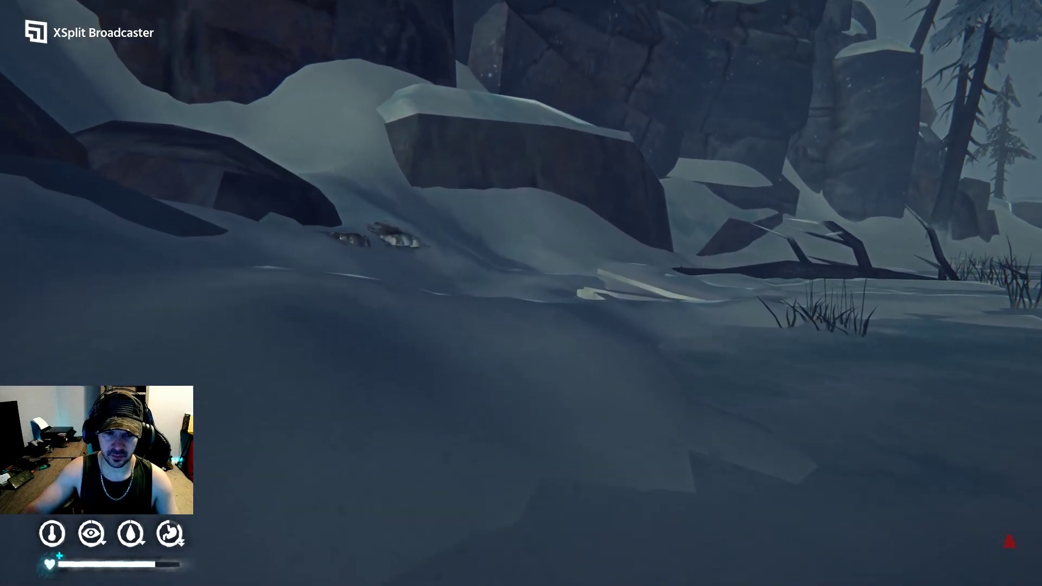
pyautogui.press('w')
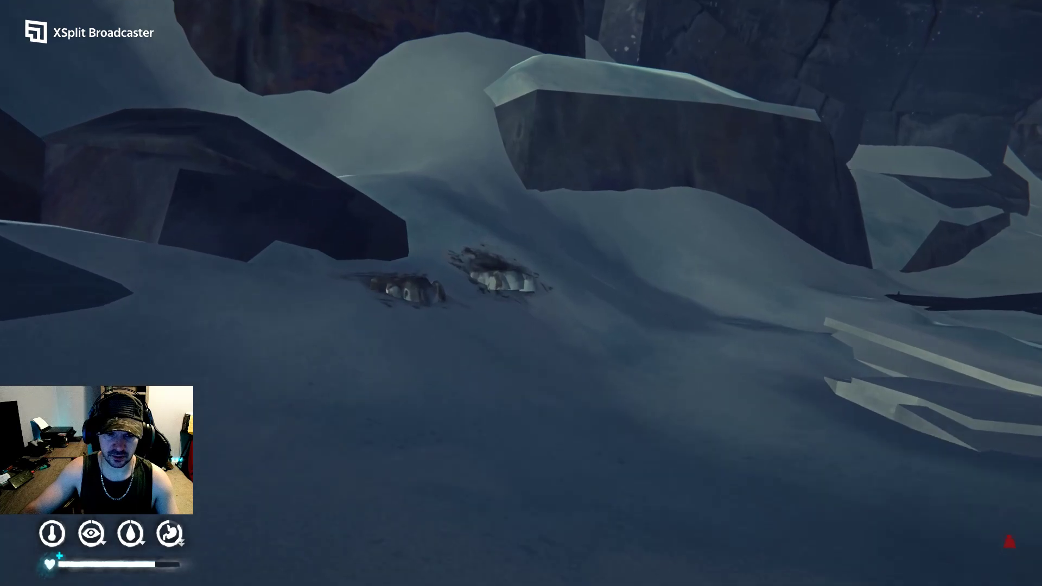
pyautogui.press('w')
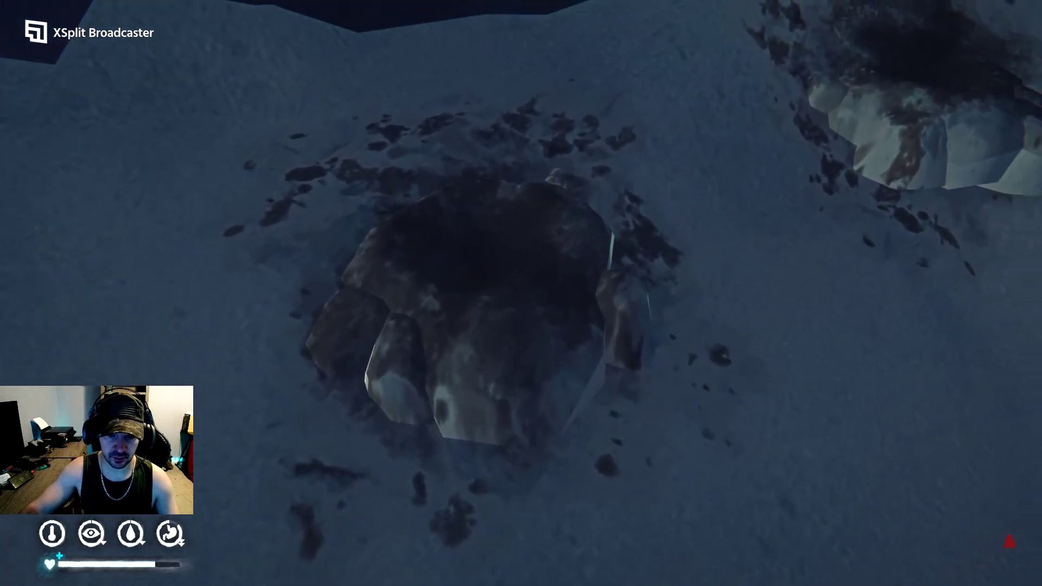
# - Cross the snowy clearing past the rock overhang to the grass tufts on the slope
pyautogui.press('w')
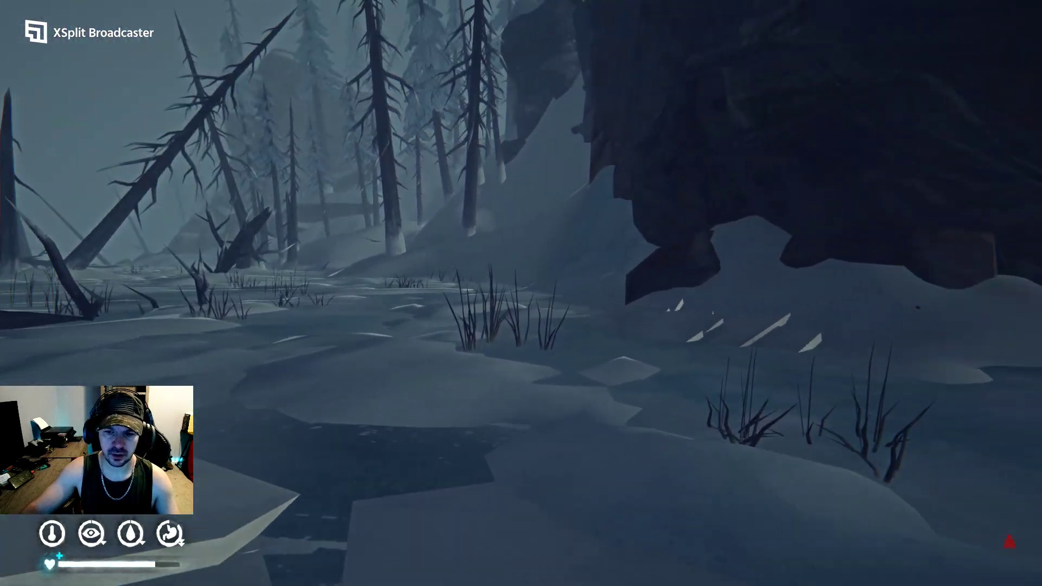
pyautogui.press('w')
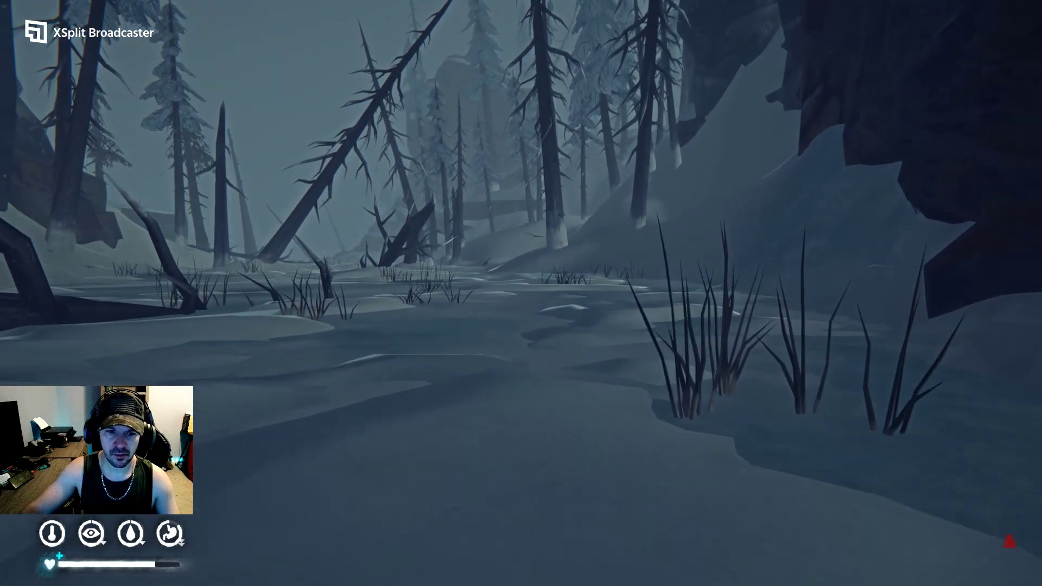
pyautogui.press('w')
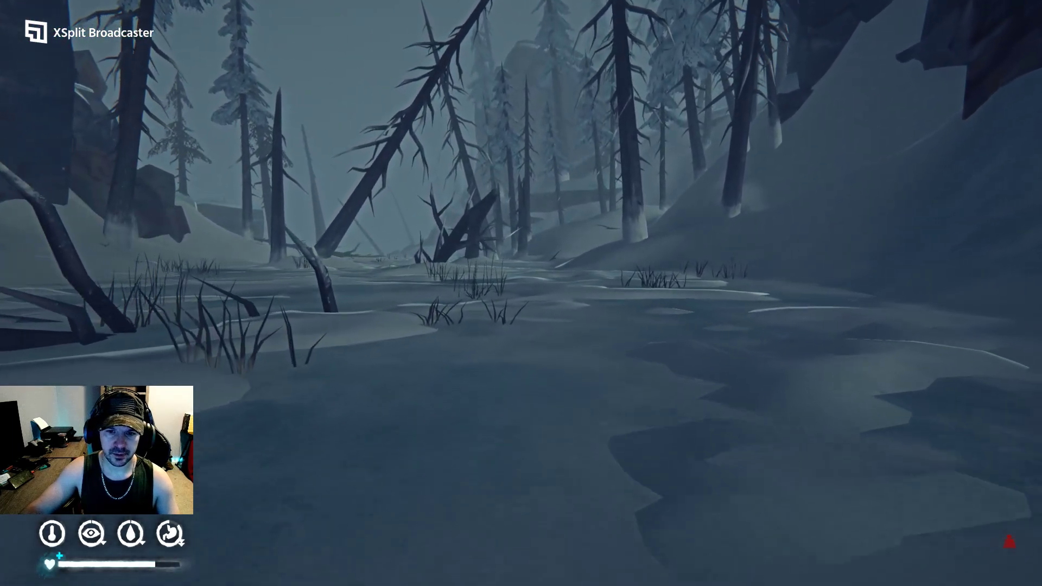
pyautogui.press('w')
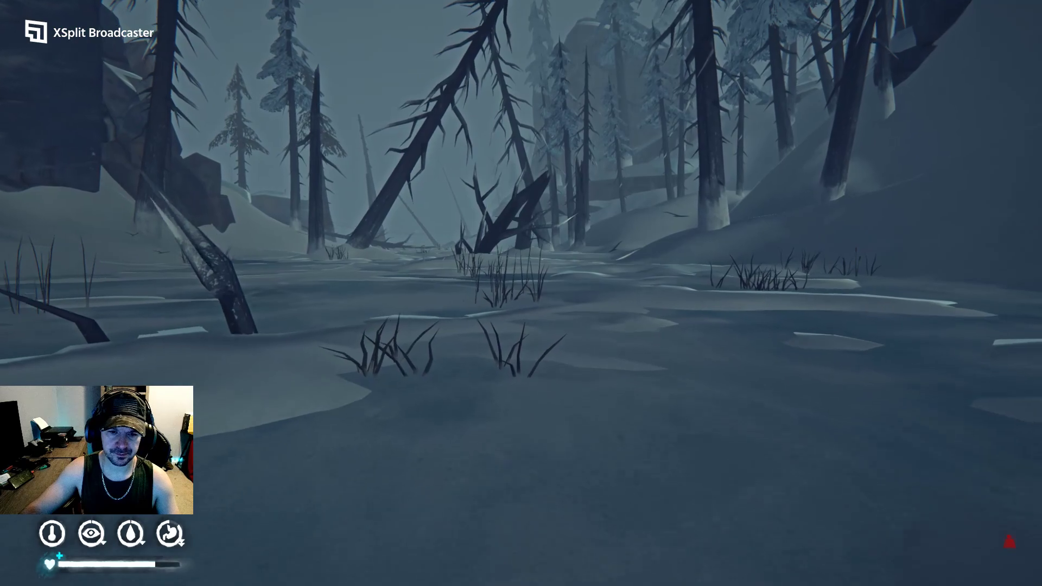
pyautogui.press('w')
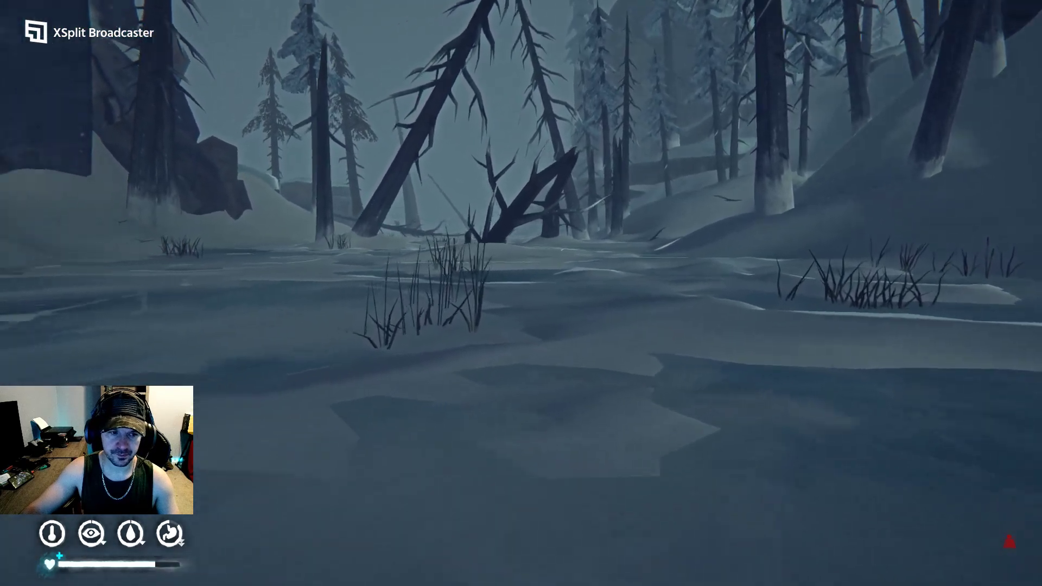
pyautogui.press('w')
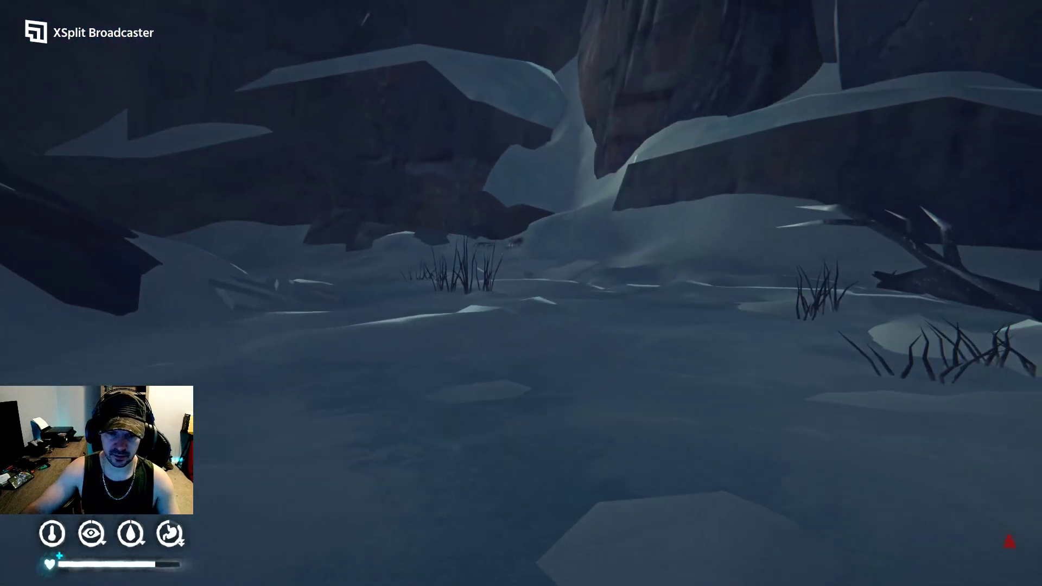
pyautogui.press('w')
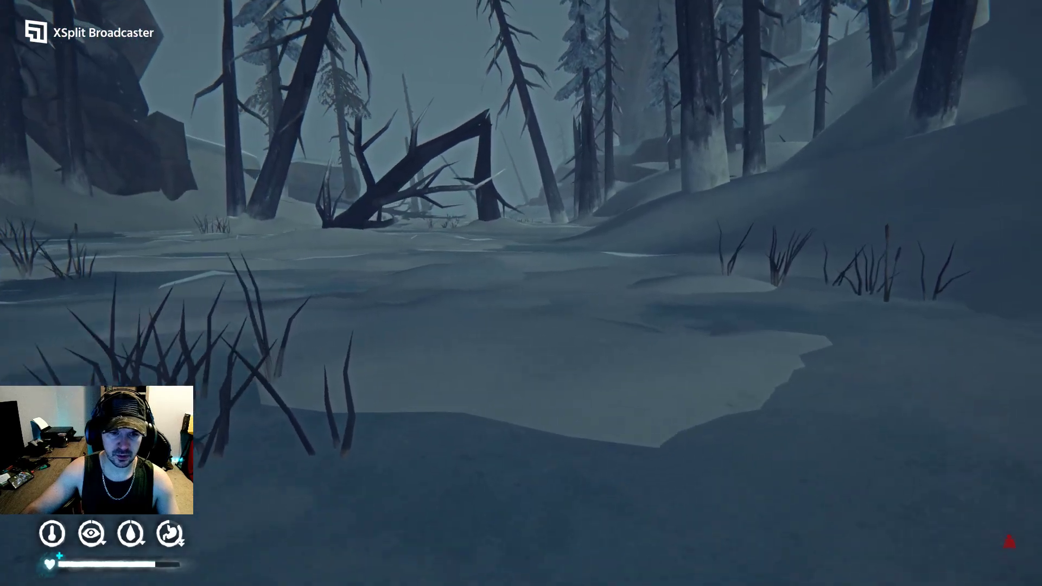
pyautogui.press('w')
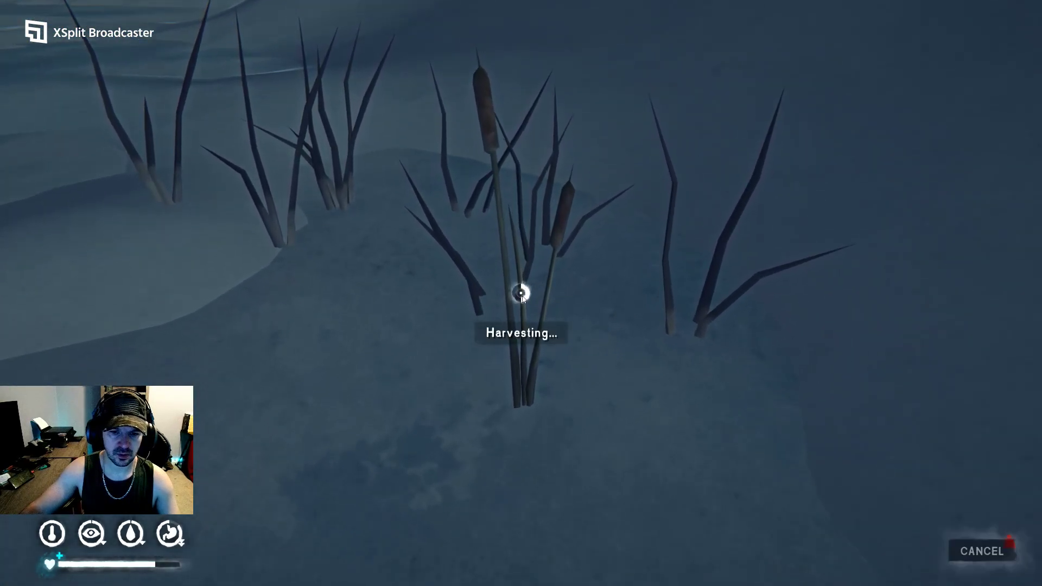
# - Finish harvesting the Cat Tail Stalk, keep the stick, and check the Fire Starting supplies
pyautogui.click(521, 293)
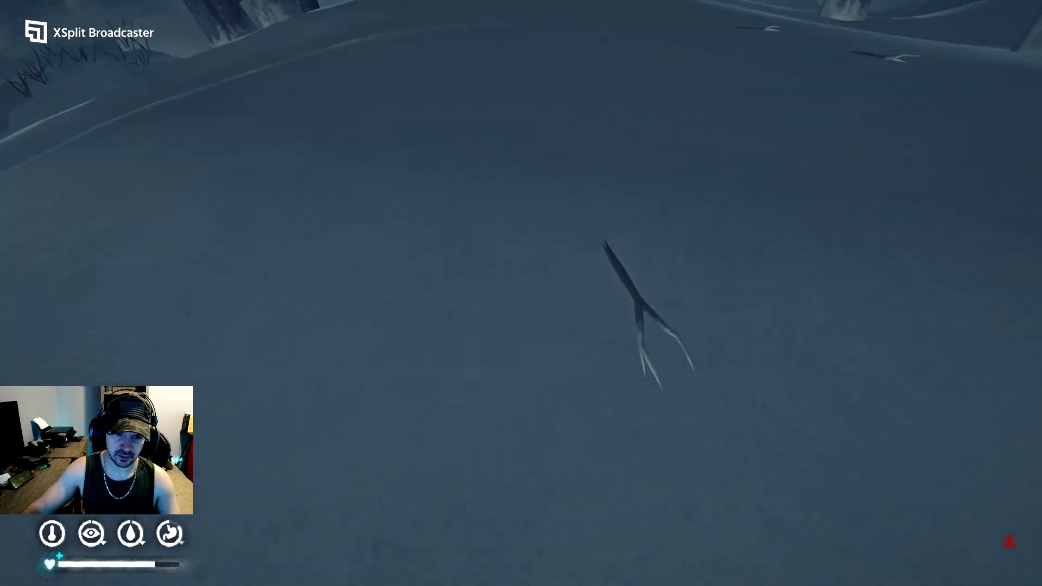
pyautogui.click(521, 293)
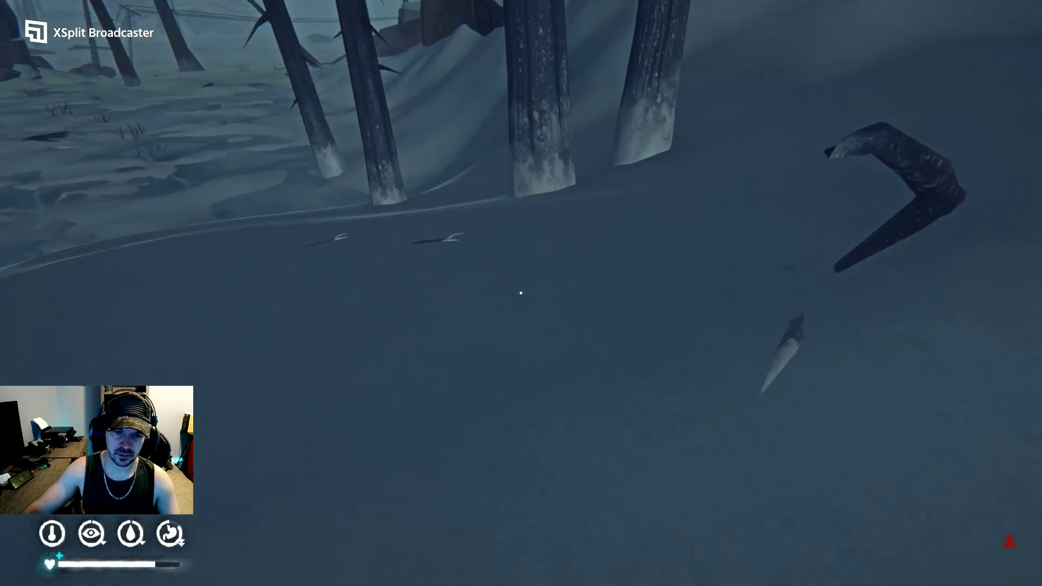
pyautogui.press('i')
pyautogui.click(117, 196)
pyautogui.press('Escape')
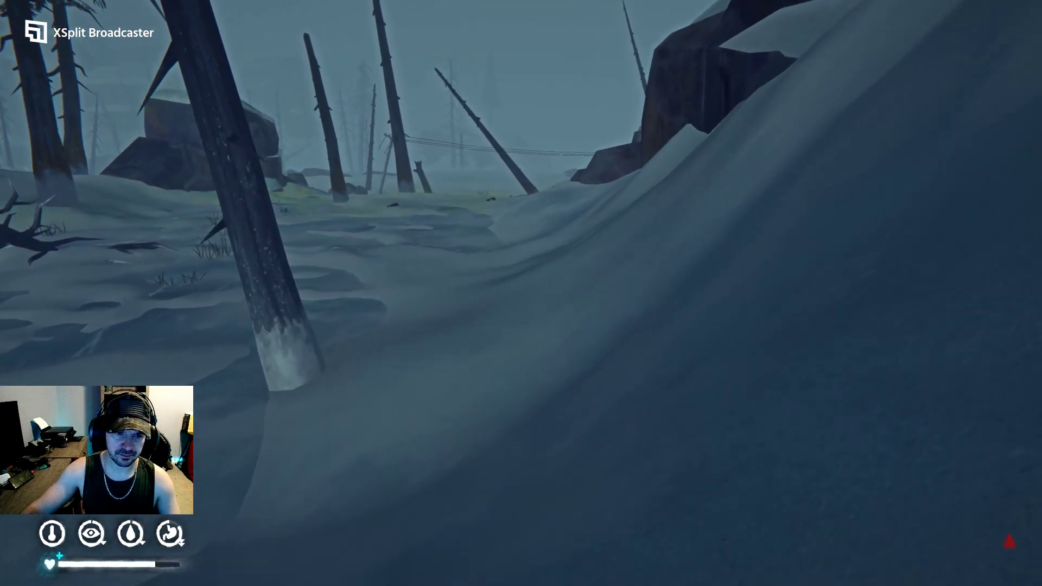
pyautogui.press('m')
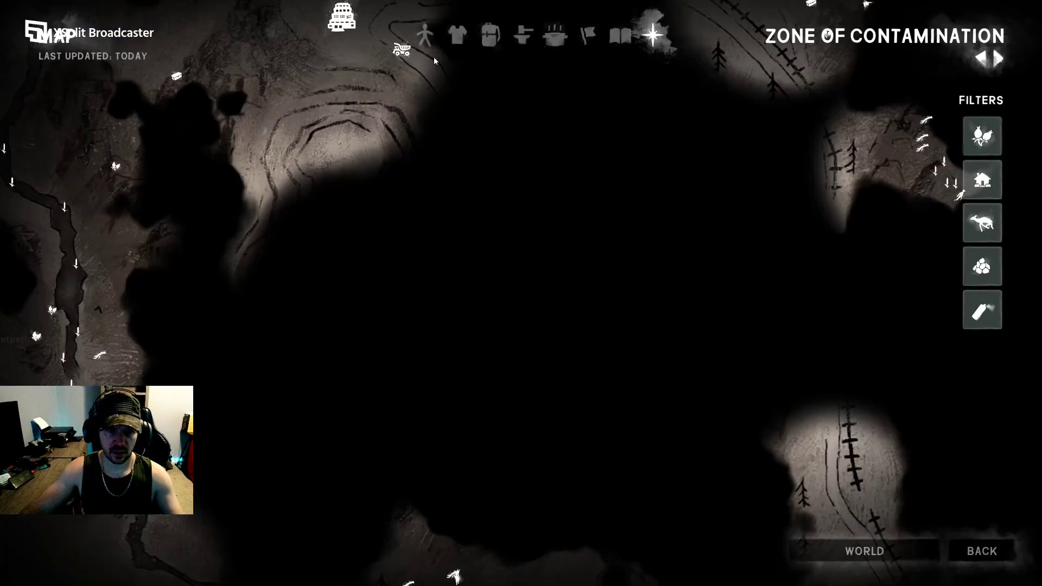
pyautogui.click(426, 37)
pyautogui.press('m')
pyautogui.press('m')
pyautogui.press('m')
pyautogui.click(425, 36)
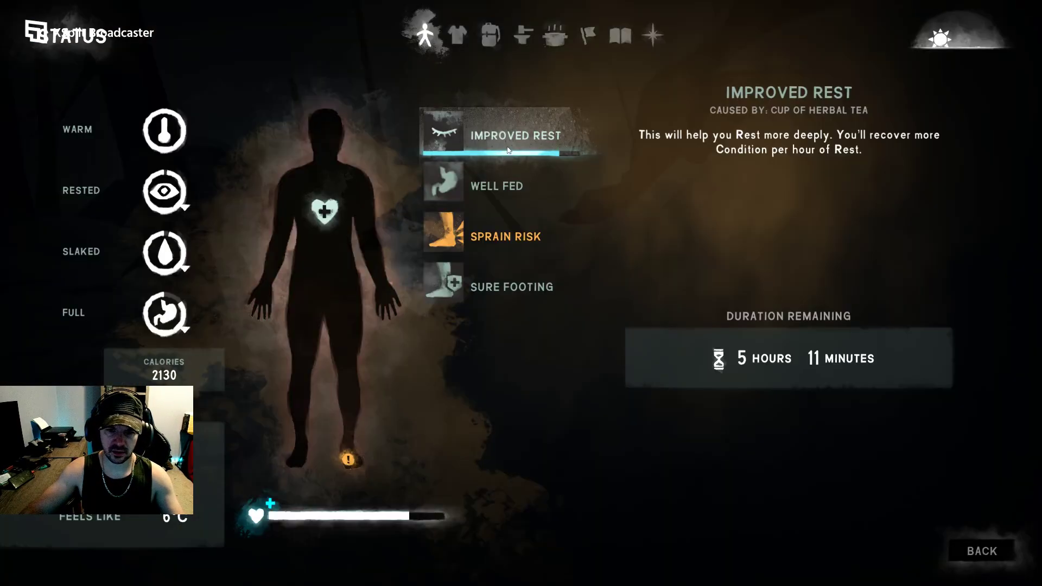
pyautogui.press('m')
pyautogui.press('m')
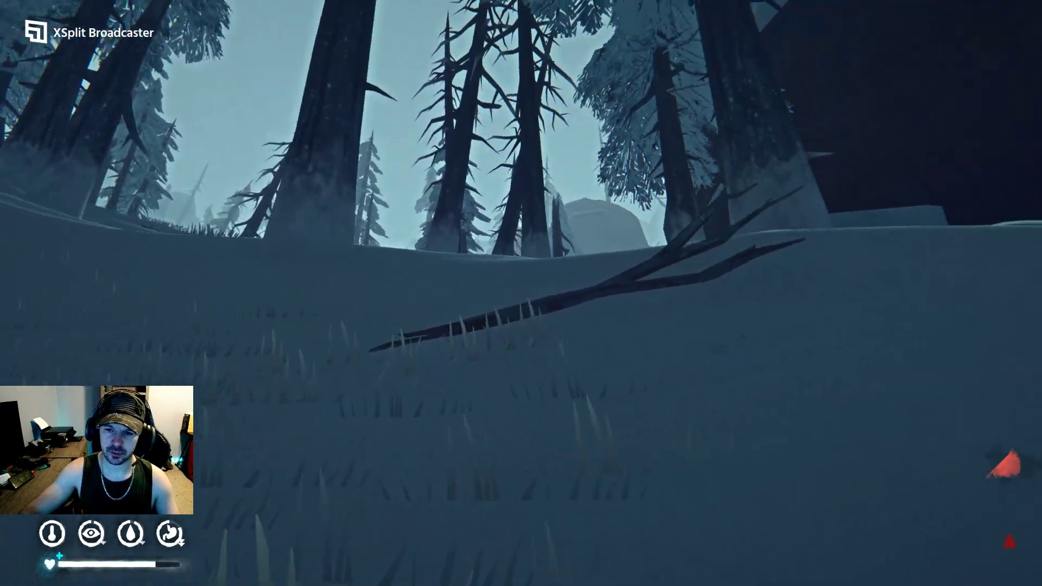
# - Walk past the fallen branch toward the cliff, through the snow gap and up the slope
pyautogui.press('w')
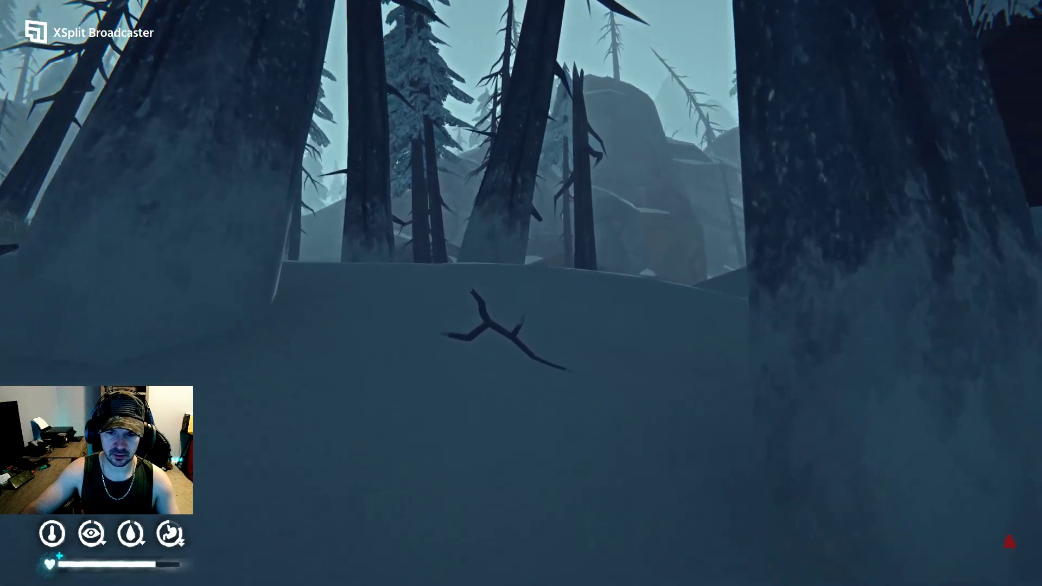
pyautogui.press('w')
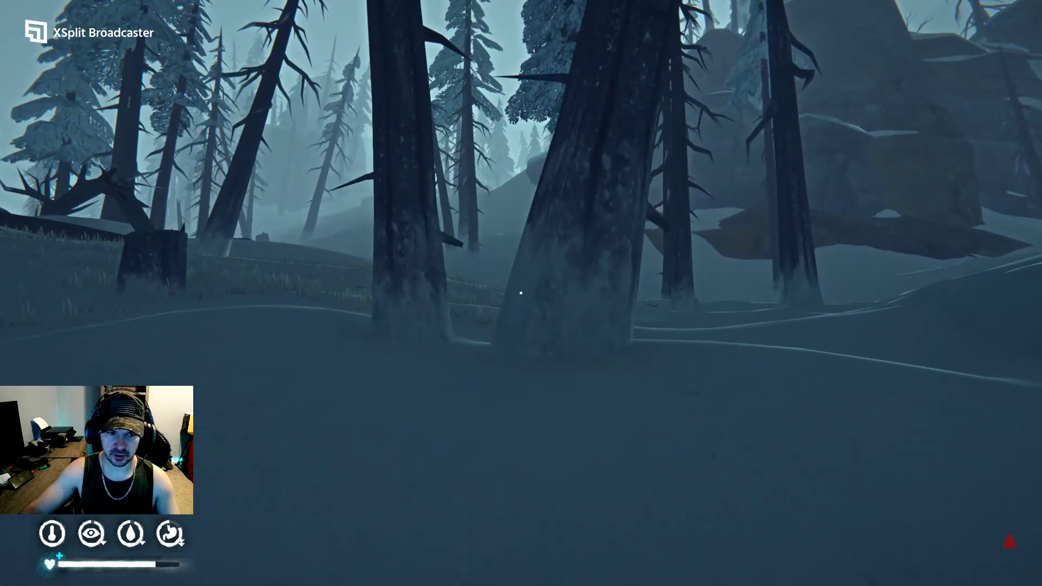
pyautogui.press('w')
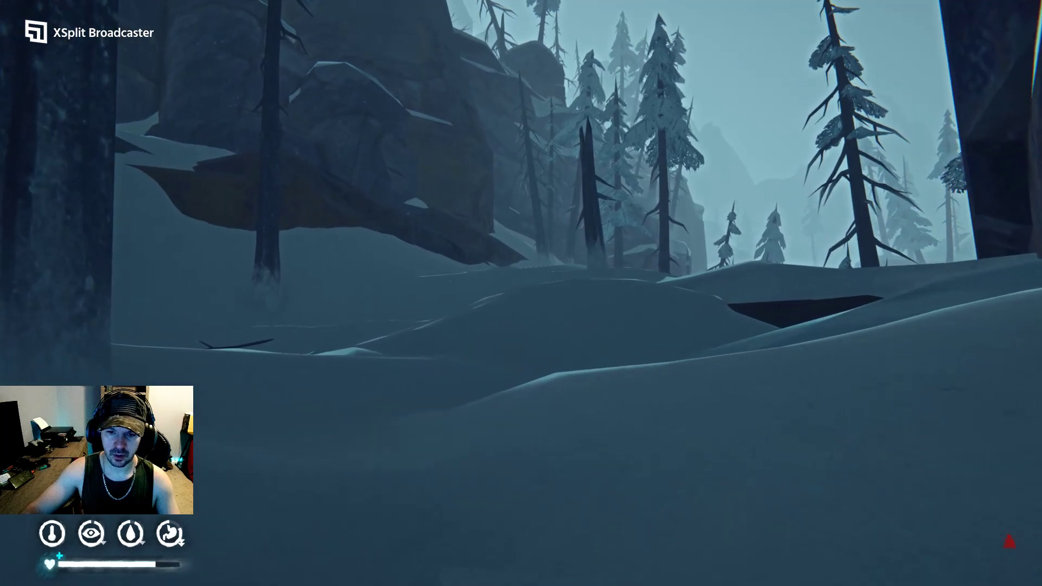
pyautogui.press('w')
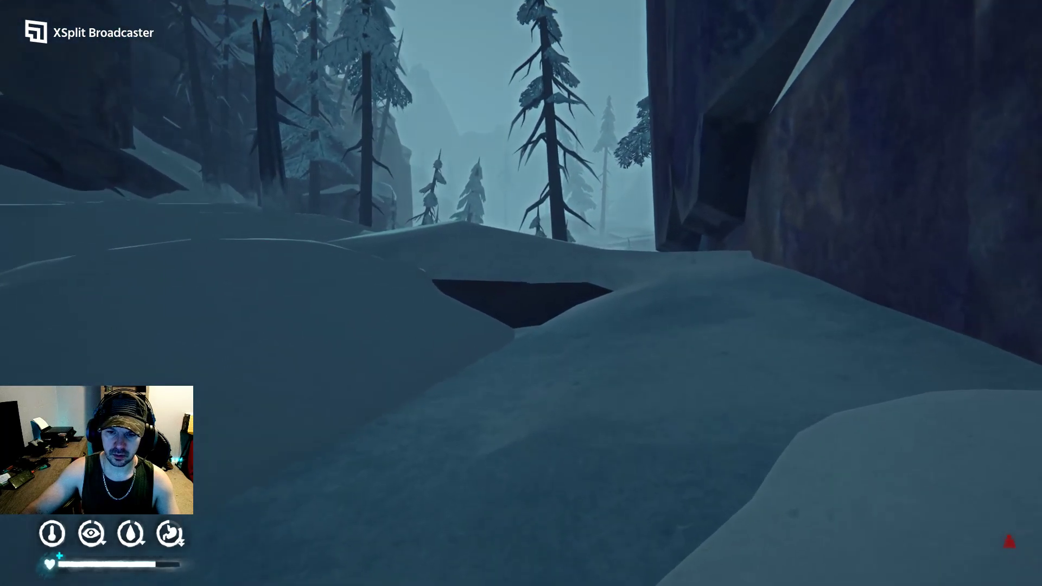
pyautogui.press('w')
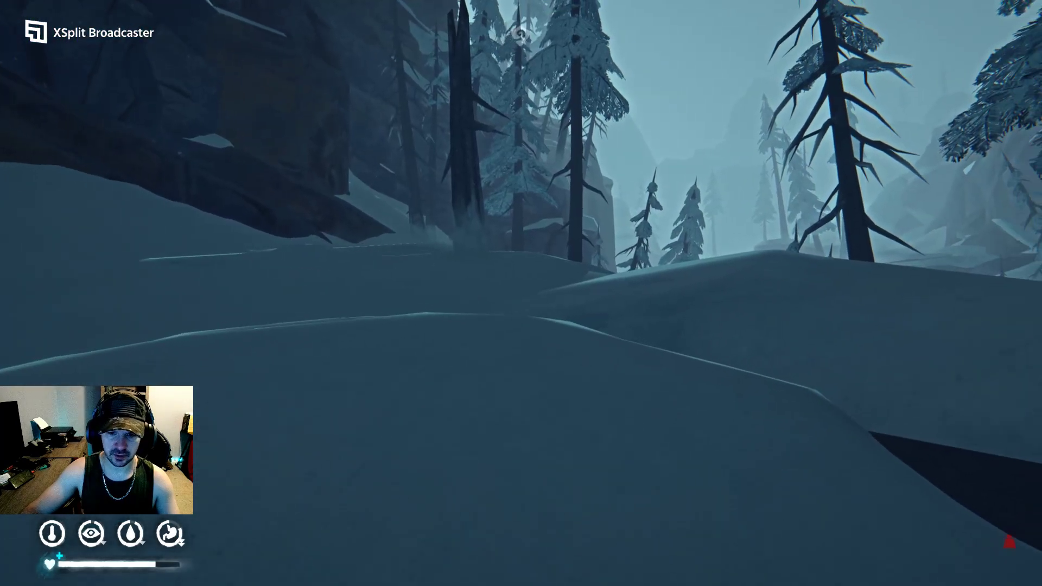
pyautogui.press('w')
pyautogui.press('w')
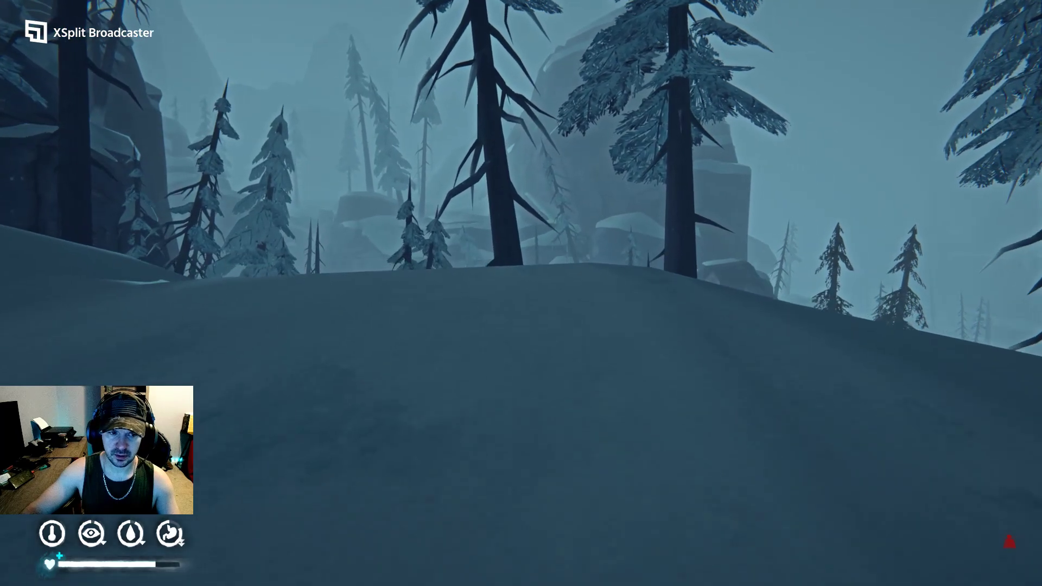
pyautogui.press('w')
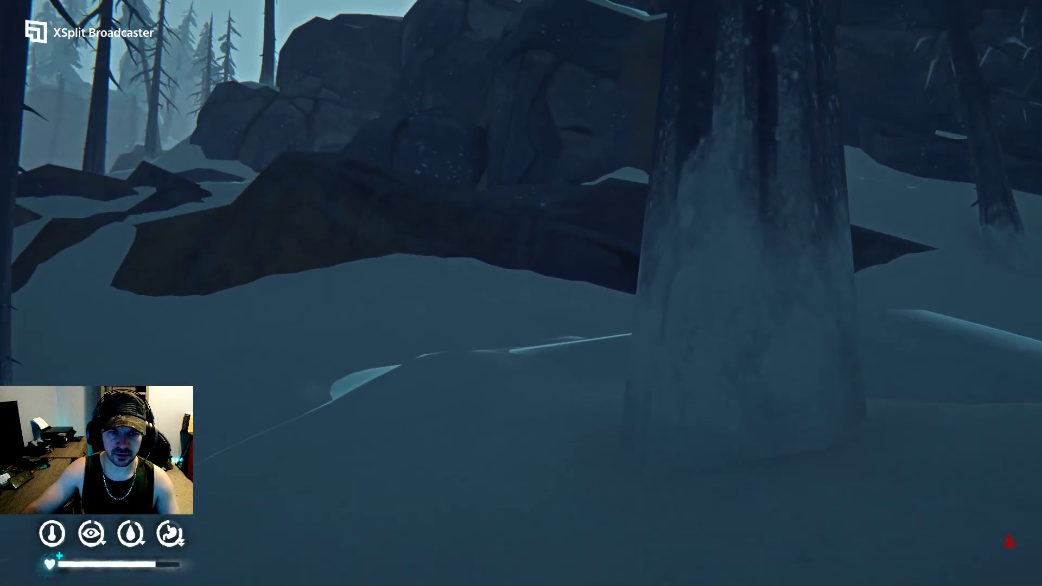
pyautogui.press('w')
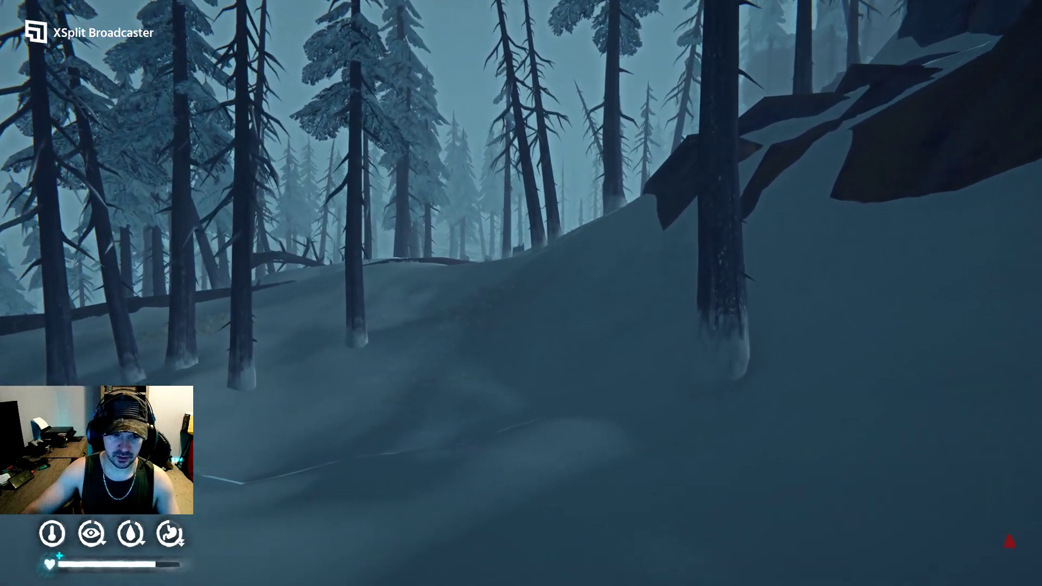
pyautogui.press('w')
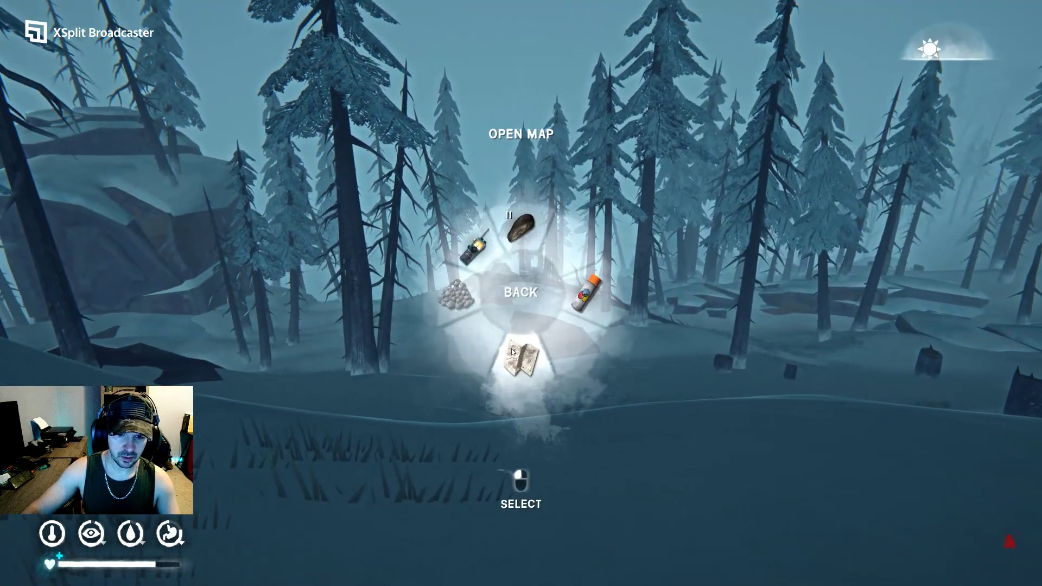
# - Chart the surroundings onto the map, then pick up the granola bar and Ketchup Chips
pyautogui.click(522, 296)
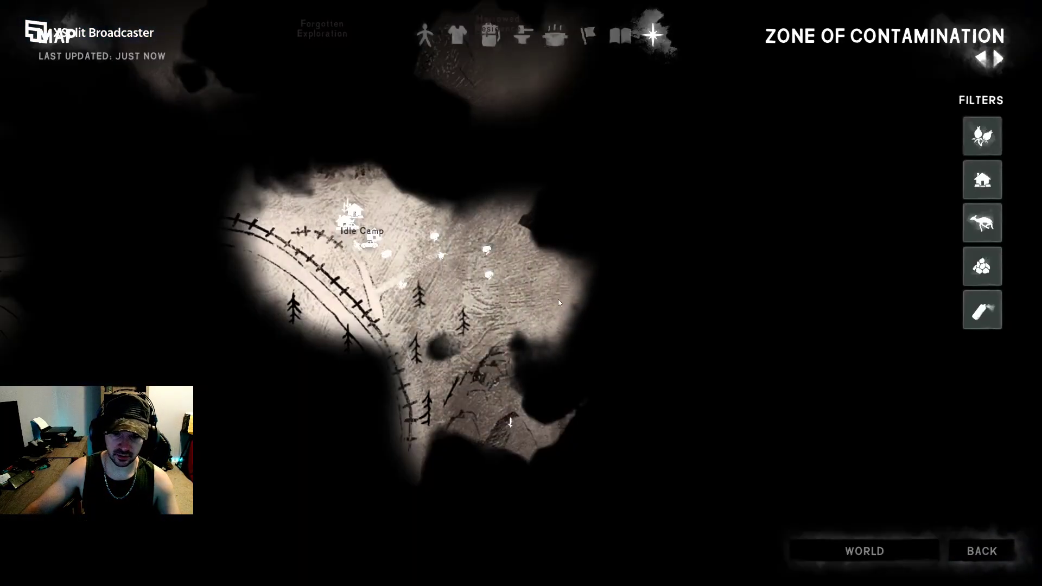
pyautogui.press('Escape')
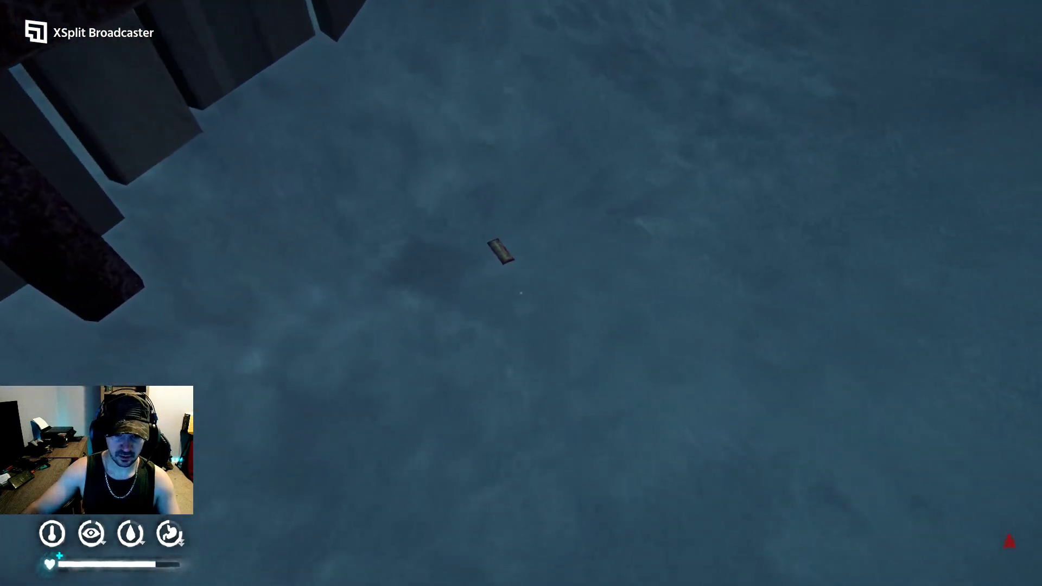
pyautogui.click(521, 293)
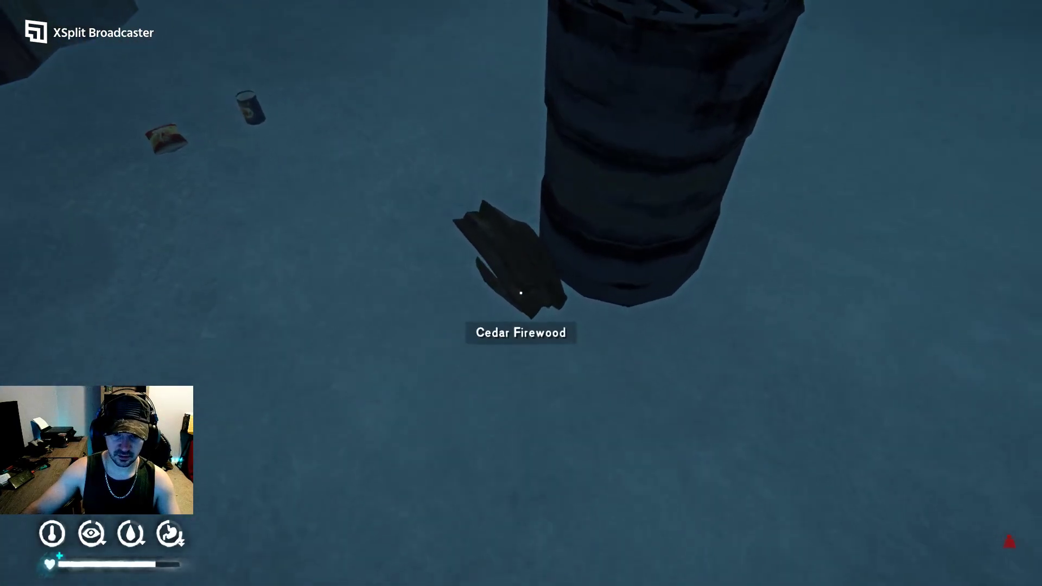
pyautogui.click(521, 294)
pyautogui.click(521, 292)
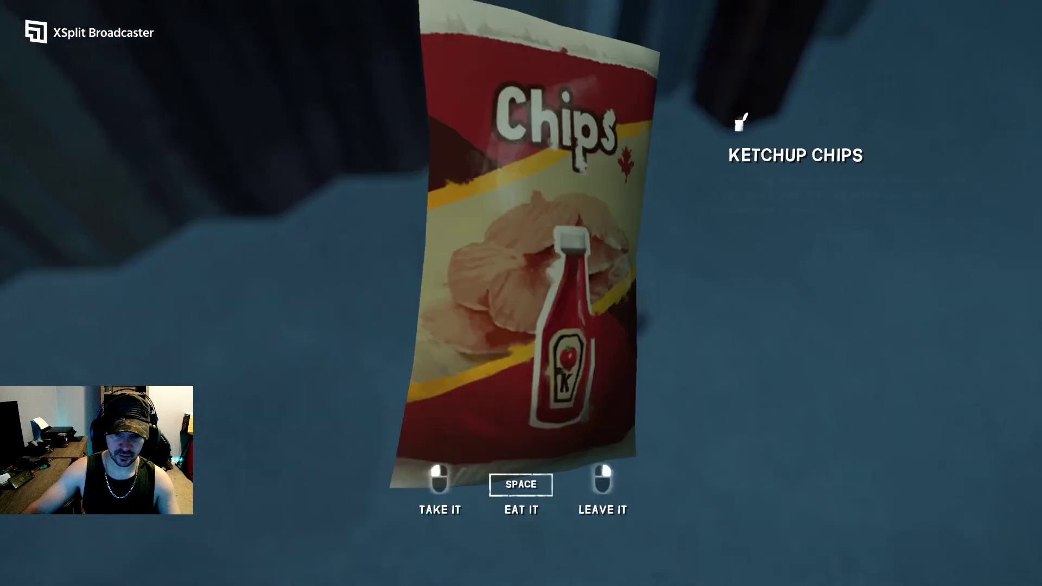
# - Drop the Ruined Pinnacle Peaches from the backpack's food and drink items
pyautogui.press('Tab')
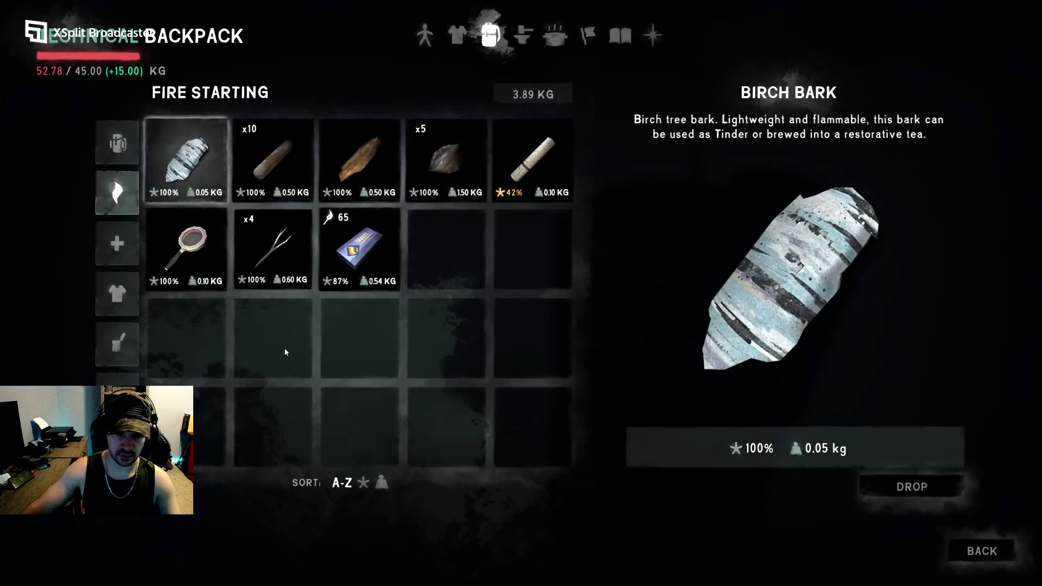
pyautogui.click(117, 341)
pyautogui.scroll(-1, 186, 159)
pyautogui.scroll(-1, 186, 159)
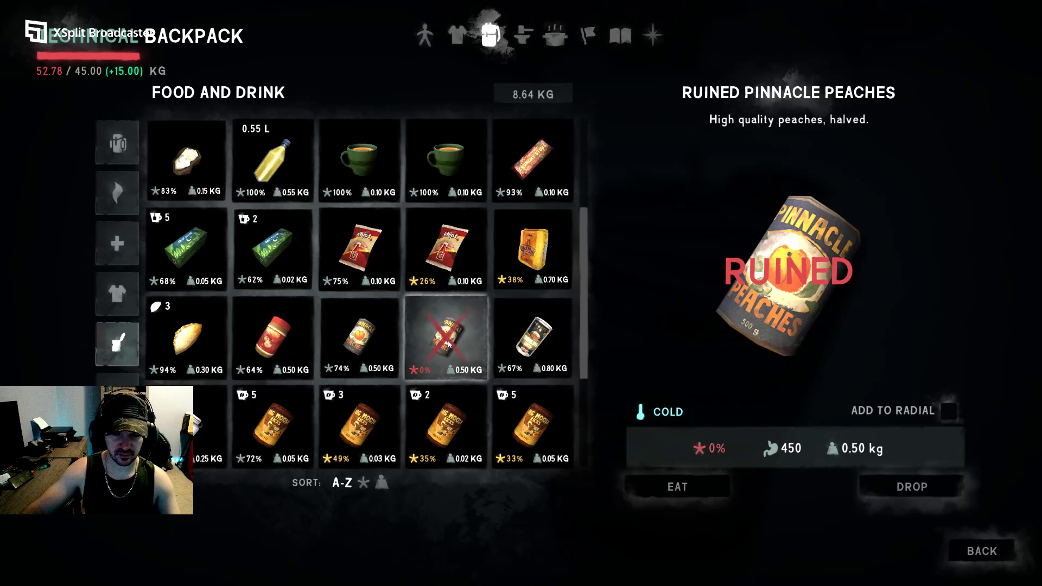
pyautogui.click(911, 487)
pyautogui.press('Escape')
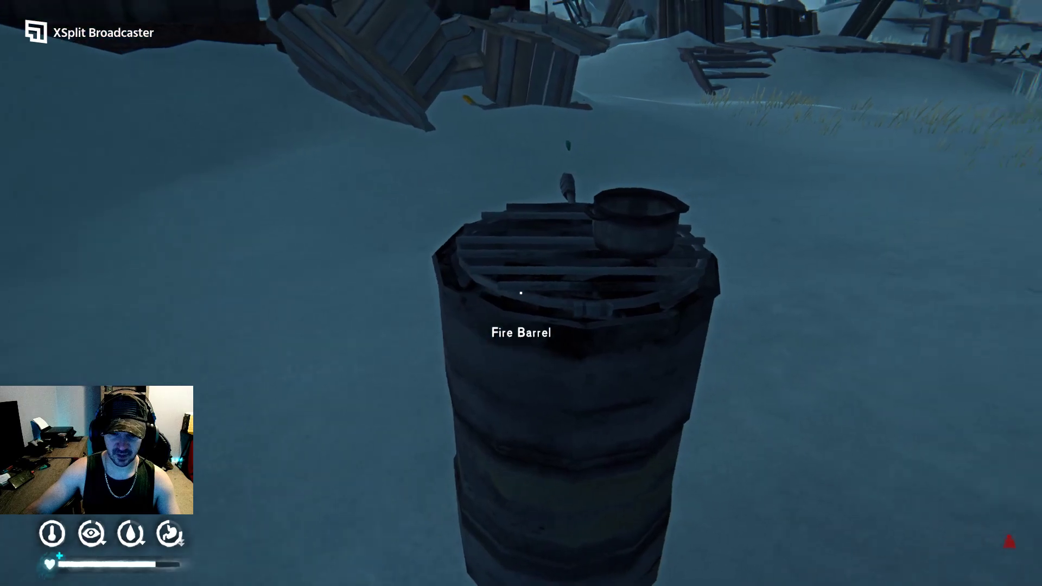
# - Take two charcoal from the Fire Barrel and pick up the Summit Soda
pyautogui.click(520, 293)
pyautogui.click(502, 368)
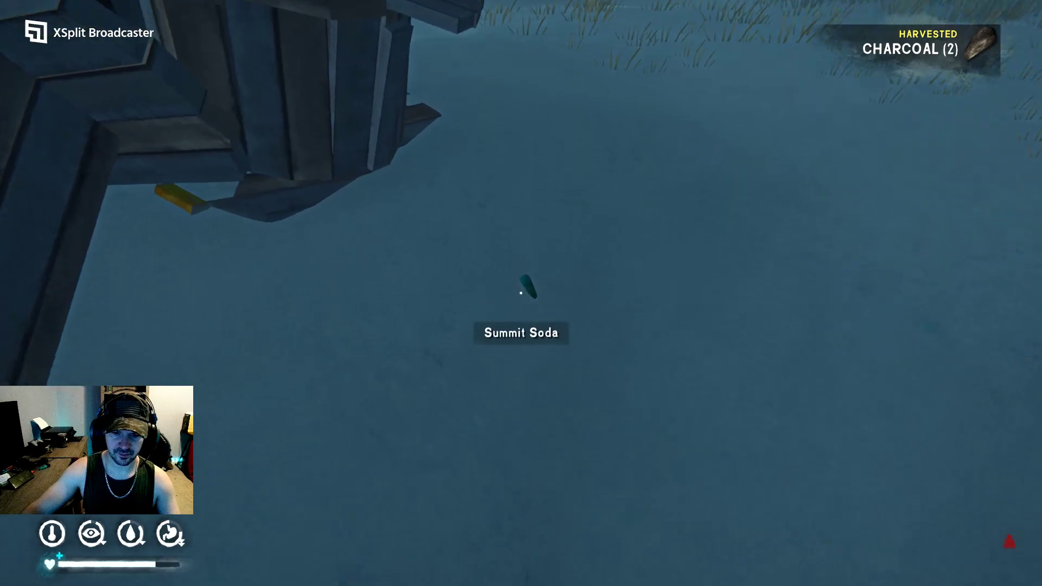
pyautogui.click(521, 293)
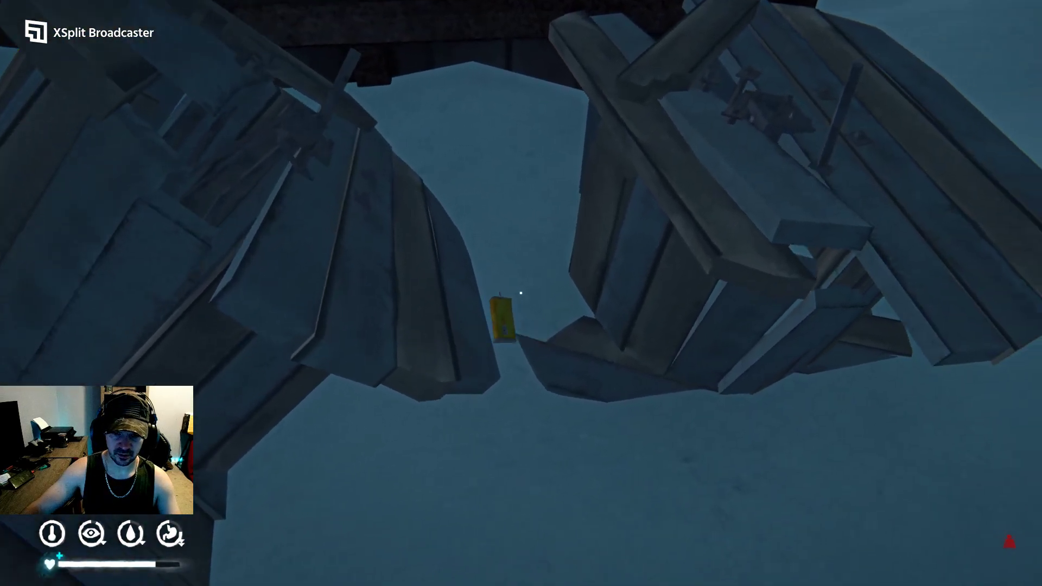
pyautogui.click(520, 293)
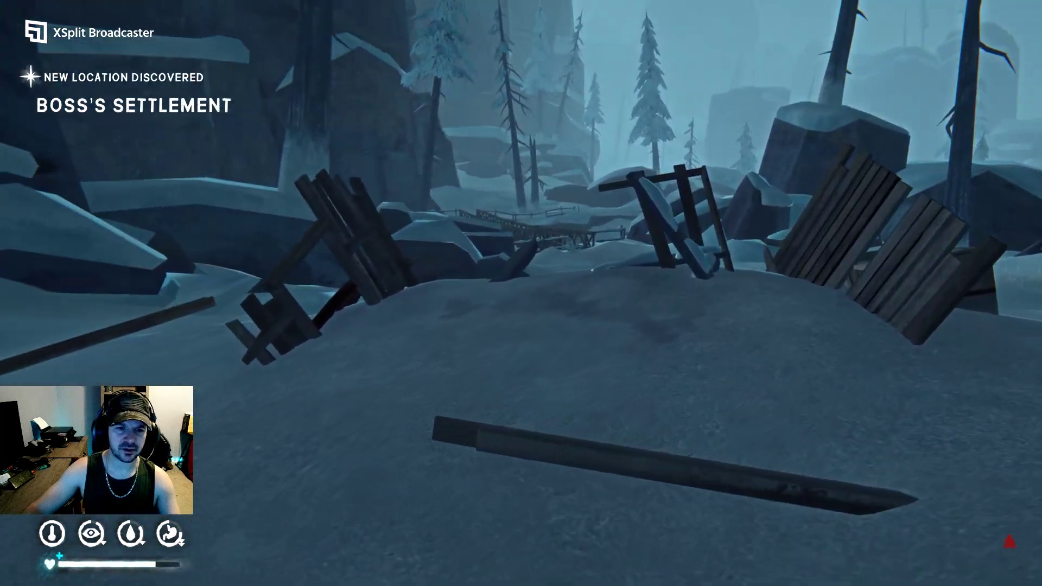
# - Equip charcoal from the quick wheel and survey Boss's Settlement onto the map
pyautogui.press('Tab')
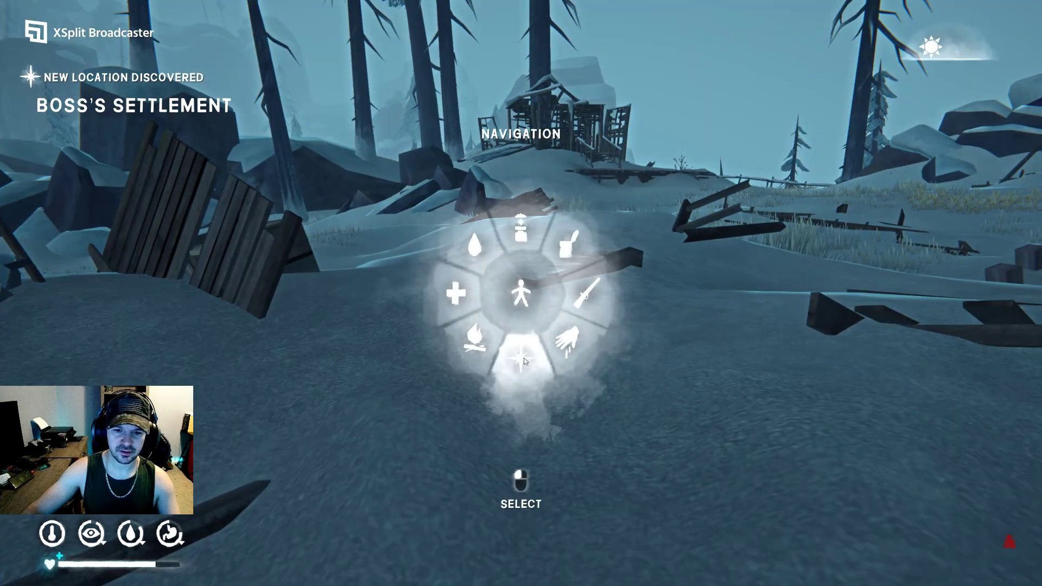
pyautogui.click(524, 361)
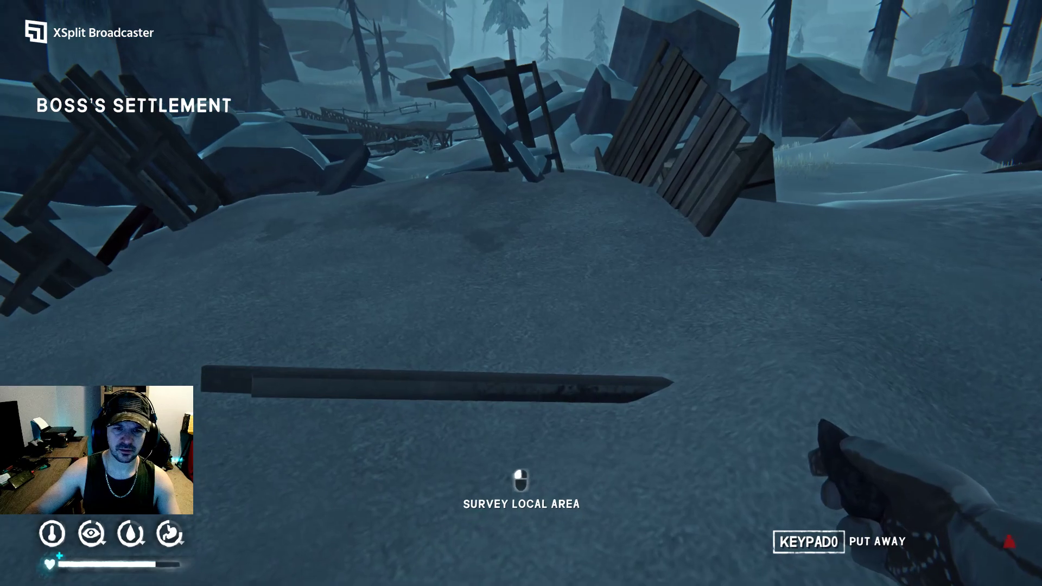
pyautogui.click(521, 293)
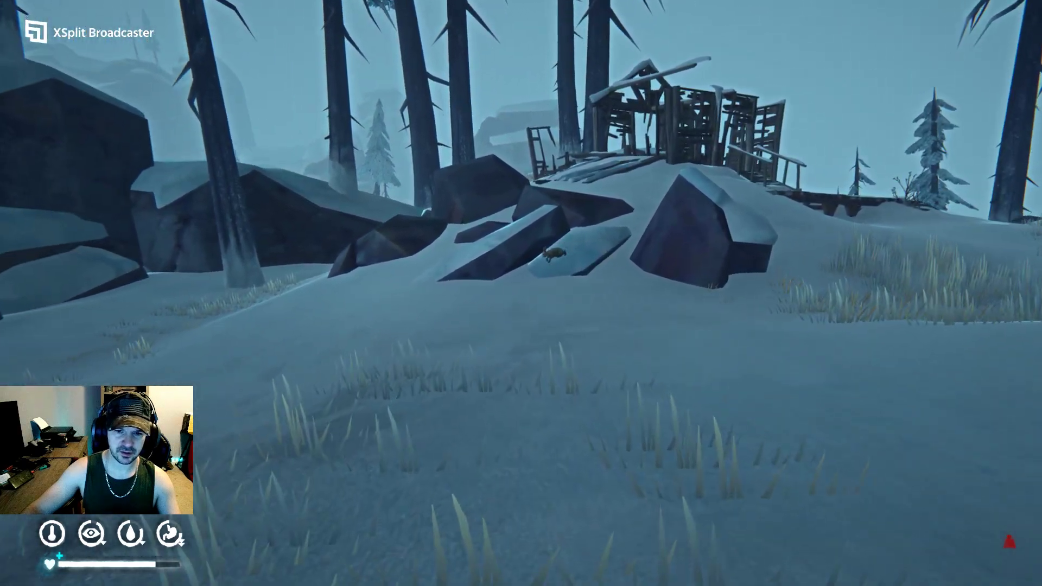
# - Shoot the rabbit with the revolver and reload
pyautogui.press('2')
pyautogui.rightClick(521, 293)
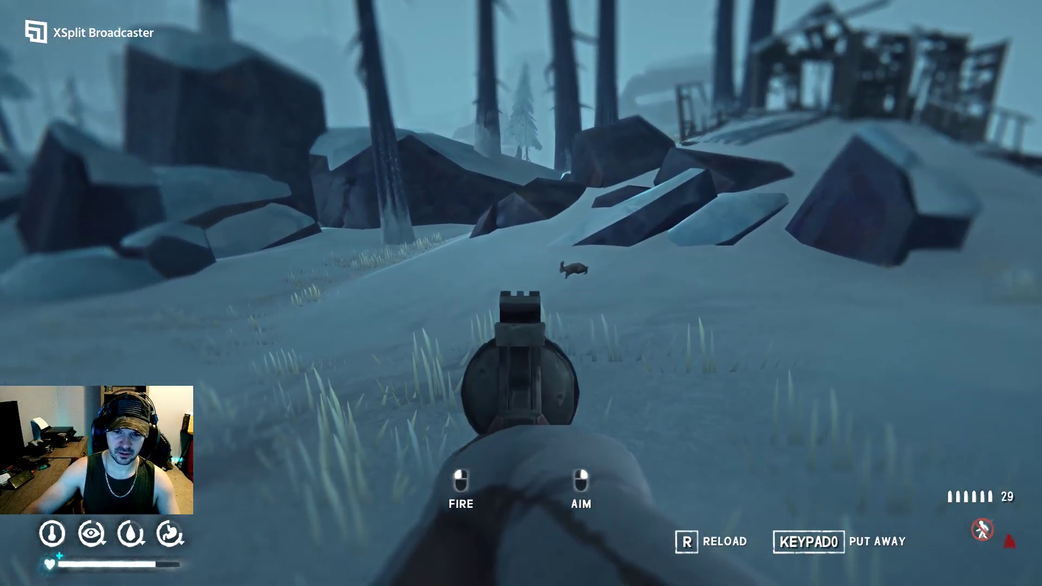
pyautogui.click(521, 293)
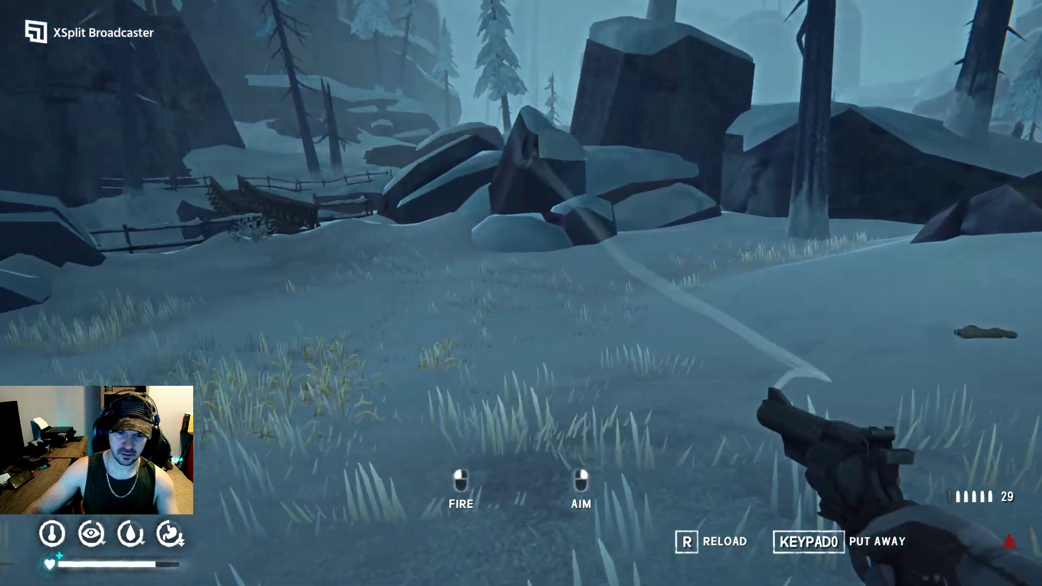
pyautogui.press('r')
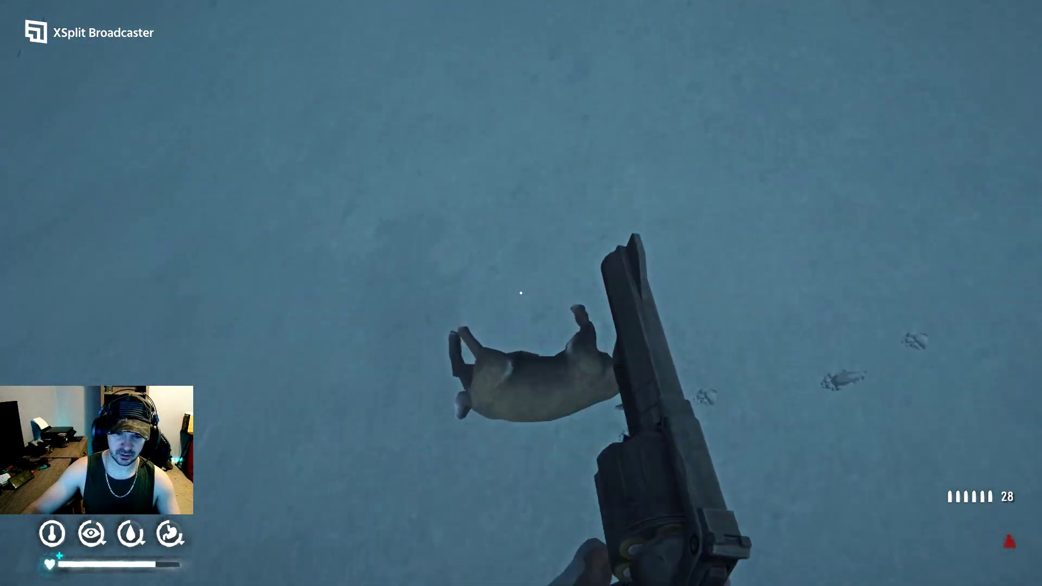
# - Harvest all meat, hide and gut from the rabbit carcass
pyautogui.press('h')
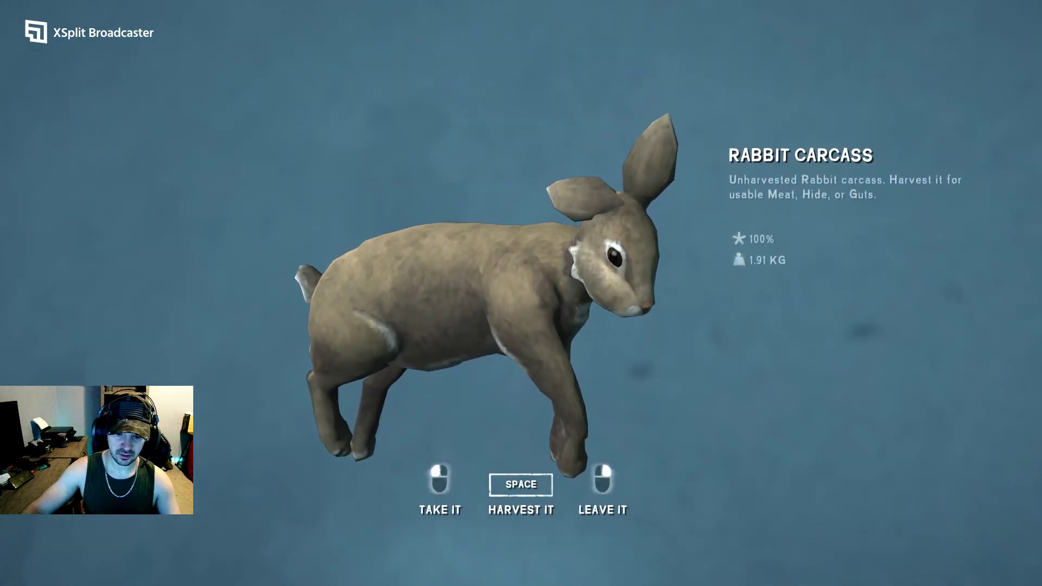
pyautogui.press('space')
pyautogui.click(293, 198)
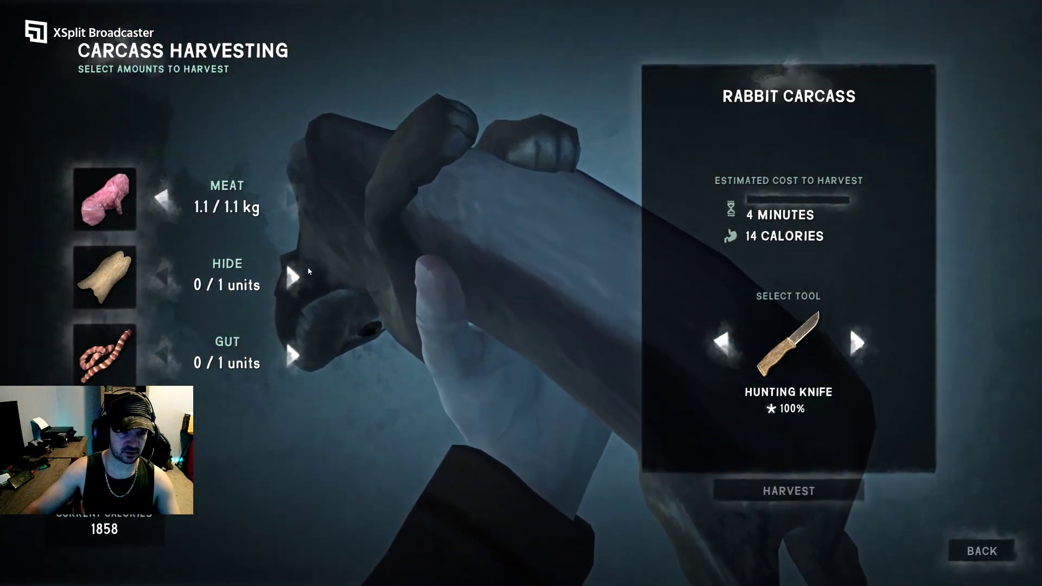
pyautogui.click(766, 490)
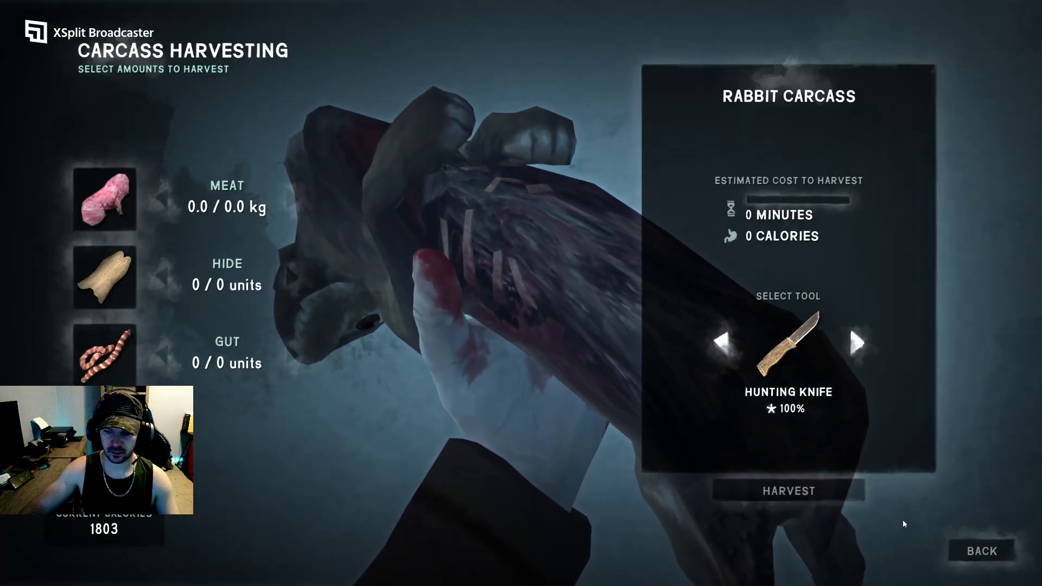
pyautogui.click(980, 551)
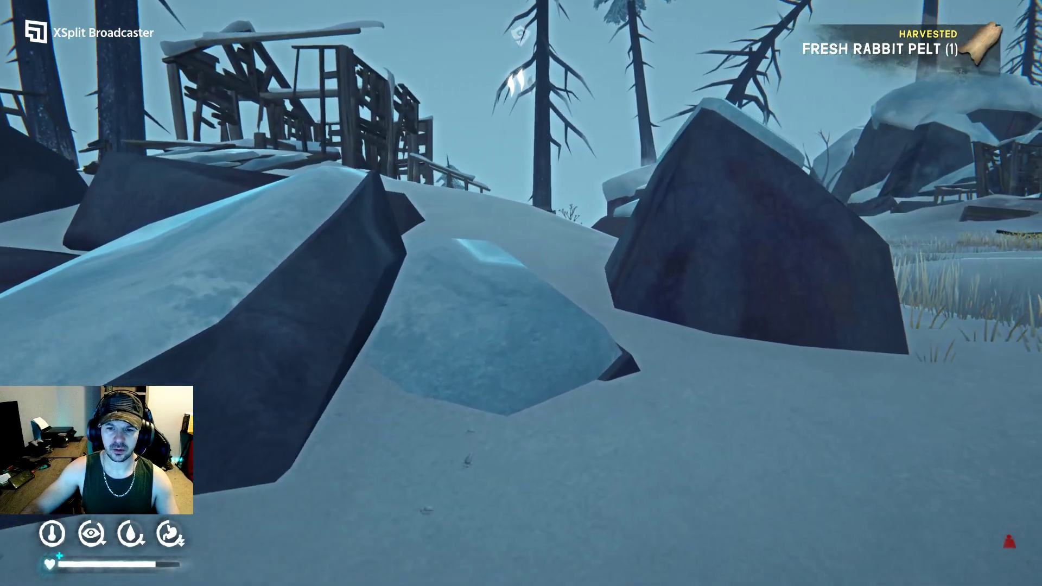
# - Walk through the ruined wooden structure, search the green box, and step back onto the snow
pyautogui.press('w')
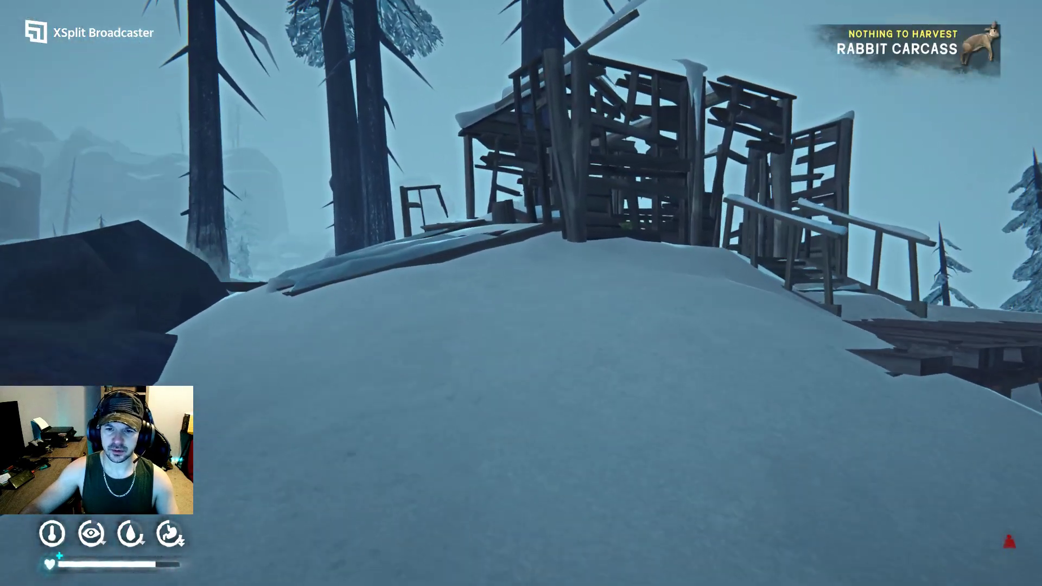
pyautogui.press('w')
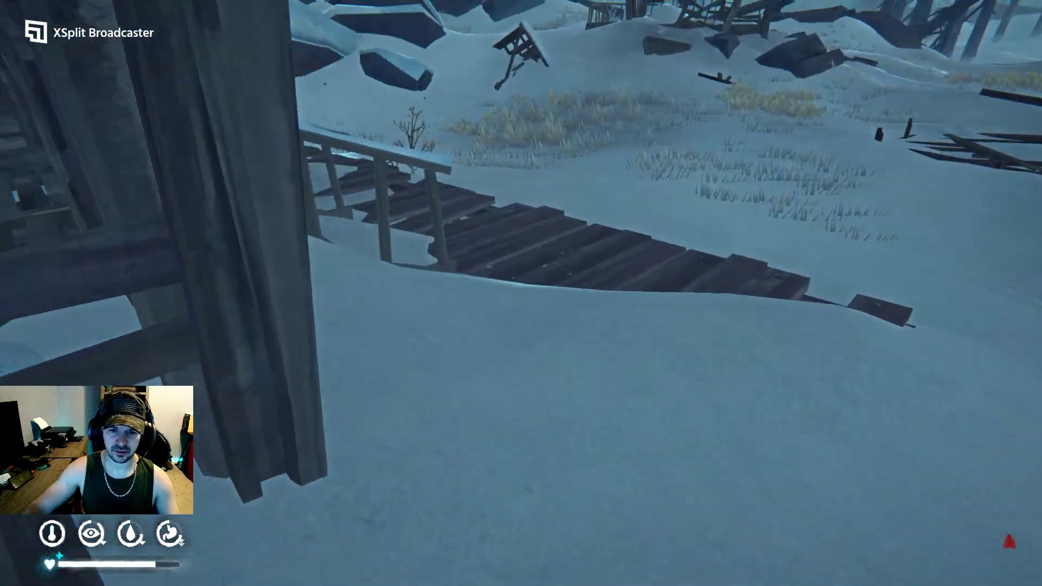
pyautogui.press('w')
pyautogui.press('w')
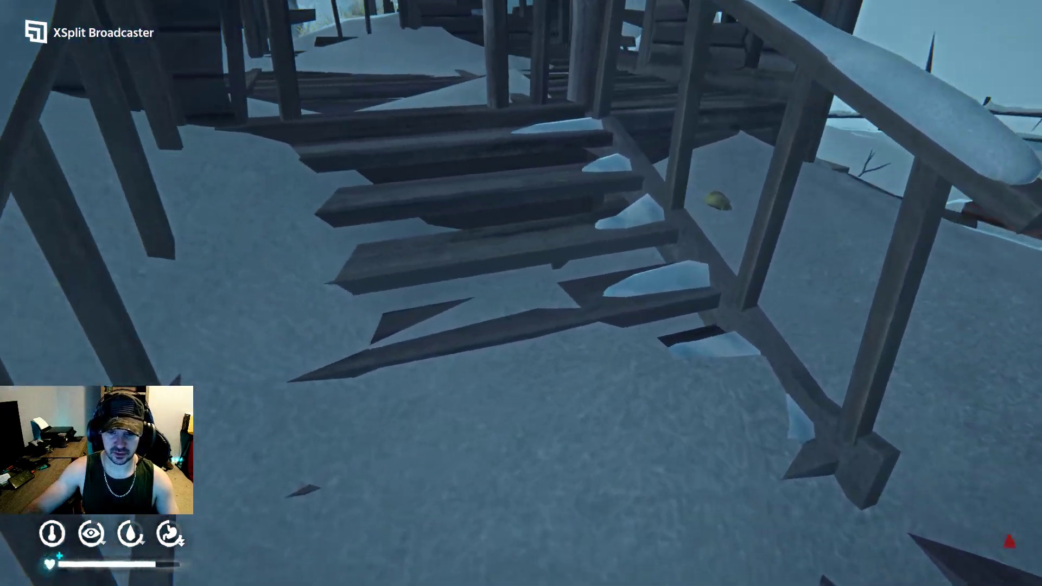
pyautogui.press('w')
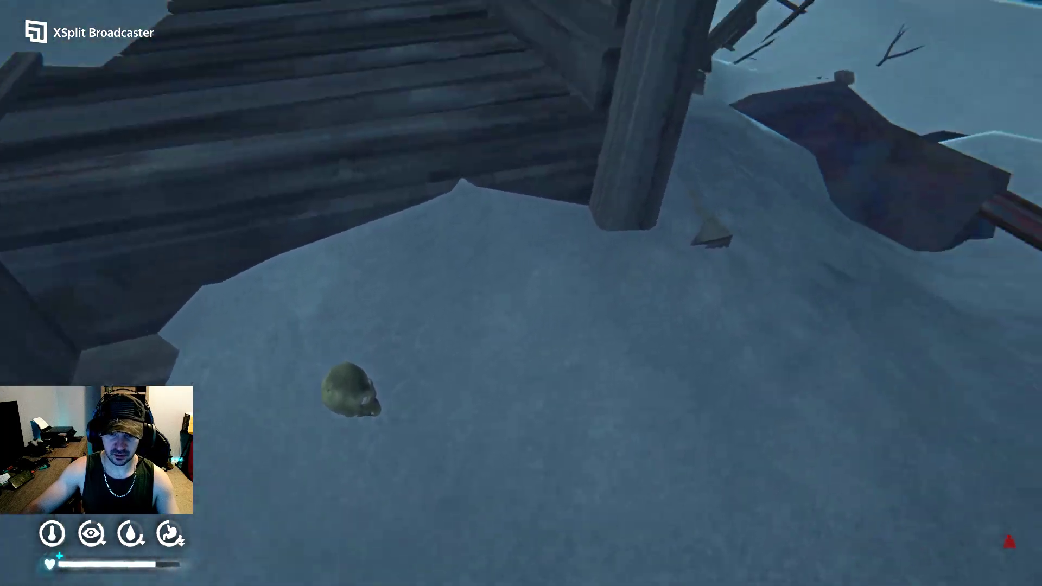
pyautogui.press('w')
pyautogui.press('w')
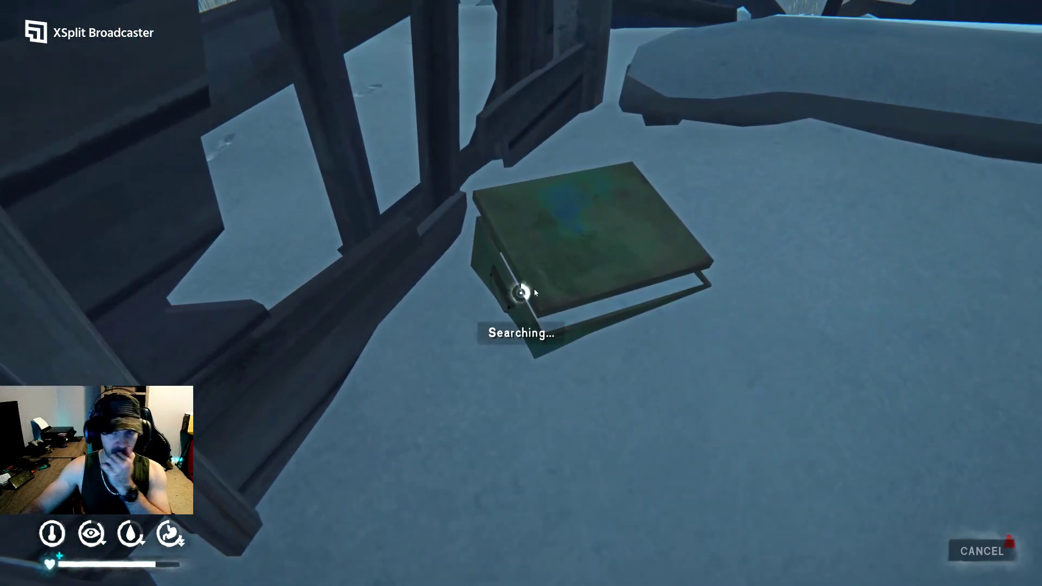
pyautogui.click(521, 293)
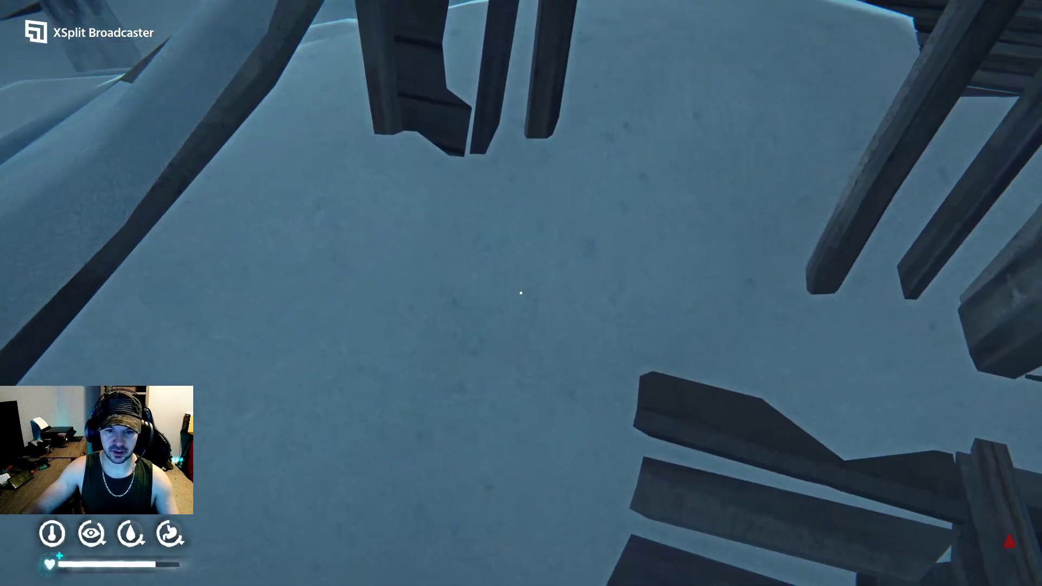
pyautogui.press('w')
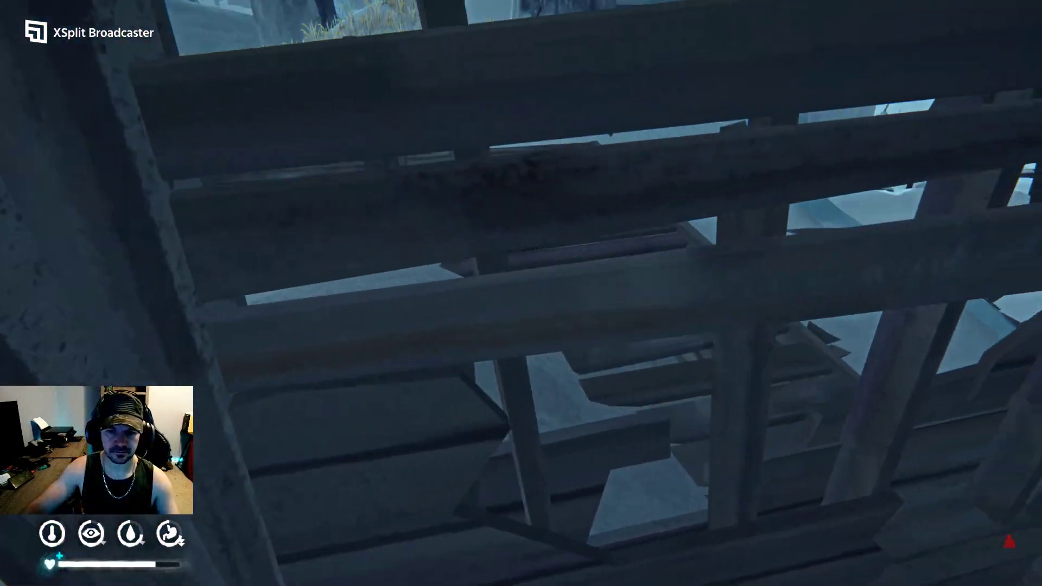
pyautogui.press('w')
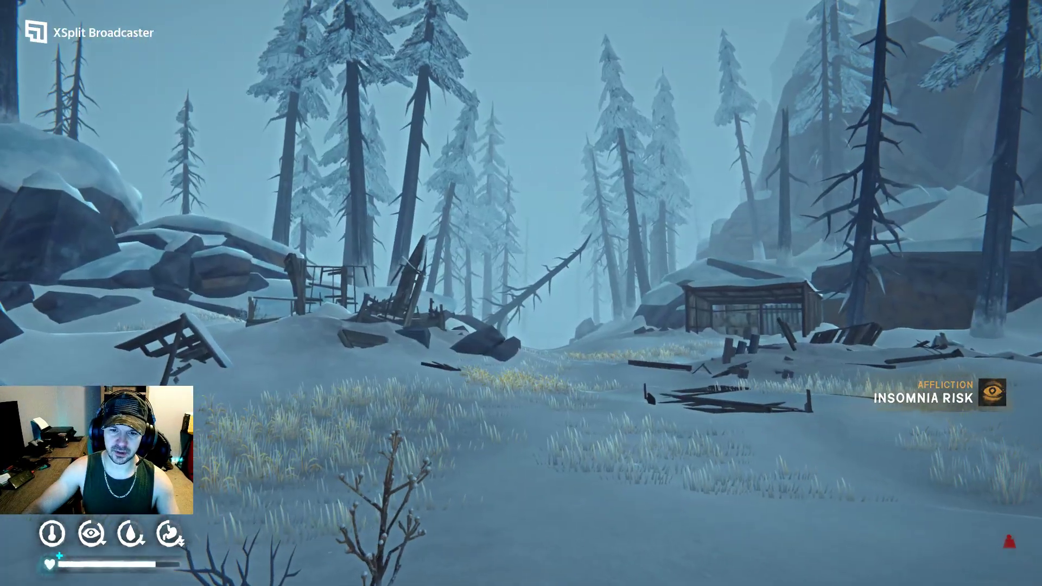
pyautogui.press('m')
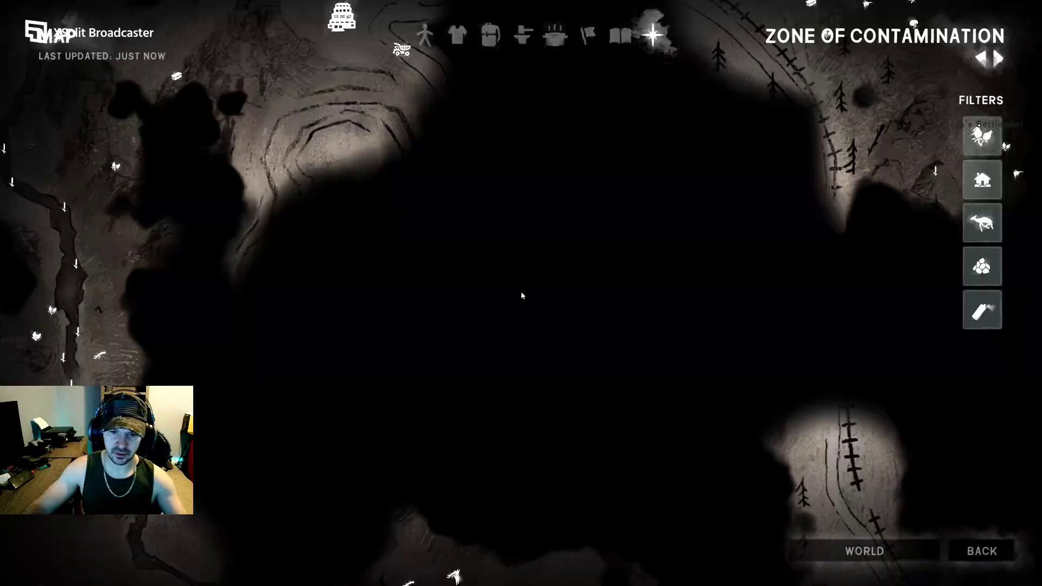
pyautogui.press('m')
pyautogui.press('m')
pyautogui.press('e')
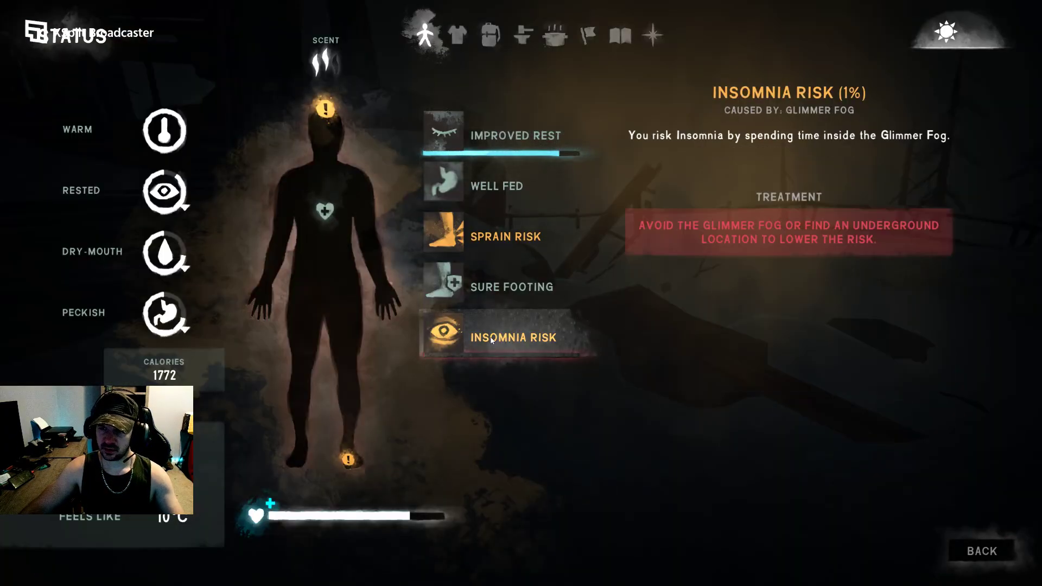
pyautogui.press('m')
pyautogui.press('Escape')
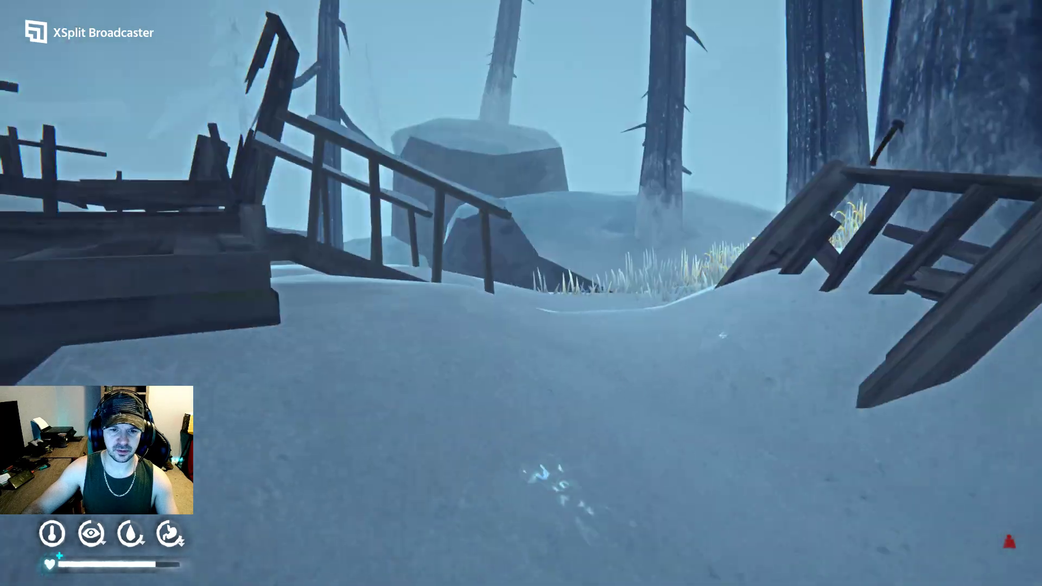
# - Inspect the hatchet stuck in the tree and leave it there
pyautogui.press('w')
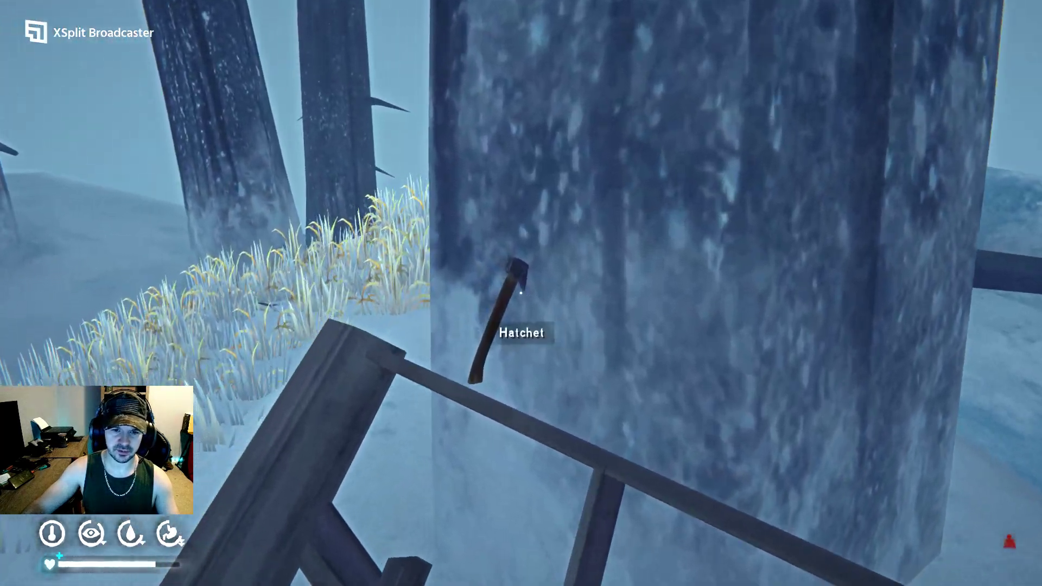
pyautogui.click(520, 291)
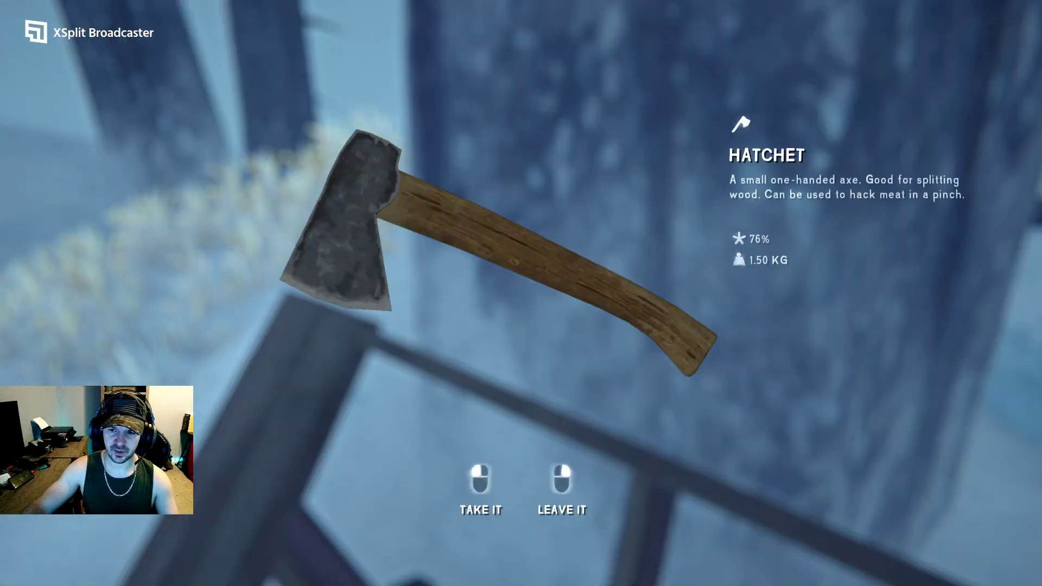
pyautogui.rightClick(521, 291)
# - Walk over the slope past the broken fence into the wooden shed
pyautogui.press('w')
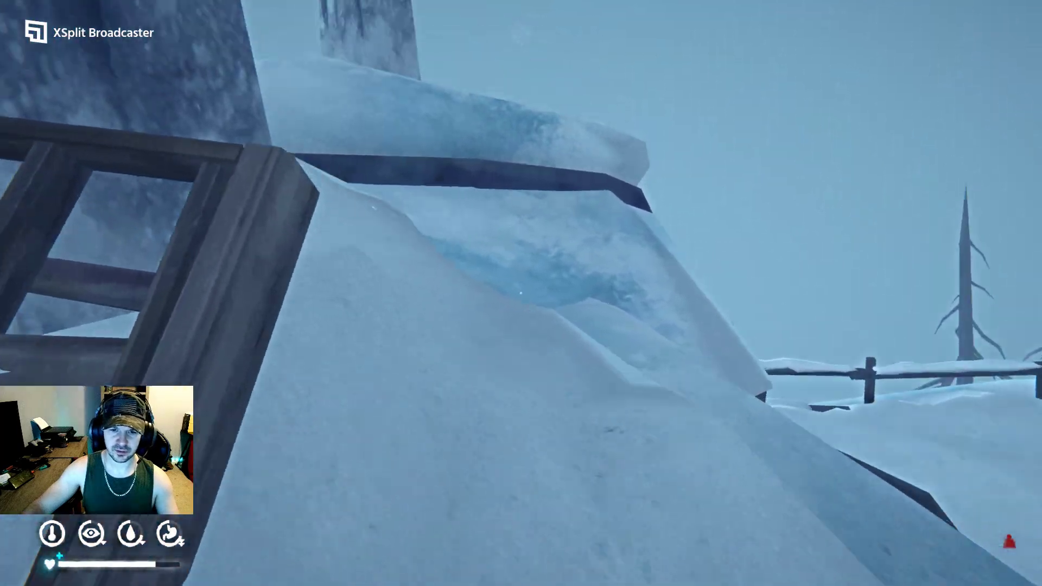
pyautogui.press('w')
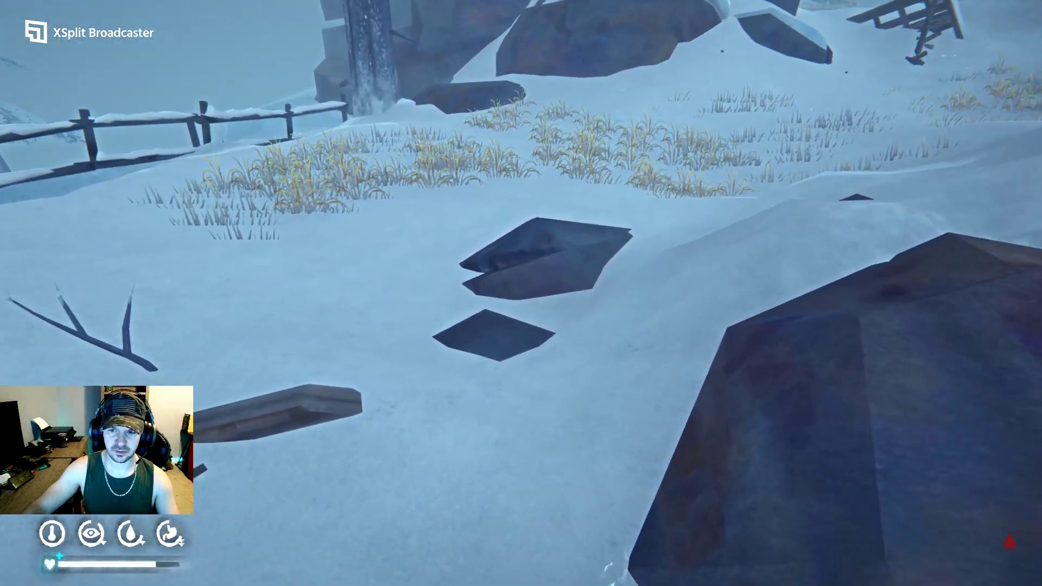
pyautogui.press('w')
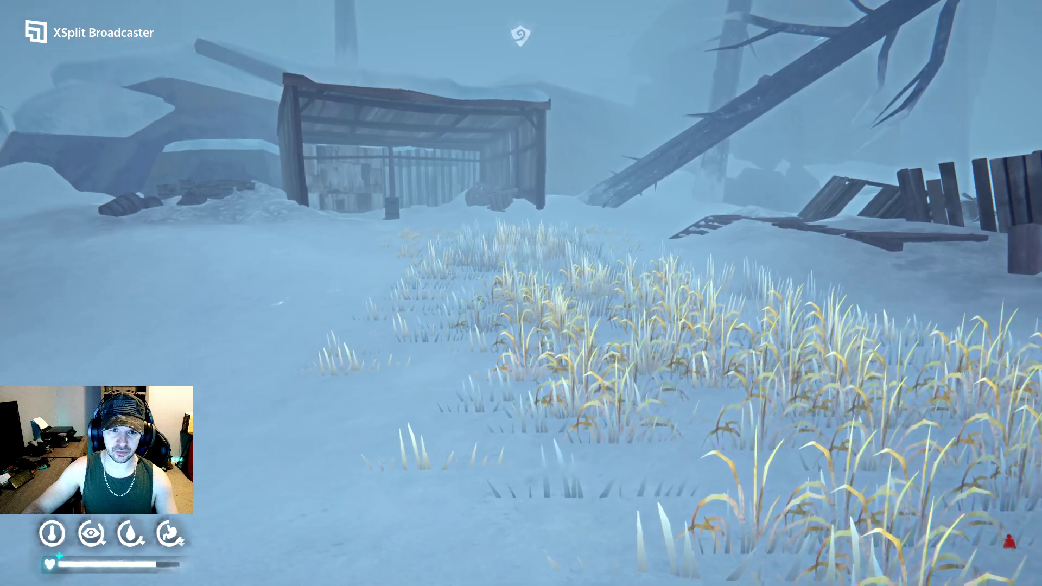
pyautogui.press('w')
pyautogui.press('w')
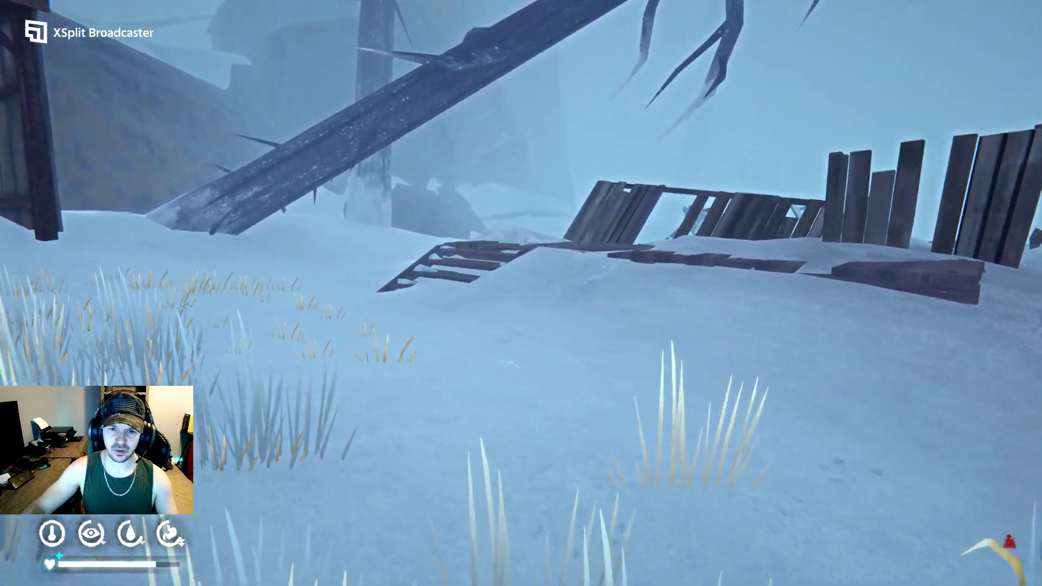
pyautogui.press('w')
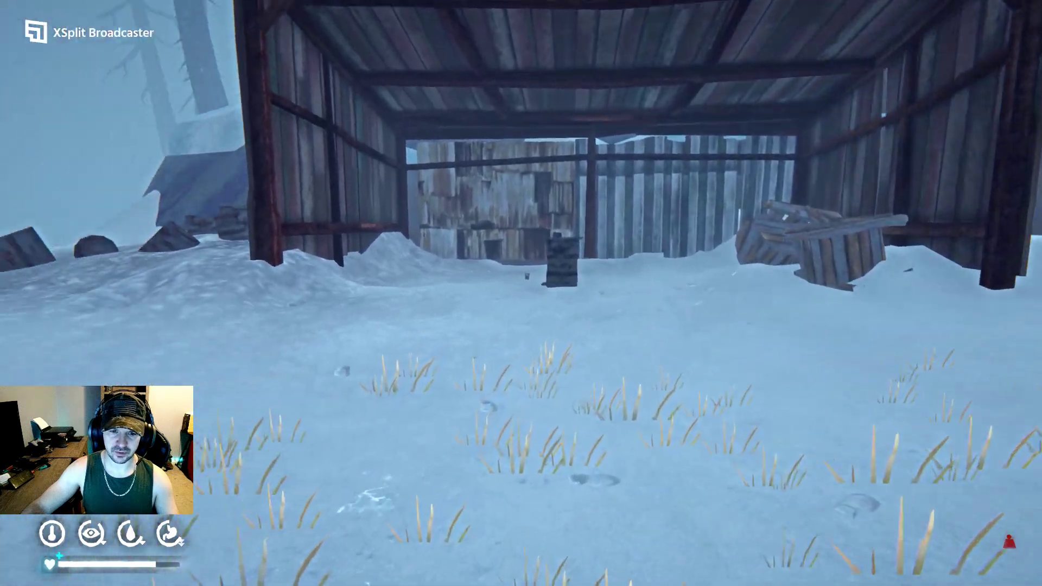
pyautogui.press('w')
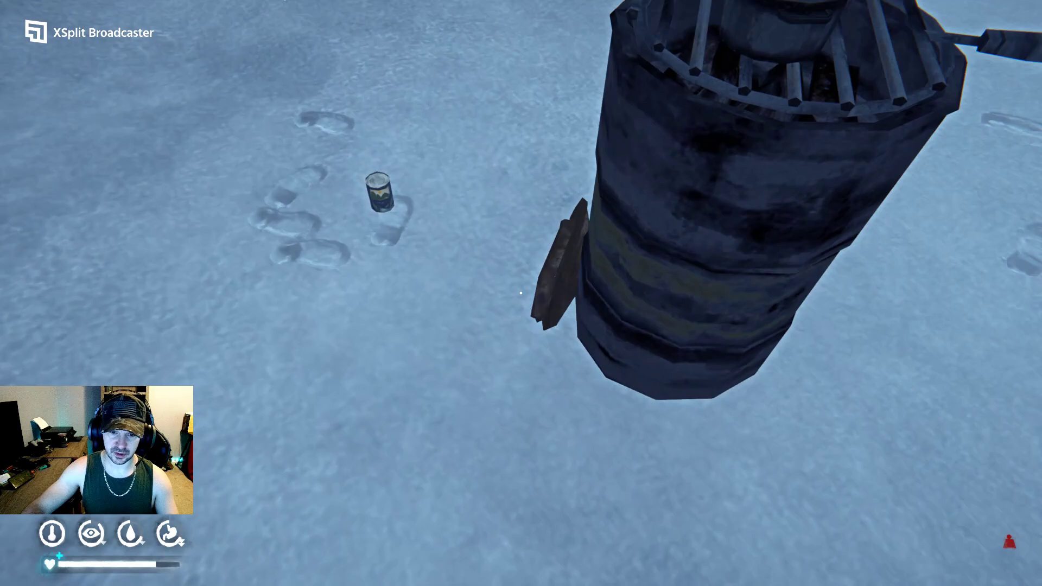
# - Inspect the cedar firewood and backpack materials, then drink the Summit Soda
pyautogui.click(521, 293)
pyautogui.press('i')
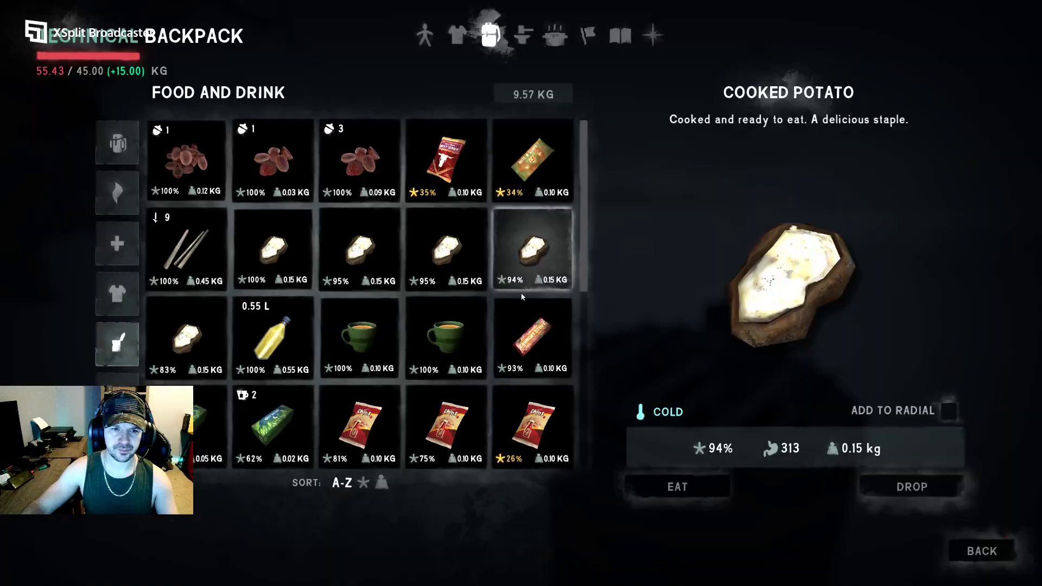
pyautogui.click(117, 443)
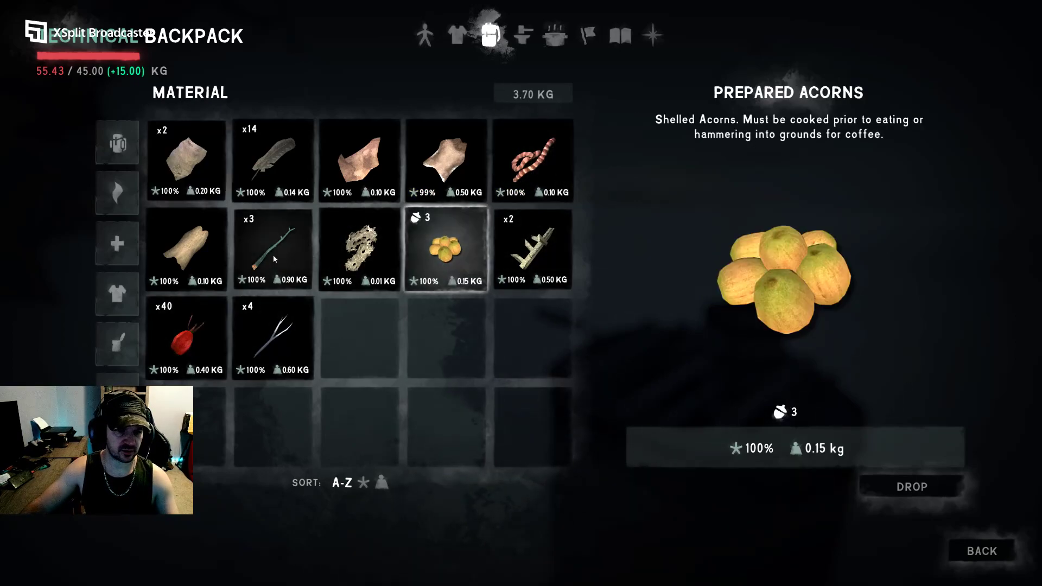
pyautogui.press('i')
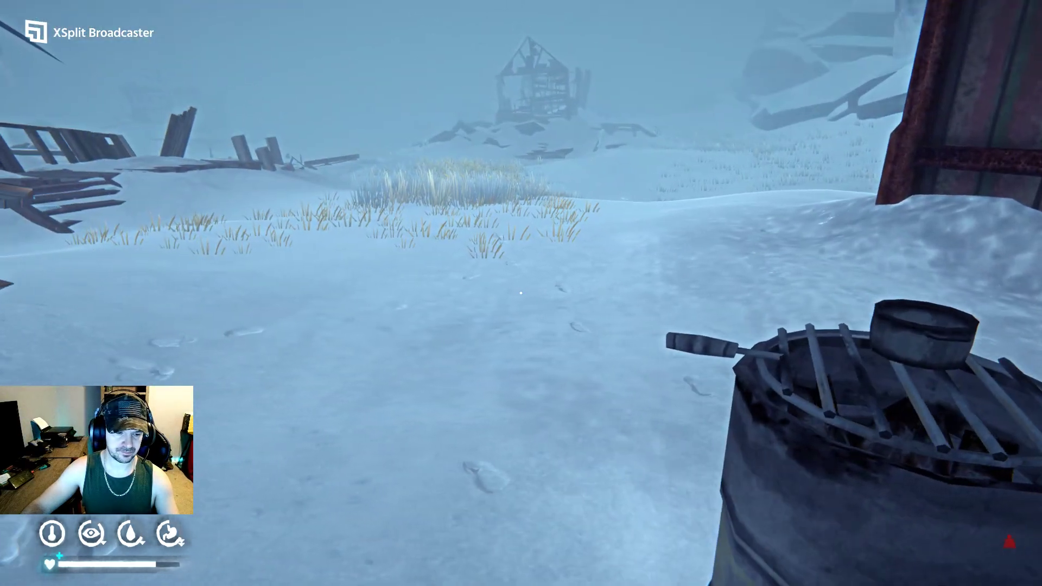
pyautogui.press('i')
pyautogui.click(116, 344)
pyautogui.scroll(-1, 358, 293)
pyautogui.scroll(-2, 359, 293)
pyautogui.scroll(-3, 358, 293)
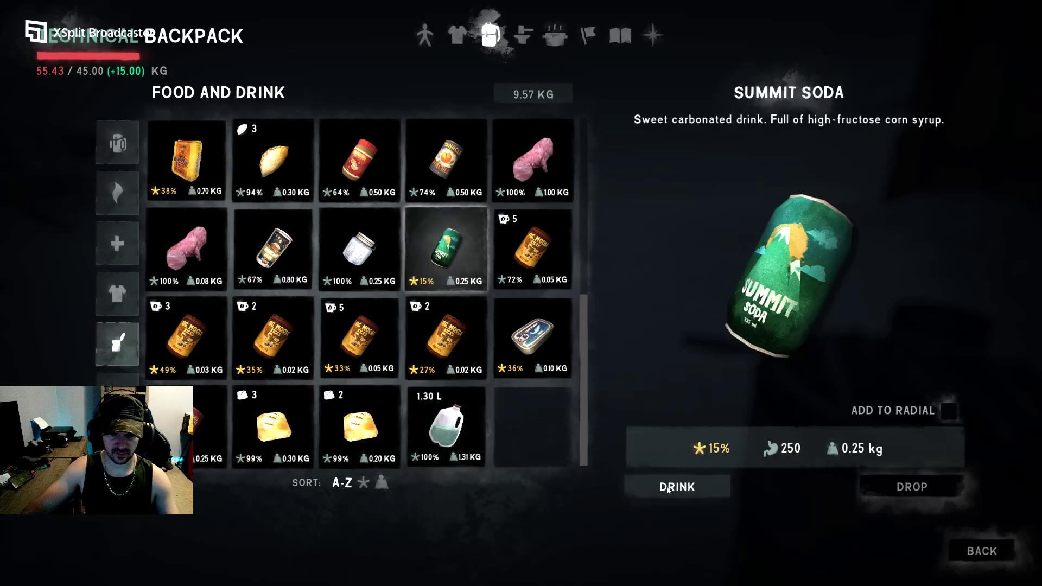
pyautogui.click(668, 488)
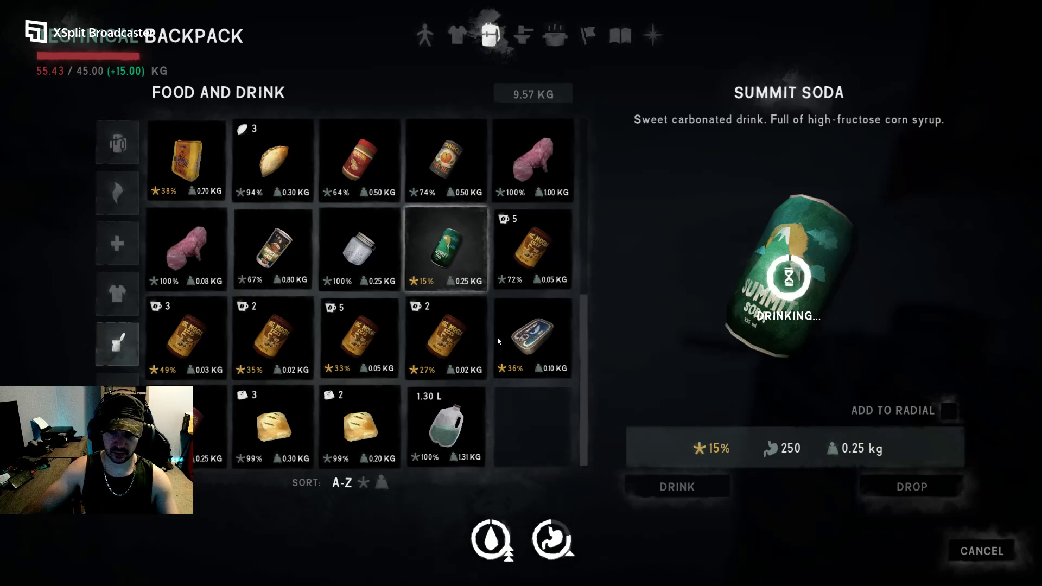
# - Light the fire barrel with Cedar Firewood fuel and Cat Tail Head tinder
pyautogui.press('Escape')
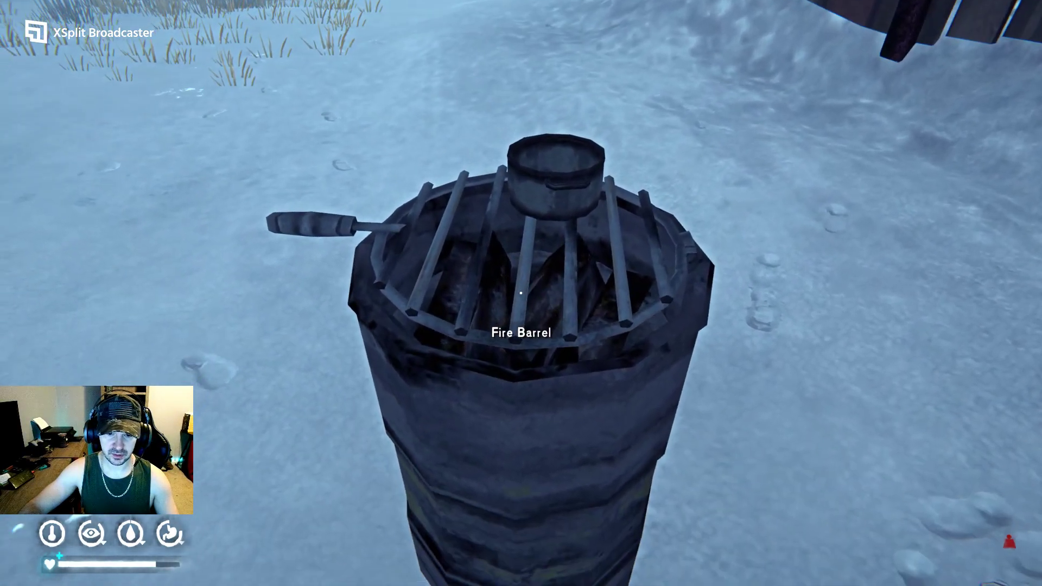
pyautogui.click(521, 293)
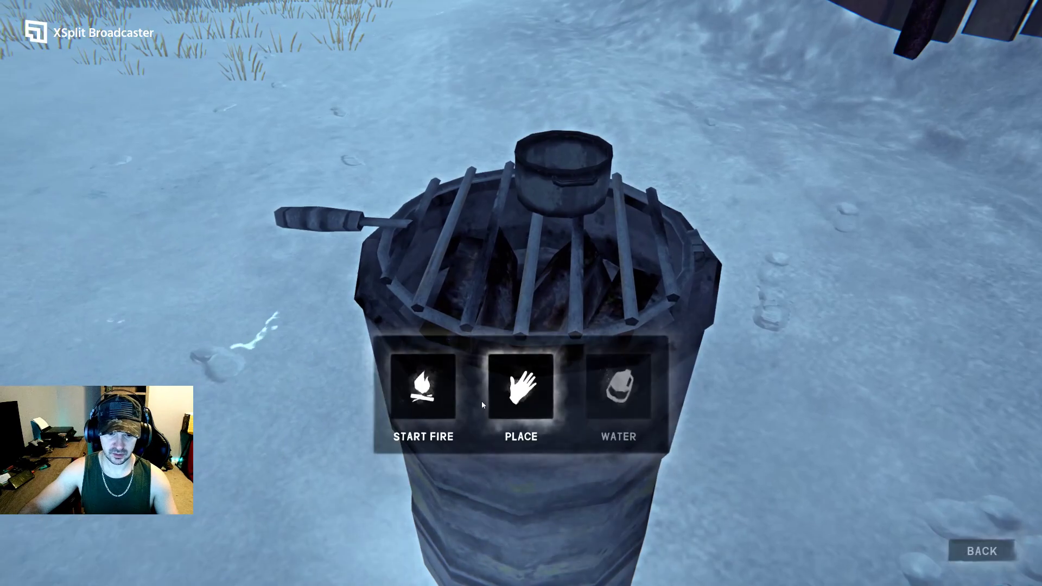
pyautogui.click(438, 395)
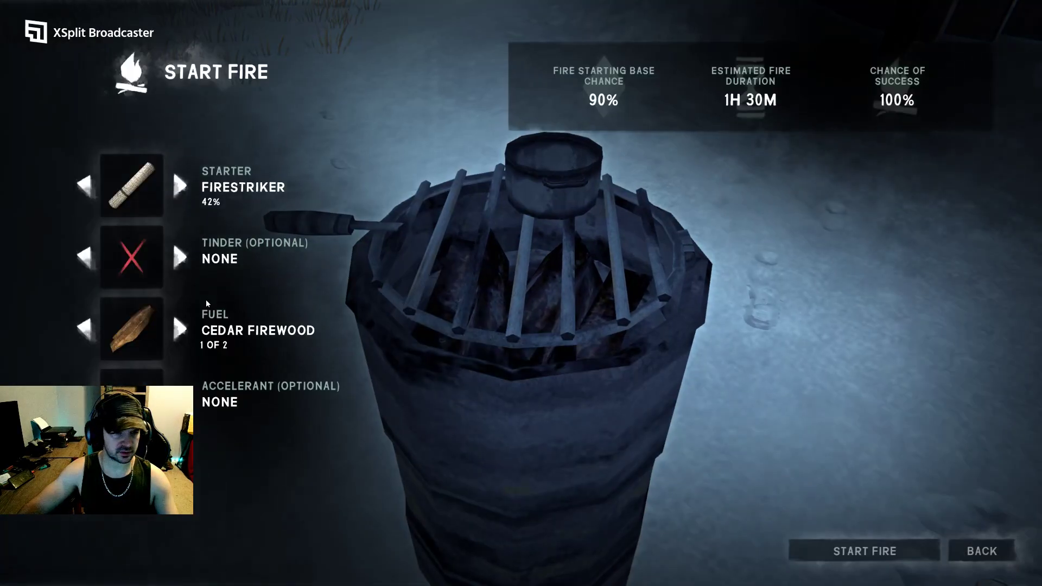
pyautogui.click(181, 329)
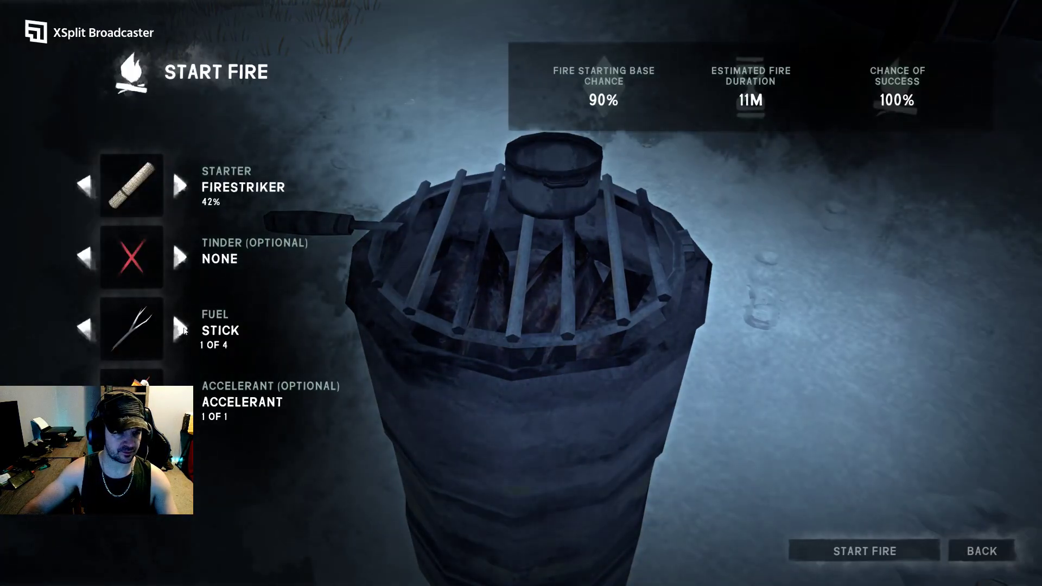
pyautogui.click(181, 328)
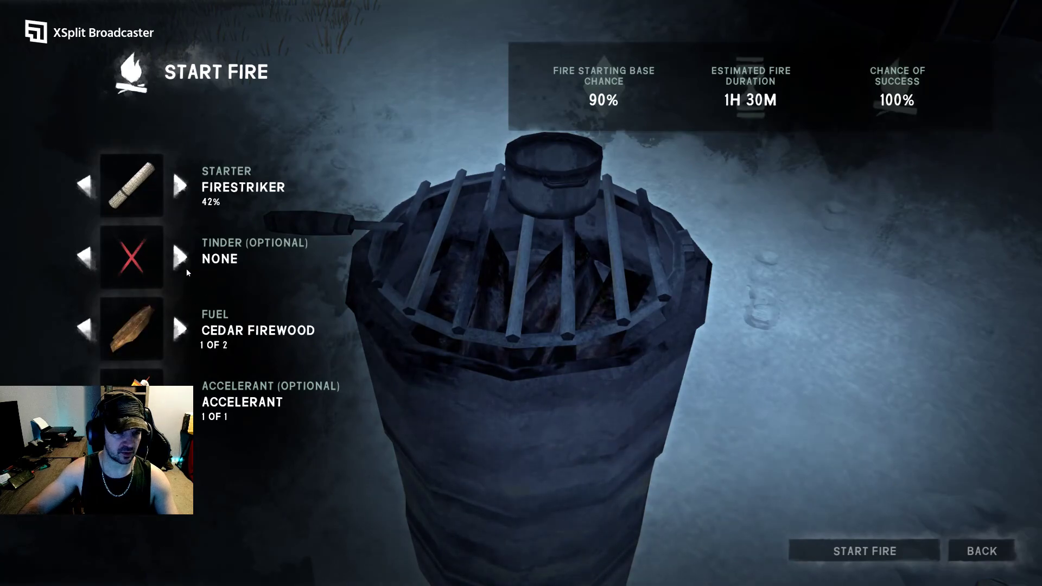
pyautogui.click(180, 259)
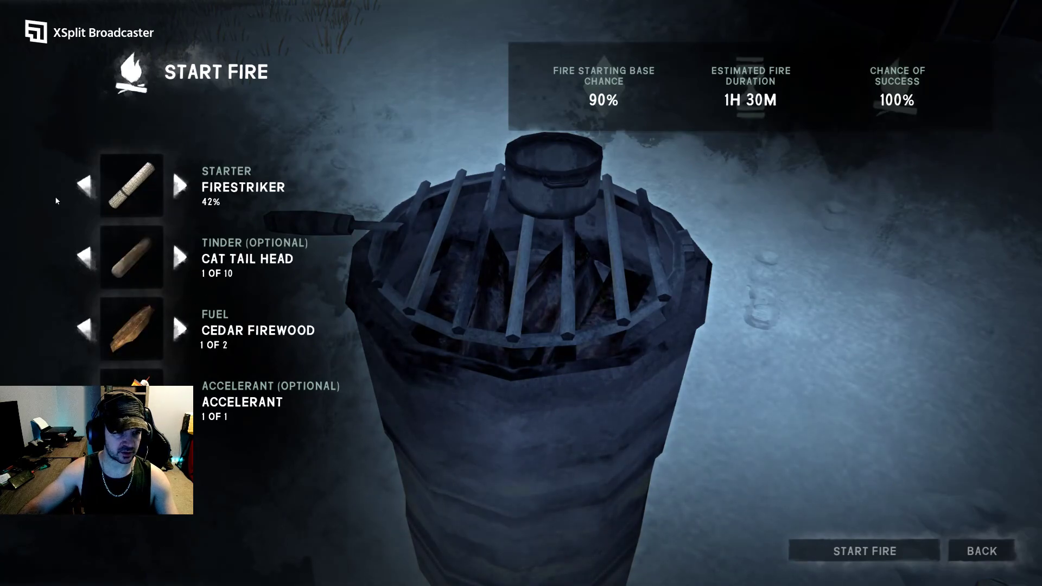
pyautogui.click(85, 186)
pyautogui.click(849, 551)
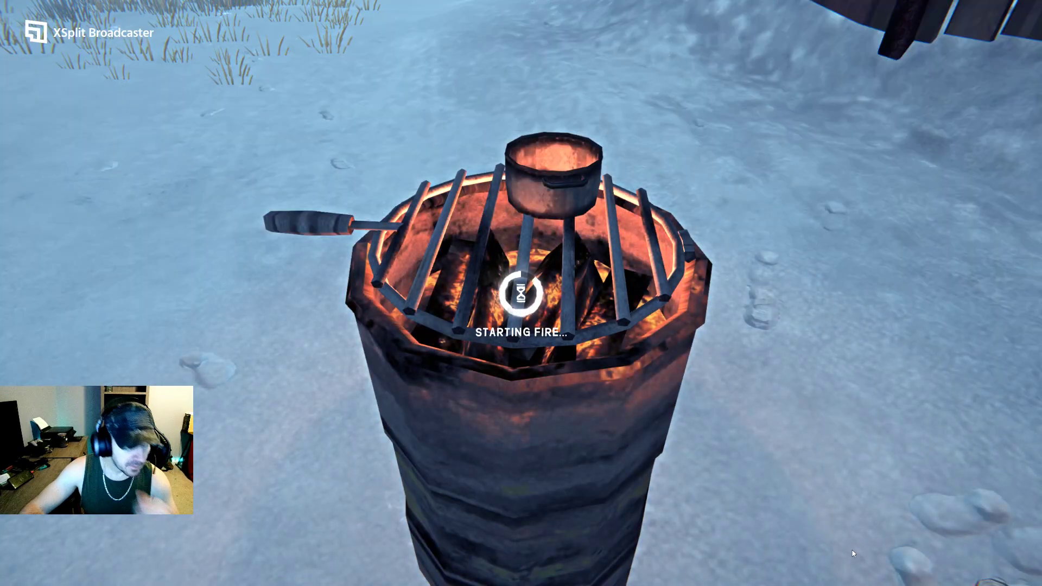
# - Add one Cedar Firewood and two Reclaimed Wood to the burning fire barrel
pyautogui.click(520, 293)
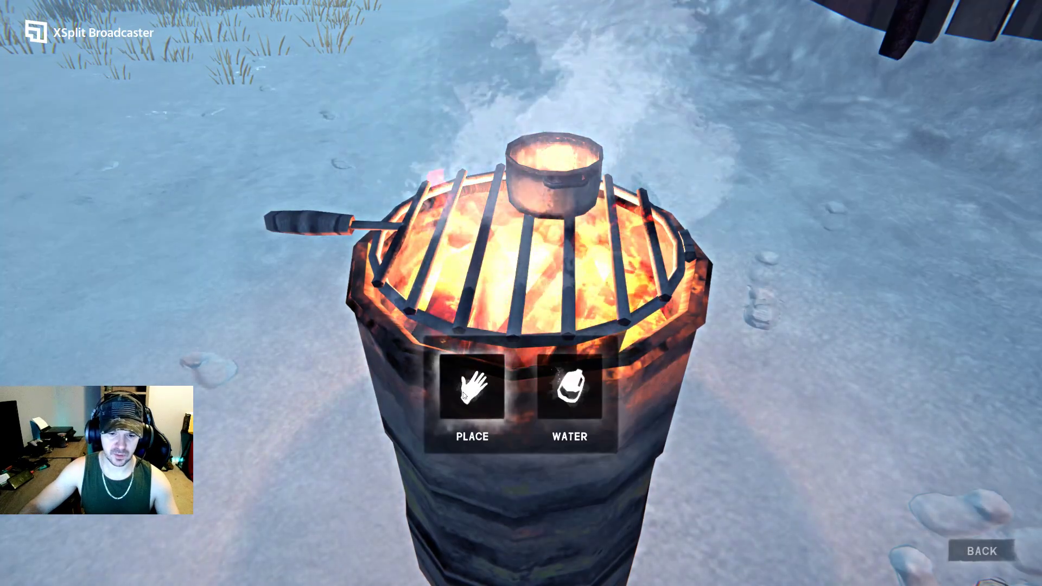
pyautogui.press('Escape')
pyautogui.click(521, 293)
pyautogui.click(335, 403)
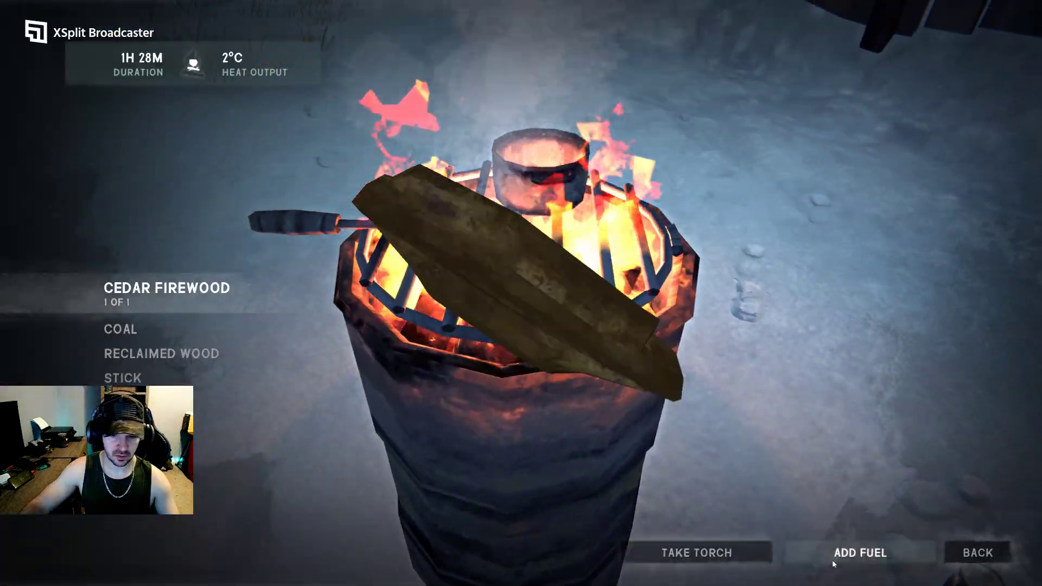
pyautogui.click(838, 559)
pyautogui.scroll(-1, 756, 538)
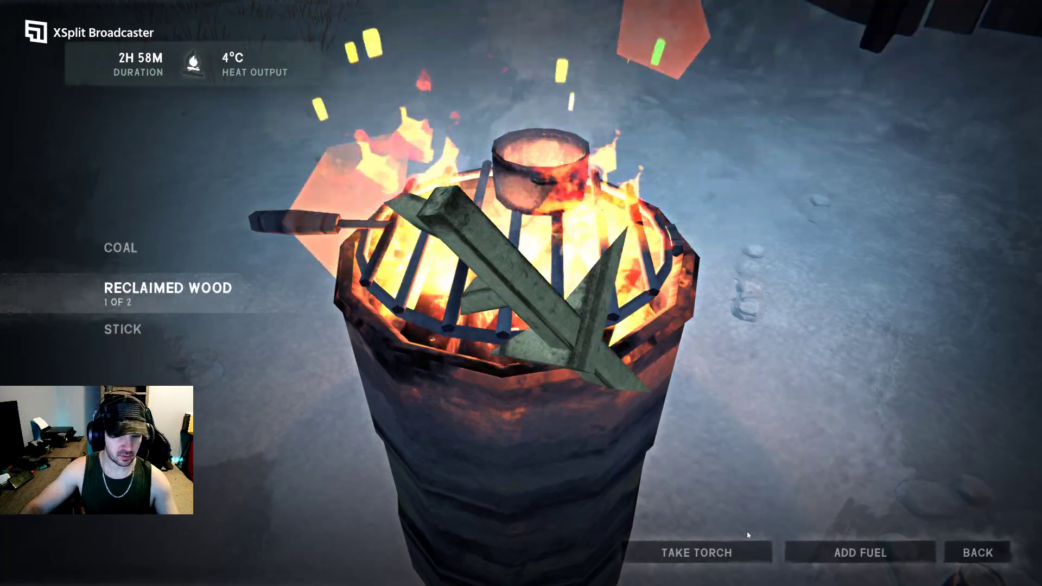
pyautogui.click(860, 553)
pyautogui.click(860, 553)
pyautogui.press('Escape')
# - Set the pot to melt 2.00 L of snow
pyautogui.click(521, 294)
pyautogui.click(575, 365)
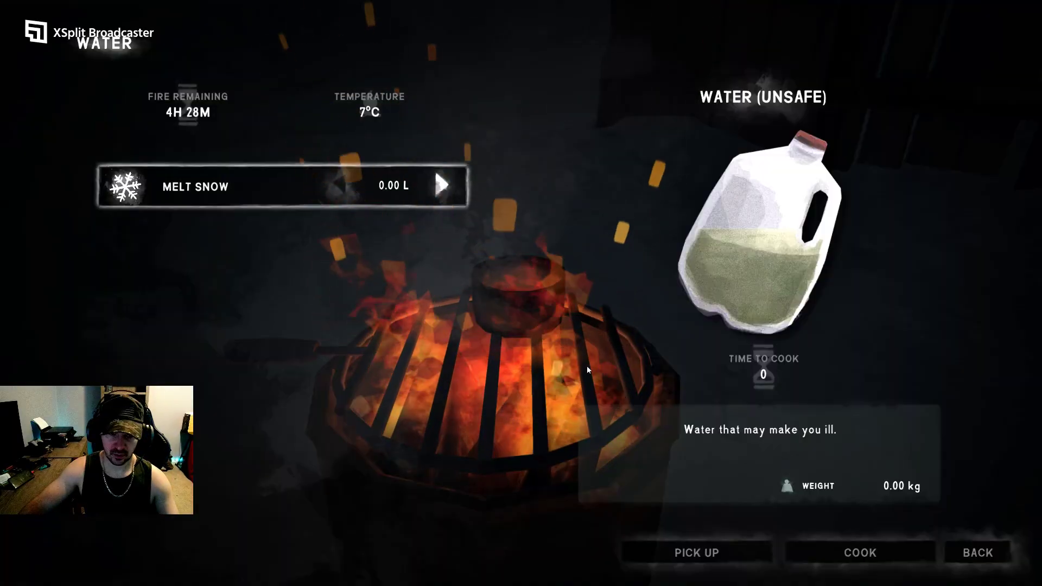
pyautogui.click(441, 186)
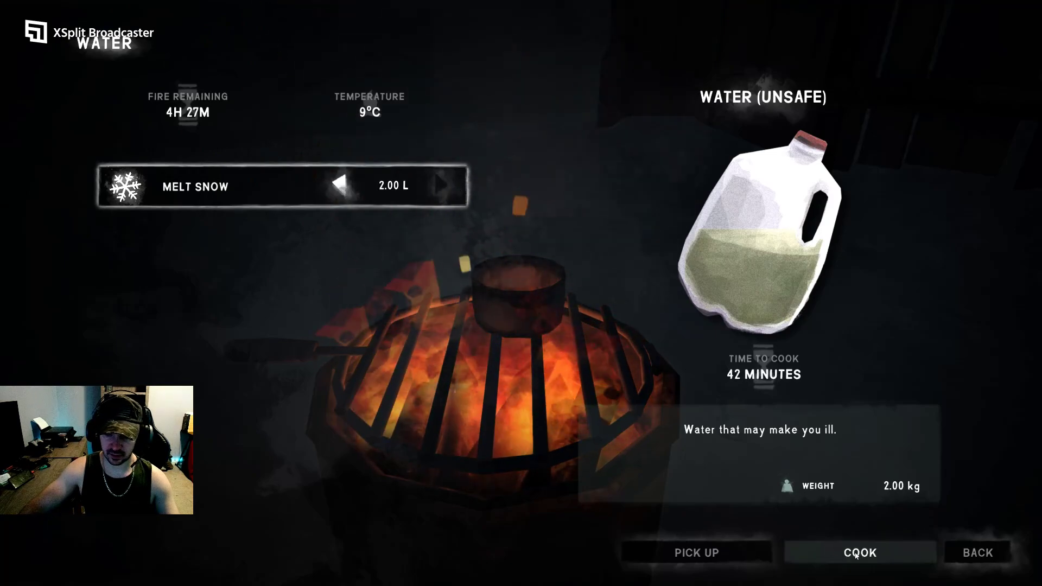
pyautogui.click(860, 553)
pyautogui.click(522, 293)
# - Place the Cooking Skillet on the fire barrel's grill
pyautogui.click(468, 392)
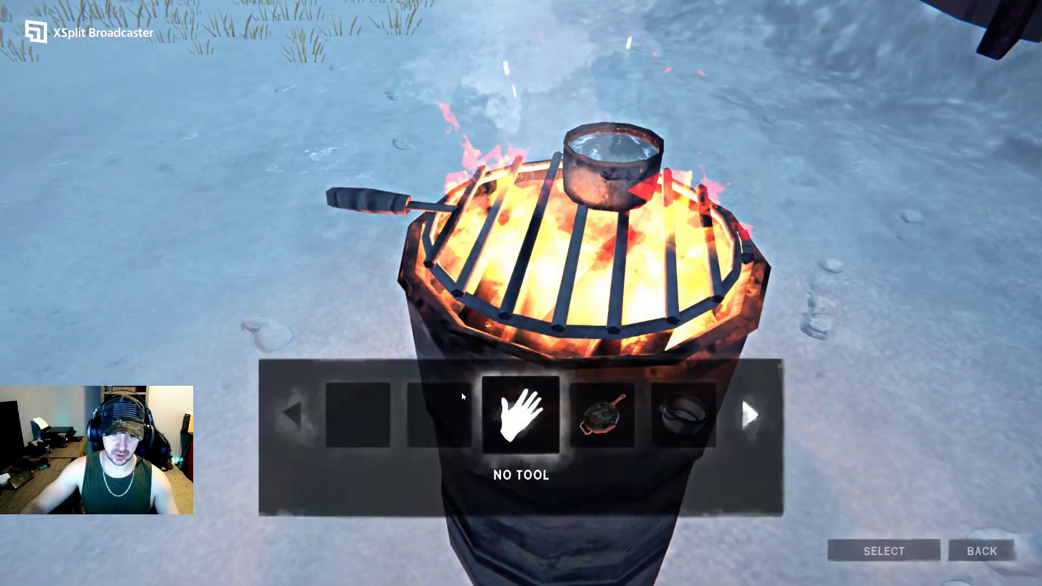
pyautogui.click(747, 415)
pyautogui.click(883, 551)
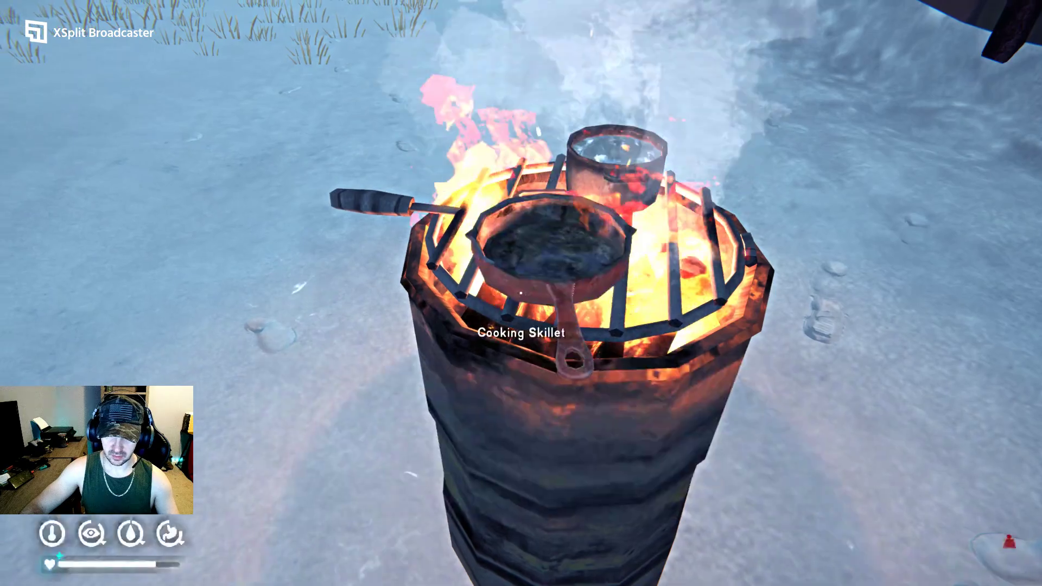
# - Heat up Birch Bark Tea in the skillet, then take and drink it
pyautogui.click(520, 292)
pyautogui.click(518, 393)
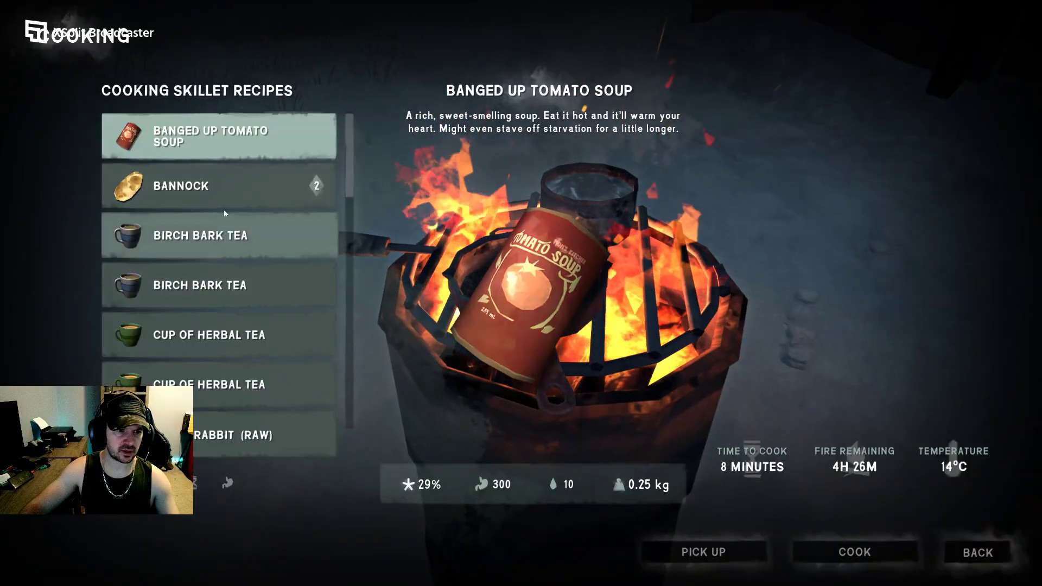
pyautogui.scroll(-1, 224, 222)
pyautogui.scroll(-1, 225, 227)
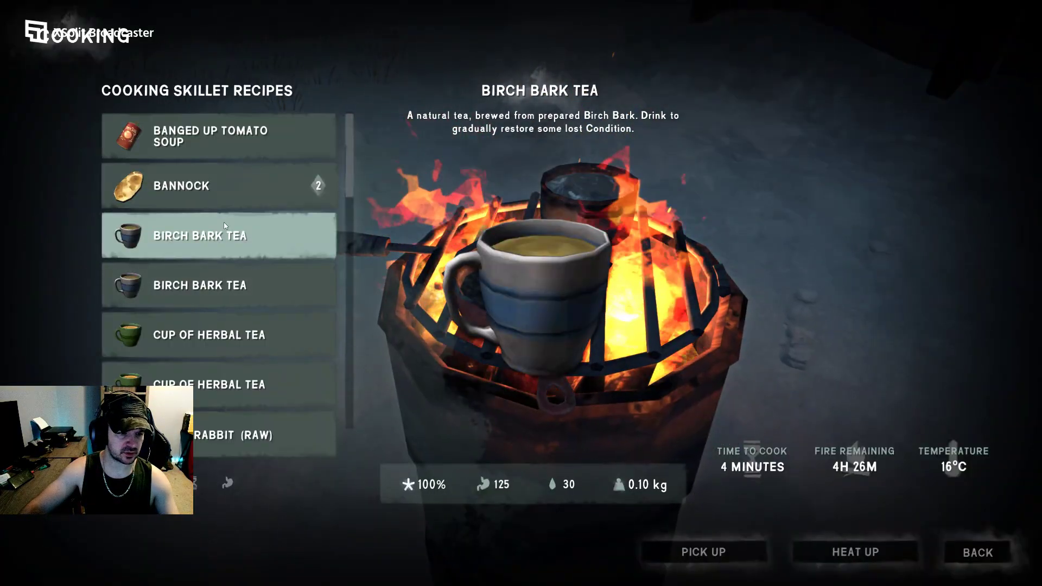
pyautogui.scroll(-1, 226, 227)
pyautogui.scroll(1, 225, 227)
pyautogui.scroll(-3, 225, 227)
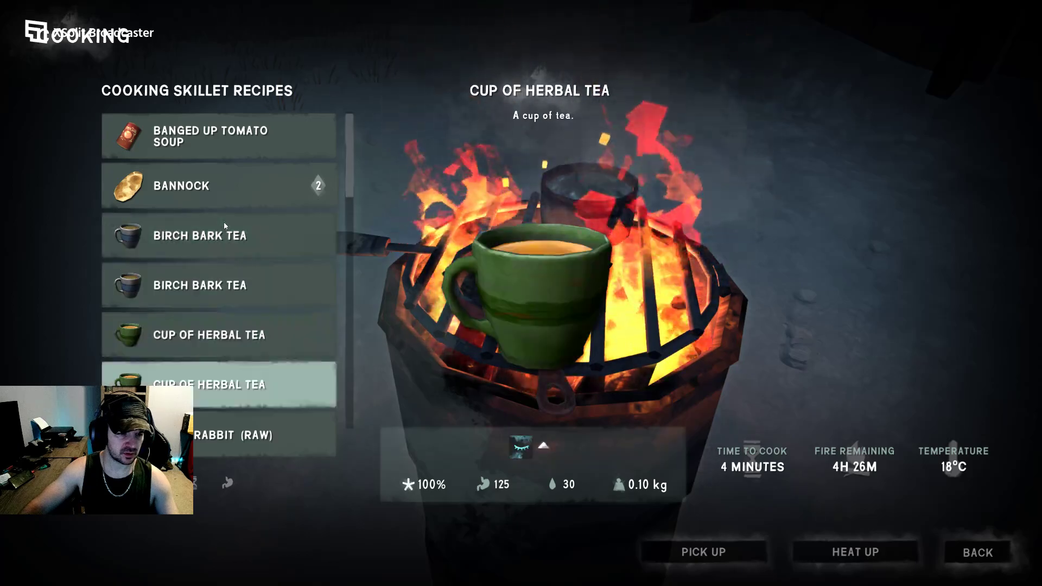
pyautogui.scroll(-1, 225, 226)
pyautogui.scroll(4, 224, 227)
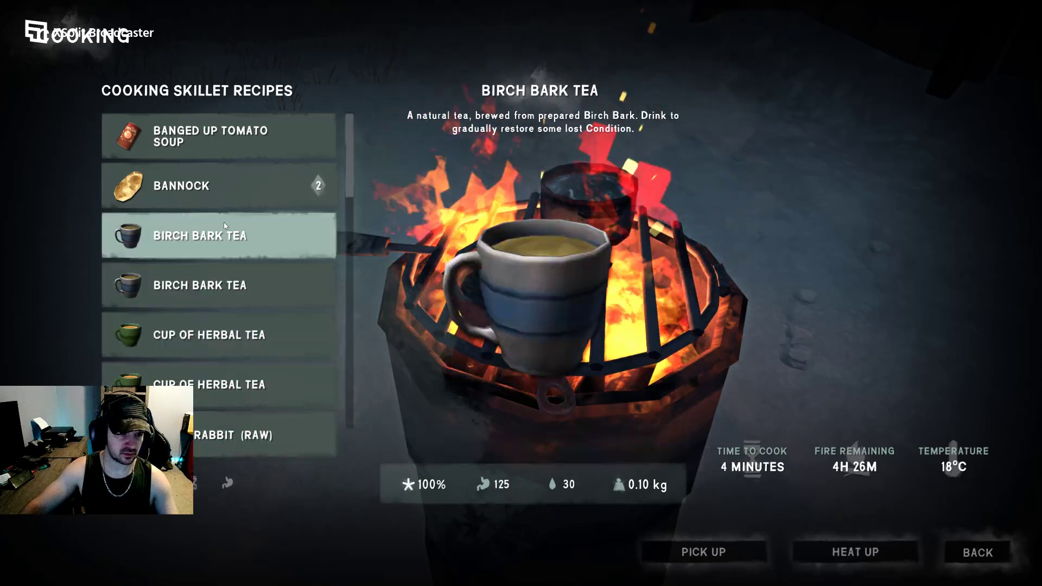
pyautogui.click(860, 553)
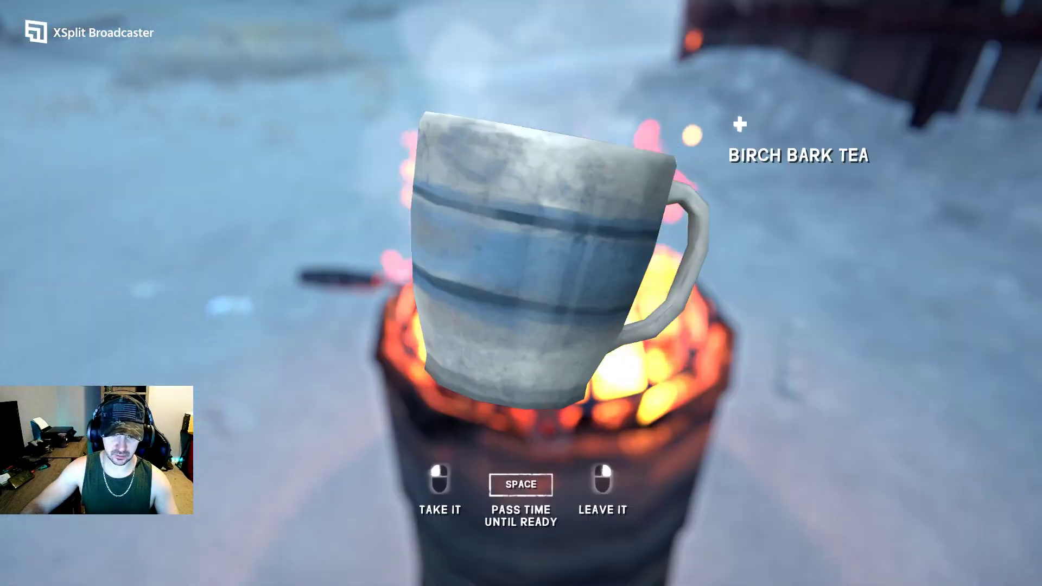
pyautogui.press('space')
pyautogui.press('Escape')
pyautogui.click(522, 293)
pyautogui.press('space')
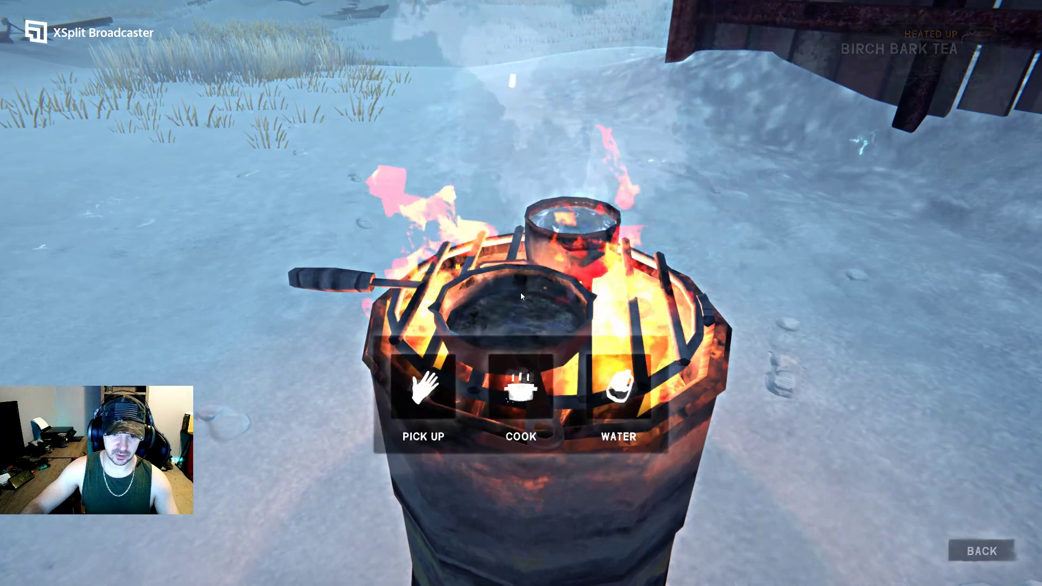
# - Cook a first batch of Prepared Acorns in the skillet and take them
pyautogui.click(492, 393)
pyautogui.scroll(-2, 241, 376)
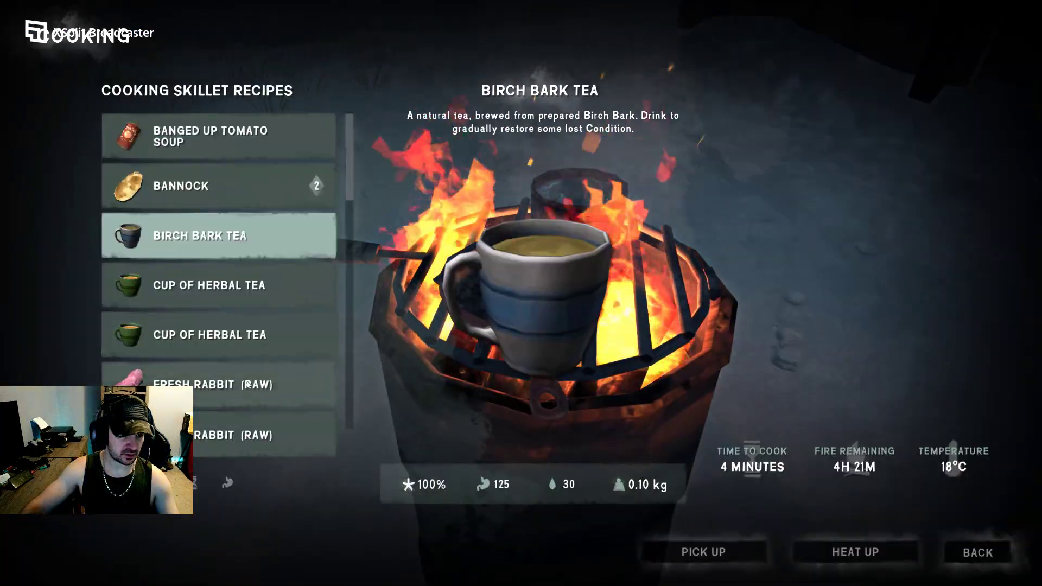
pyautogui.scroll(-1, 242, 376)
pyautogui.scroll(-4, 241, 376)
pyautogui.scroll(-2, 241, 370)
pyautogui.scroll(-2, 242, 365)
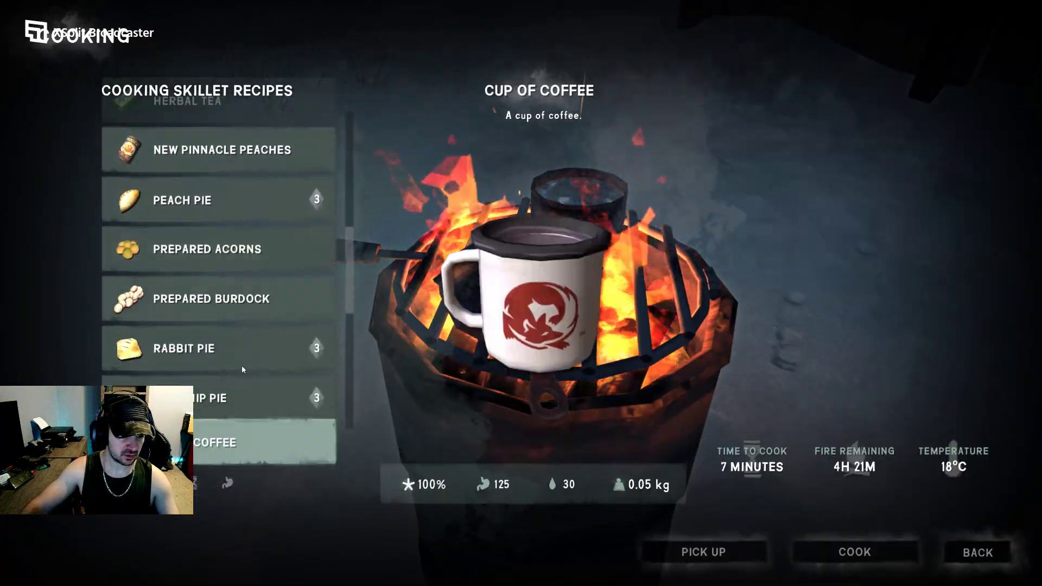
pyautogui.click(235, 250)
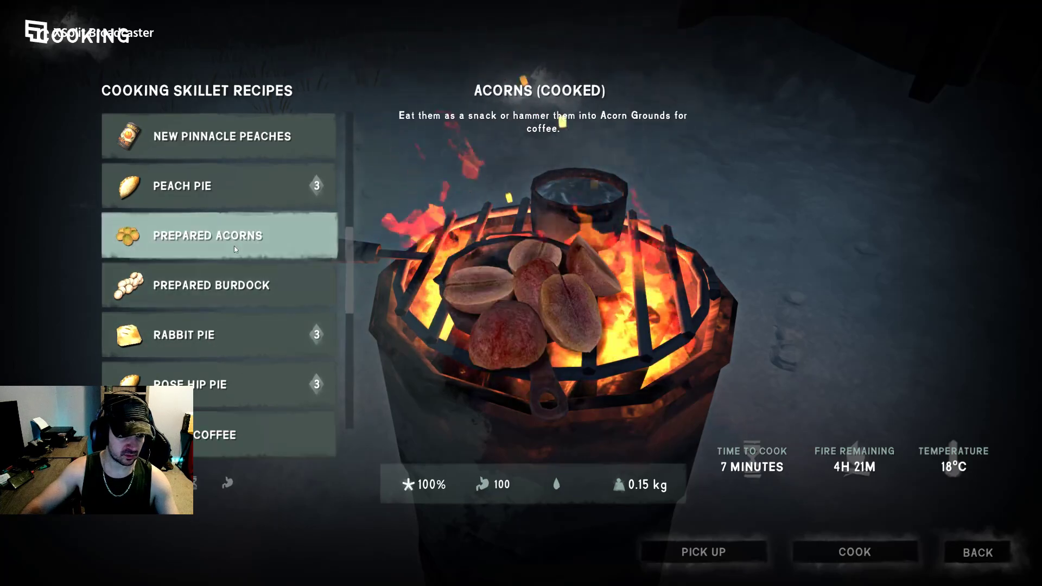
pyautogui.click(877, 551)
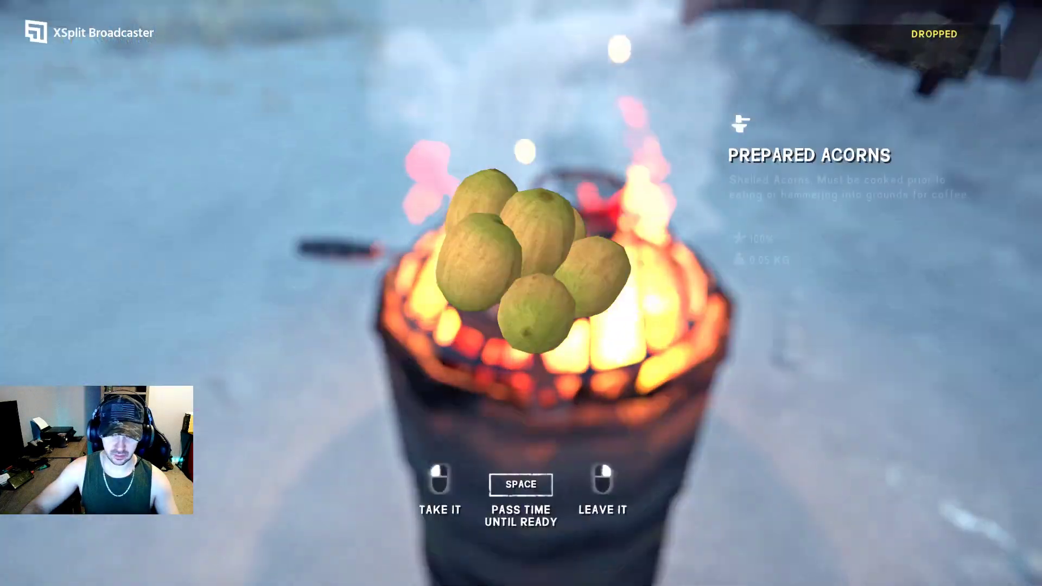
pyautogui.press('space')
pyautogui.click(521, 290)
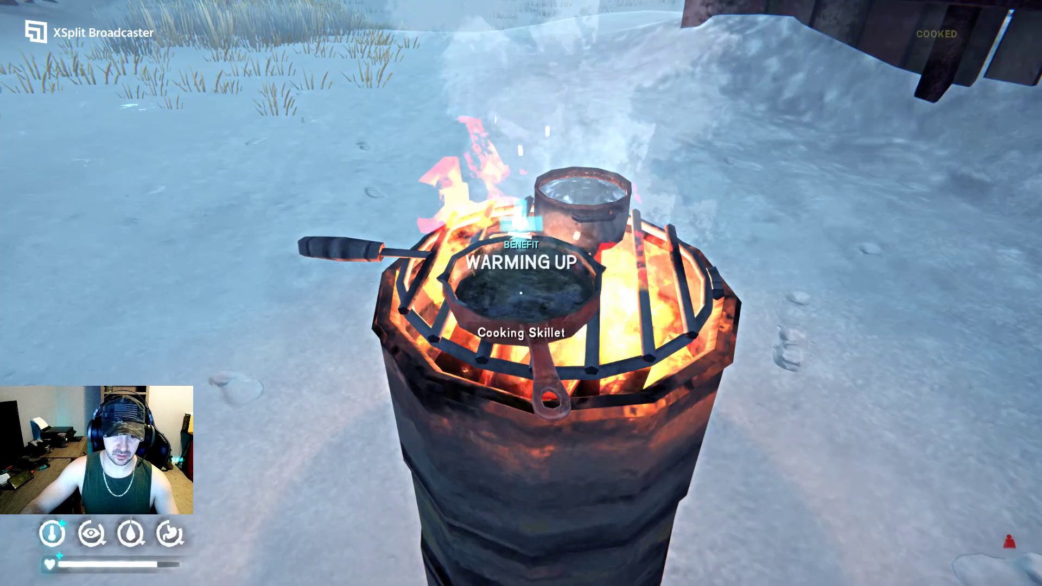
# - Cook and collect a second batch of Prepared Acorns
pyautogui.click(521, 290)
pyautogui.click(497, 390)
pyautogui.scroll(-6, 245, 350)
pyautogui.scroll(-4, 243, 343)
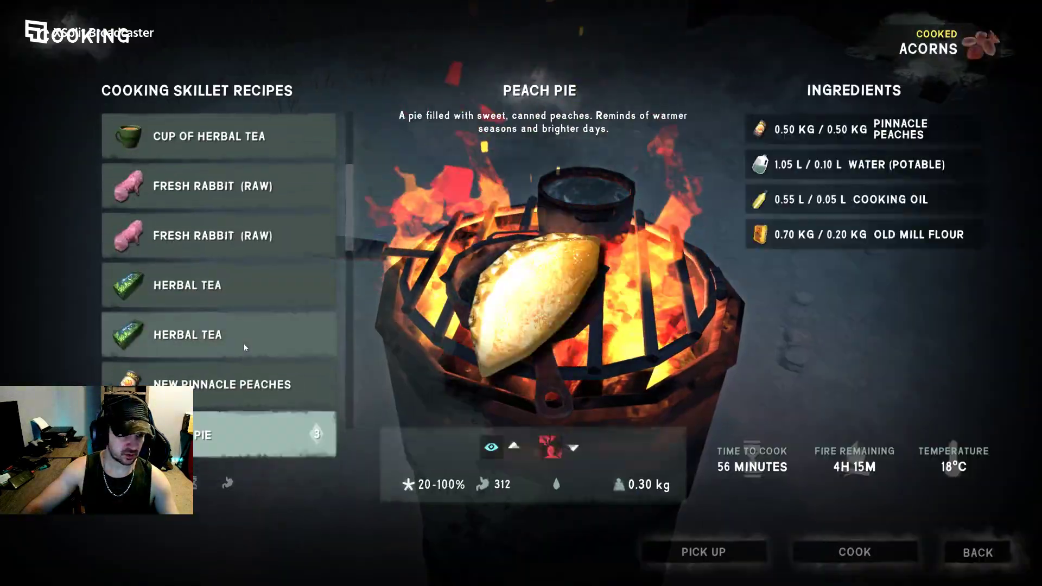
pyautogui.scroll(-2, 243, 343)
pyautogui.scroll(-1, 245, 342)
pyautogui.click(246, 343)
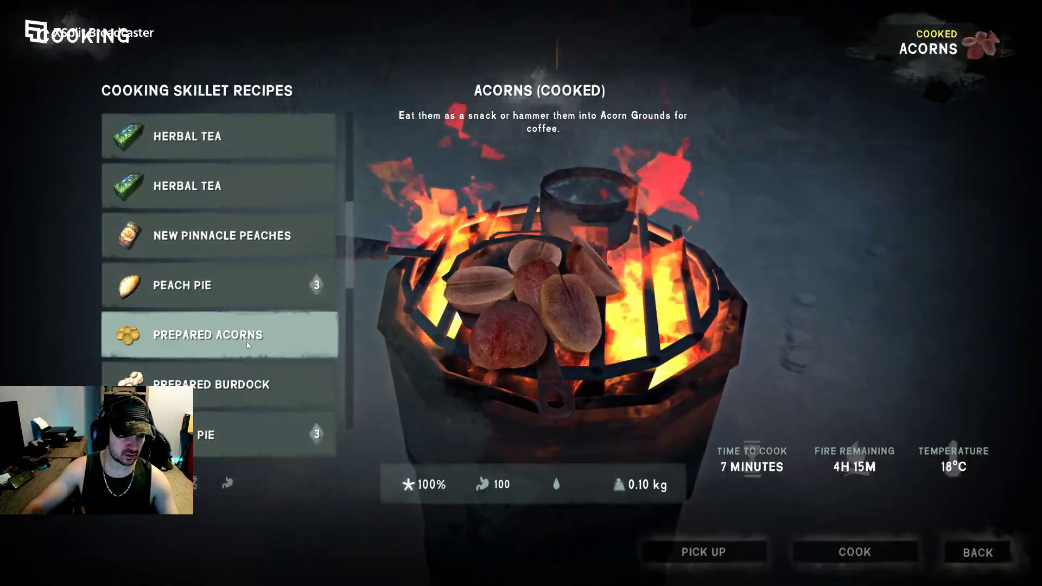
pyautogui.click(862, 544)
pyautogui.press('space')
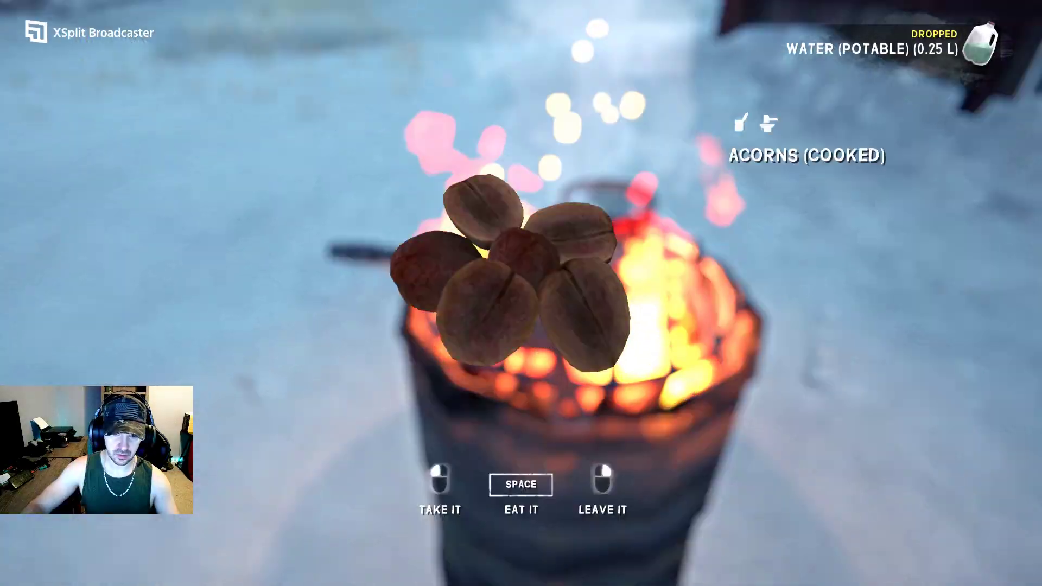
pyautogui.click(521, 293)
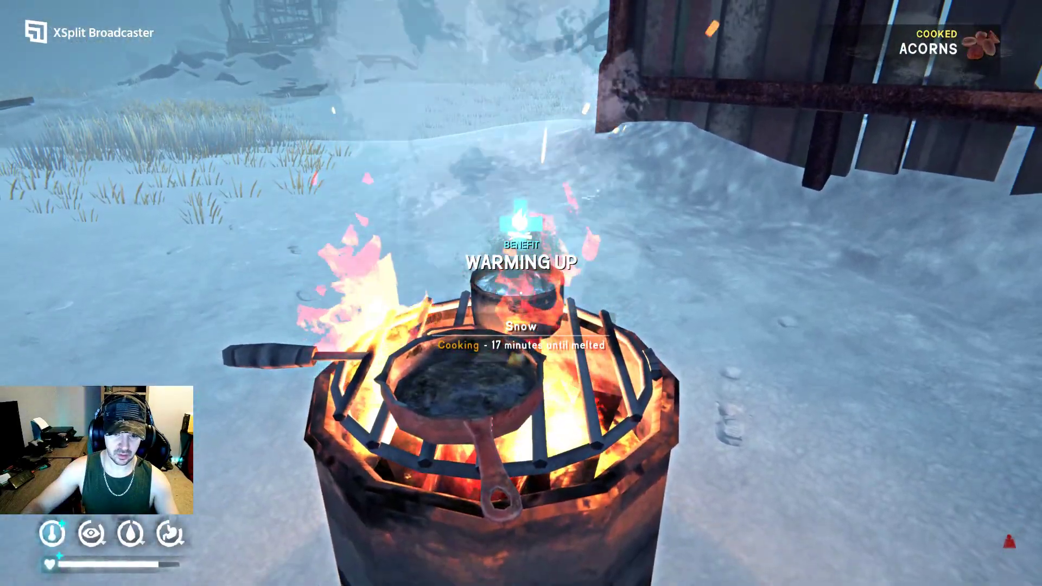
# - Start a third batch of Prepared Acorns cooking and pass time
pyautogui.click(521, 293)
pyautogui.click(517, 387)
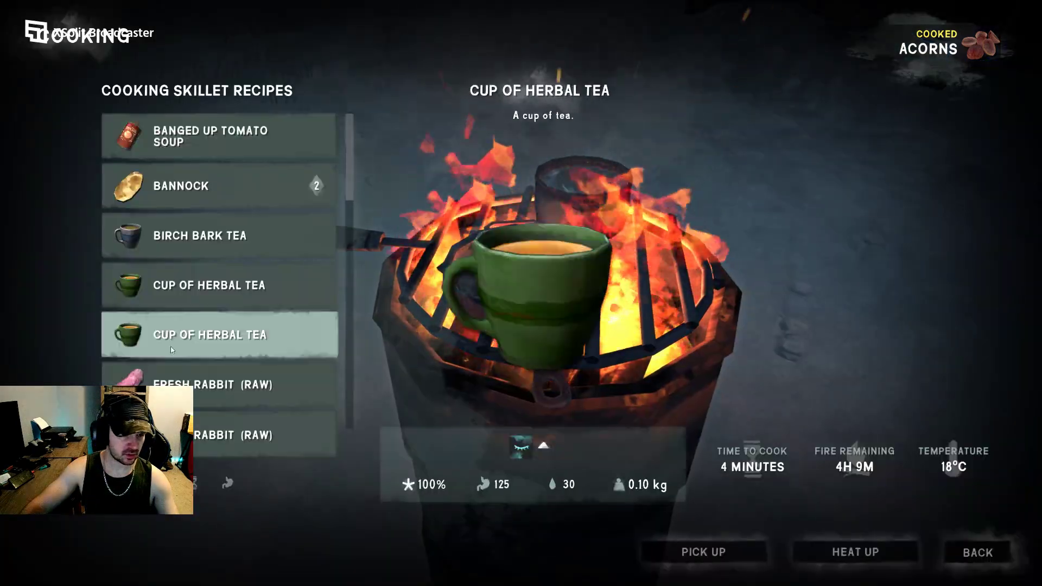
pyautogui.scroll(-5, 187, 342)
pyautogui.scroll(-3, 198, 340)
pyautogui.scroll(1, 203, 341)
pyautogui.scroll(1, 208, 343)
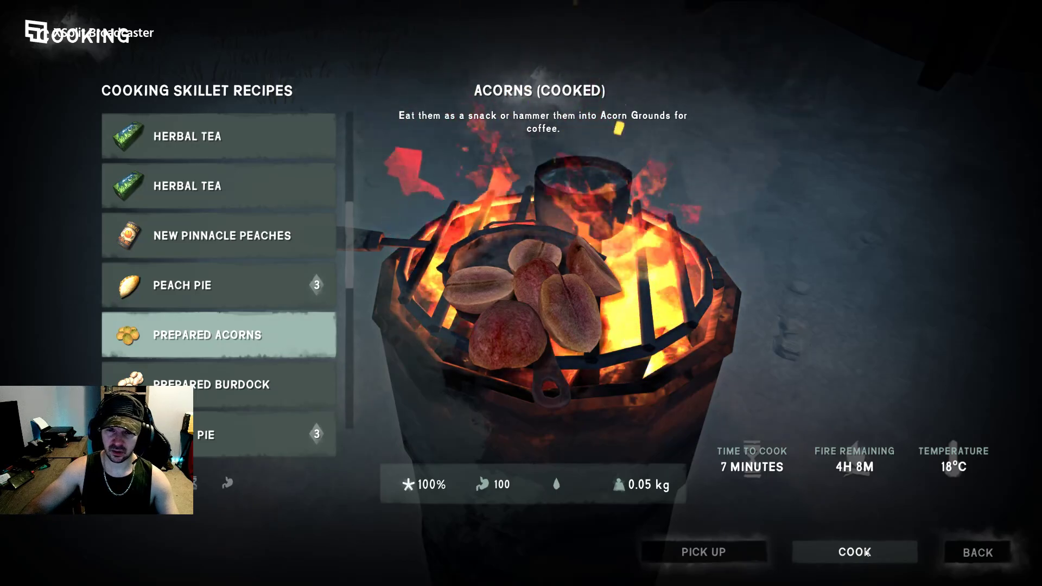
pyautogui.click(854, 552)
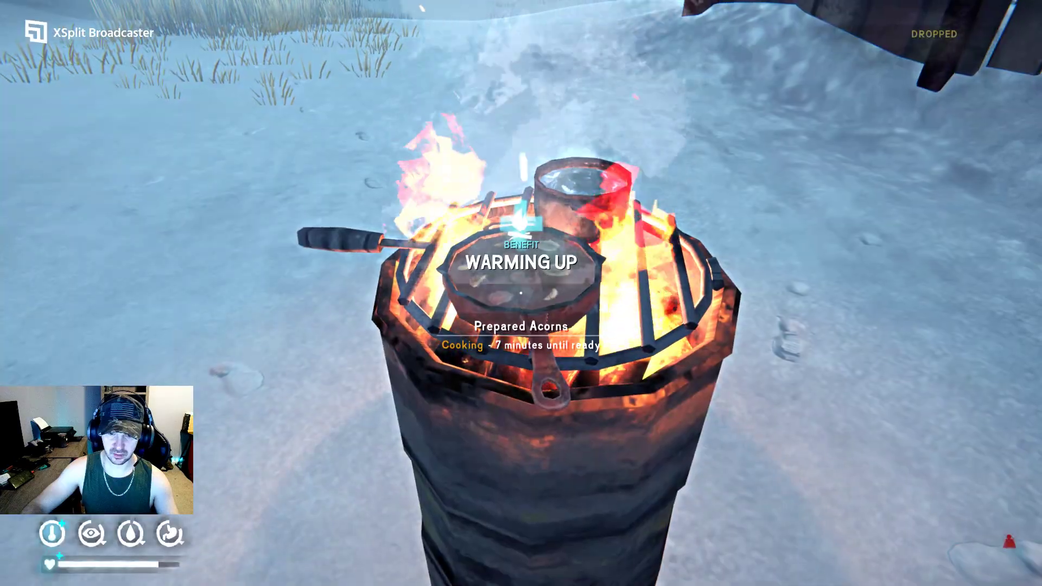
pyautogui.press('space')
# - Collect the cooked acorns and start a Rabbit Pie cooking in the skillet
pyautogui.click(521, 293)
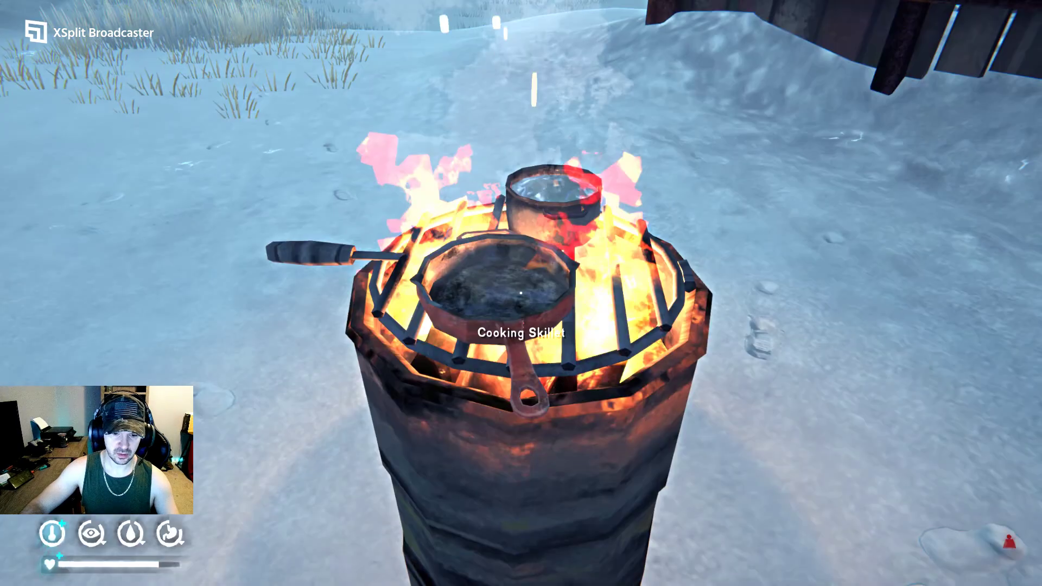
pyautogui.click(522, 395)
pyautogui.scroll(-8, 220, 350)
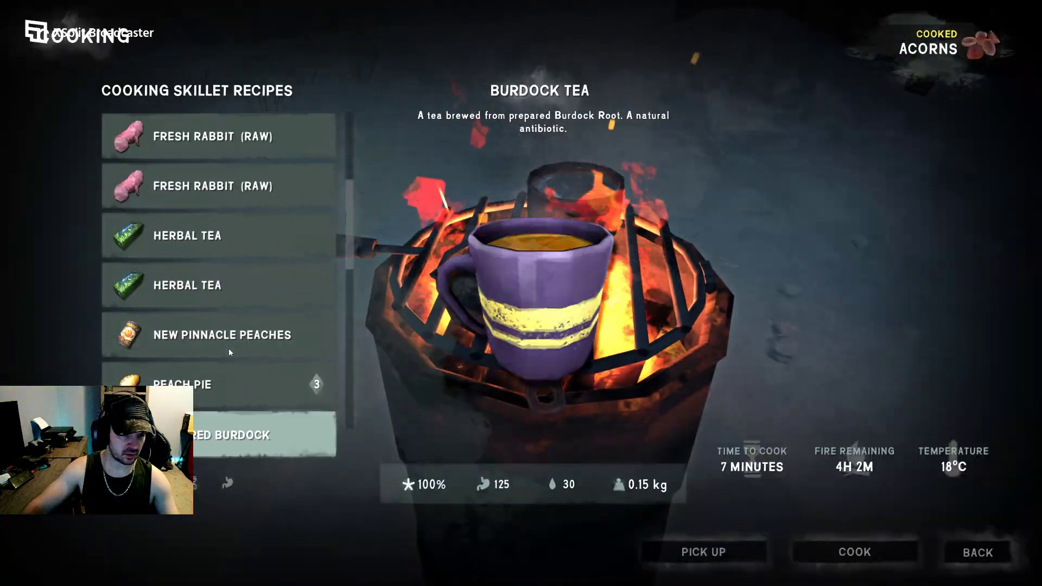
pyautogui.scroll(-3, 229, 347)
pyautogui.scroll(2, 232, 345)
pyautogui.scroll(1, 236, 342)
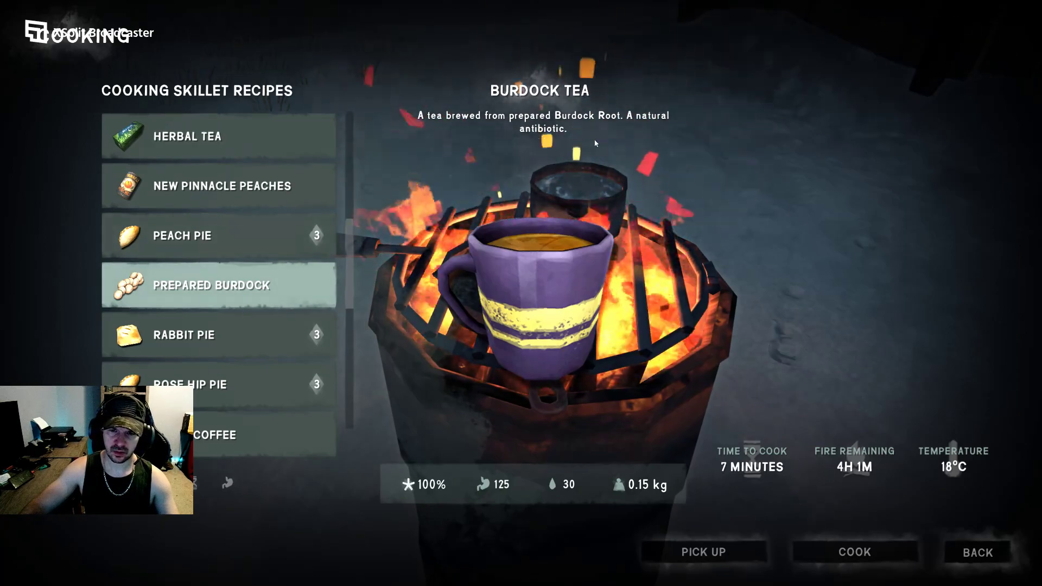
pyautogui.click(225, 324)
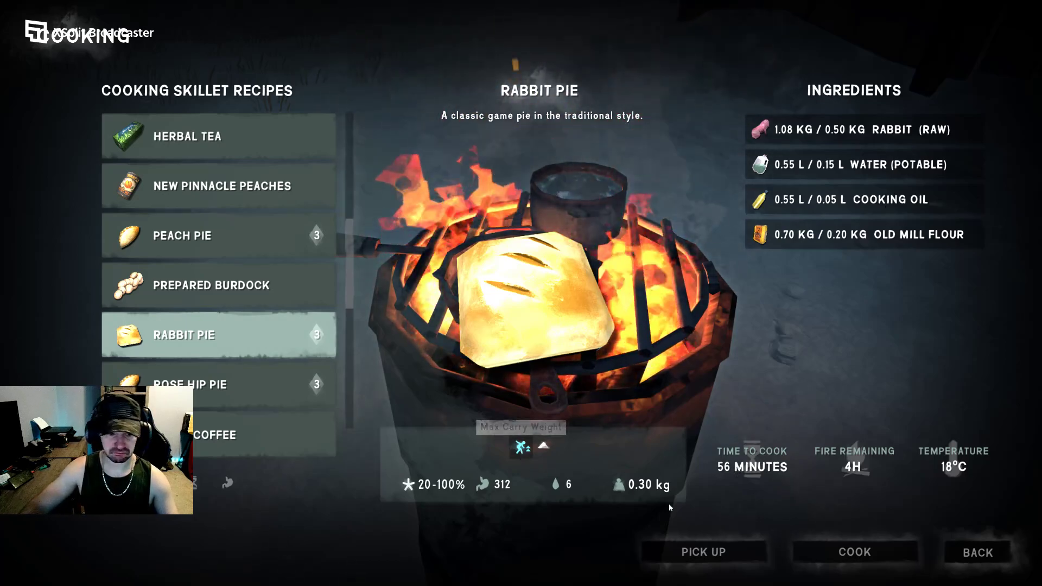
pyautogui.click(879, 556)
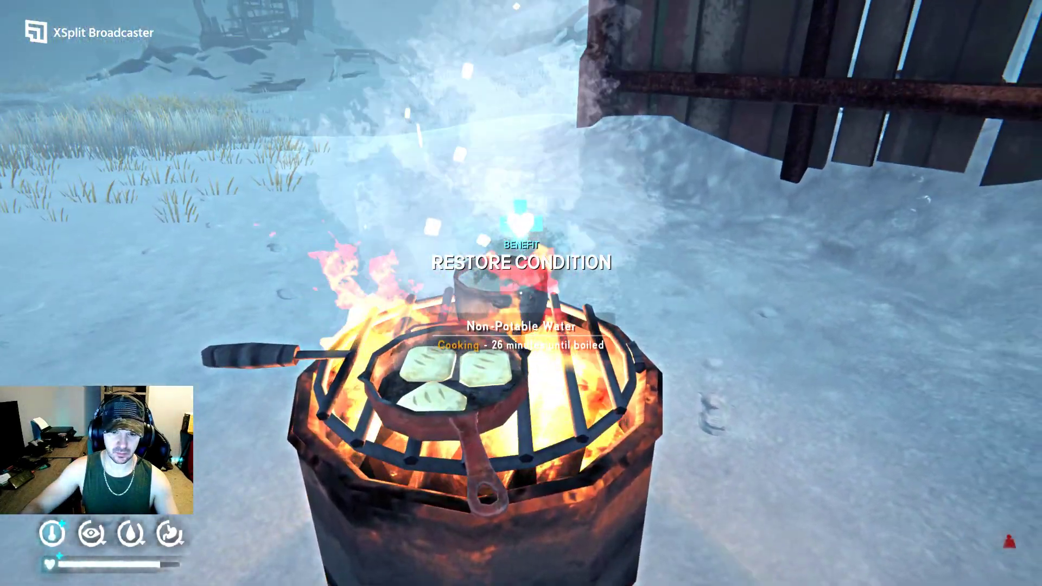
# - Wait for the water to boil and take the 2 L of potable water
pyautogui.click(522, 293)
pyautogui.press('space')
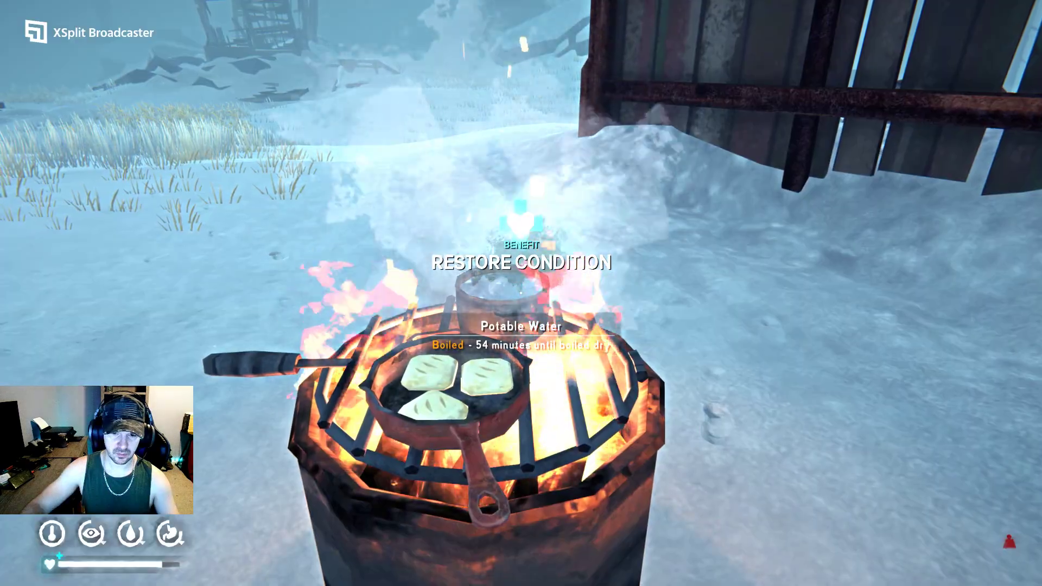
pyautogui.click(520, 293)
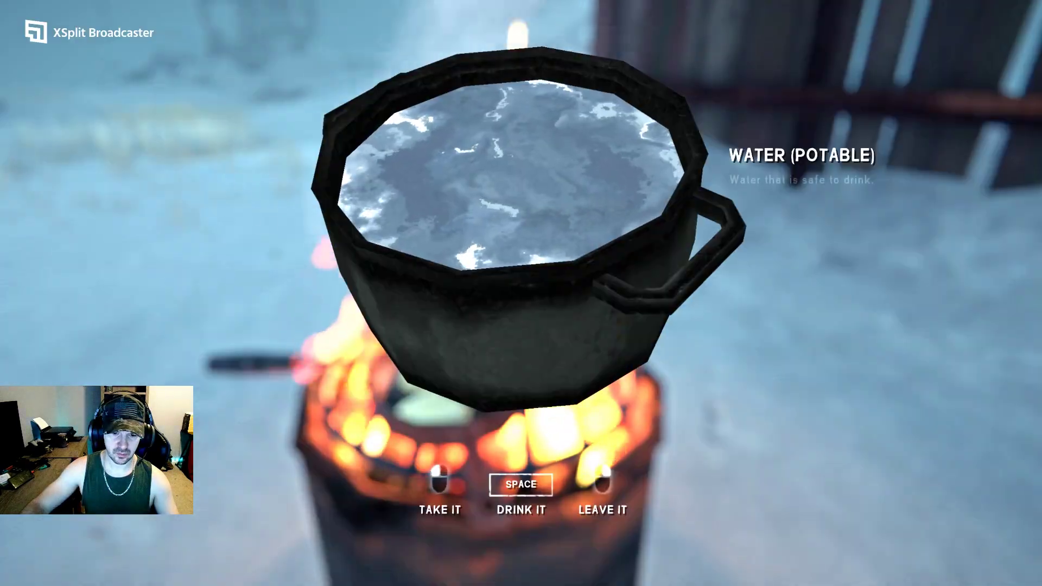
# - Cook the raw Fresh Rabbit in the pot and take the cooked rabbit
pyautogui.click(521, 293)
pyautogui.click(517, 393)
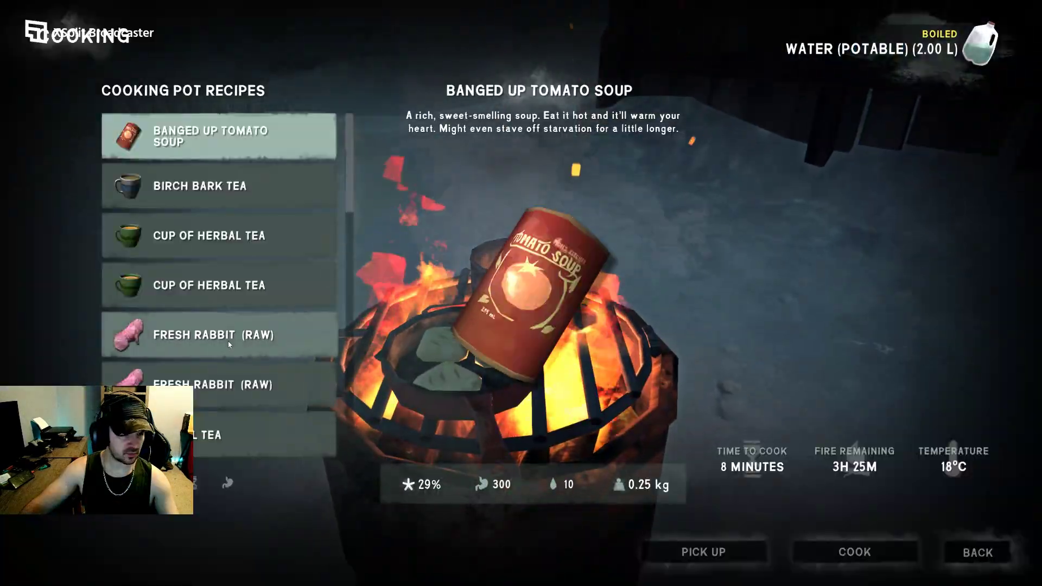
pyautogui.scroll(-5, 228, 340)
pyautogui.scroll(-3, 229, 340)
pyautogui.scroll(-3, 232, 337)
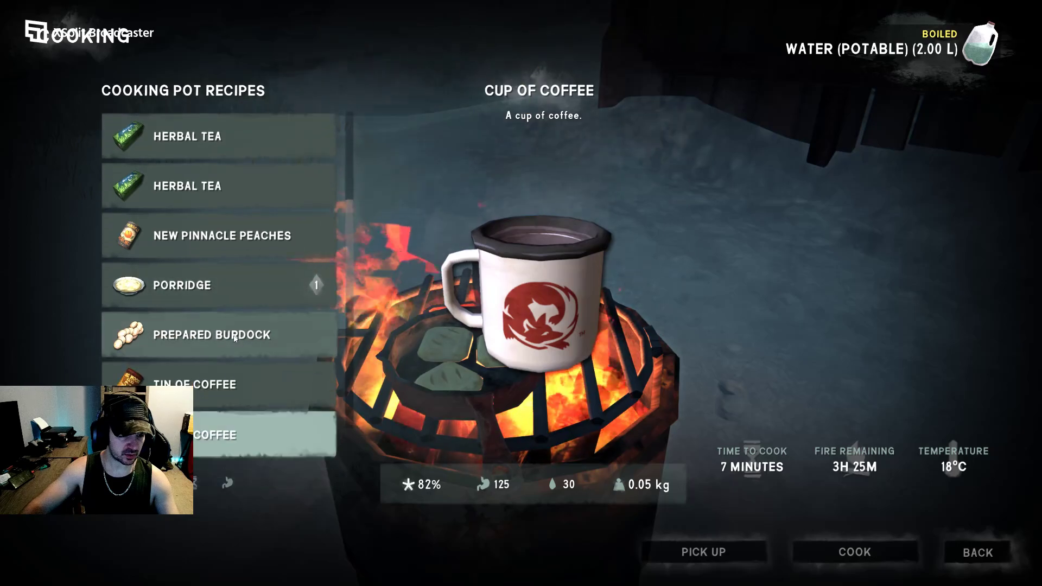
pyautogui.scroll(1, 233, 339)
pyautogui.scroll(2, 237, 339)
pyautogui.scroll(-4, 237, 335)
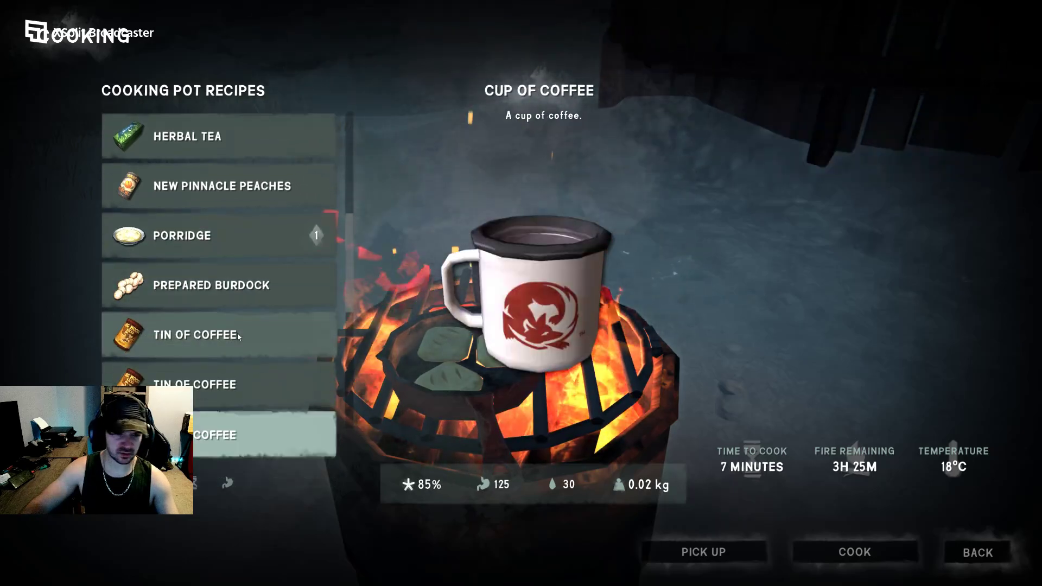
pyautogui.scroll(-3, 237, 333)
pyautogui.scroll(-4, 237, 334)
pyautogui.scroll(-1, 237, 338)
pyautogui.scroll(5, 237, 337)
pyautogui.scroll(4, 237, 335)
pyautogui.scroll(5, 237, 333)
pyautogui.scroll(2, 237, 336)
pyautogui.scroll(4, 237, 336)
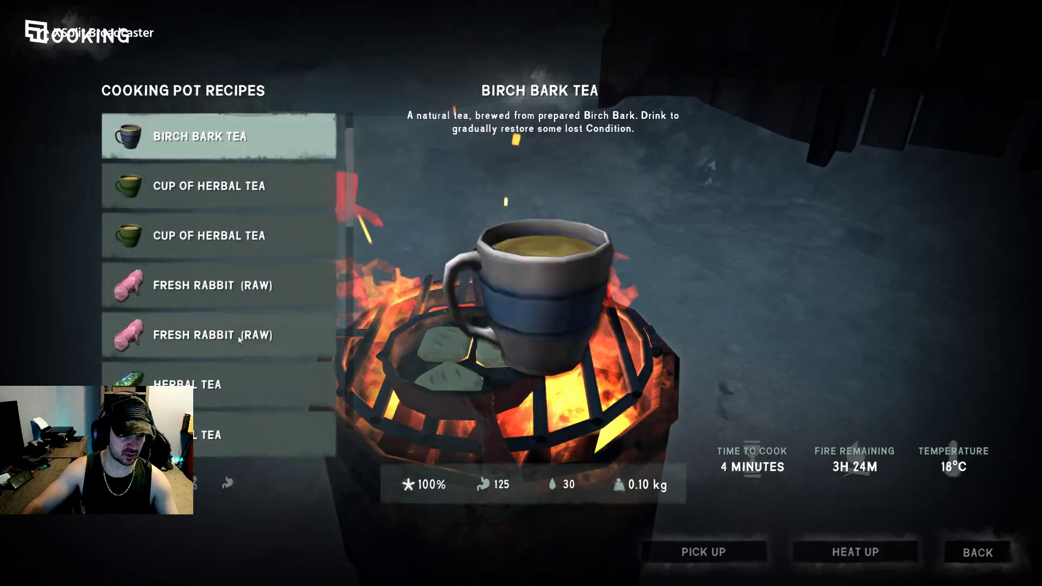
pyautogui.scroll(1, 237, 335)
pyautogui.scroll(-4, 238, 339)
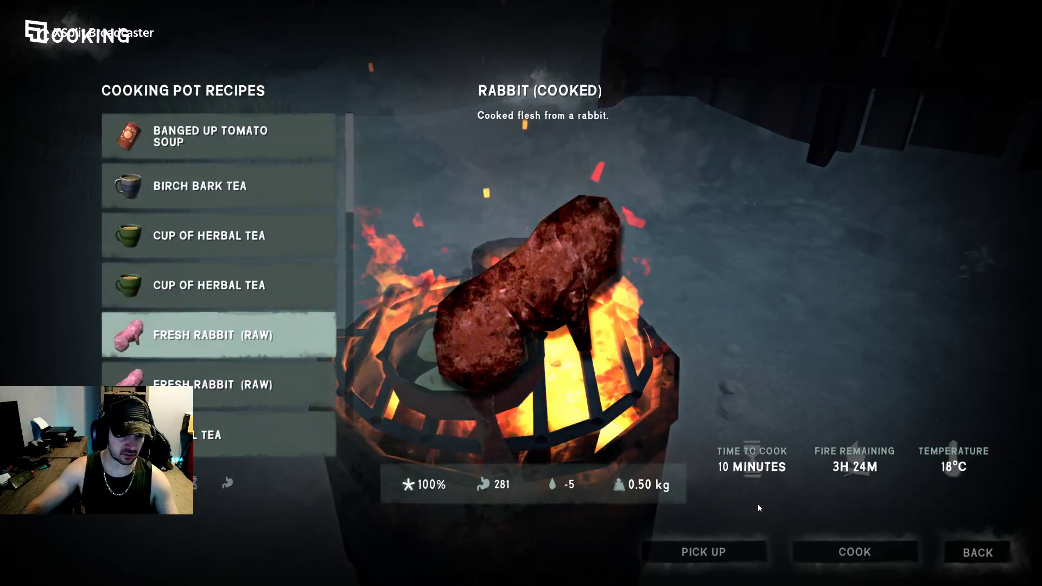
pyautogui.click(855, 552)
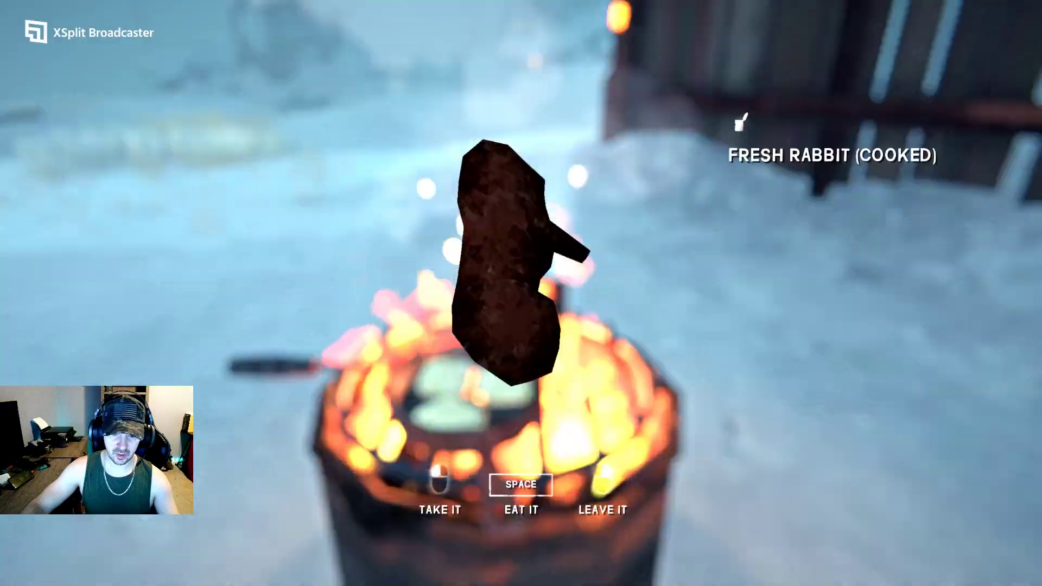
pyautogui.click(521, 293)
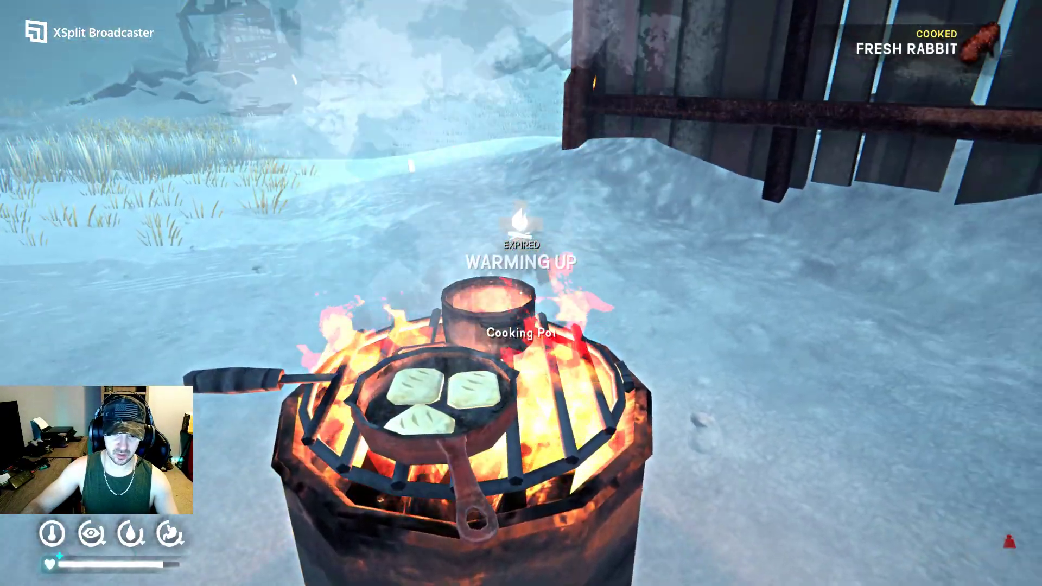
pyautogui.click(520, 293)
# - Cook and take the second rabbit, then collect the finished Rabbit Pie
pyautogui.click(525, 378)
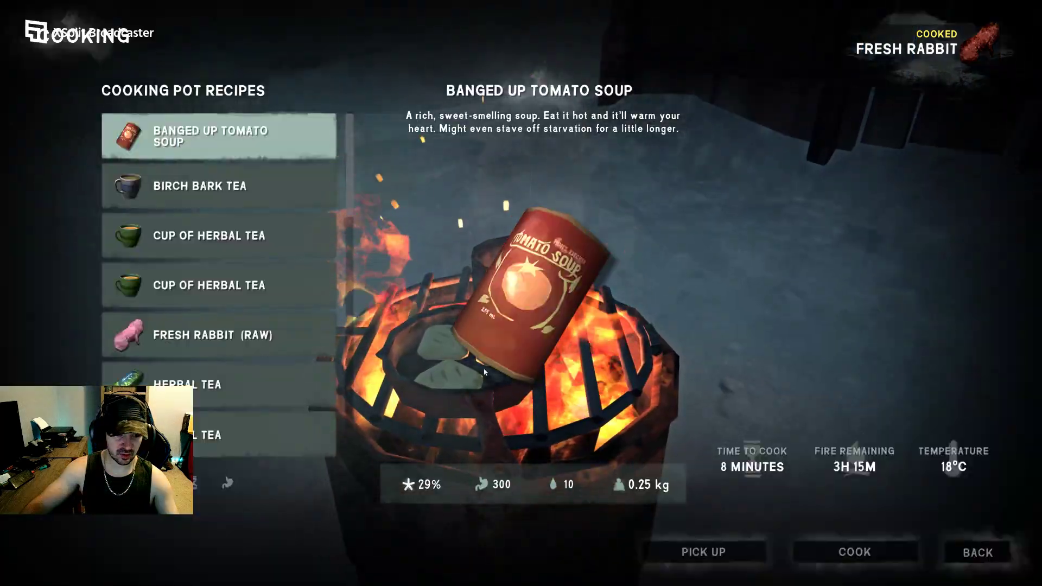
pyautogui.click(855, 552)
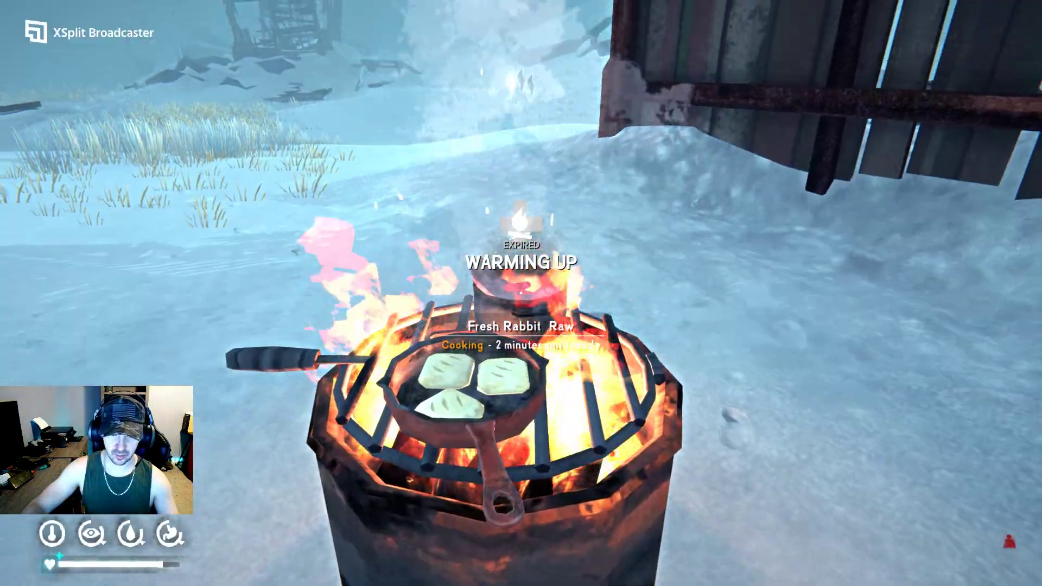
pyautogui.click(520, 293)
pyautogui.click(521, 293)
pyautogui.rightClick(521, 293)
pyautogui.click(521, 293)
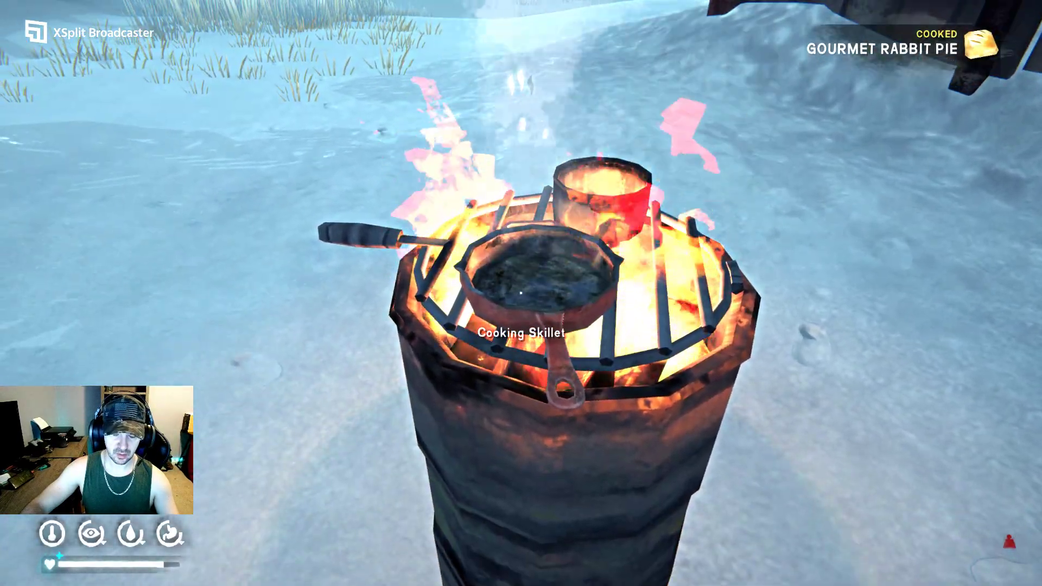
# - Browse the skillet's Peach Pie recipe, then pick up the empty skillet
pyautogui.click(521, 293)
pyautogui.click(521, 390)
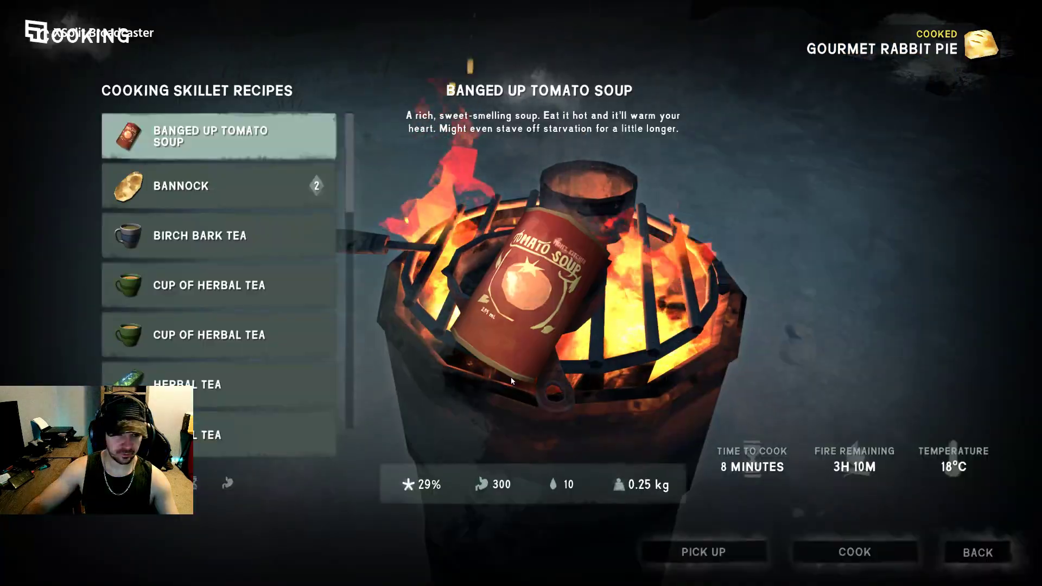
pyautogui.scroll(-3, 255, 293)
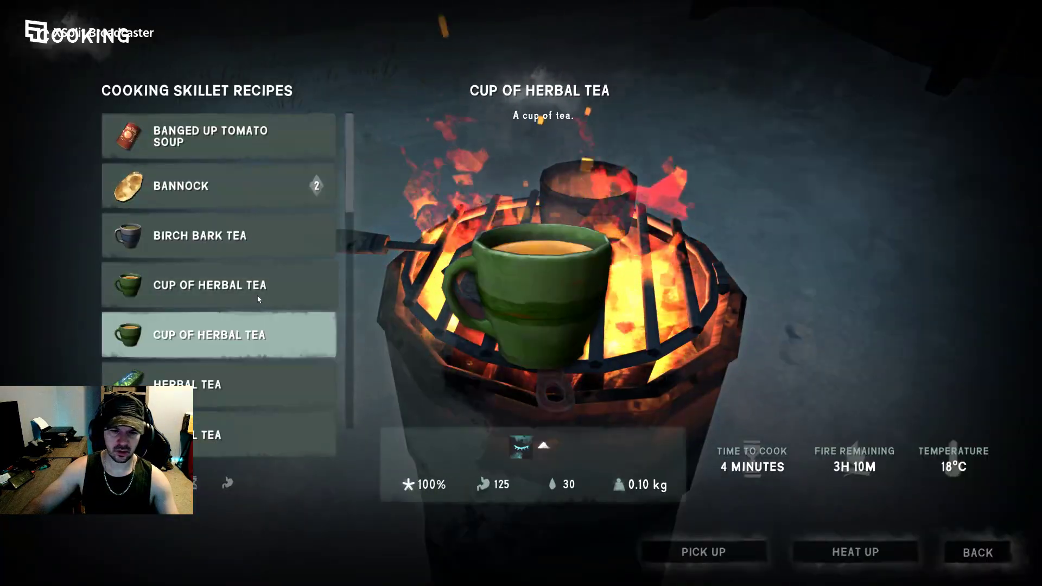
pyautogui.scroll(-4, 255, 294)
pyautogui.scroll(-3, 255, 293)
pyautogui.click(253, 294)
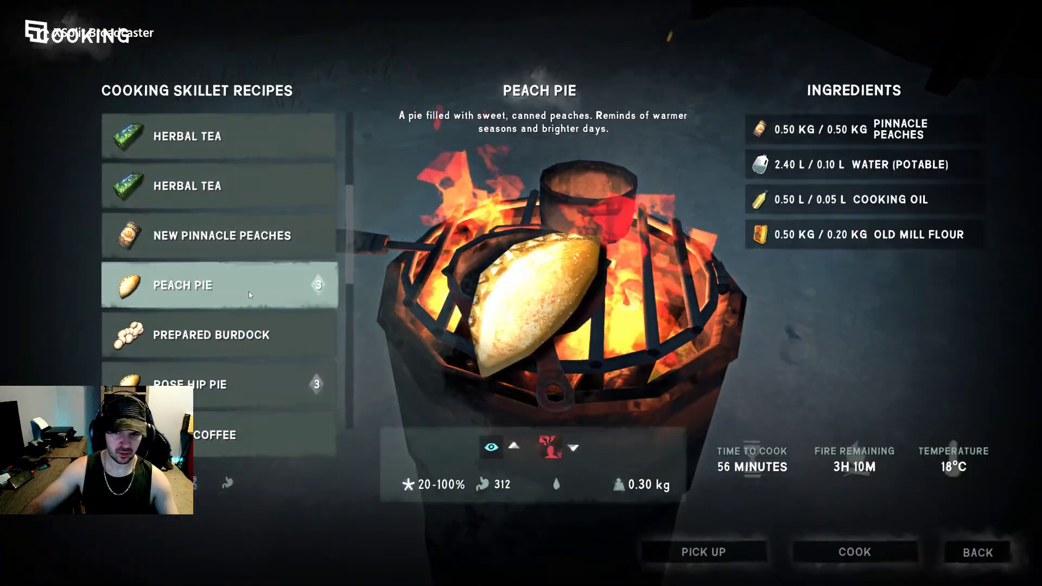
pyautogui.scroll(-1, 248, 290)
pyautogui.scroll(-1, 246, 290)
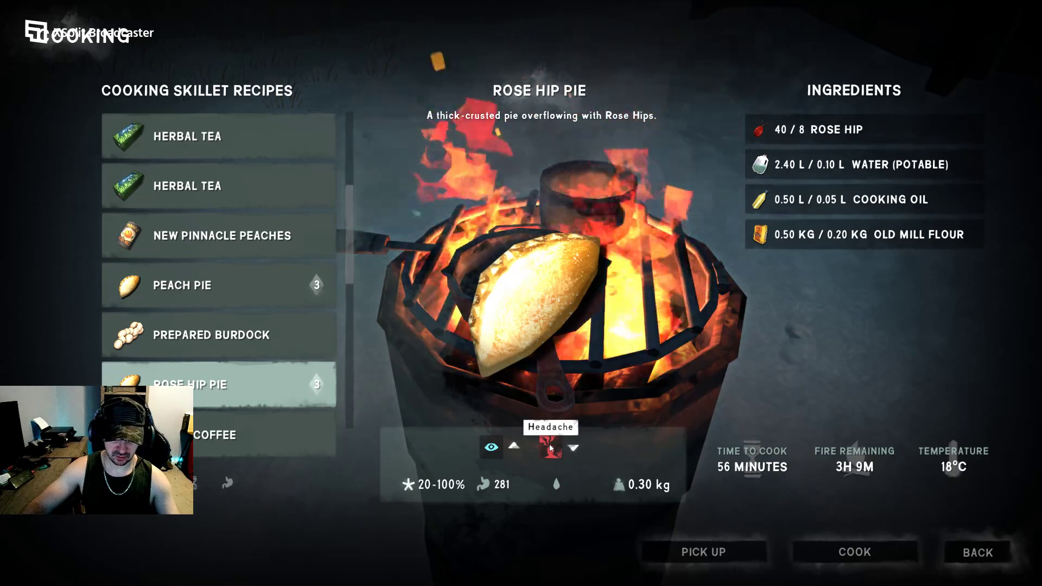
pyautogui.click(198, 285)
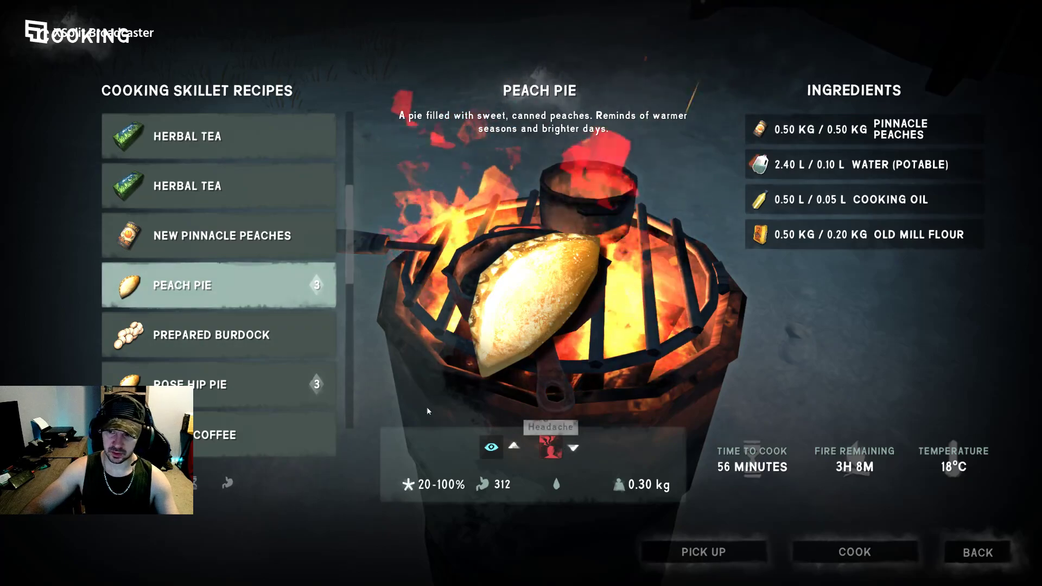
pyautogui.scroll(-4, 325, 363)
pyautogui.scroll(-6, 275, 330)
pyautogui.scroll(-4, 276, 330)
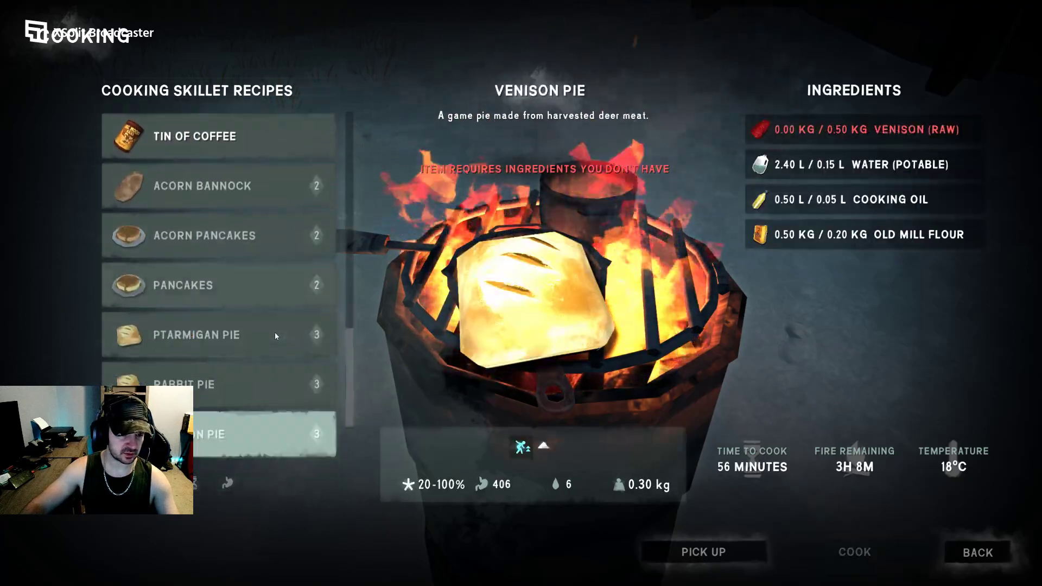
pyautogui.scroll(5, 270, 330)
pyautogui.scroll(5, 270, 331)
pyautogui.scroll(4, 270, 331)
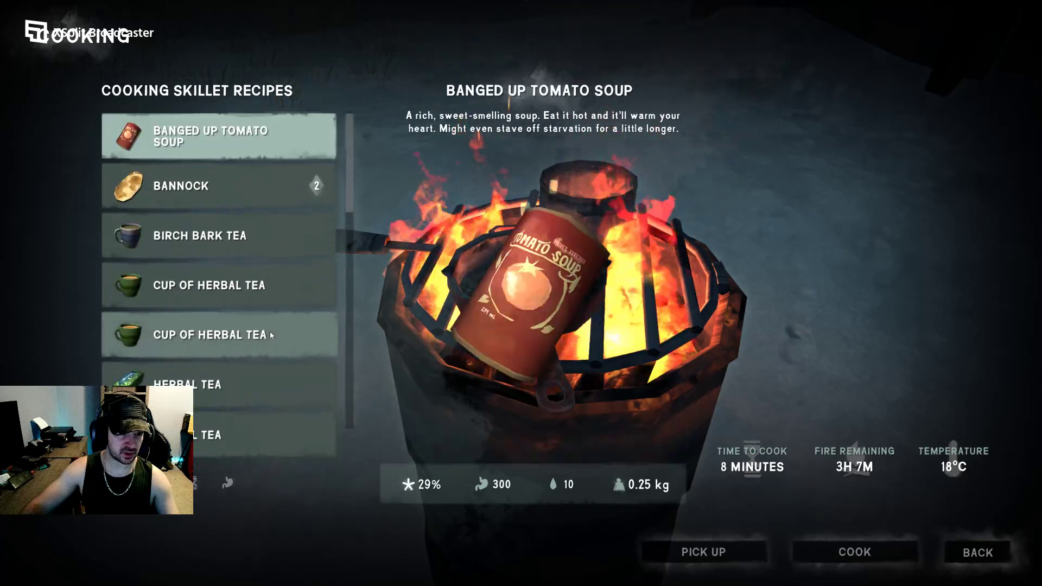
pyautogui.press('Escape')
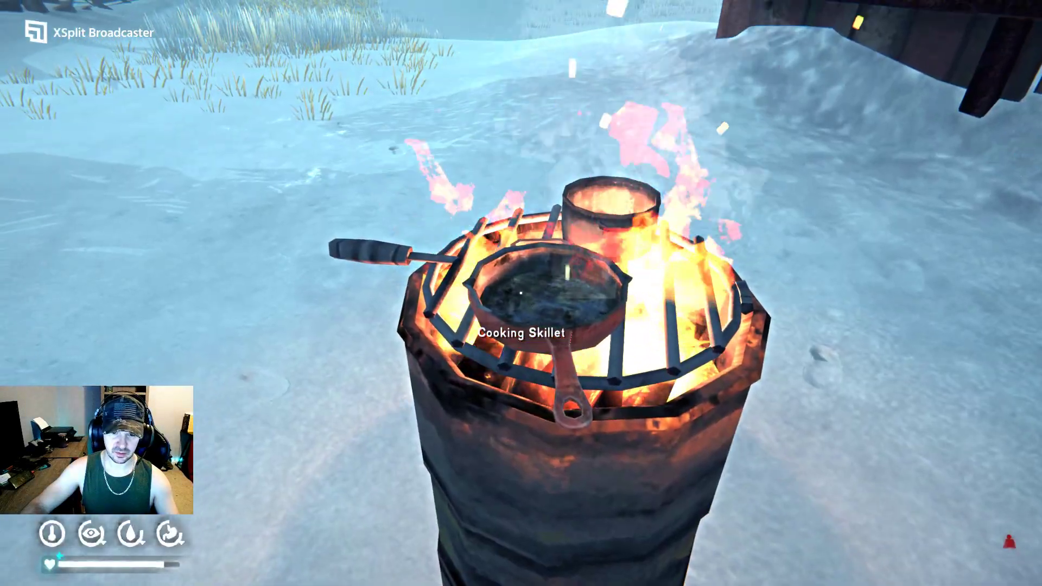
pyautogui.click(459, 410)
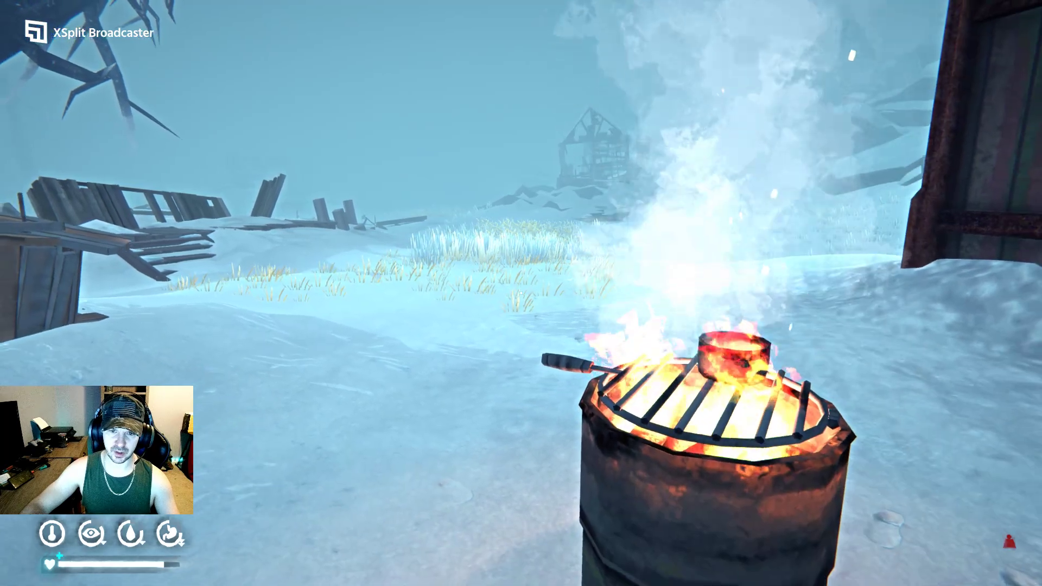
# - Place the Bear Skin Bedroll on the snow and pick up the ruined Pinnacle Peaches
pyautogui.press('Tab')
pyautogui.click(478, 313)
pyautogui.click(516, 233)
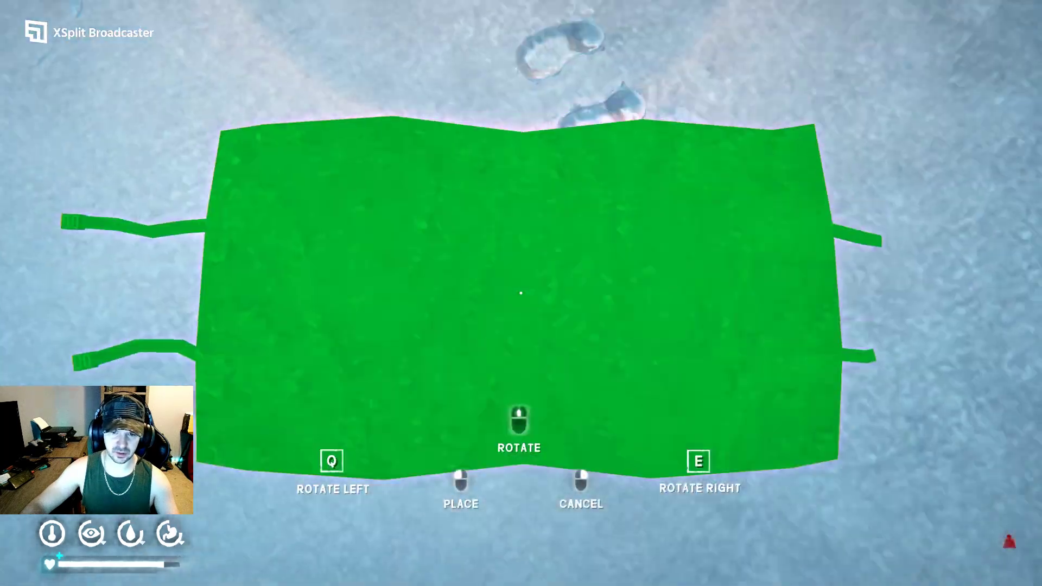
pyautogui.click(521, 292)
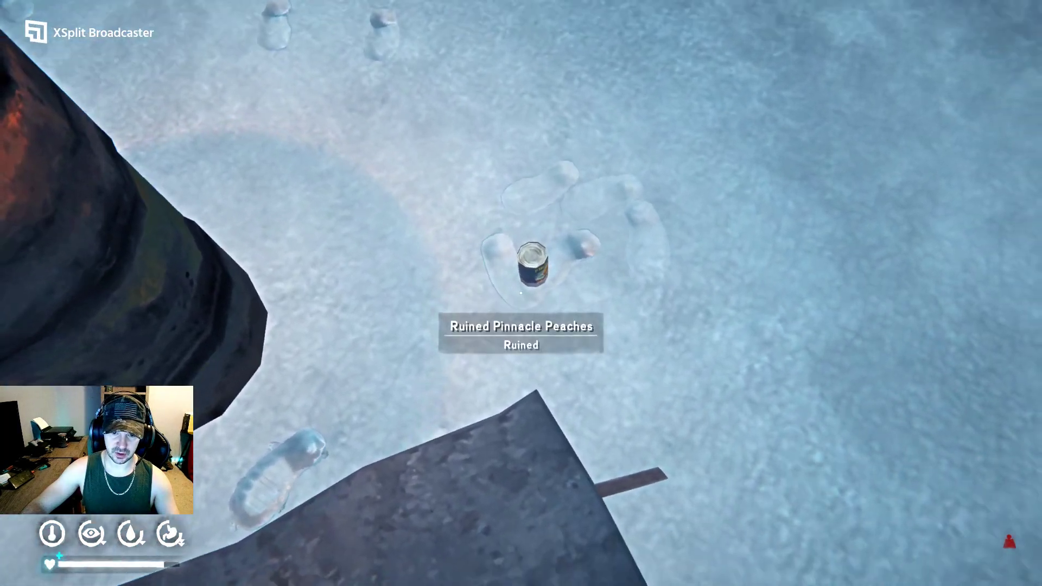
pyautogui.click(521, 292)
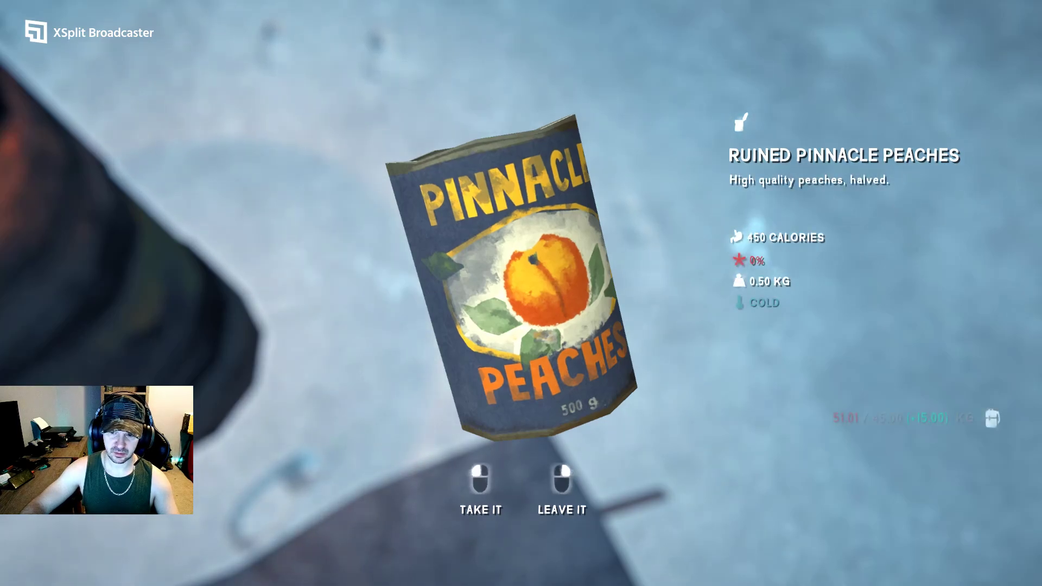
pyautogui.click(521, 294)
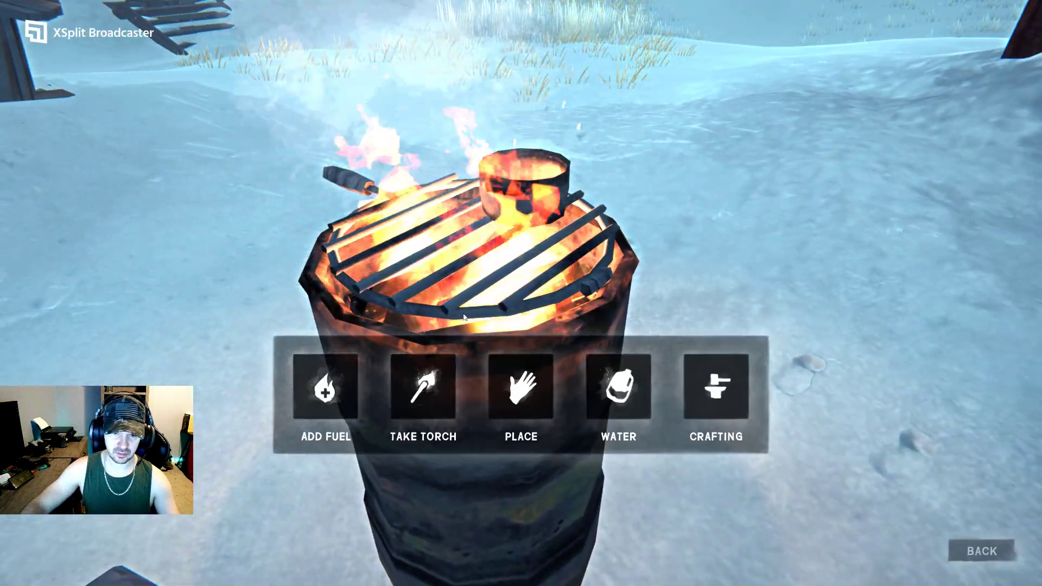
# - Heat the Ruined Pinnacle Peaches in the cooking pot and take them
pyautogui.press('Escape')
pyautogui.click(521, 293)
pyautogui.click(516, 409)
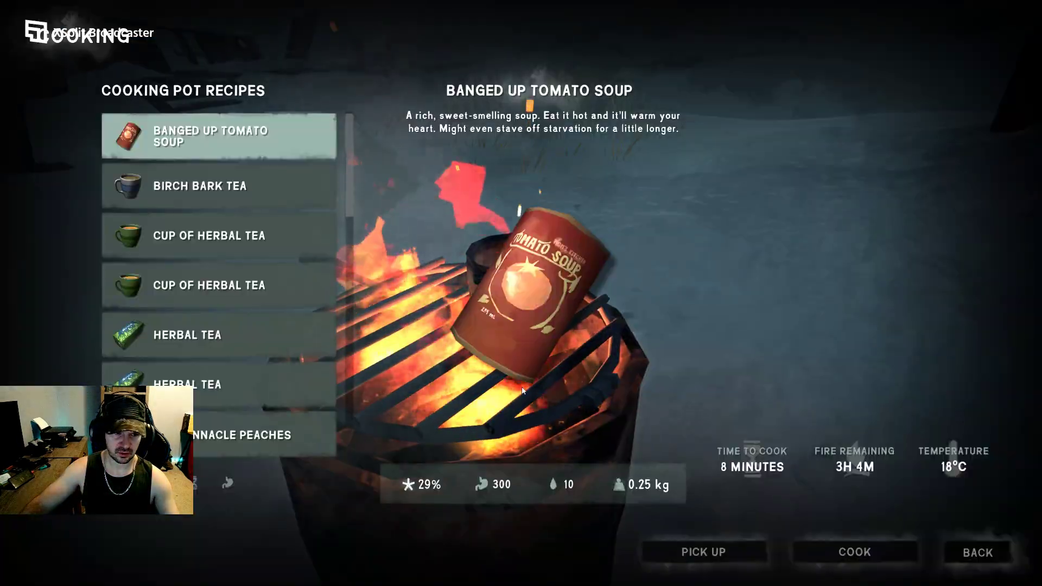
pyautogui.scroll(-3, 230, 335)
pyautogui.scroll(-4, 230, 334)
pyautogui.scroll(1, 230, 335)
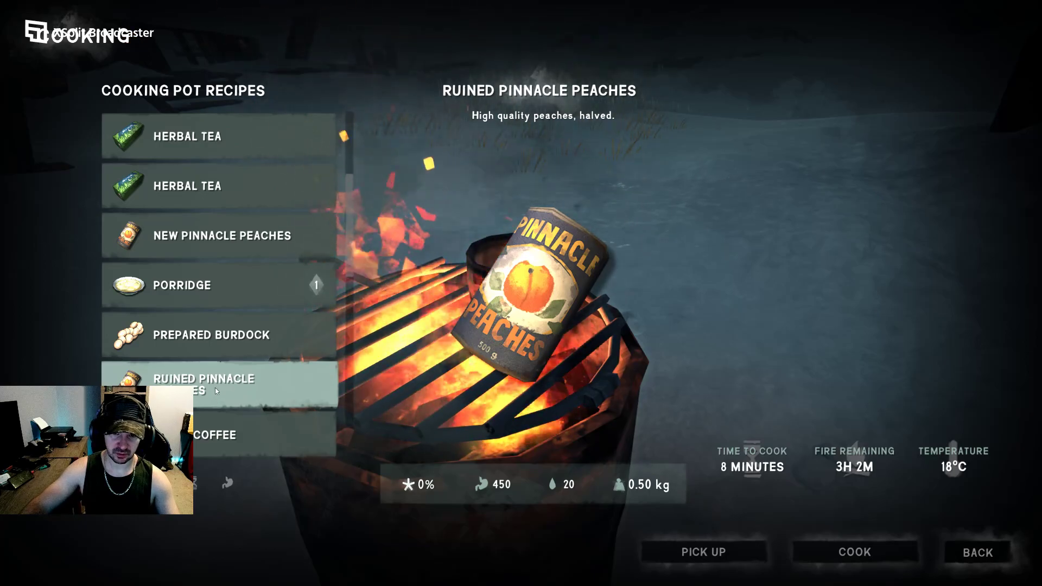
pyautogui.scroll(-3, 216, 389)
pyautogui.scroll(-5, 216, 390)
pyautogui.scroll(-4, 215, 389)
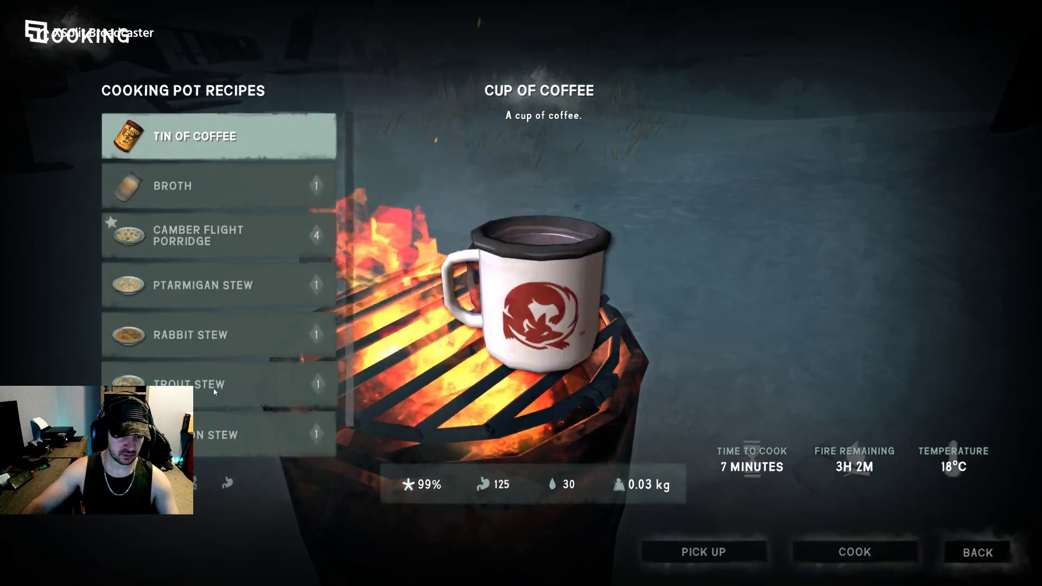
pyautogui.scroll(5, 213, 388)
pyautogui.scroll(3, 213, 389)
pyautogui.scroll(4, 211, 392)
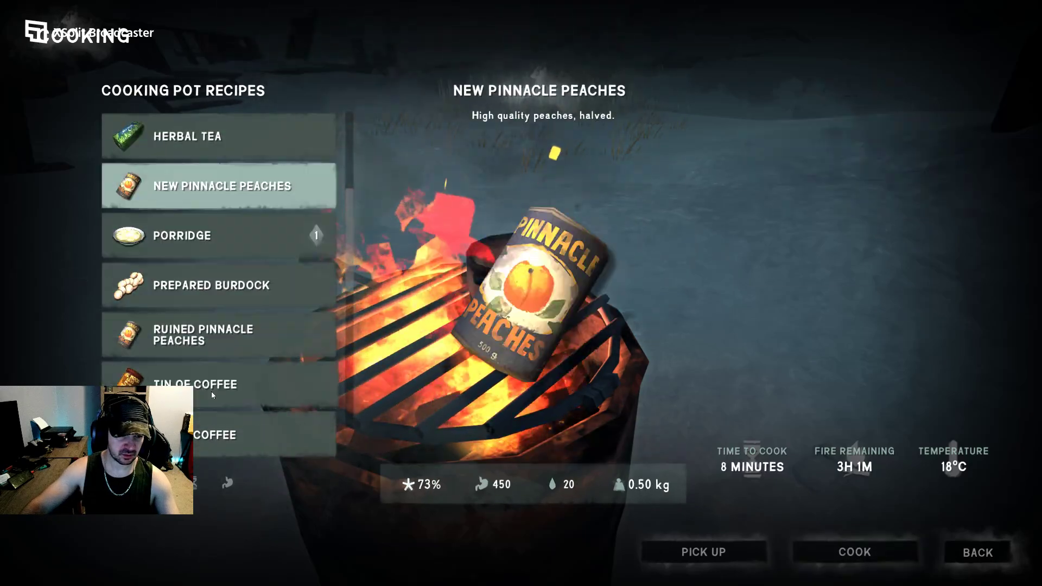
pyautogui.scroll(3, 211, 392)
pyautogui.scroll(3, 210, 391)
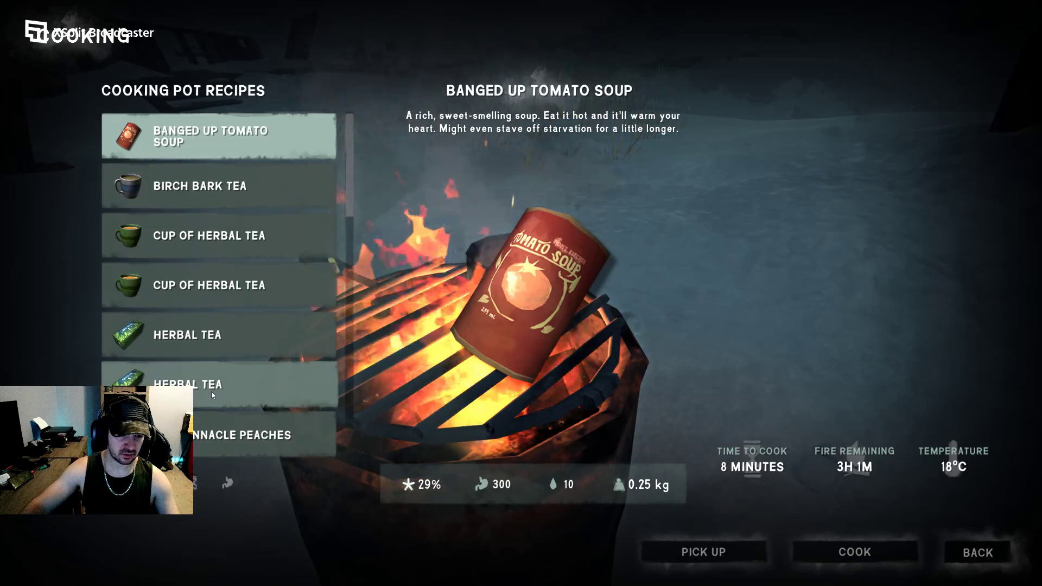
pyautogui.scroll(-10, 210, 392)
pyautogui.scroll(2, 211, 391)
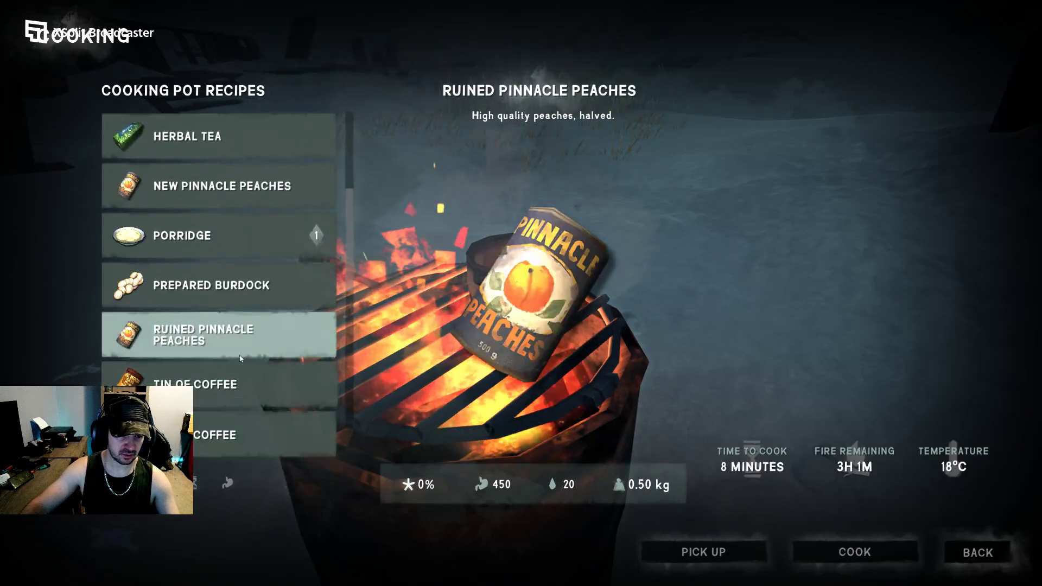
pyautogui.click(854, 552)
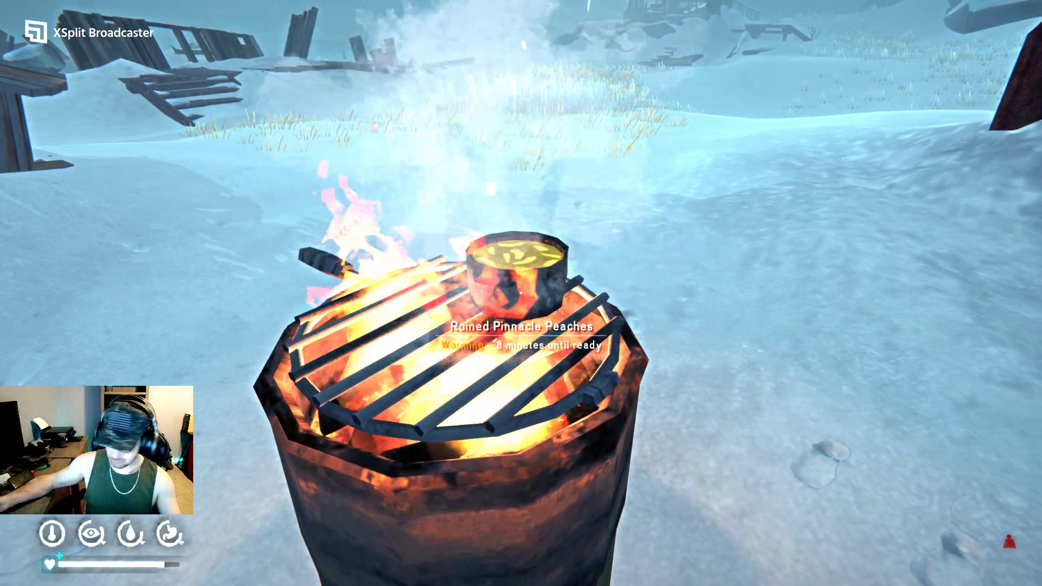
pyautogui.click(521, 326)
pyautogui.press('space')
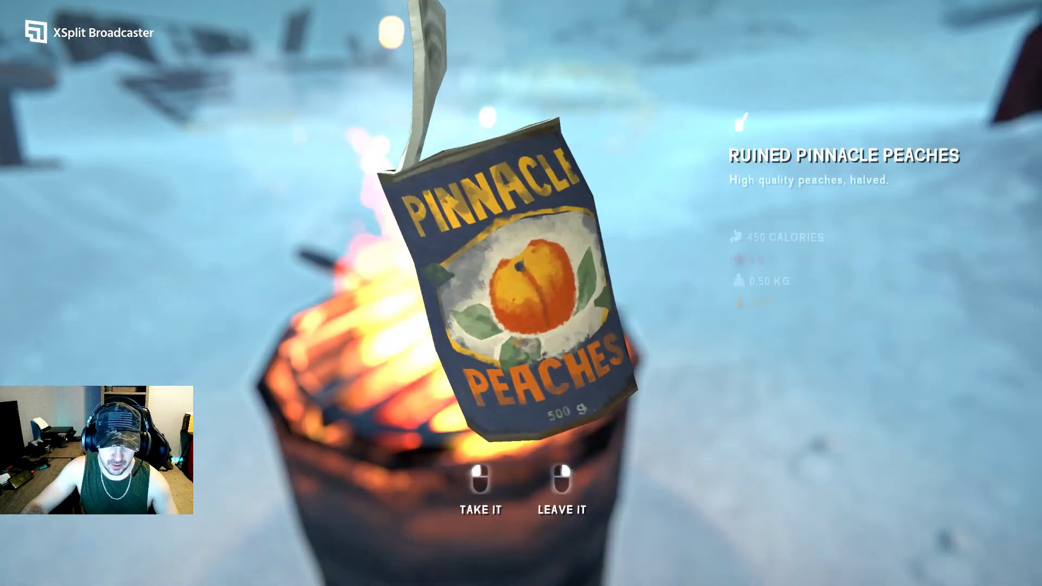
pyautogui.click(521, 292)
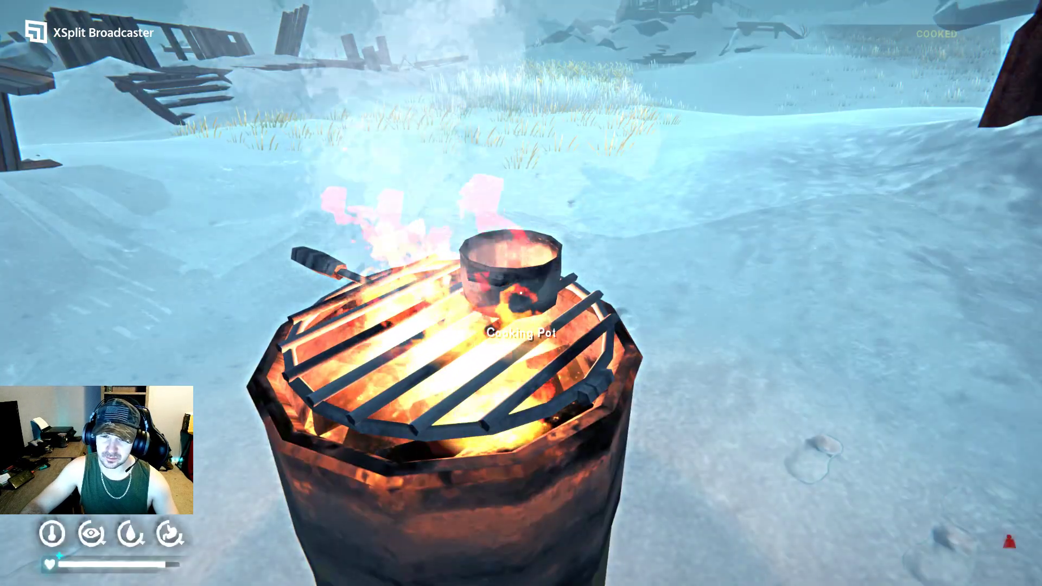
# - Drop the ruined peaches, eat the cooked Fresh Rabbit, and drink 0.19 L of potable water
pyautogui.press('Tab')
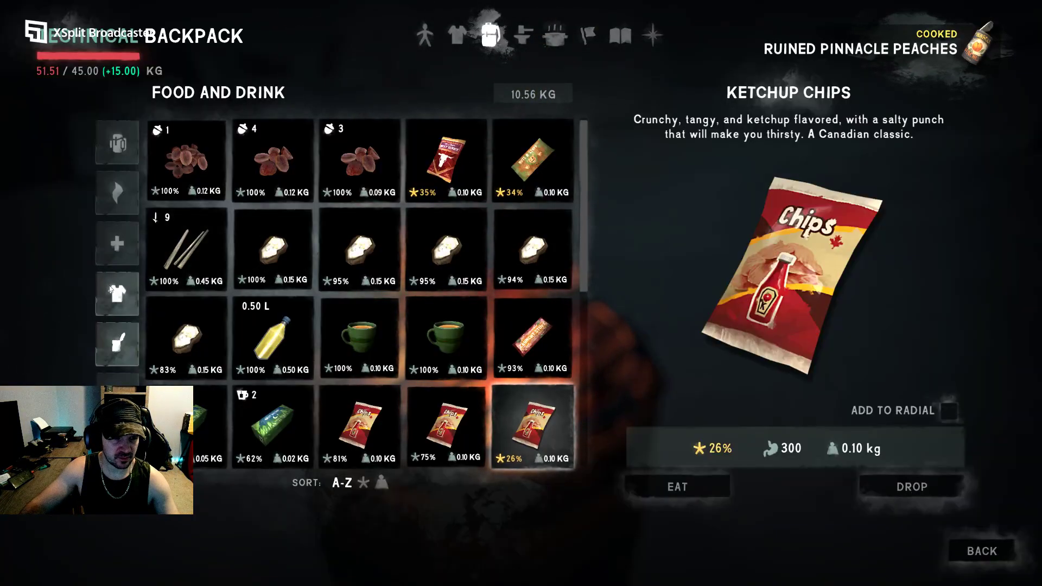
pyautogui.press('Down')
pyautogui.press('Down')
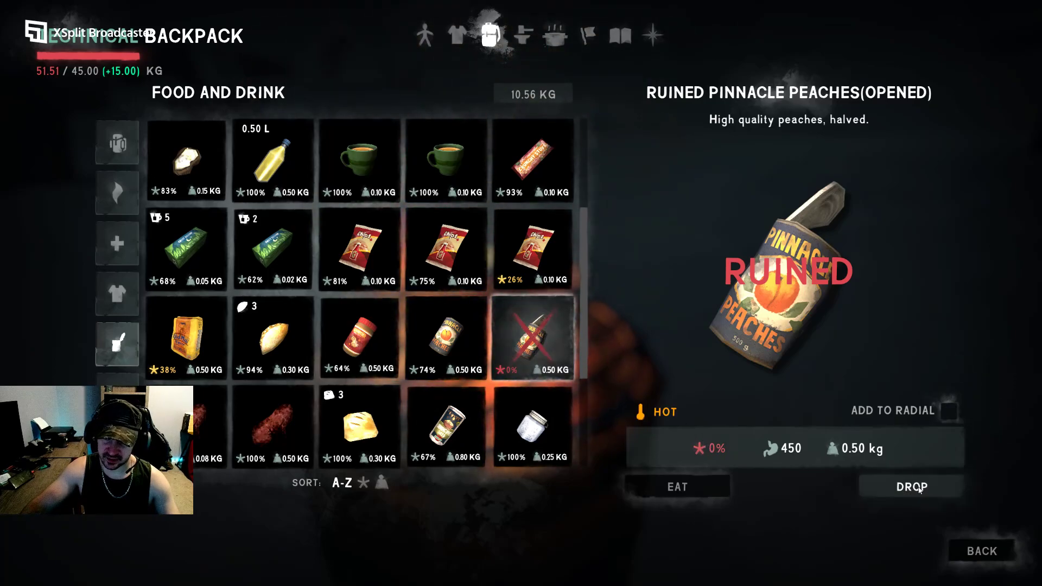
pyautogui.click(920, 488)
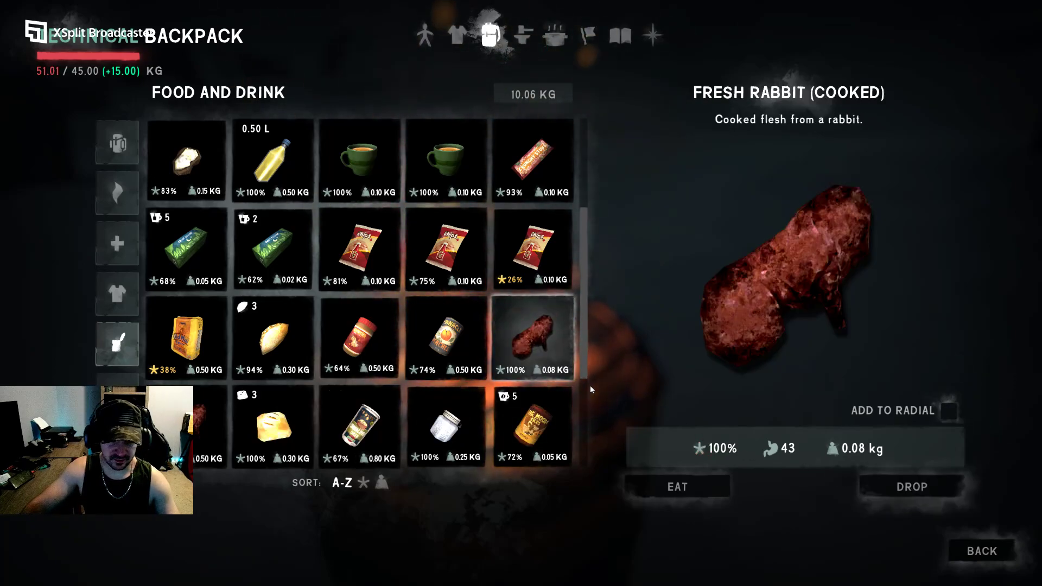
pyautogui.click(685, 486)
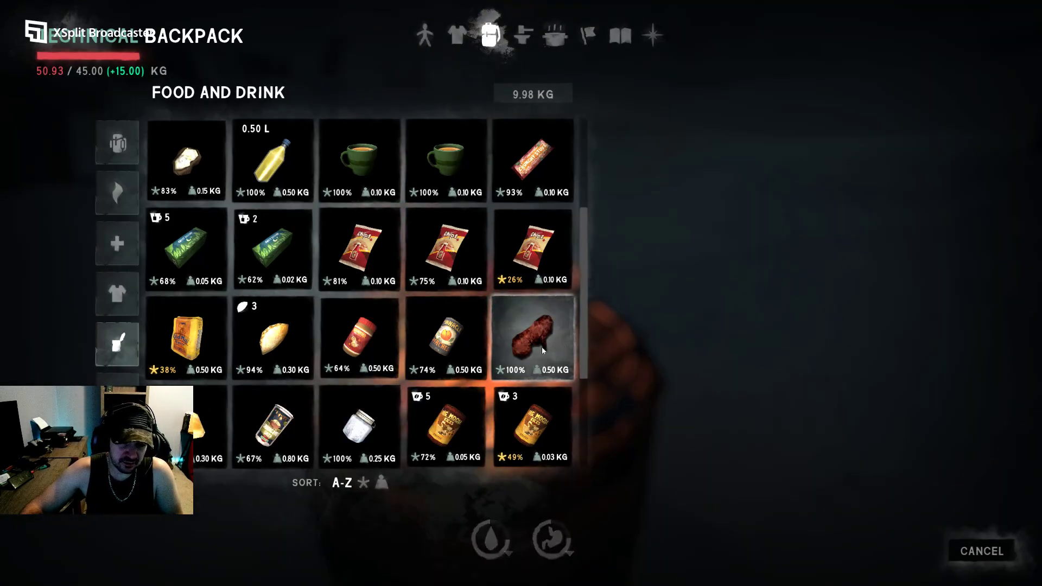
pyautogui.click(683, 484)
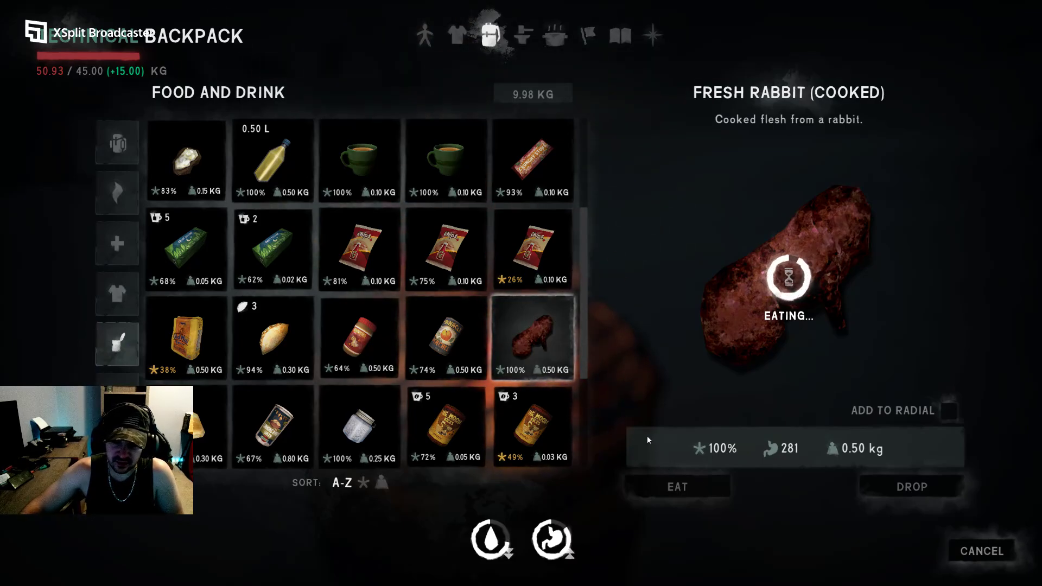
pyautogui.scroll(-2, 317, 372)
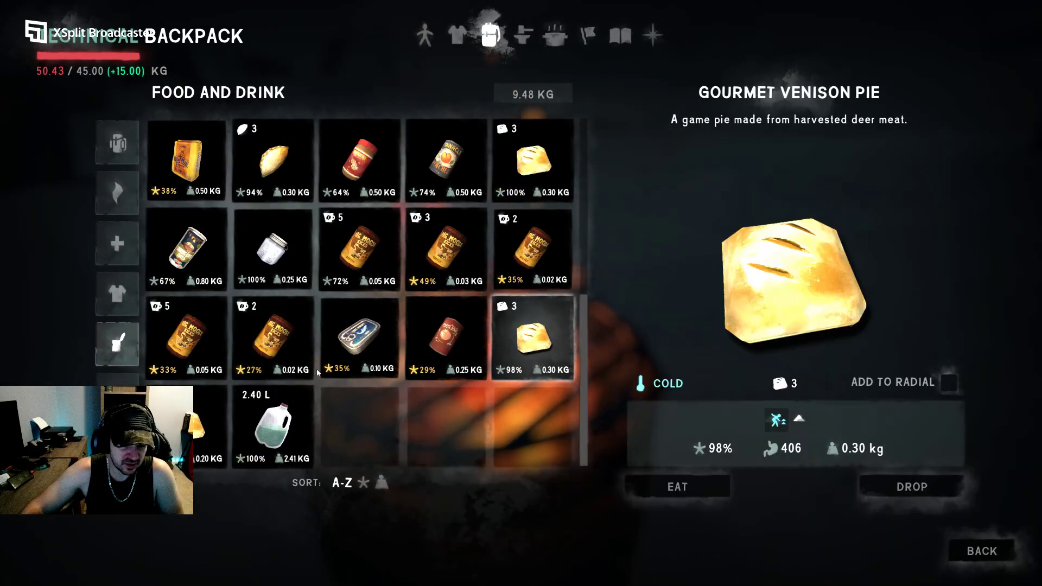
pyautogui.click(677, 486)
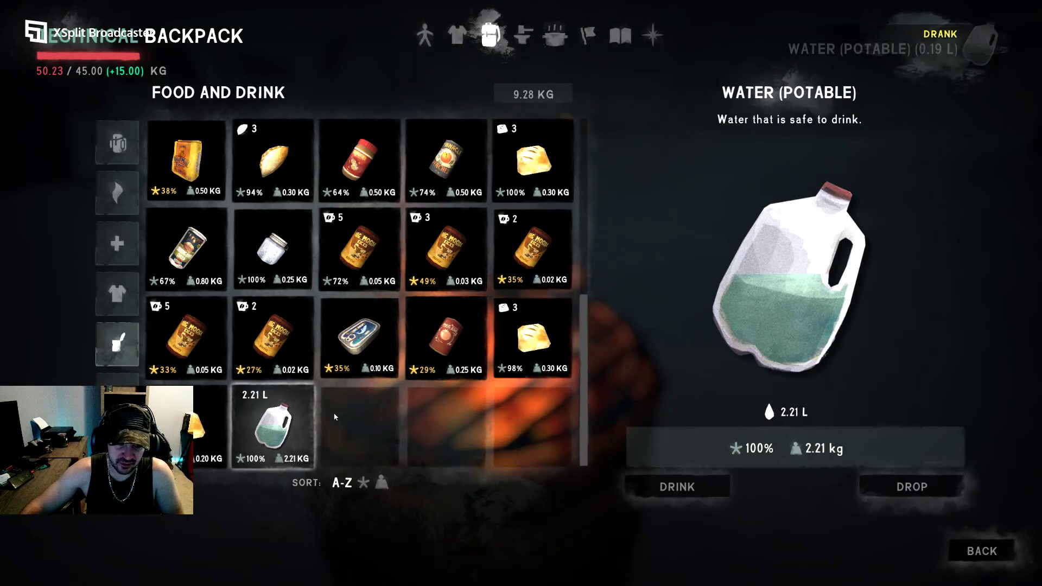
pyautogui.scroll(1, 334, 417)
pyautogui.scroll(1, 335, 411)
pyautogui.scroll(1, 342, 400)
pyautogui.scroll(1, 347, 388)
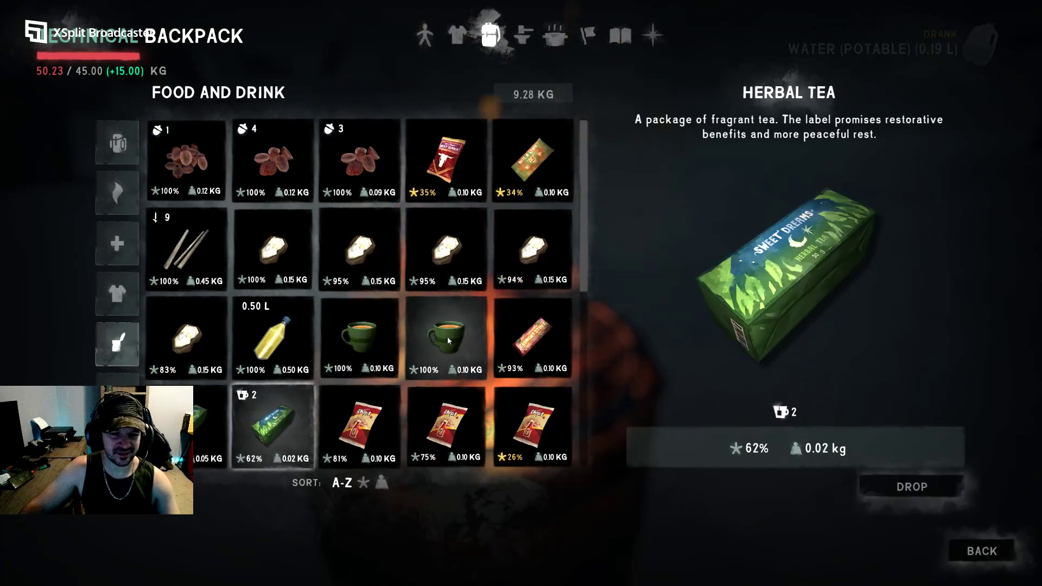
# - Close the backpack and start Pass Time at the Bear Skin Bedroll
pyautogui.press('Escape')
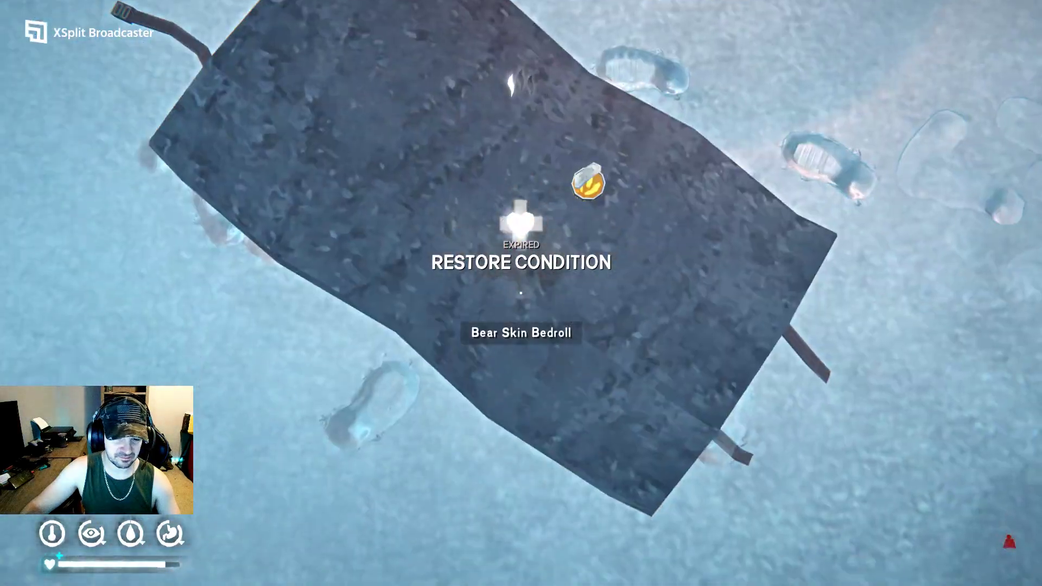
pyautogui.click(521, 293)
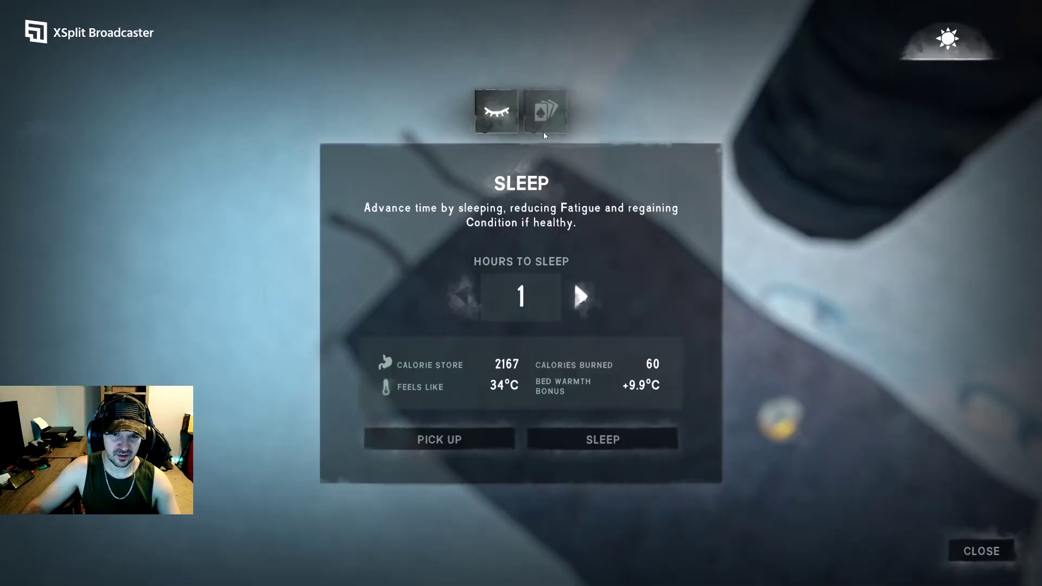
pyautogui.click(544, 112)
pyautogui.click(545, 436)
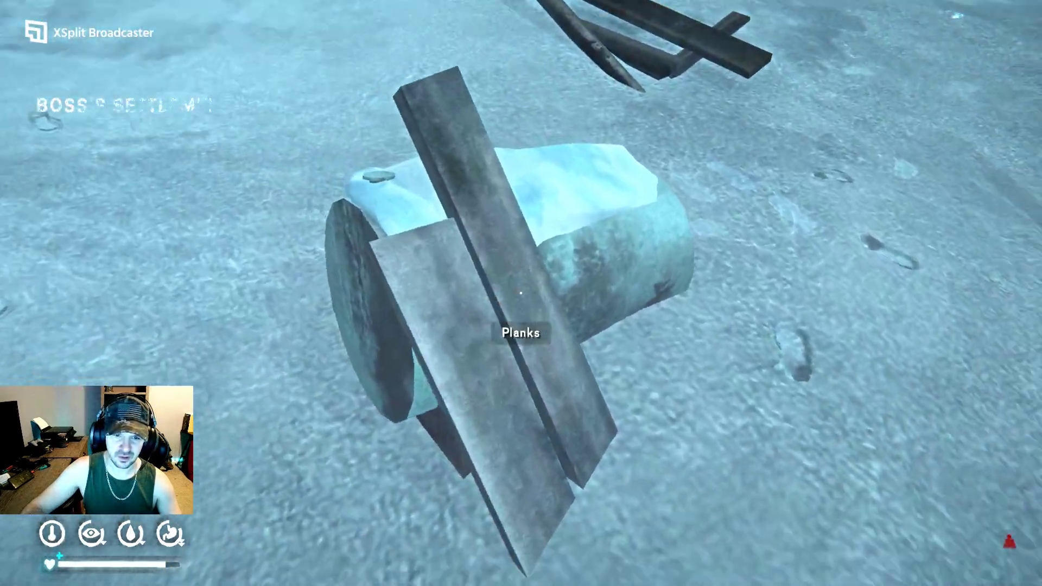
# - Break the planks down into wood and walk toward the settlement ruins
pyautogui.click(521, 294)
pyautogui.click(798, 492)
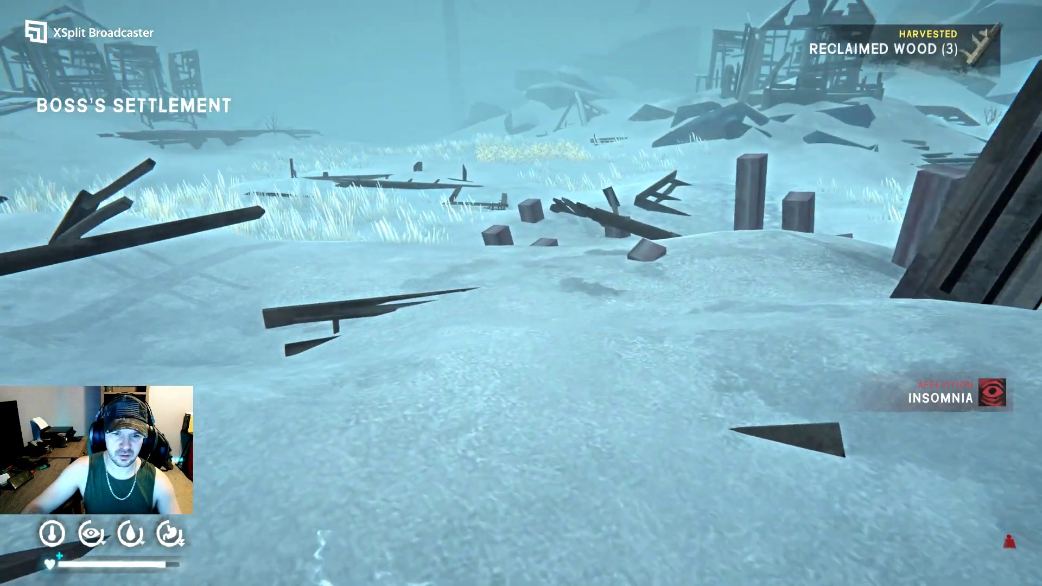
pyautogui.press('w')
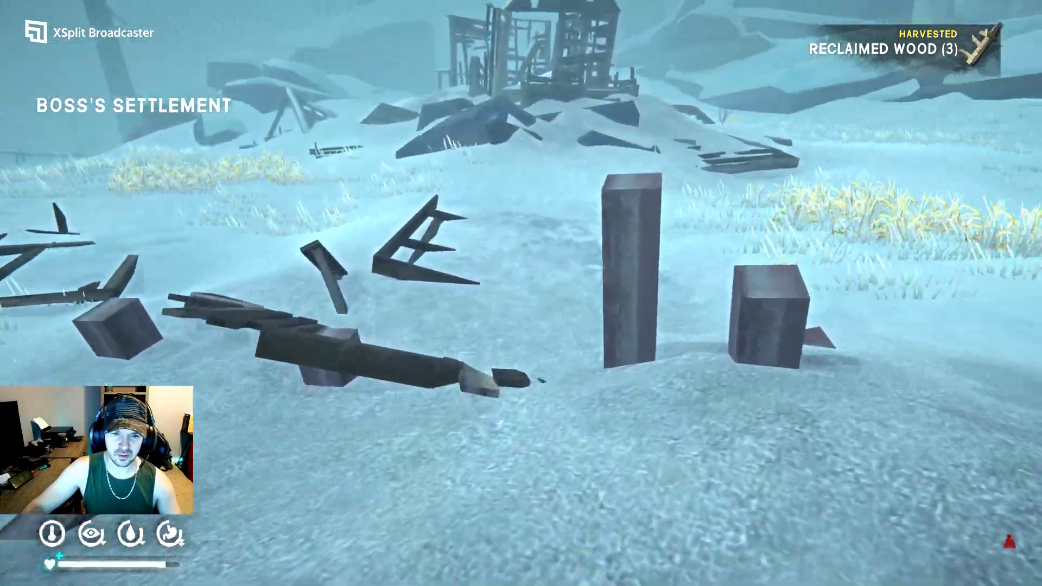
pyautogui.press('w')
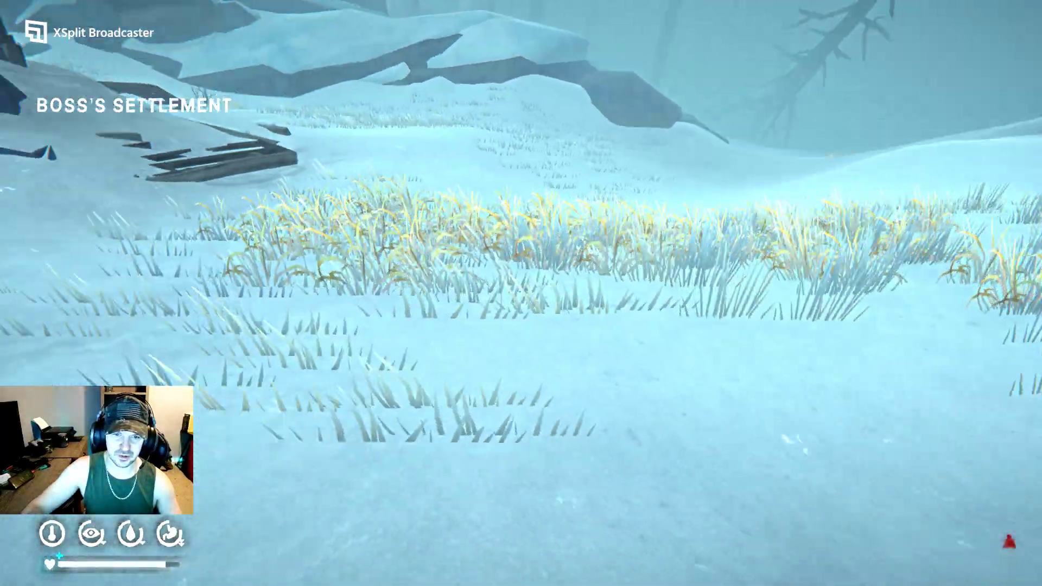
pyautogui.press('w')
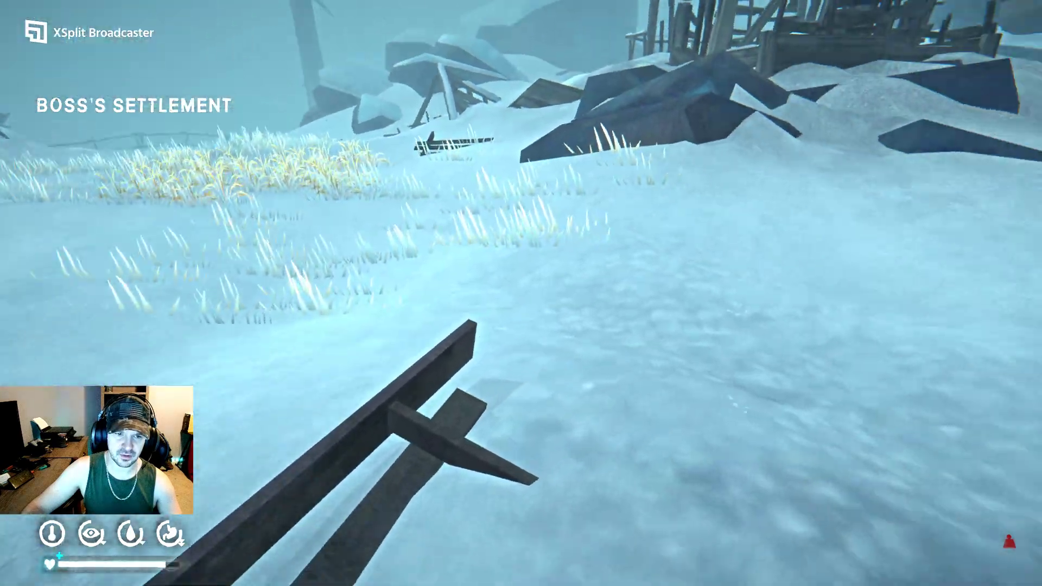
# - Walk past the bench and dead shrub, up the stairs and through the ruined structure
pyautogui.press('w')
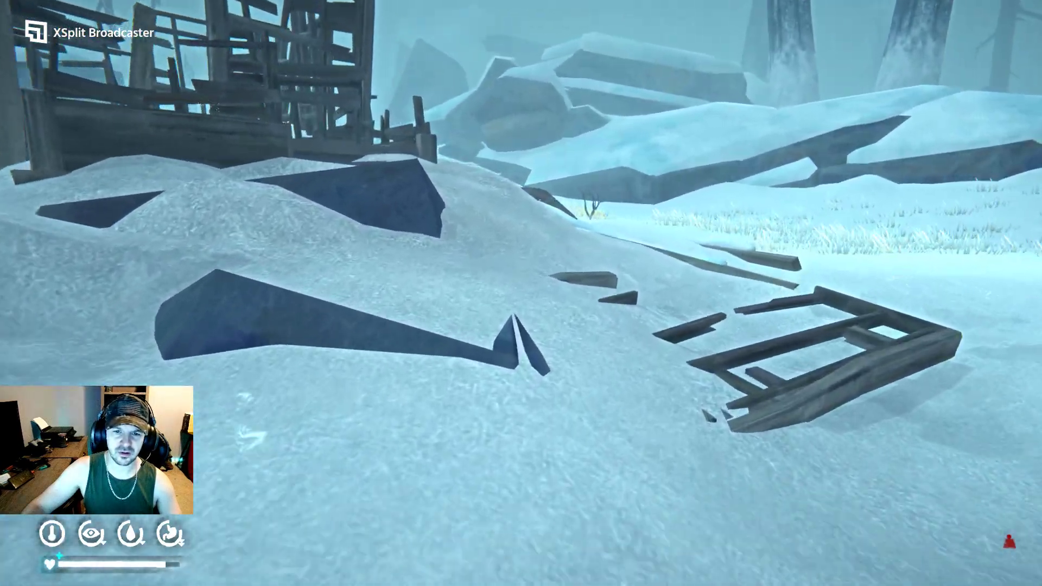
pyautogui.press('w')
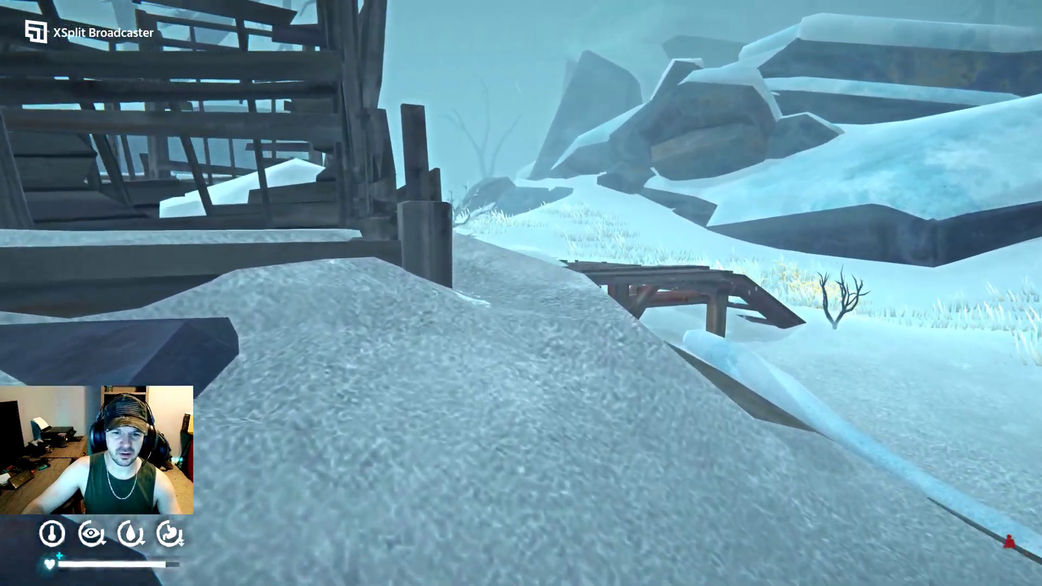
pyautogui.press('w')
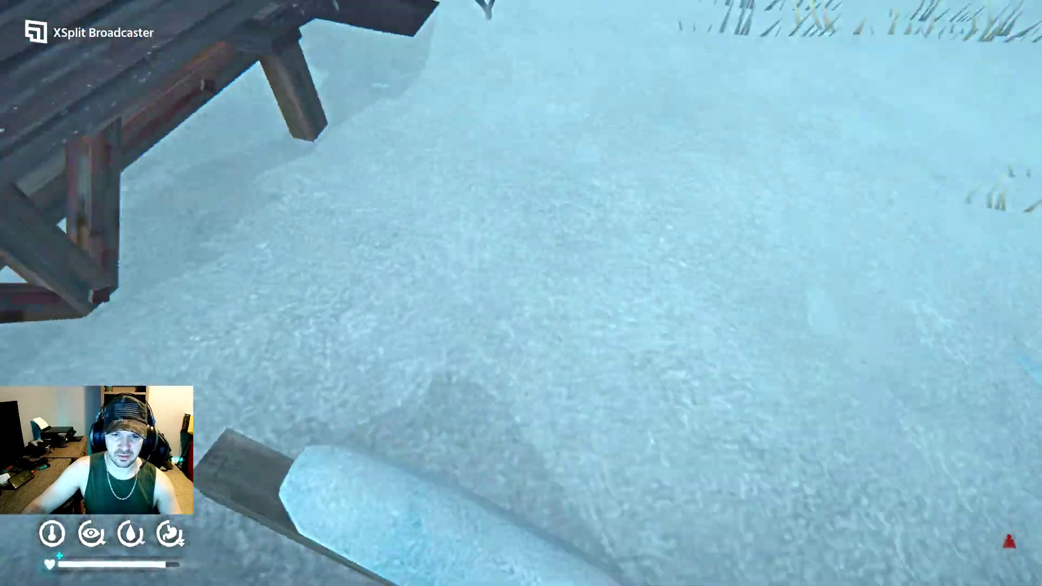
pyautogui.press('w')
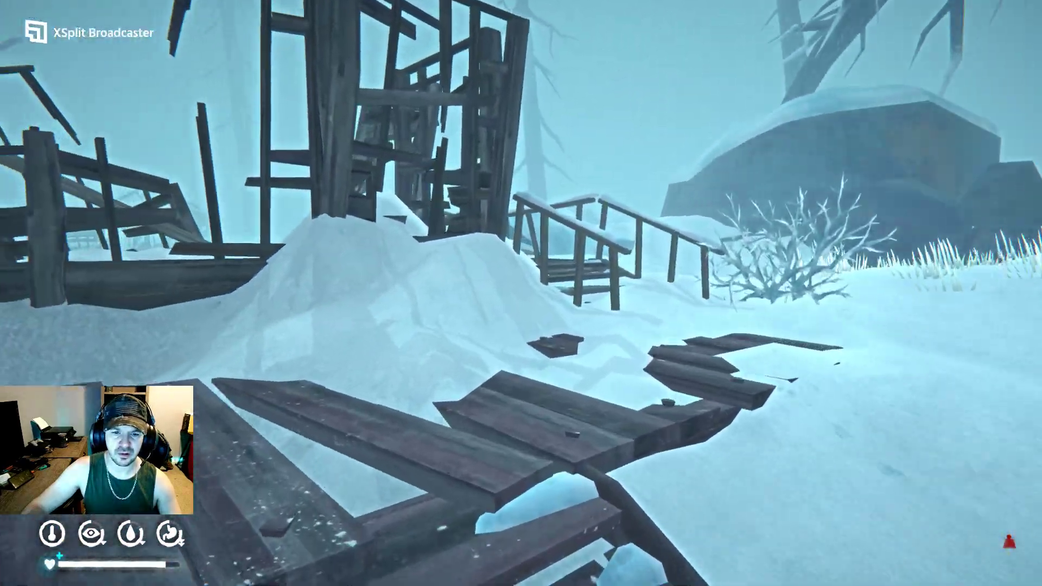
pyautogui.press('w')
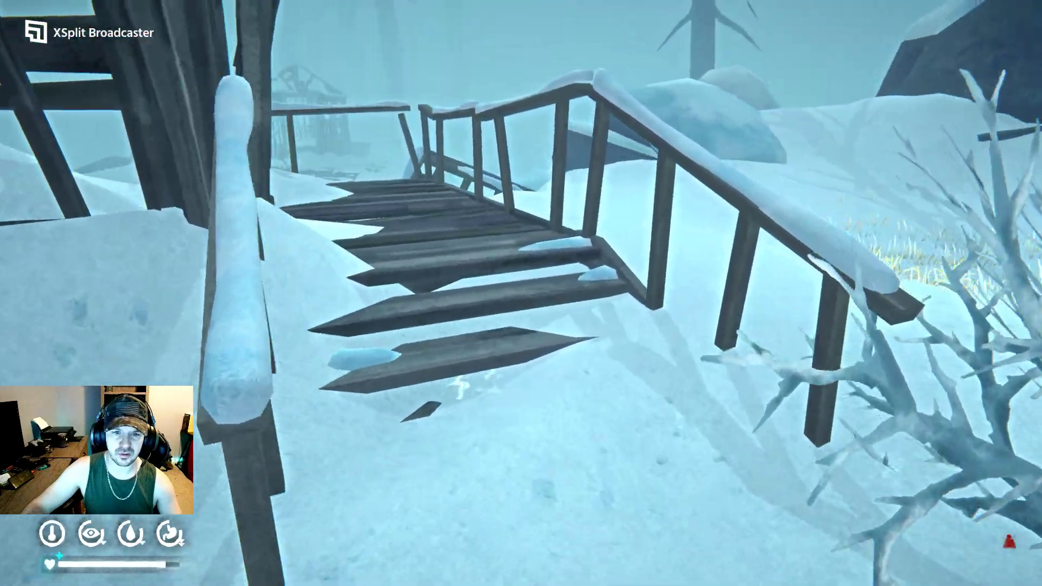
pyautogui.press('w')
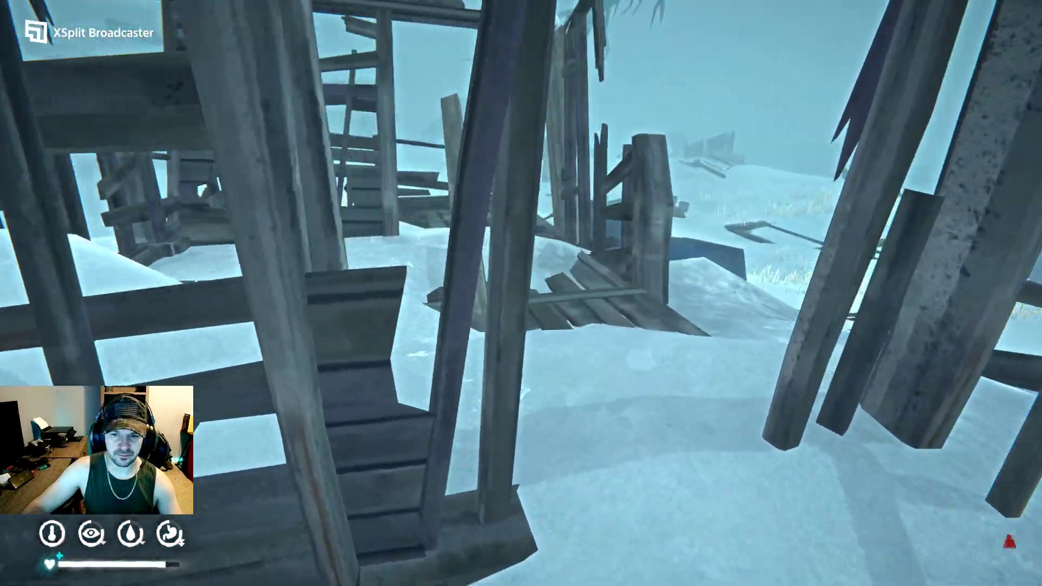
pyautogui.press('w')
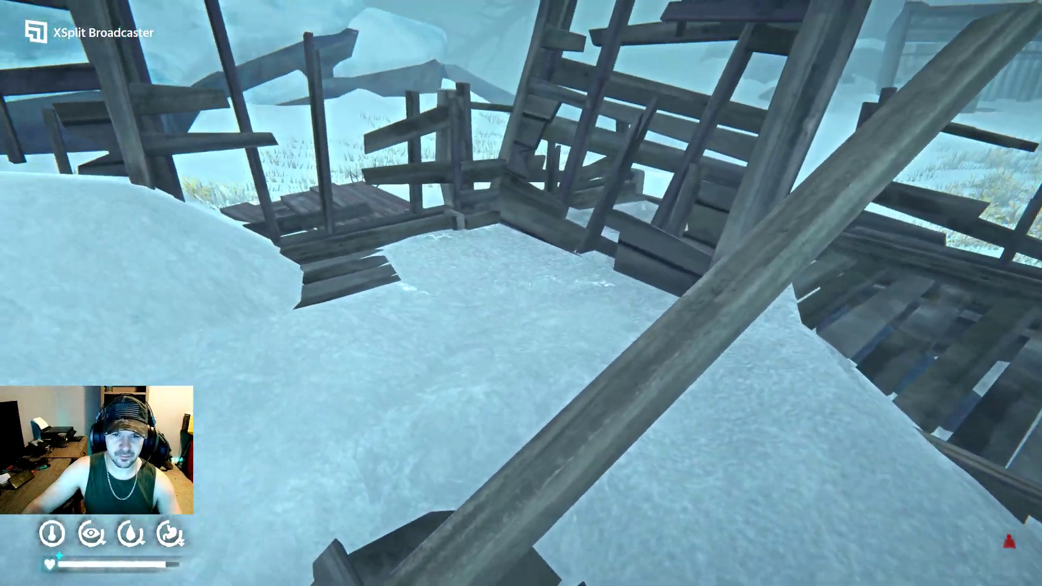
# - Cross the snowfield past the broken fence to the Burdock plant and begin harvesting it
pyautogui.press('w')
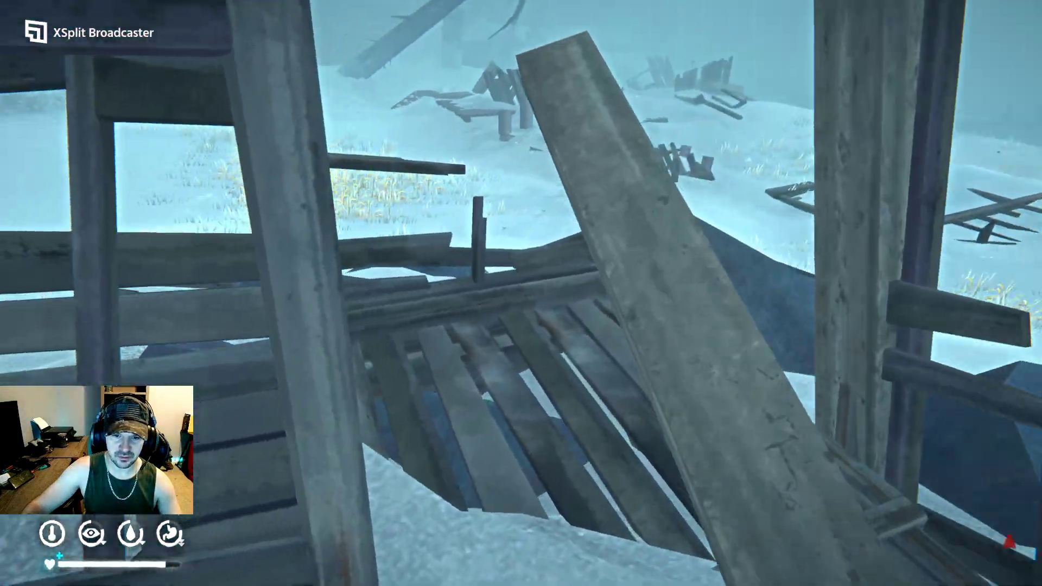
pyautogui.press('w')
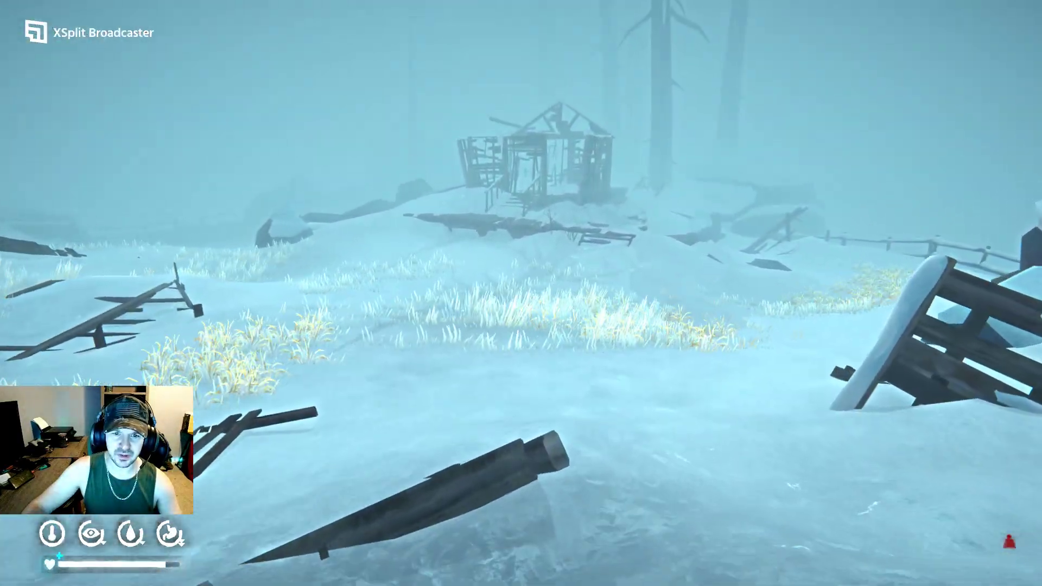
pyautogui.press('w')
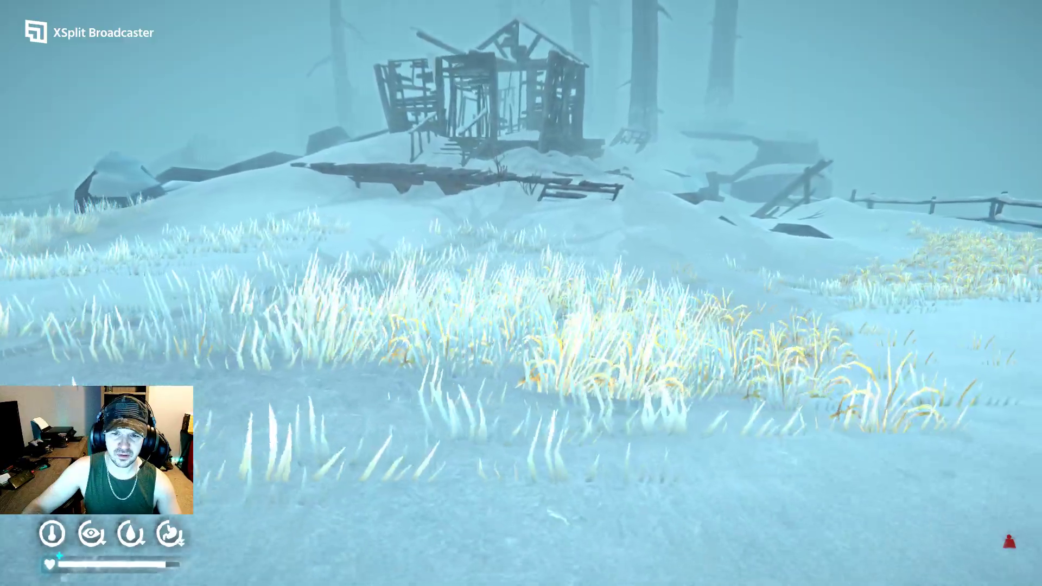
pyautogui.press('w')
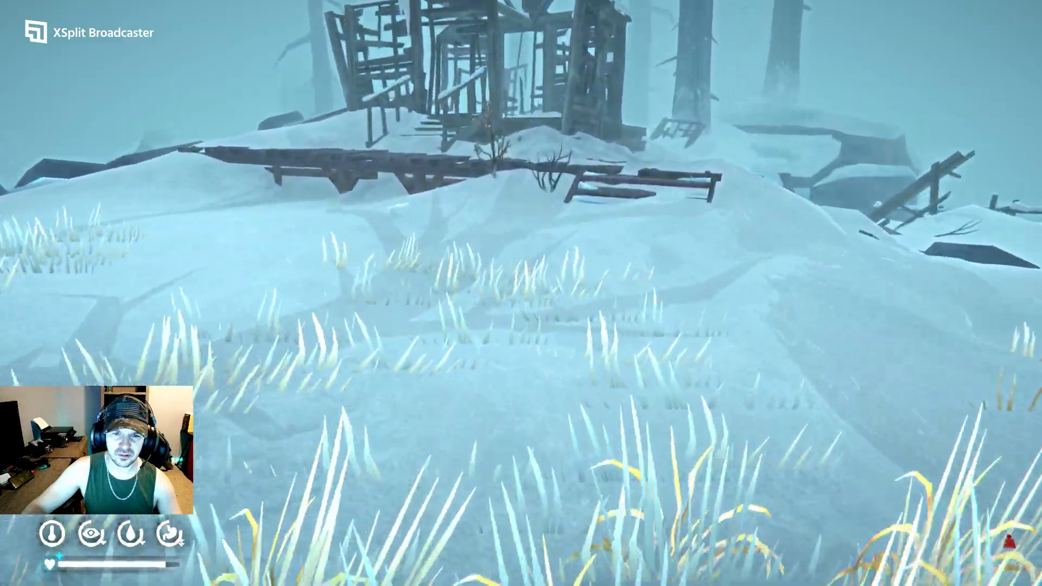
pyautogui.press('w')
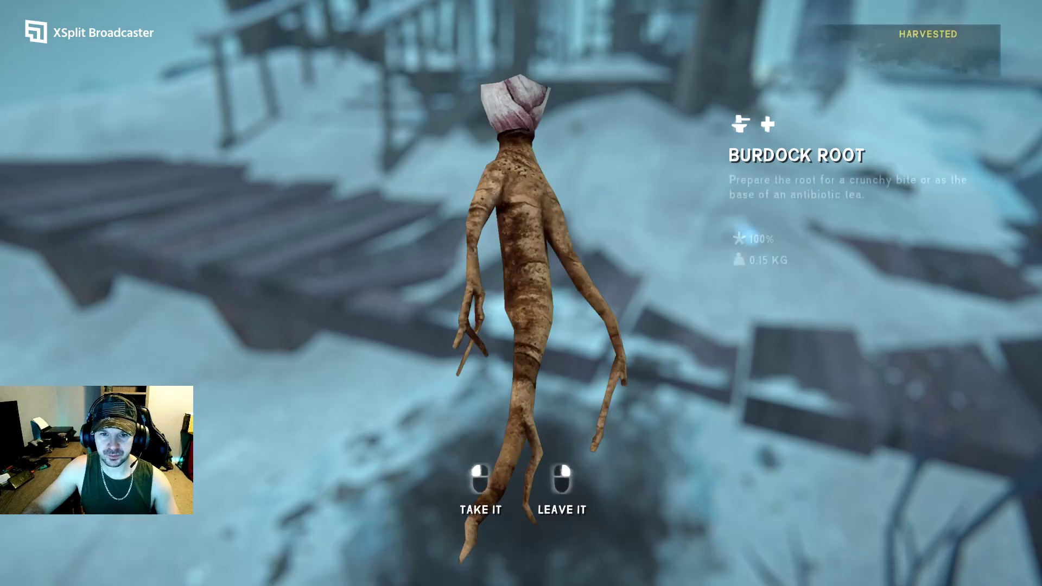
# - Take the Burdock Root and walk past the fence into the shack
pyautogui.click(528, 300)
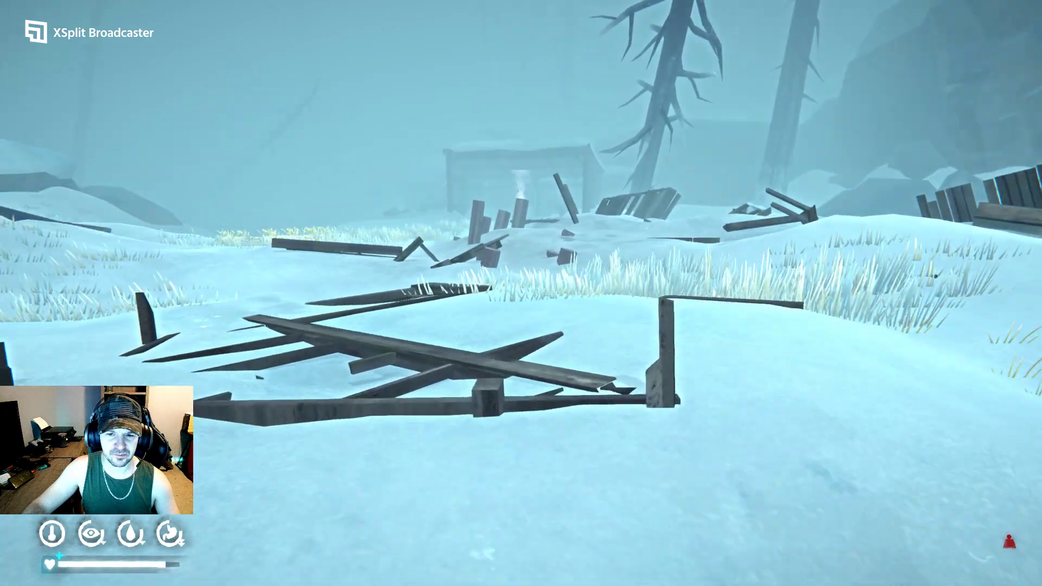
pyautogui.press('w')
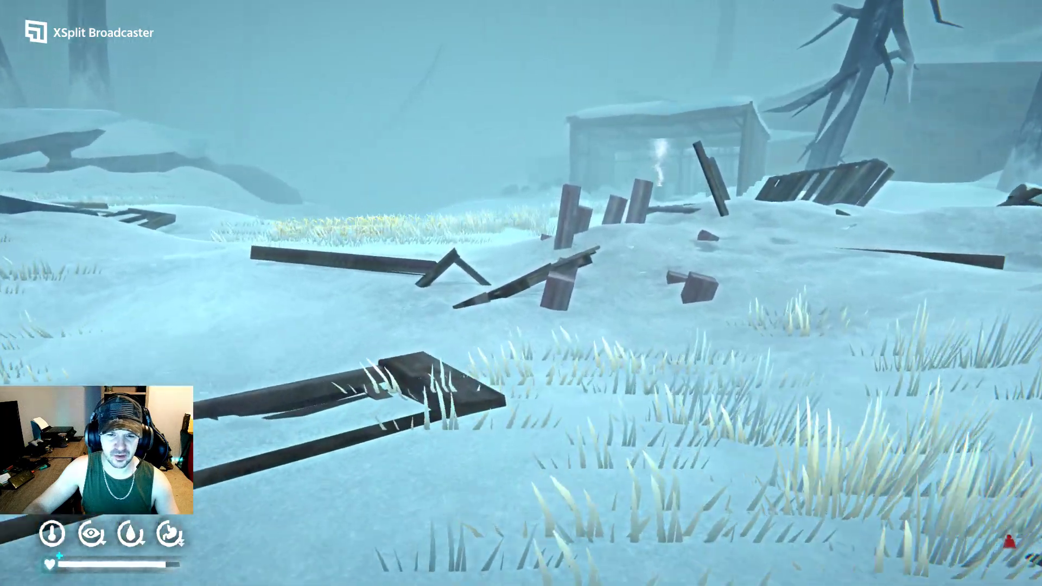
pyautogui.press('w')
pyautogui.press('w')
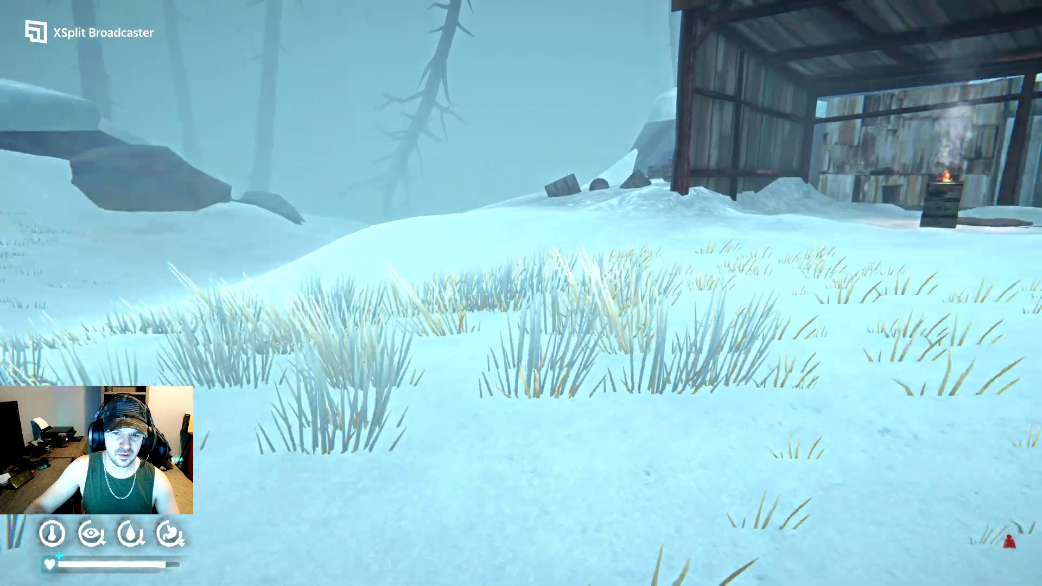
pyautogui.press('w')
pyautogui.press('w')
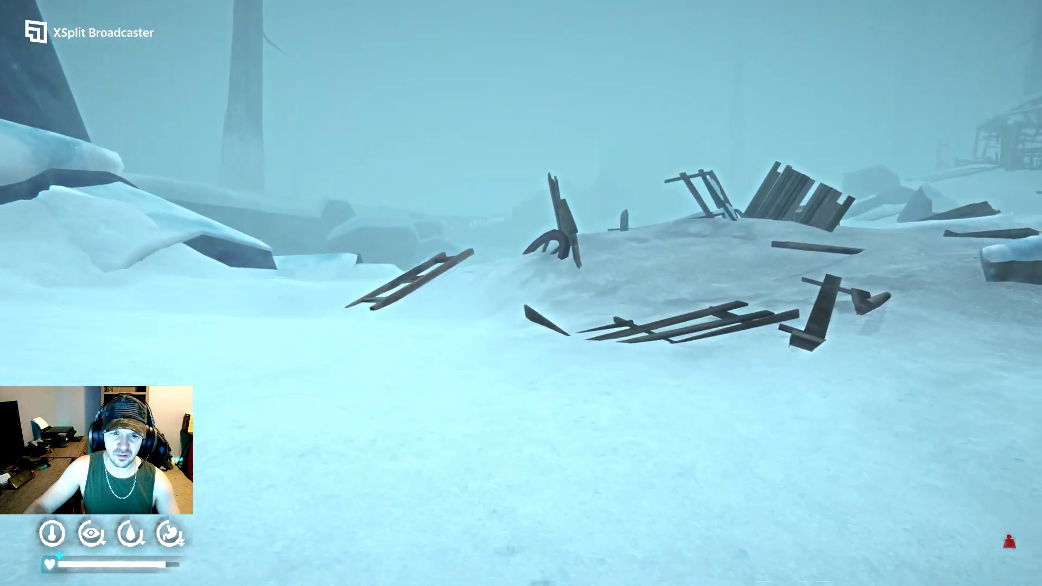
# - Cross the mound to a plank and break it into two Reclaimed Wood
pyautogui.press('w')
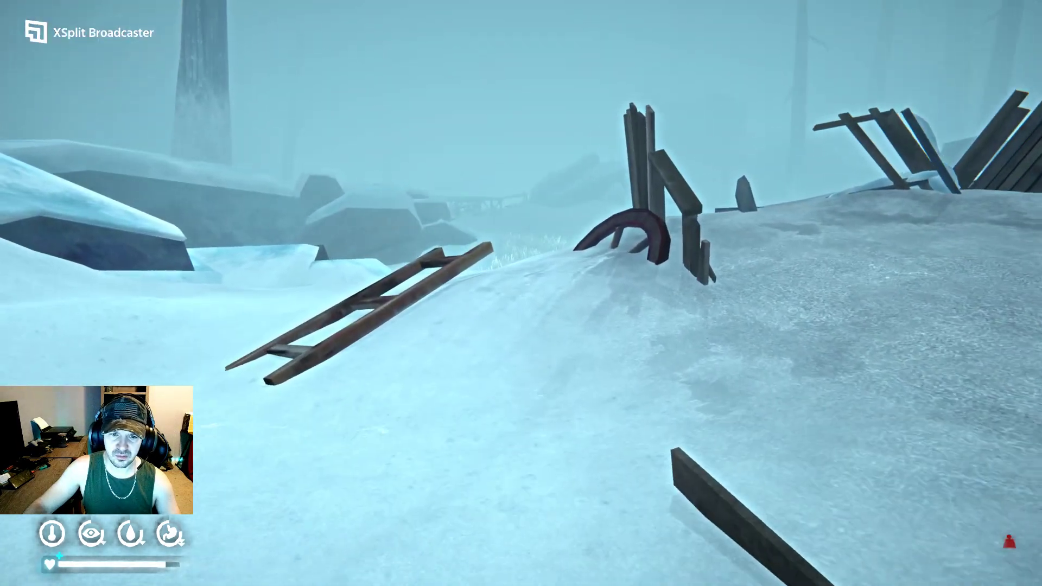
pyautogui.press('w')
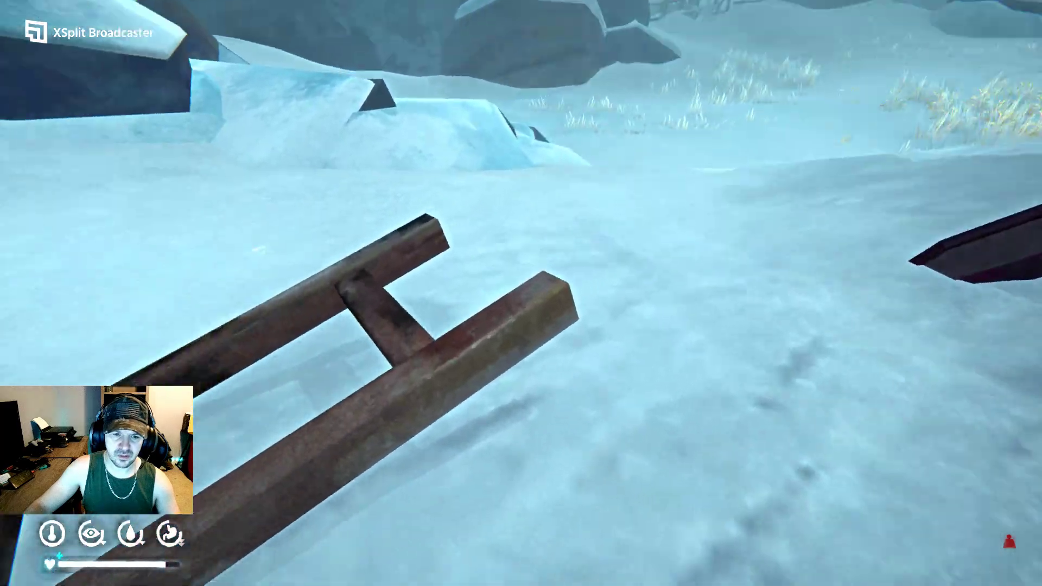
pyautogui.press('w')
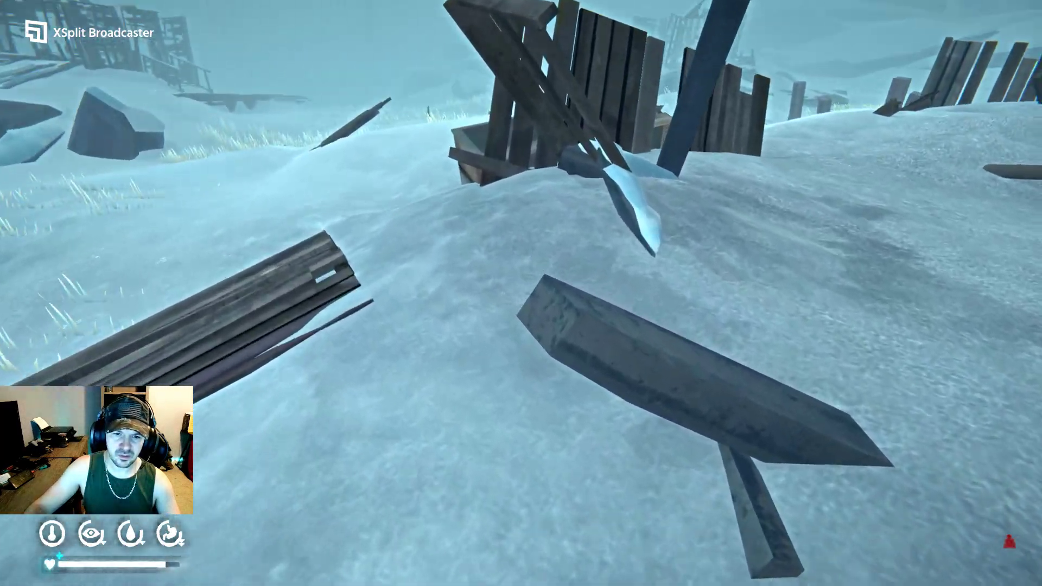
pyautogui.press('w')
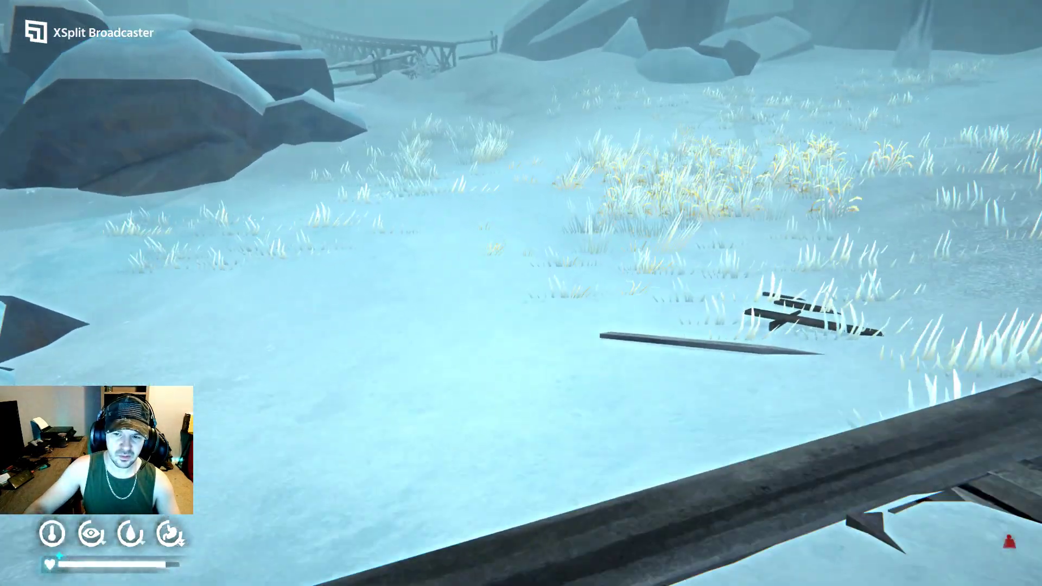
pyautogui.press('w')
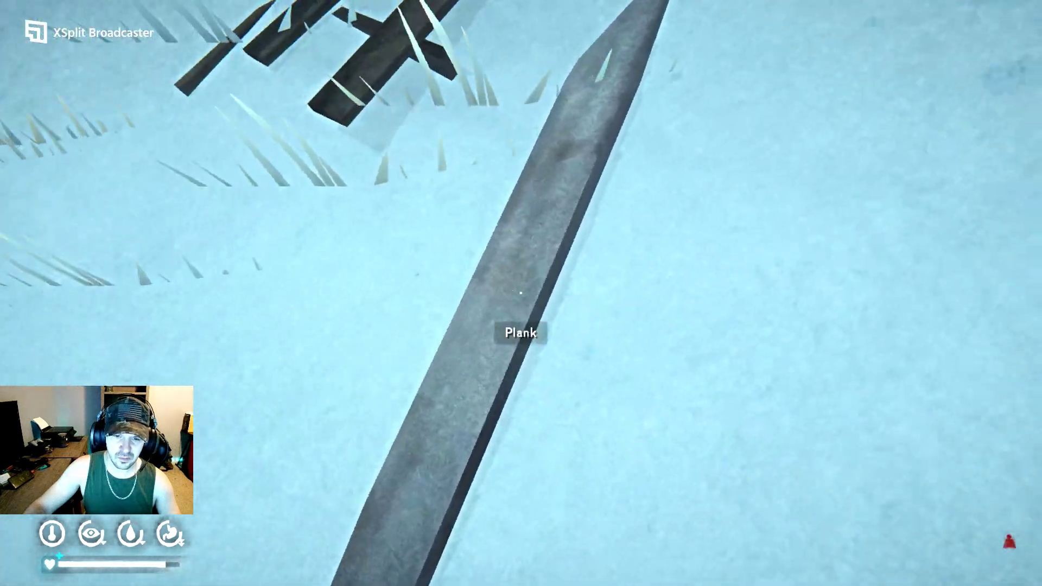
pyautogui.click(521, 293)
pyautogui.click(816, 492)
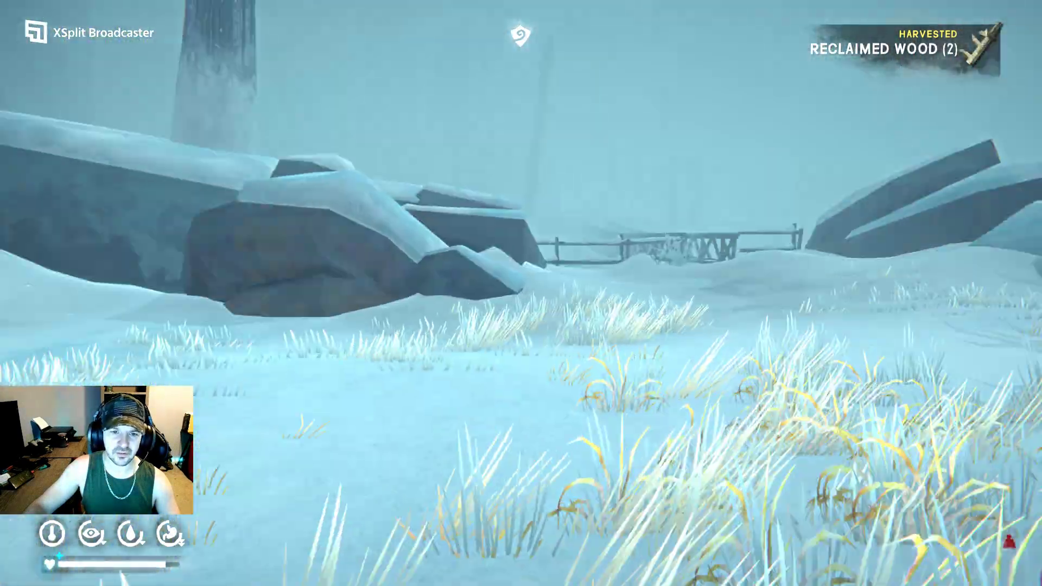
# - Walk up the snowy path past the tree, fence and rocks toward the broken cabin
pyautogui.press('w')
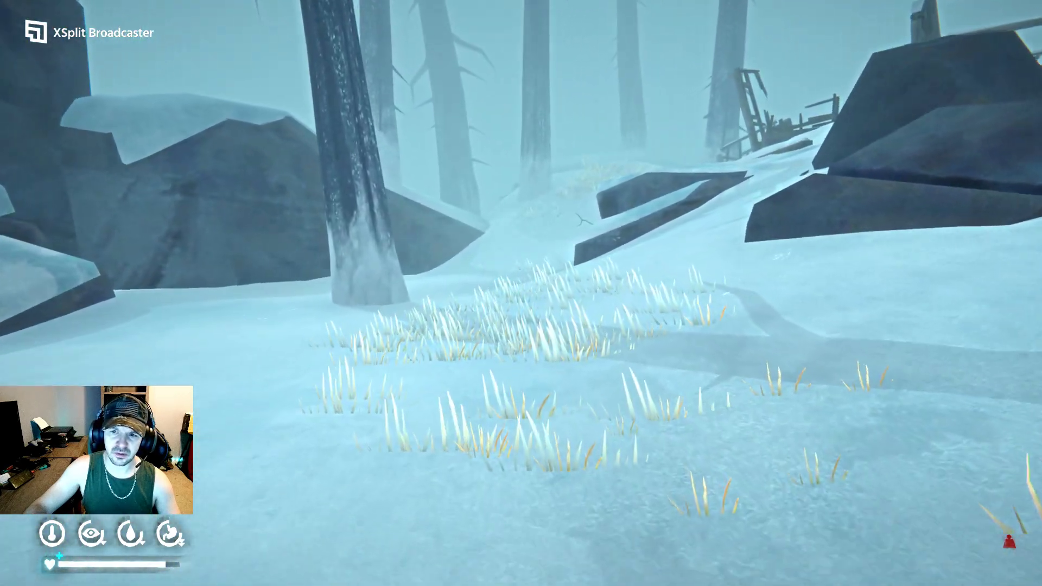
pyautogui.press('w')
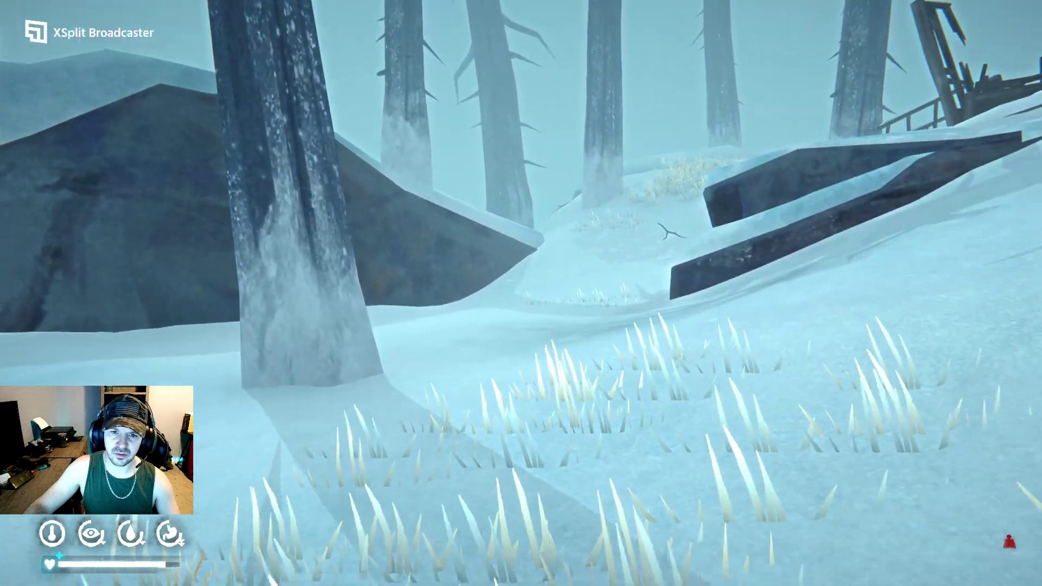
pyautogui.press('w')
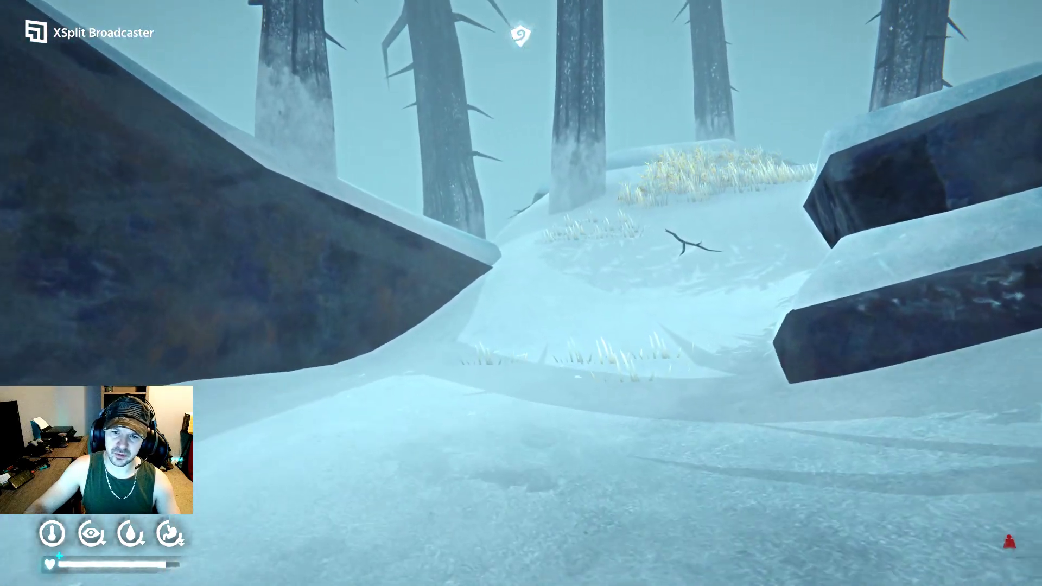
pyautogui.press('w')
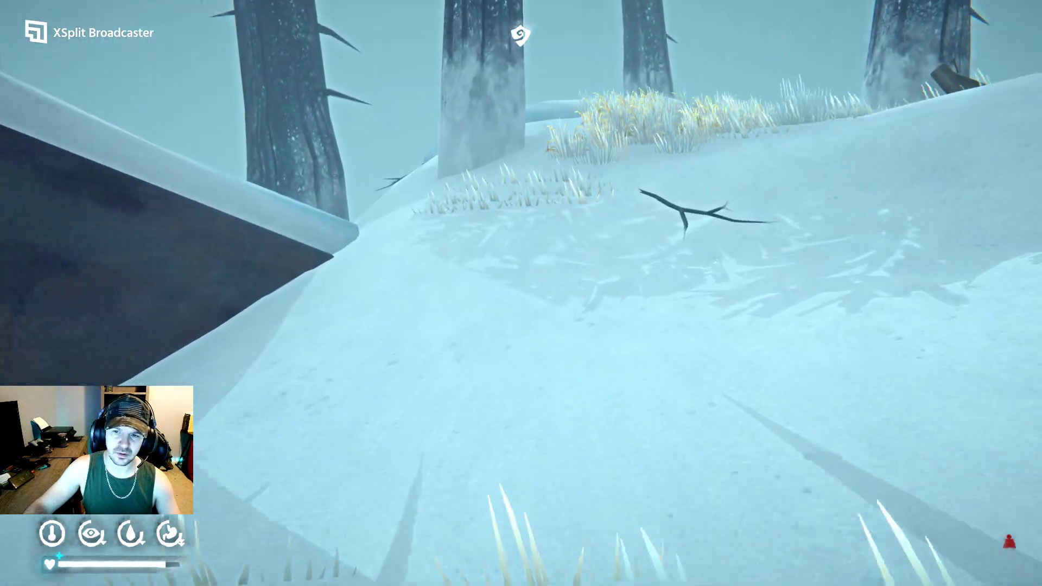
pyautogui.moveTo(521, 293); pyautogui.dragTo(276, 293)
pyautogui.press('w')
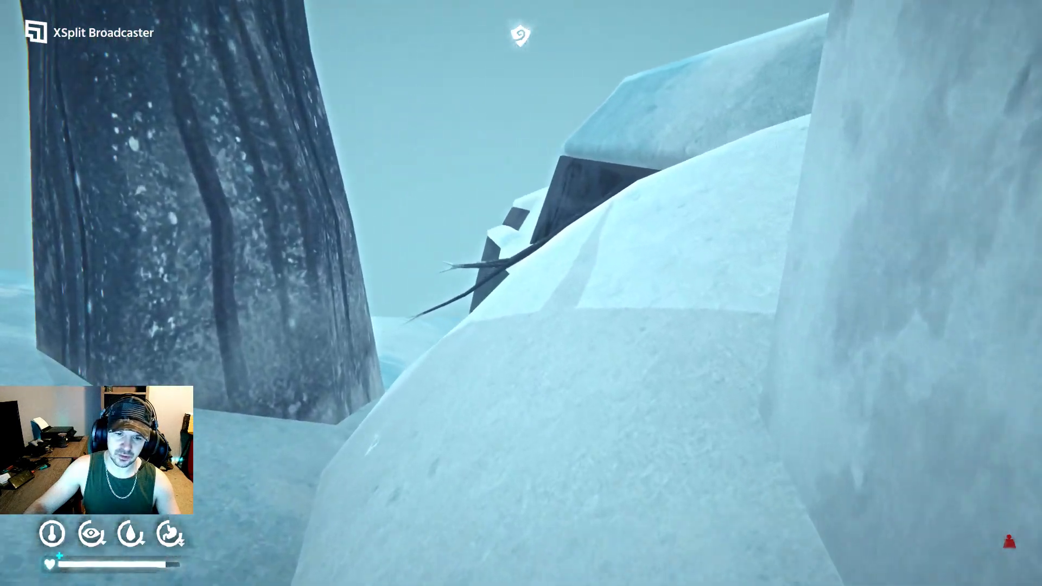
pyautogui.press('w')
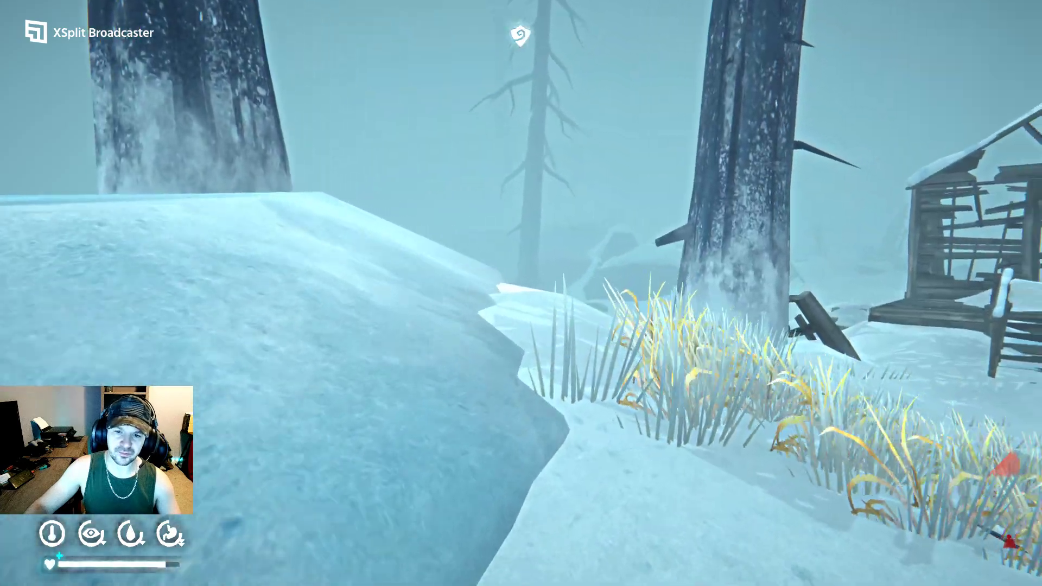
pyautogui.press('w')
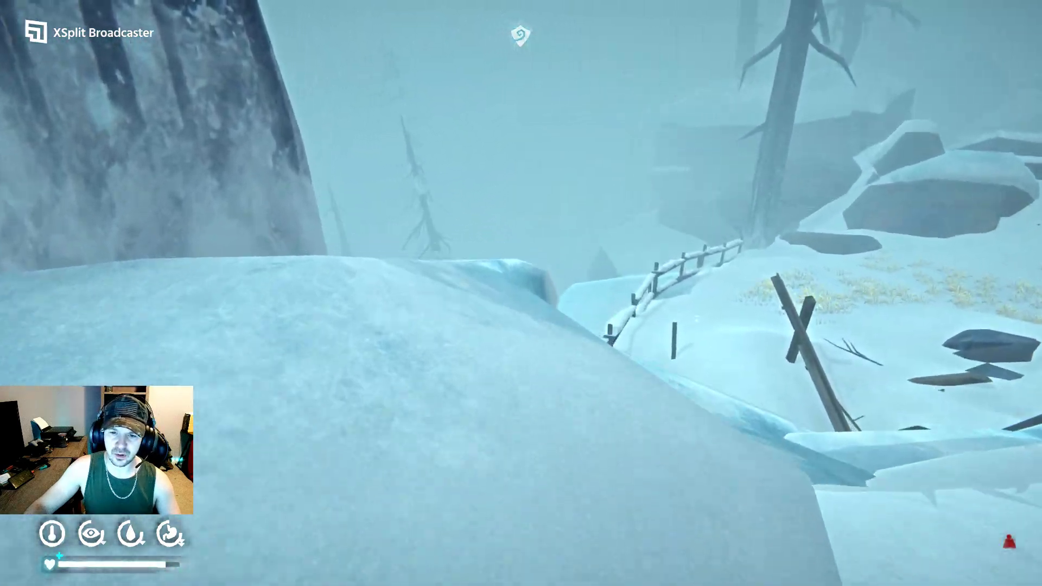
pyautogui.press('w')
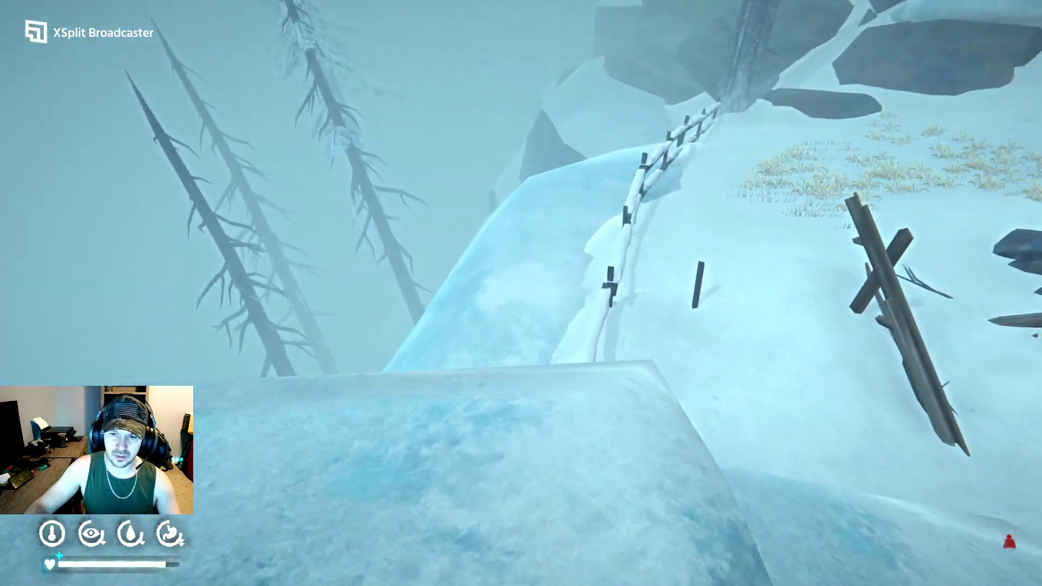
pyautogui.press('w')
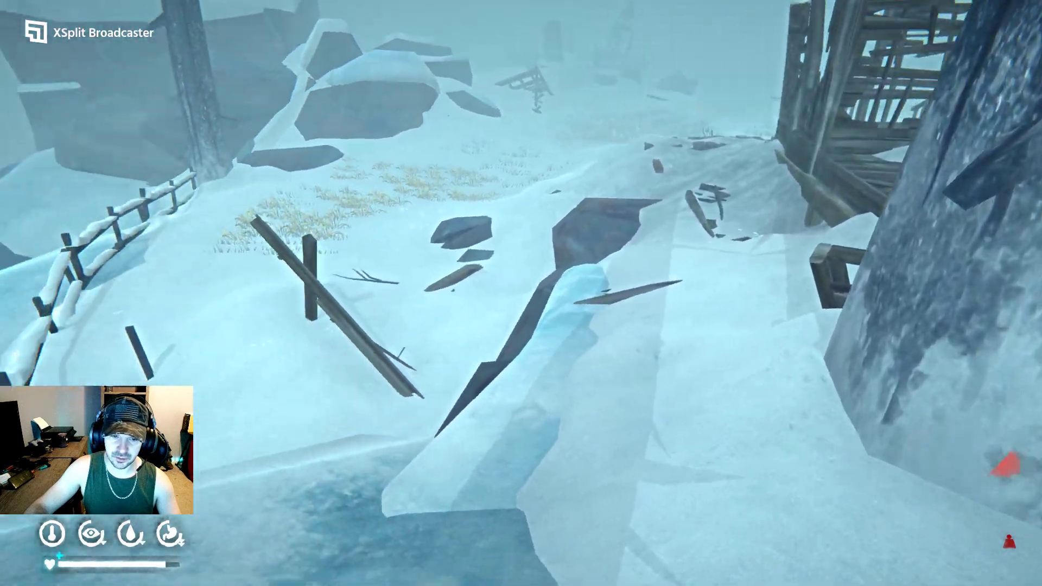
# - Cross the snow ridge past the planks and leaning boards to face the fire-barrel shed
pyautogui.press('w')
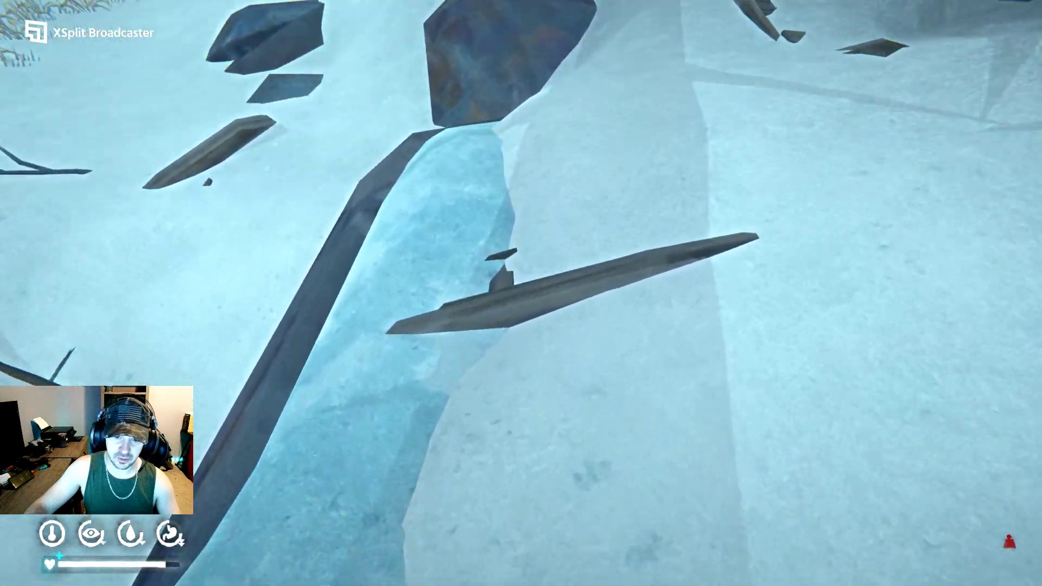
pyautogui.press('w')
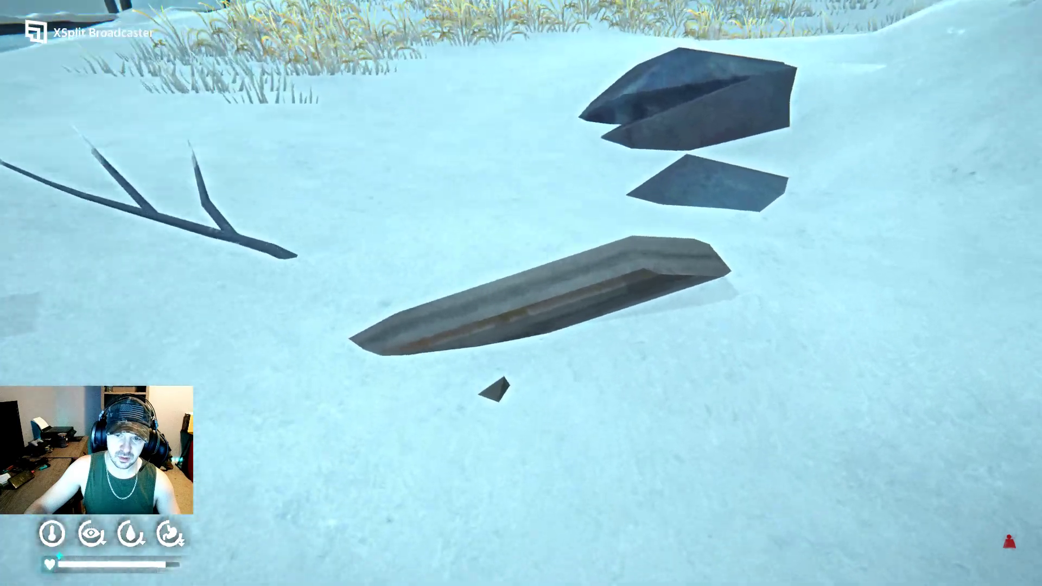
pyautogui.press('w')
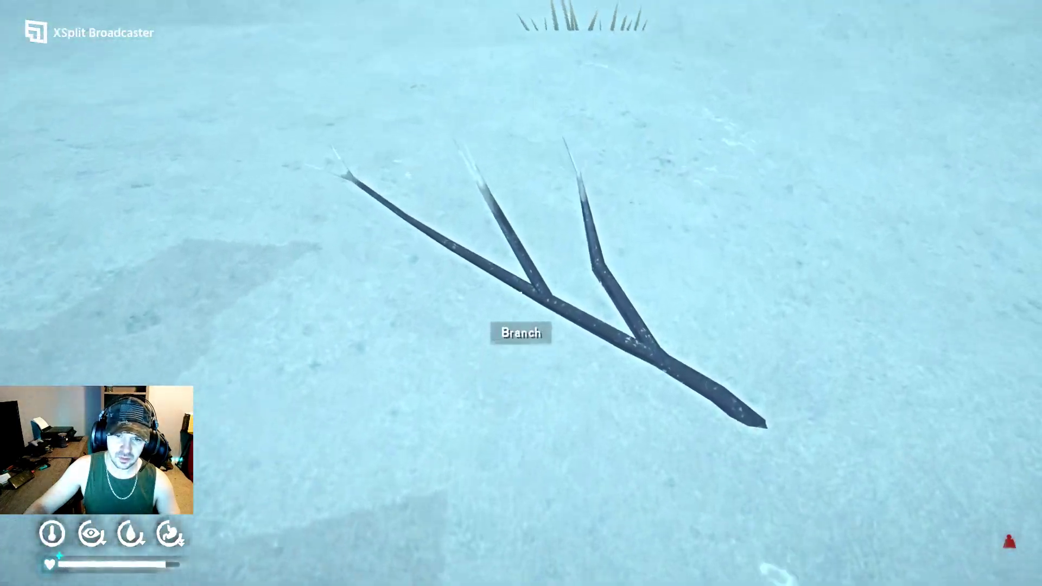
pyautogui.press('w')
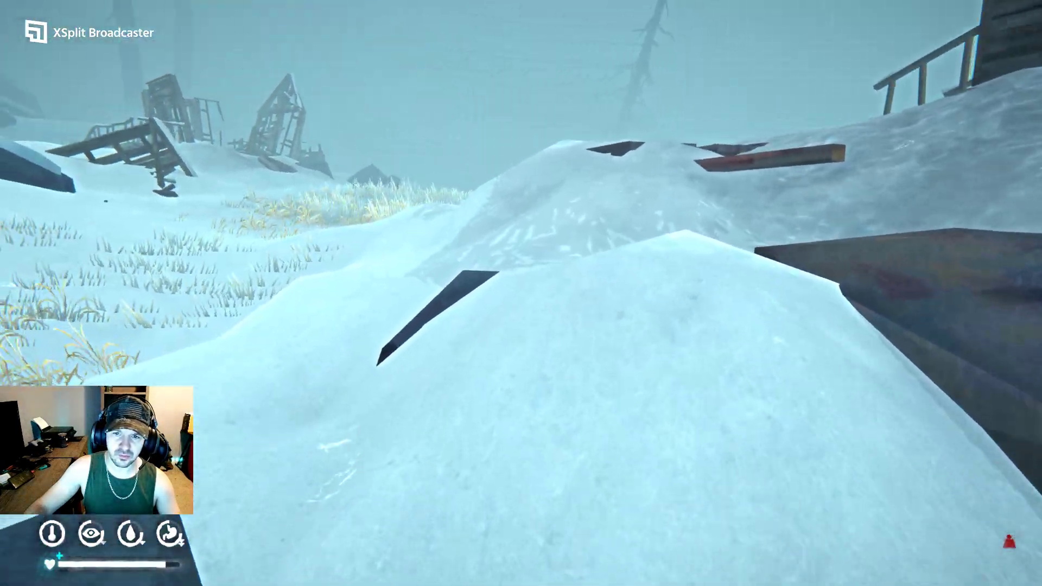
pyautogui.press('w')
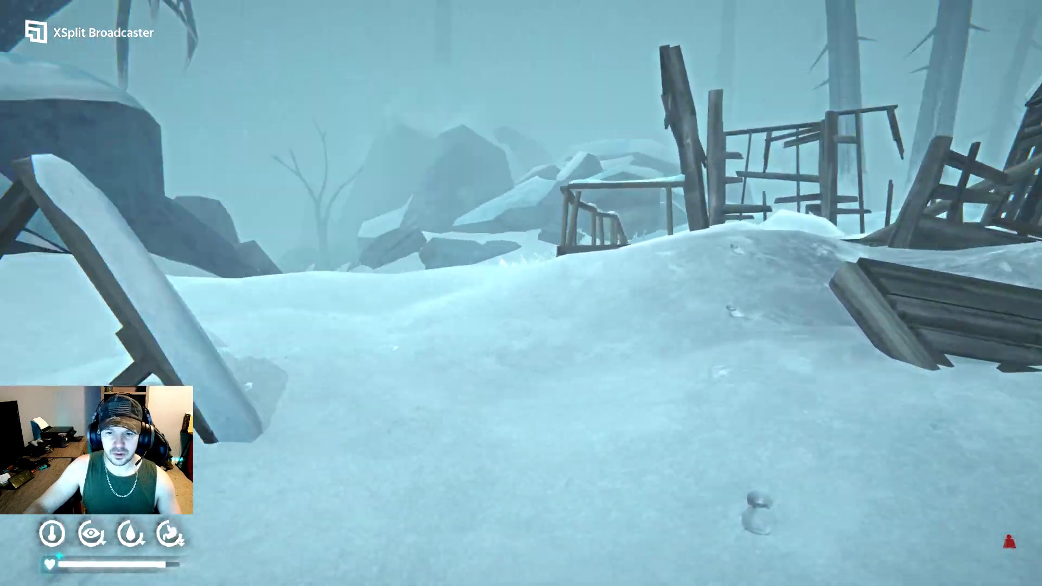
pyautogui.press('w')
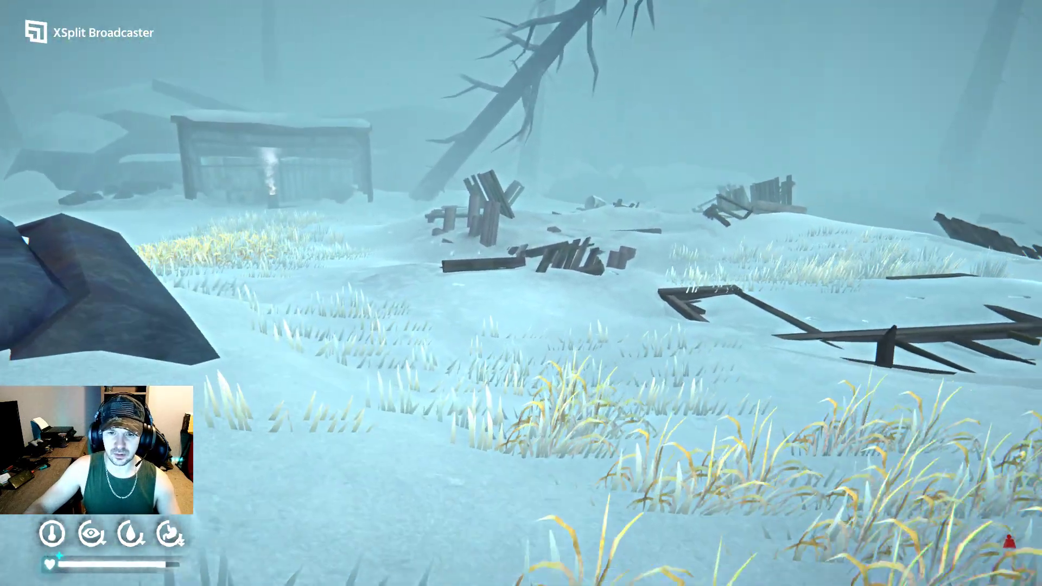
pyautogui.press('w')
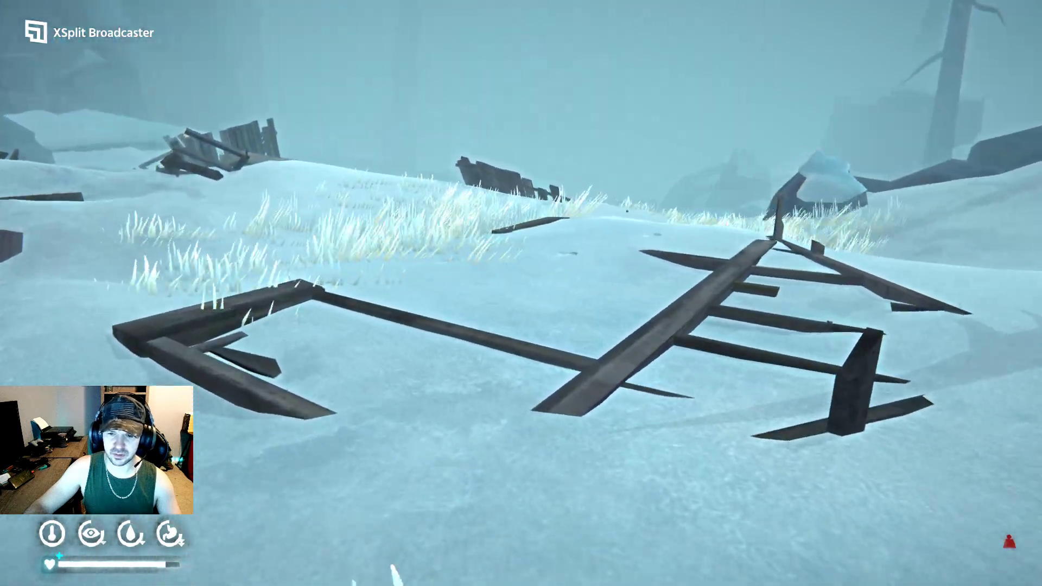
pyautogui.press('w')
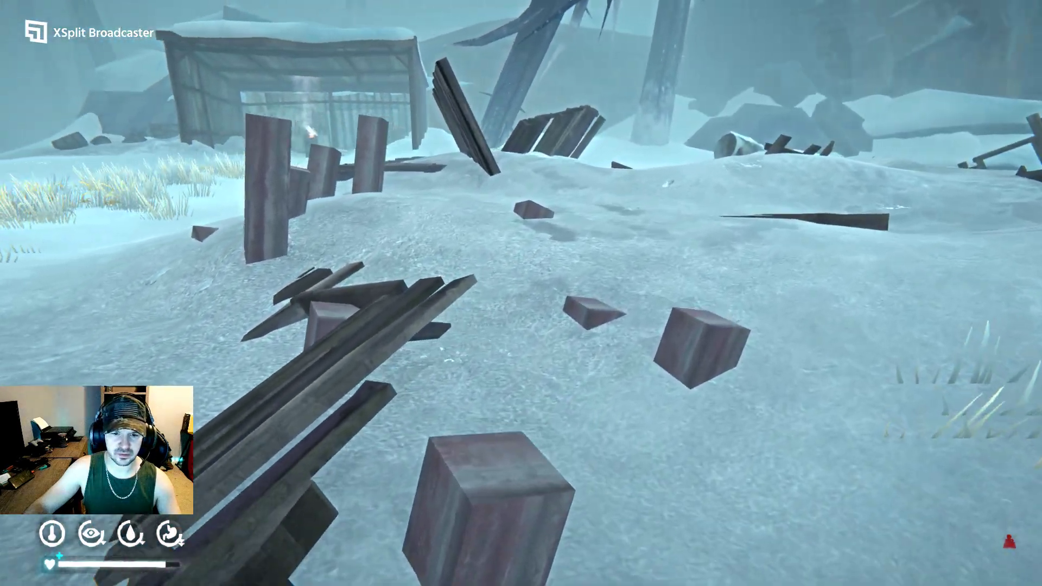
pyautogui.press('w')
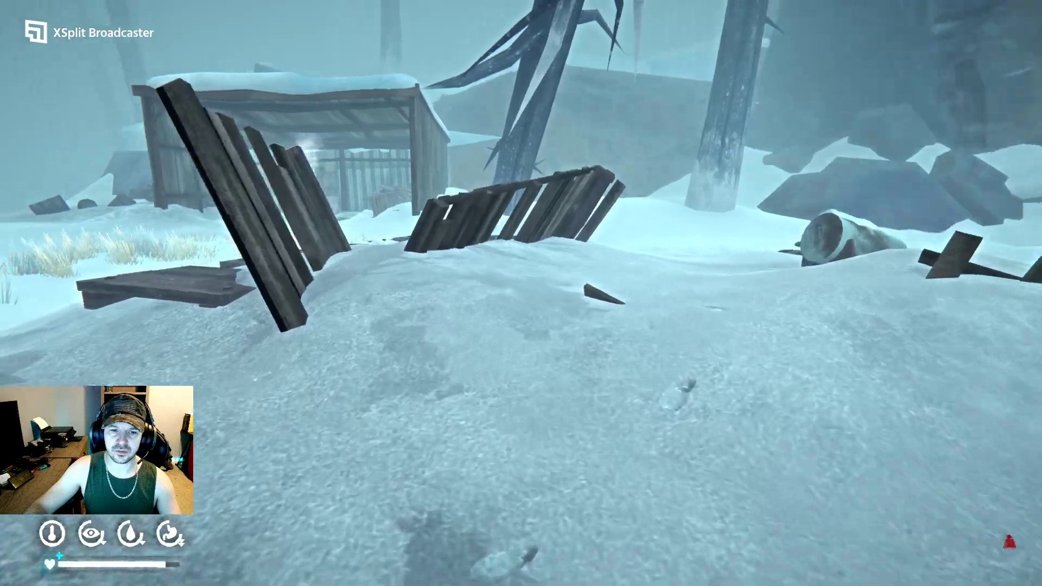
pyautogui.press('w')
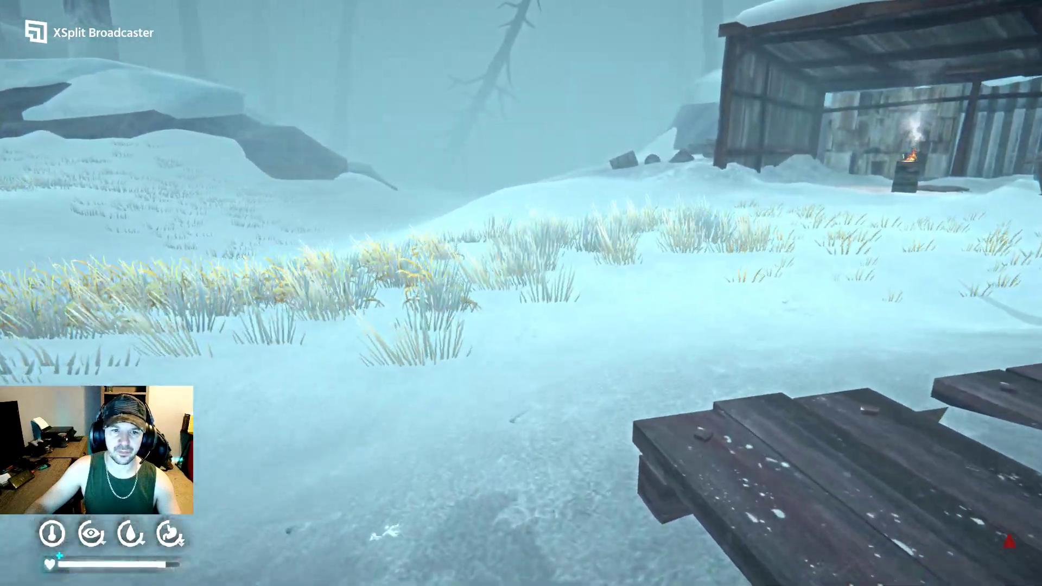
pyautogui.press('w')
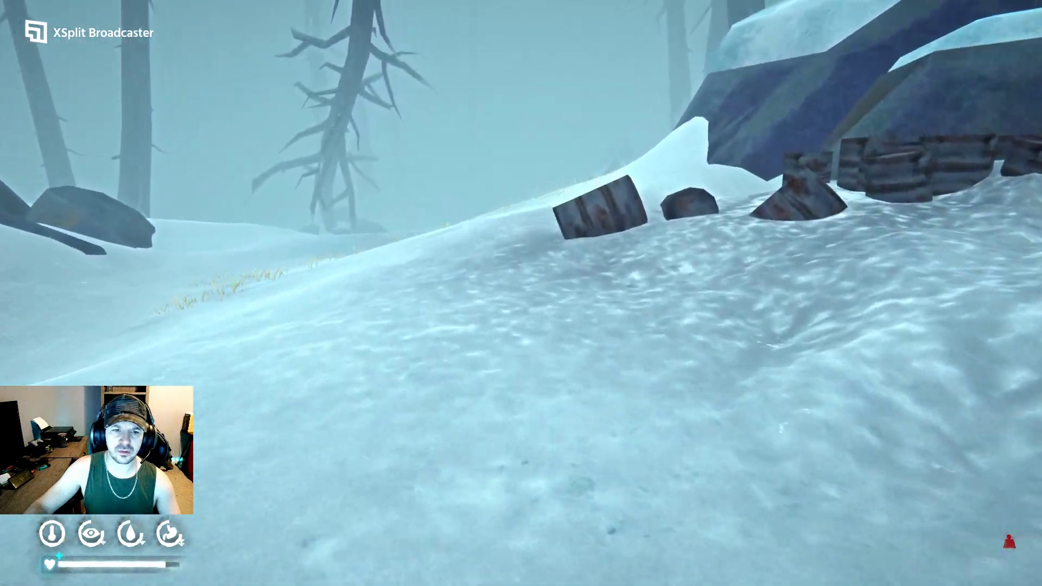
# - Walk up to the barrel cluster, then head past the slope into the foggy woods
pyautogui.press('w')
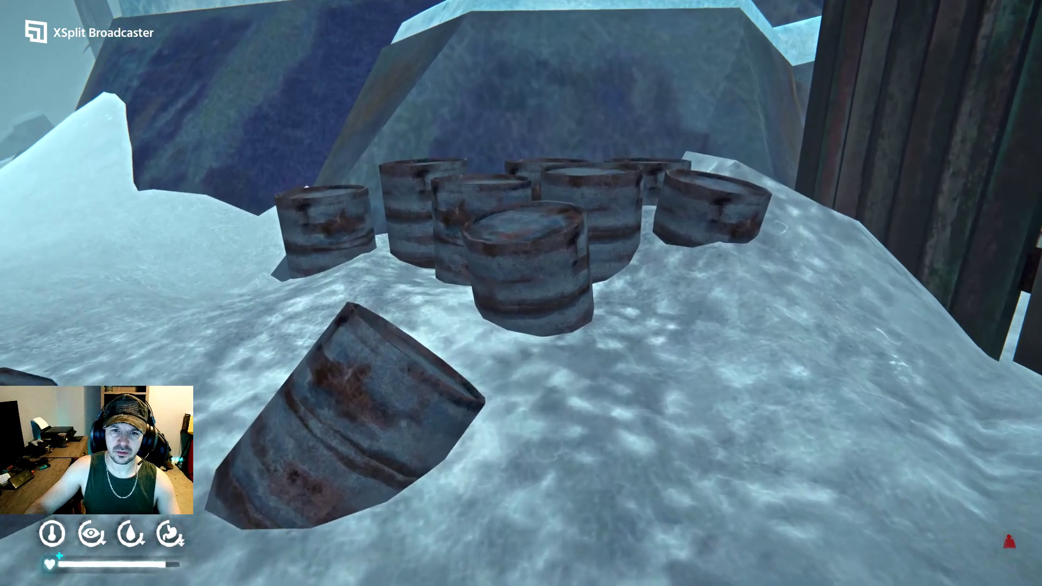
pyautogui.press('w')
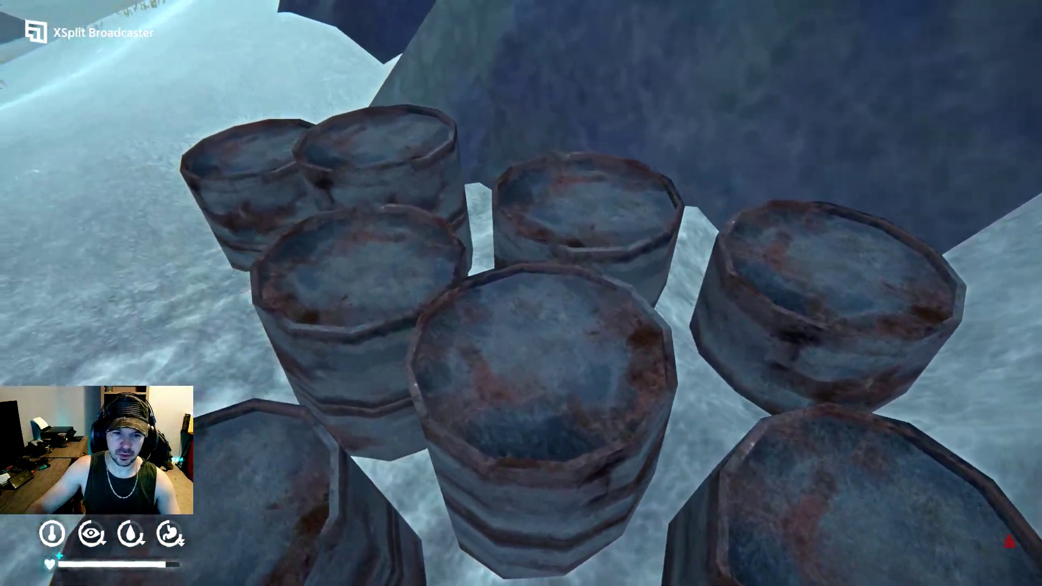
pyautogui.press('w')
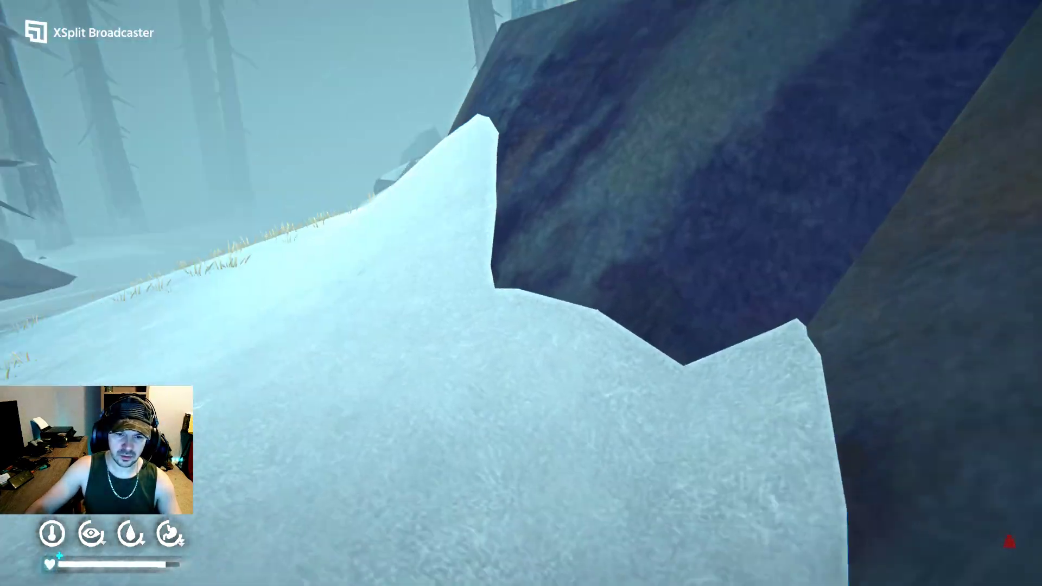
pyautogui.press('w')
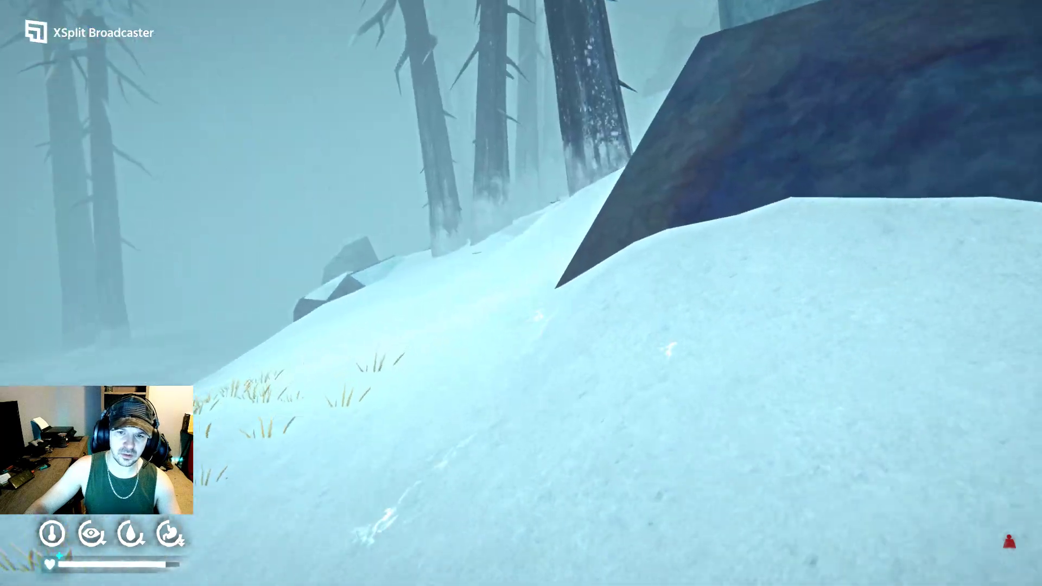
pyautogui.press('w')
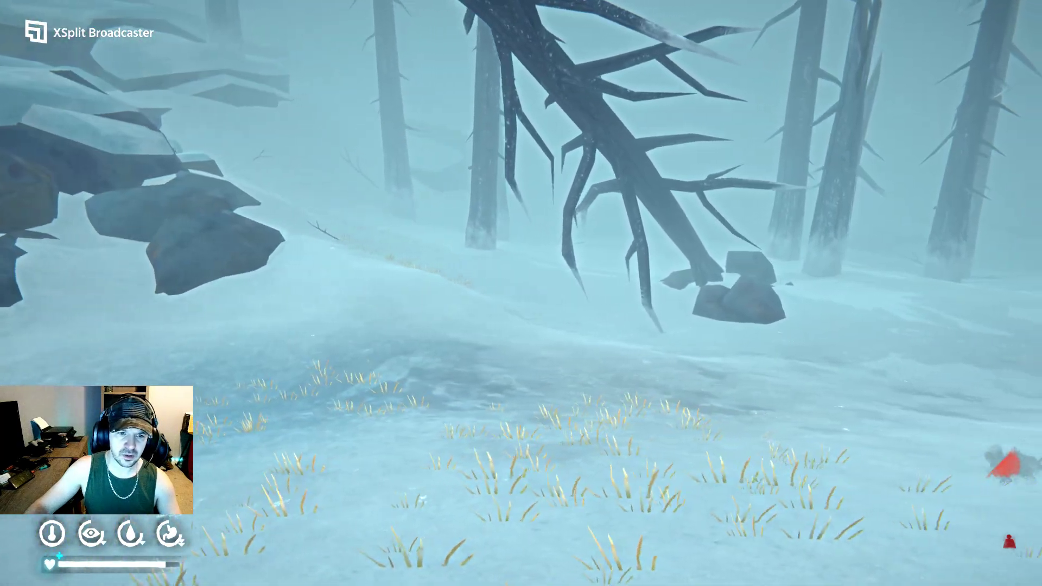
pyautogui.press('w')
pyautogui.press('w')
pyautogui.press('w')
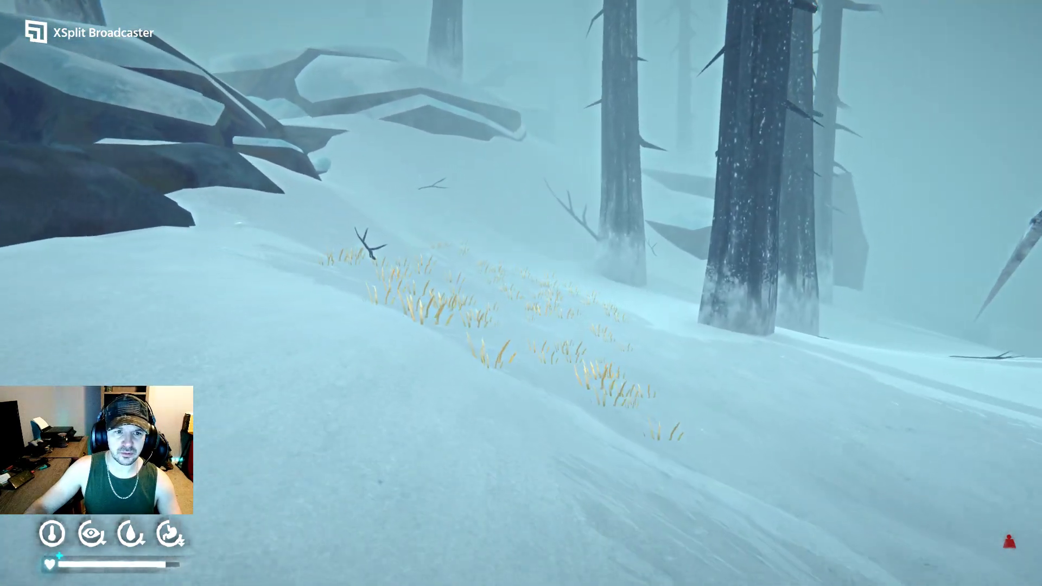
# - Reach the fallen cedar limb by the large tree and break it into firewood
pyautogui.press('w')
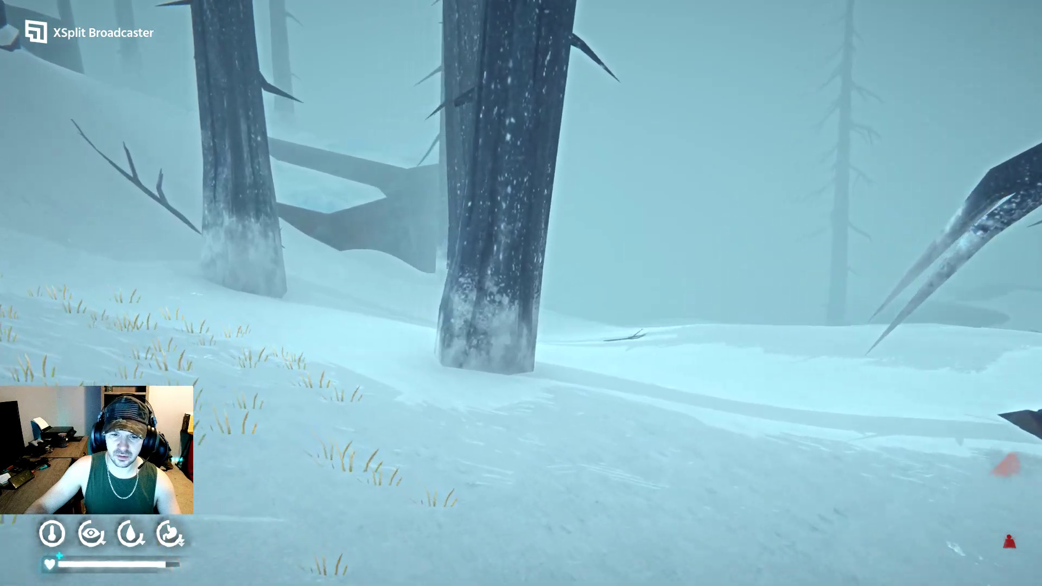
pyautogui.press('w')
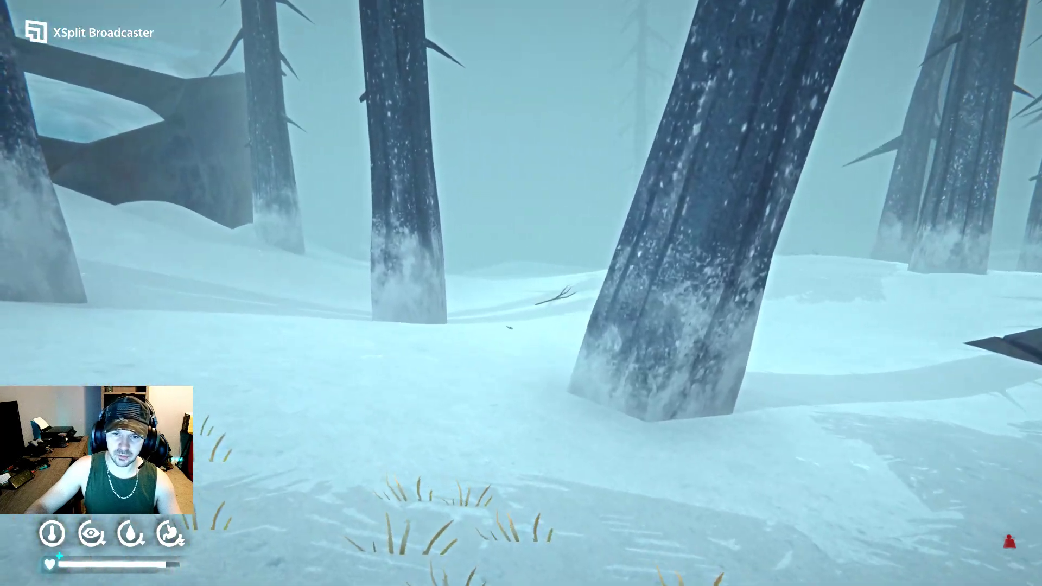
pyautogui.press('w')
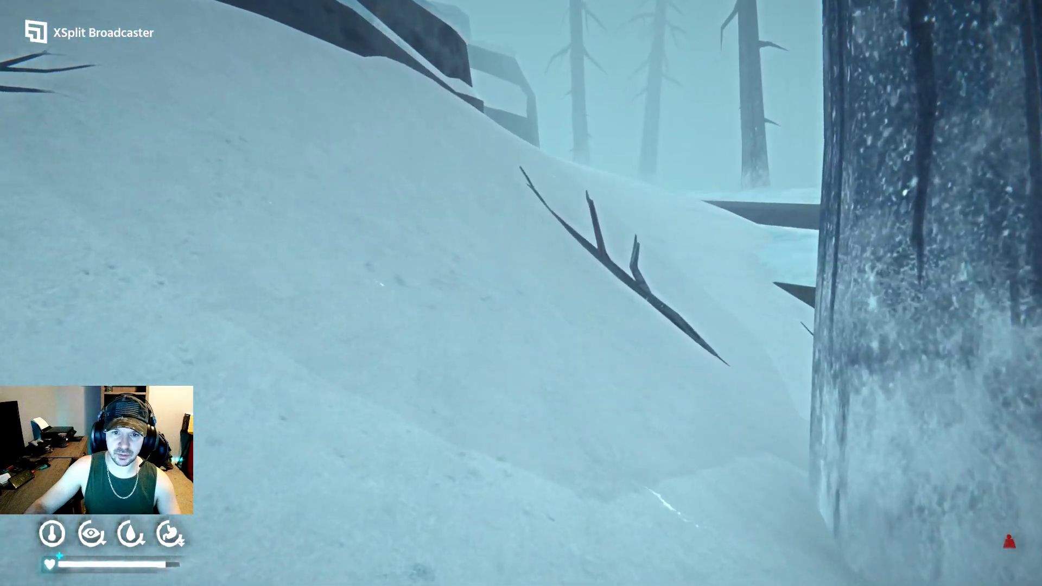
pyautogui.press('w')
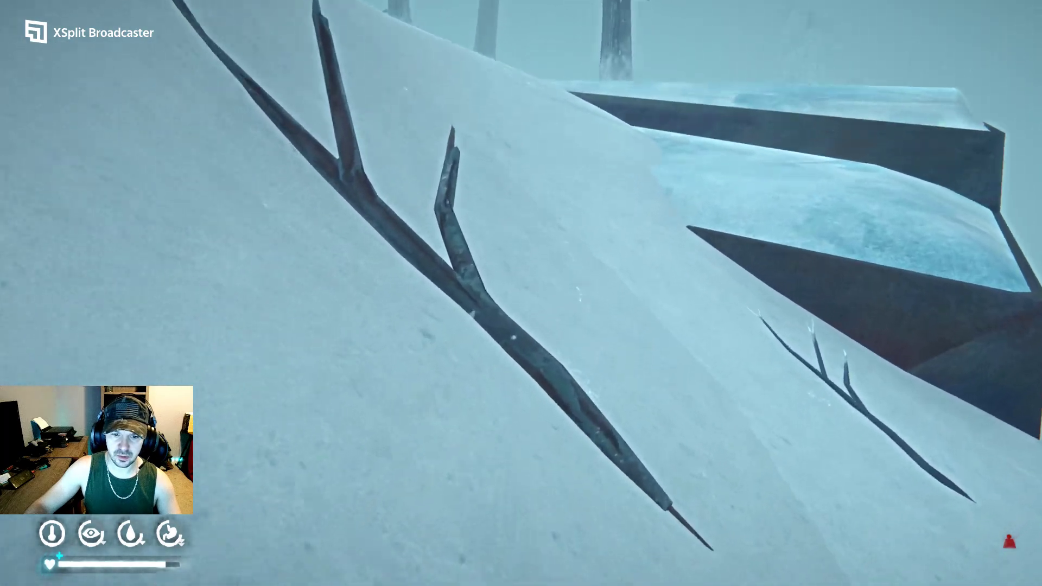
pyautogui.click(521, 293)
pyautogui.click(792, 488)
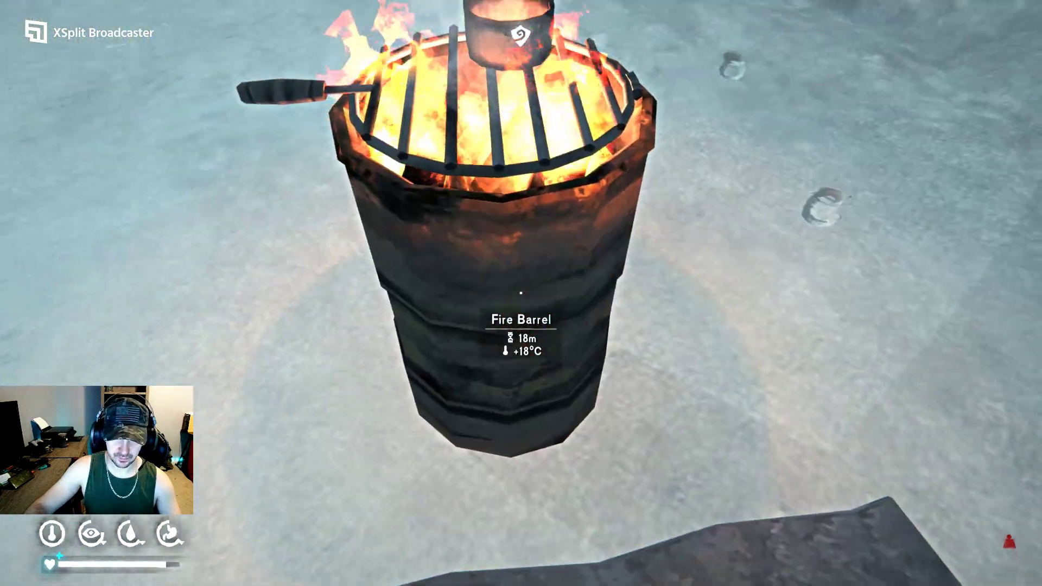
# - Add Cedar Firewood and Reclaimed Wood to the fire barrel, extending its burn to about 7h 47m
pyautogui.click(521, 293)
pyautogui.click(325, 383)
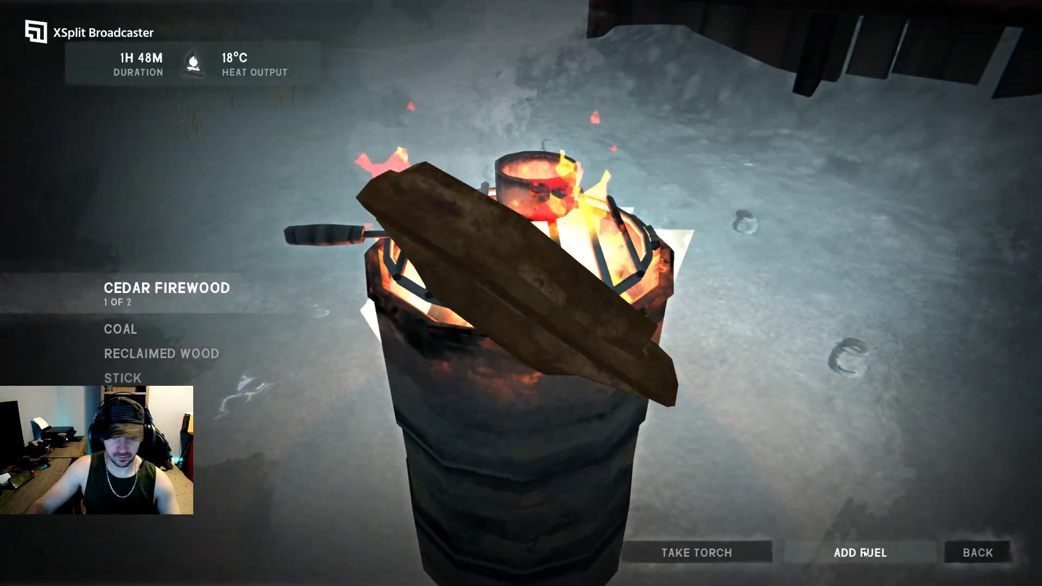
pyautogui.click(861, 554)
pyautogui.click(198, 331)
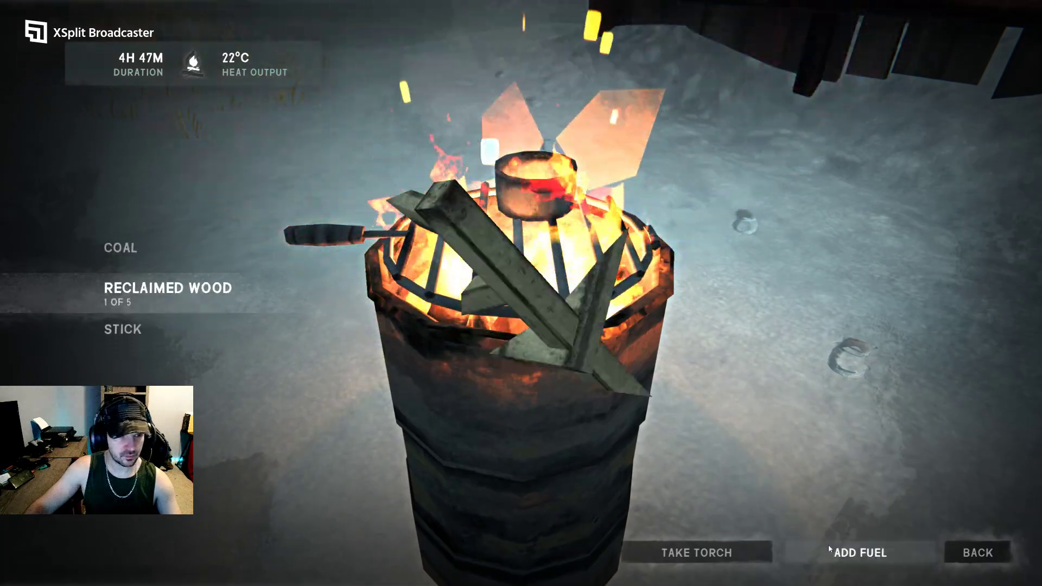
pyautogui.click(861, 554)
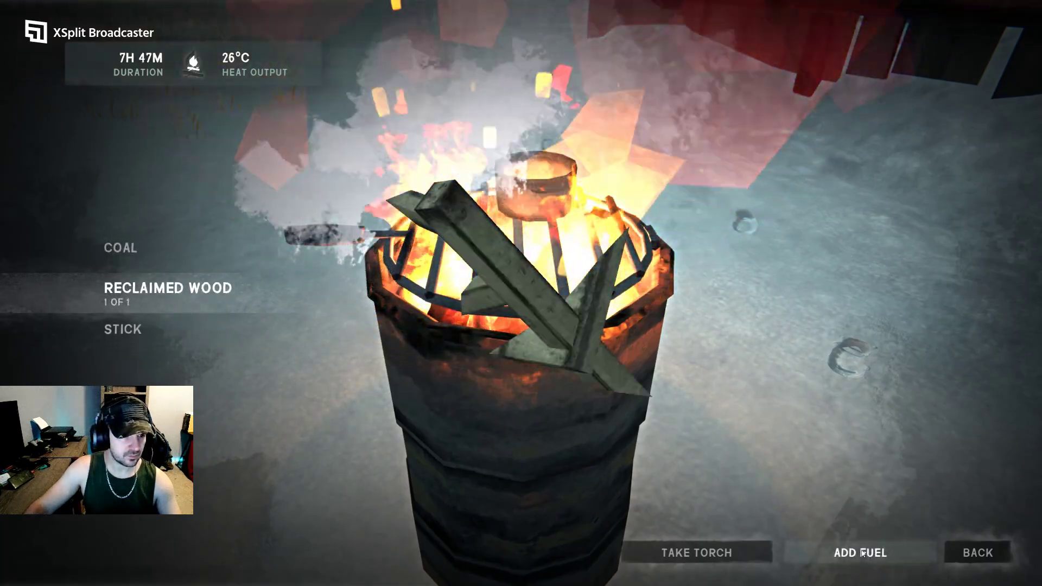
pyautogui.click(861, 553)
pyautogui.press('Escape')
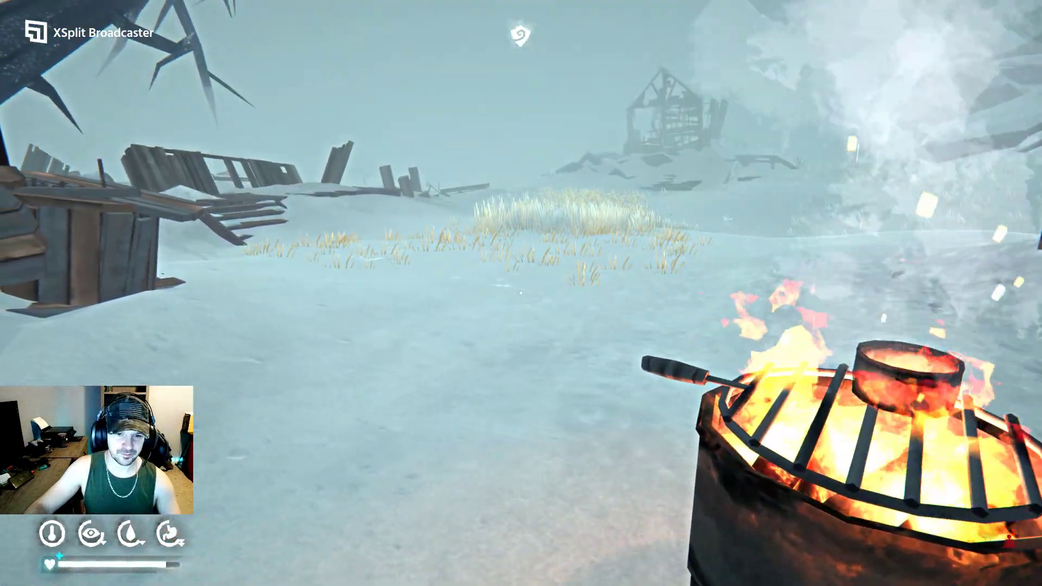
# - Drink the herbal tea and eat the ketchup chips and cooked potato from the backpack
pyautogui.press('Tab')
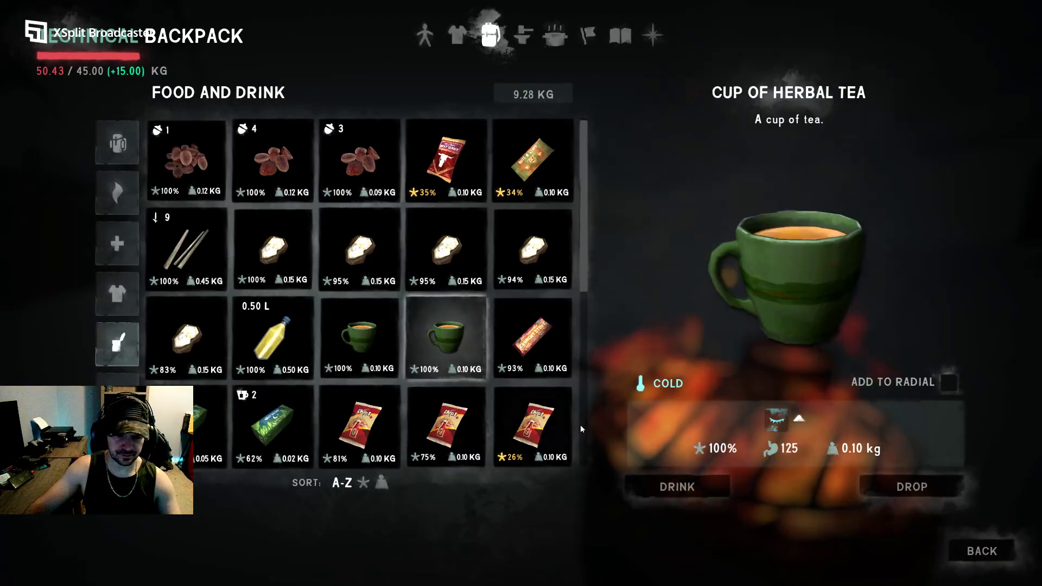
pyautogui.click(690, 486)
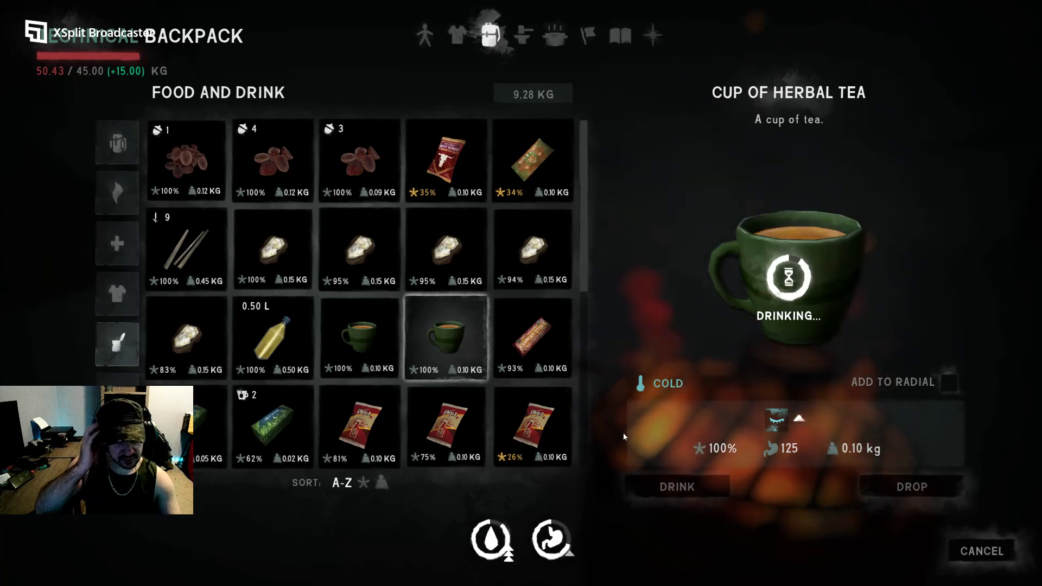
pyautogui.scroll(-1, 385, 255)
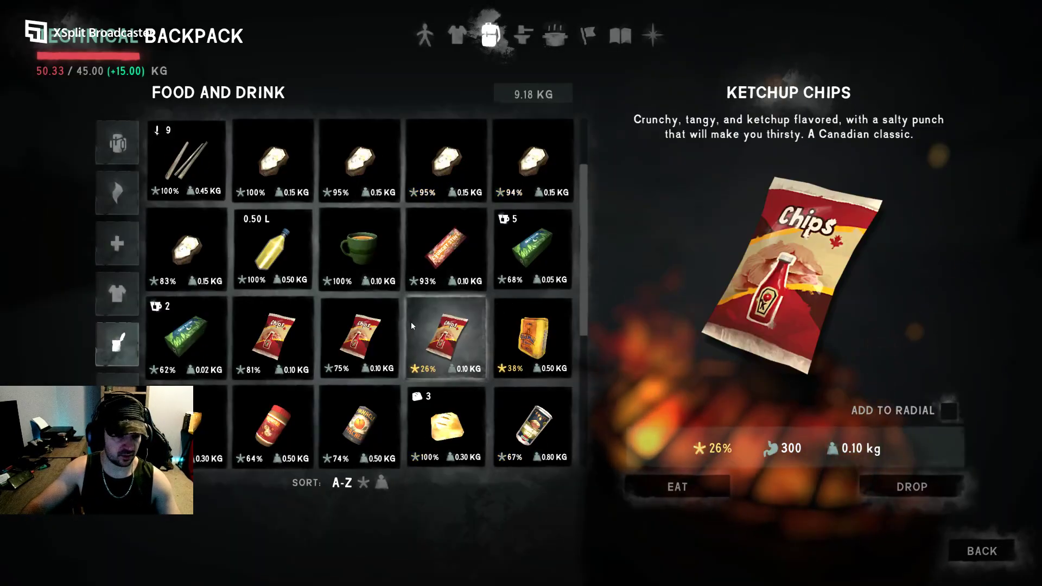
pyautogui.scroll(-1, 399, 293)
pyautogui.scroll(-3, 418, 333)
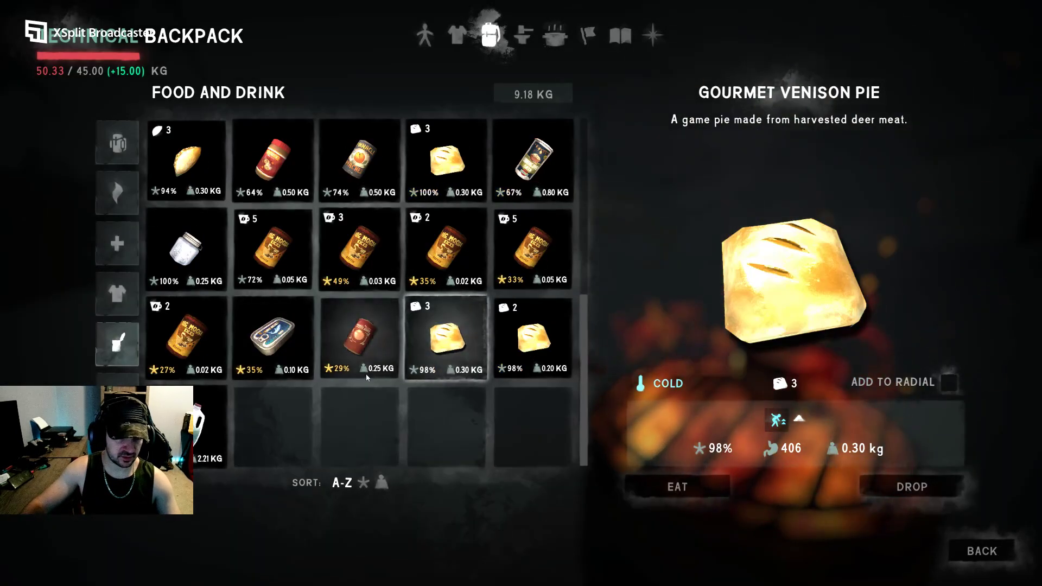
pyautogui.scroll(1, 367, 375)
pyautogui.scroll(1, 338, 379)
pyautogui.scroll(1, 280, 387)
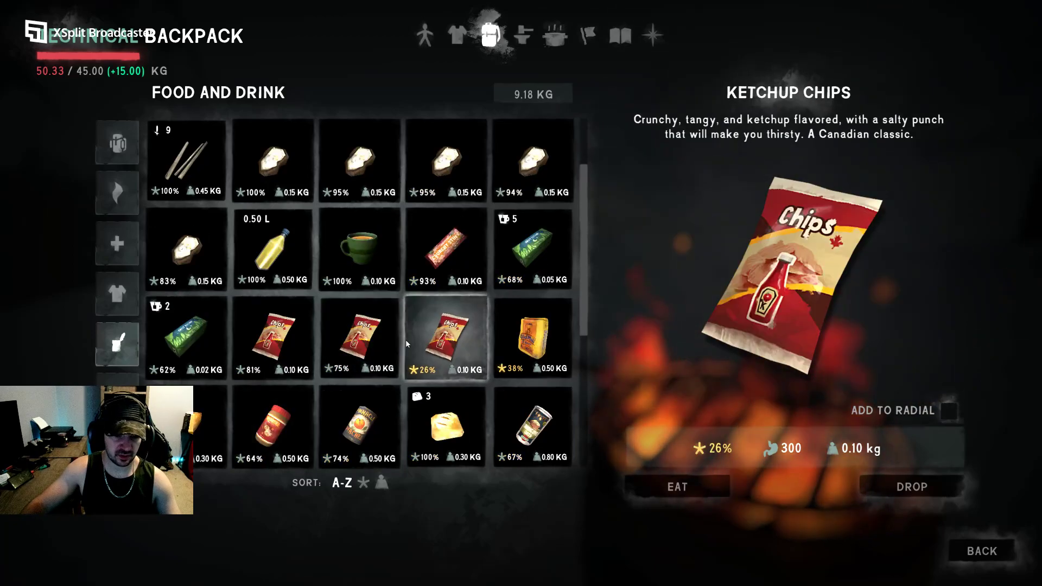
pyautogui.scroll(1, 410, 344)
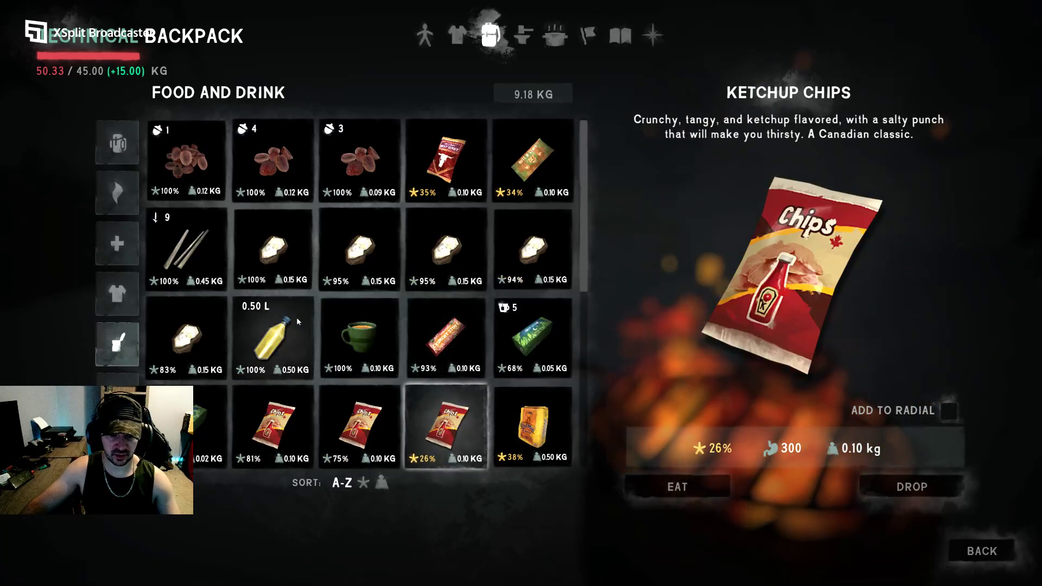
pyautogui.click(692, 486)
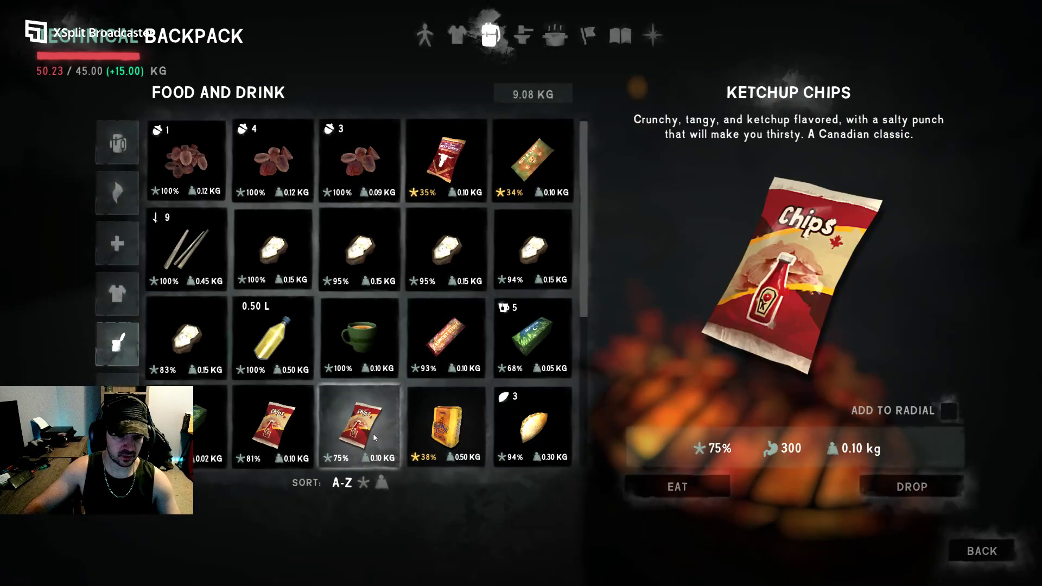
pyautogui.click(695, 487)
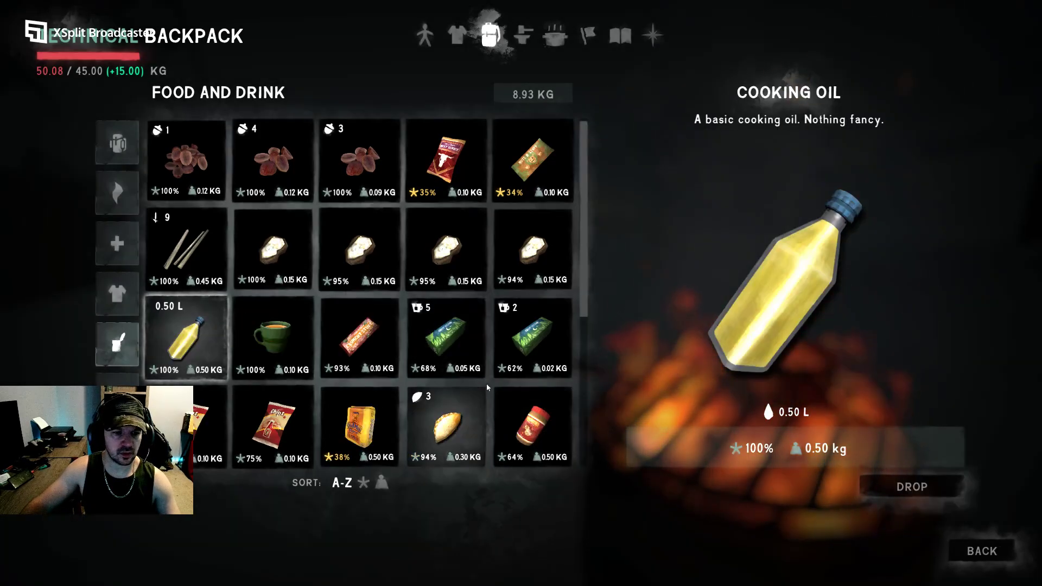
pyautogui.scroll(-1, 485, 389)
pyautogui.scroll(-2, 484, 388)
# - Drink potable water, then sleep four hours at the bedroll
pyautogui.click(704, 486)
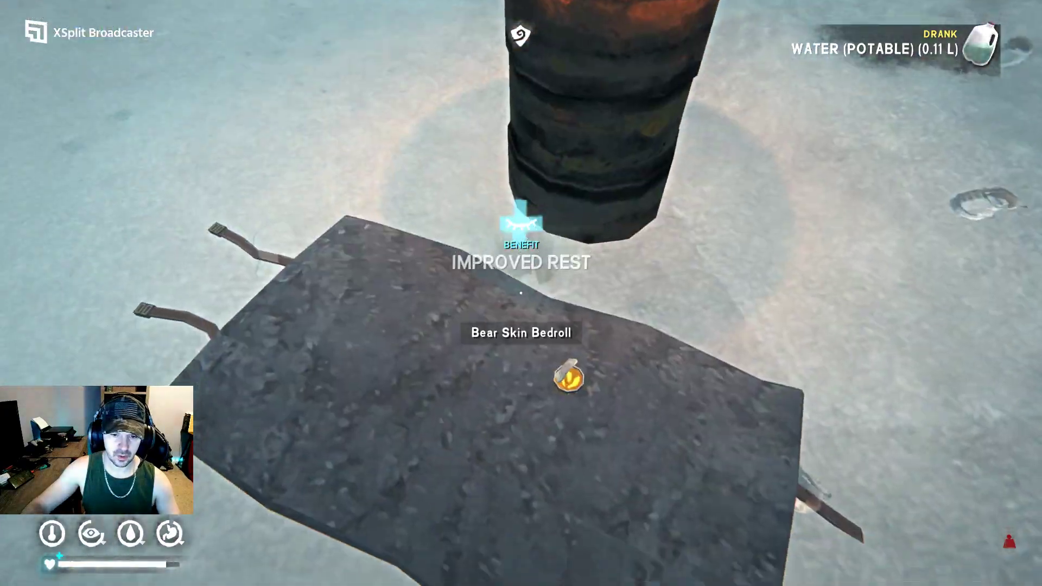
pyautogui.click(521, 292)
pyautogui.click(581, 298)
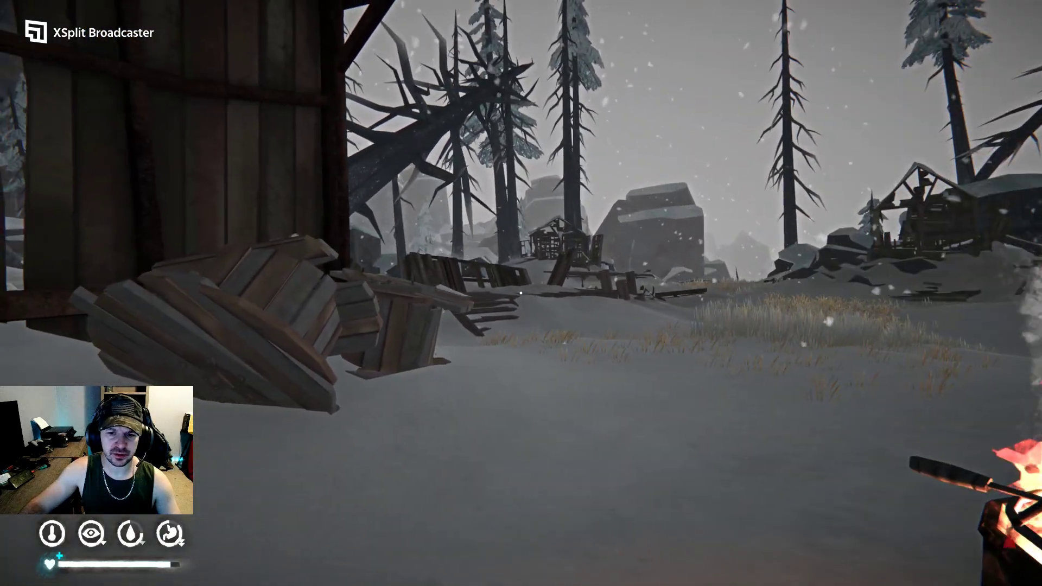
# - Open the map and pan it left to check the surroundings
pyautogui.press('m')
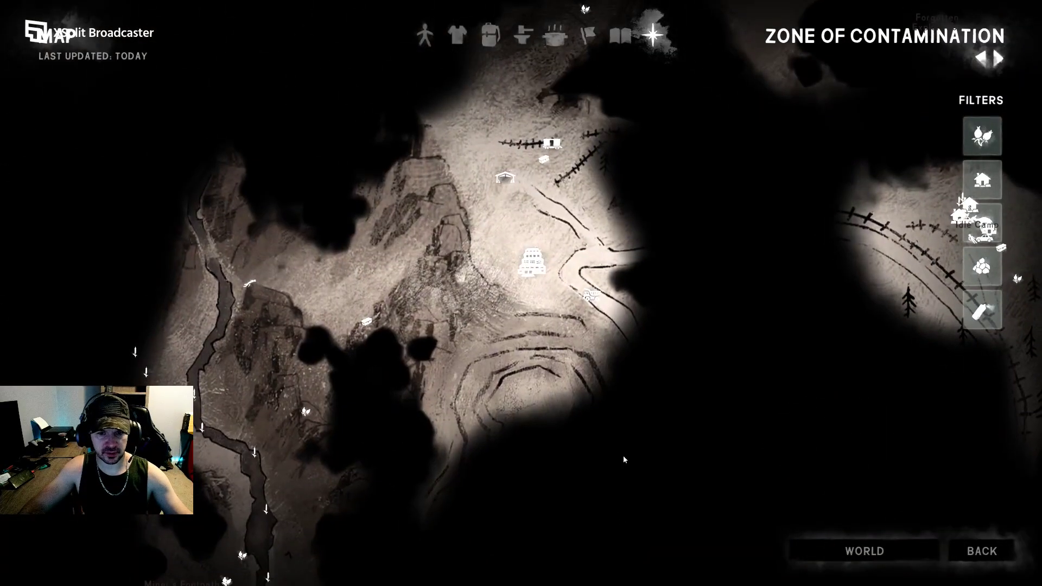
pyautogui.moveTo(624, 460); pyautogui.dragTo(413, 358)
pyautogui.press('m')
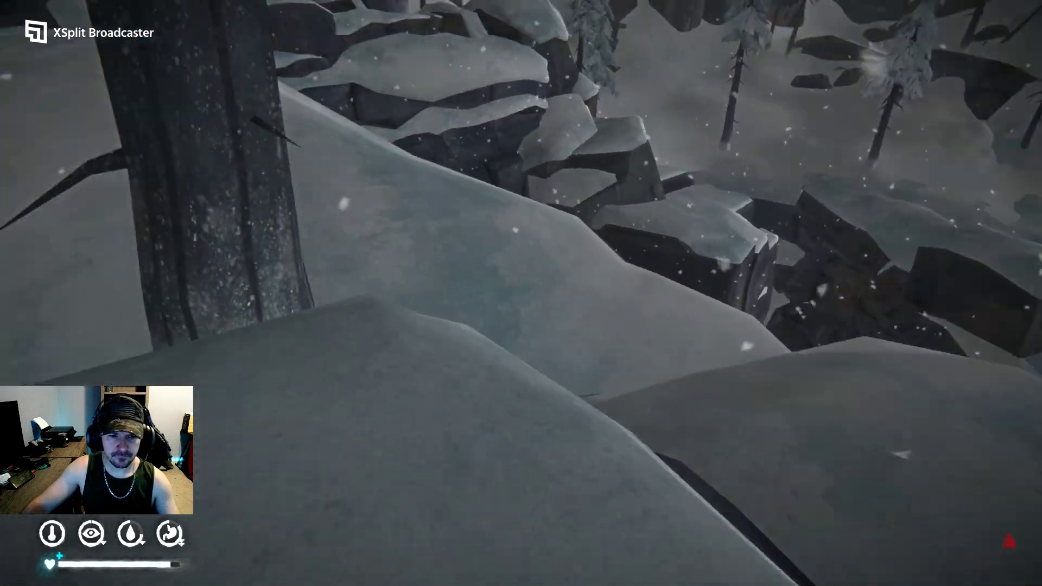
# - Equip a stone and survey the local area onto the map
pyautogui.press('Tab')
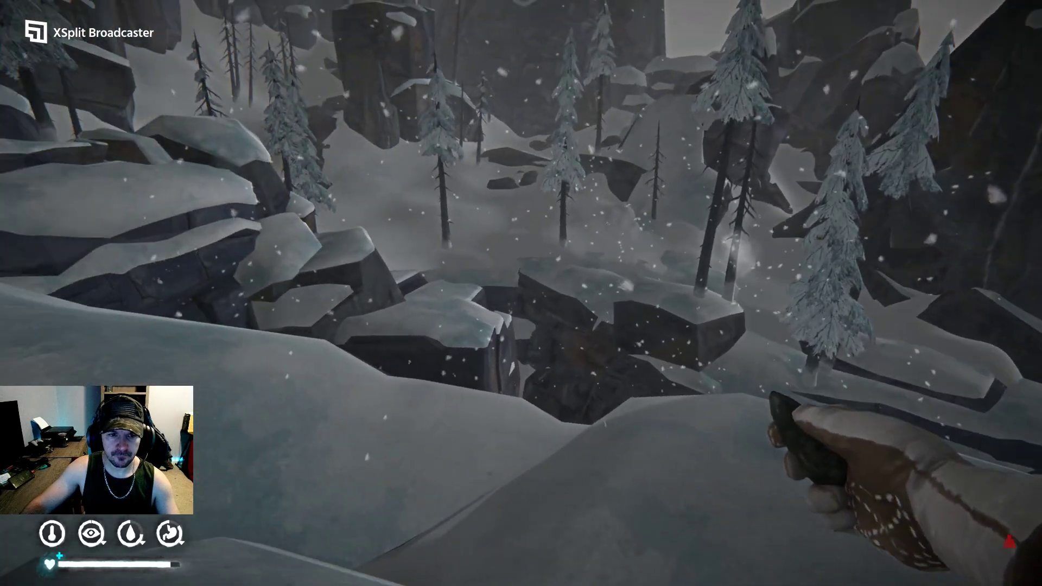
pyautogui.click(520, 294)
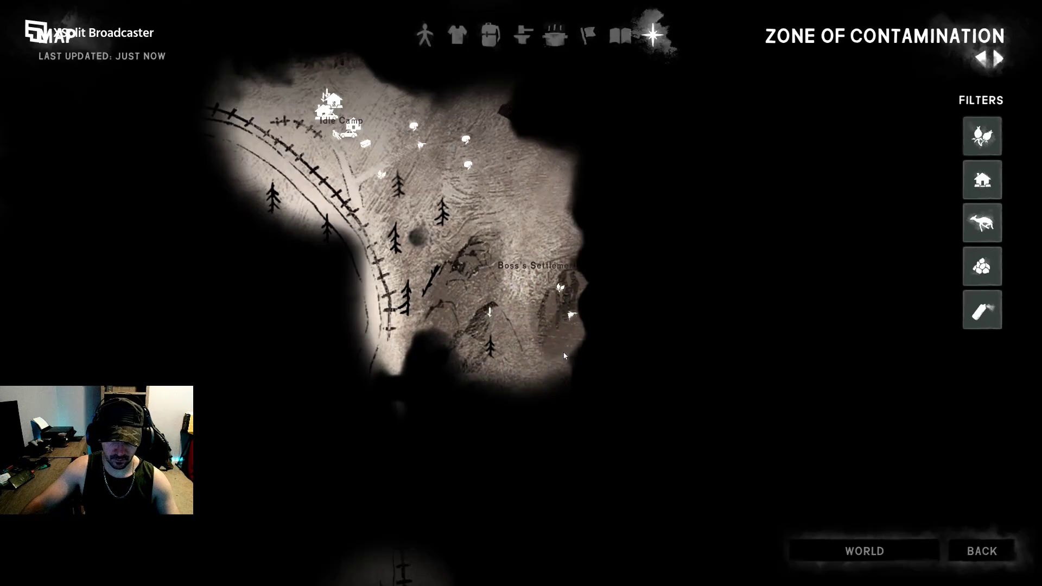
pyautogui.press('Escape')
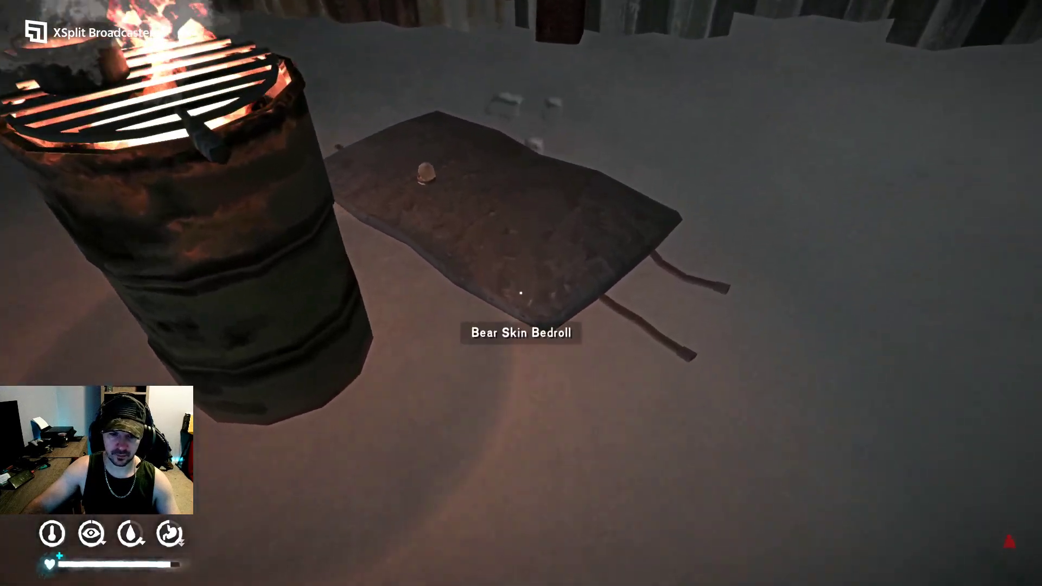
# - Leave the bedroll and walk past the fence, log and crate to the grave marker
pyautogui.click(522, 293)
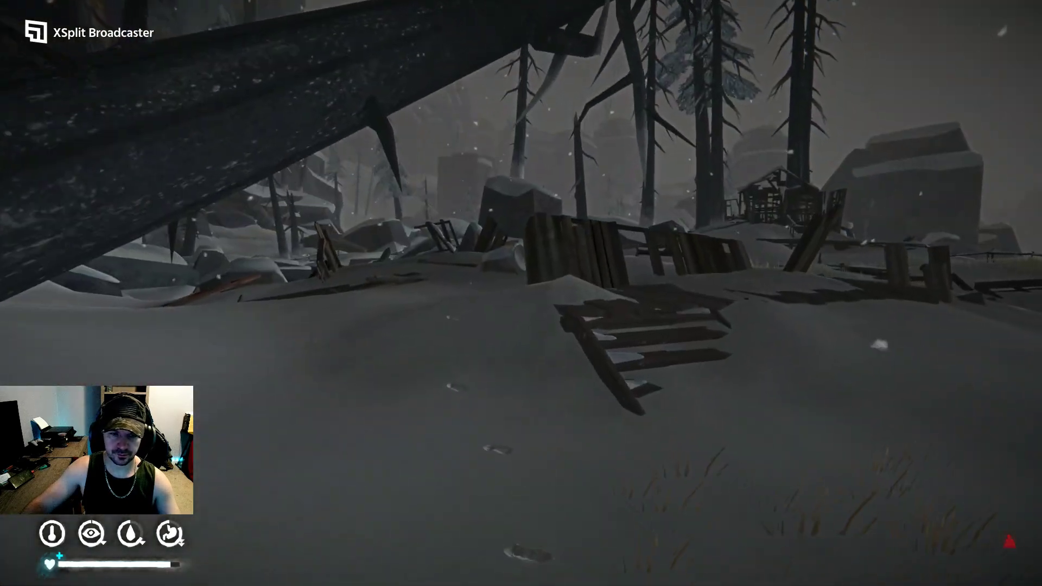
pyautogui.press('w')
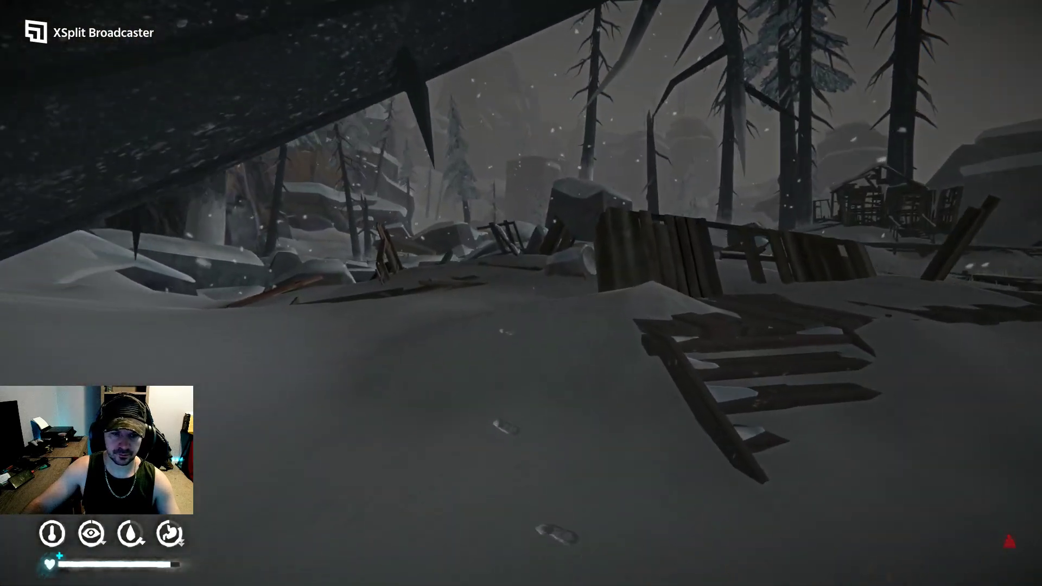
pyautogui.press('w')
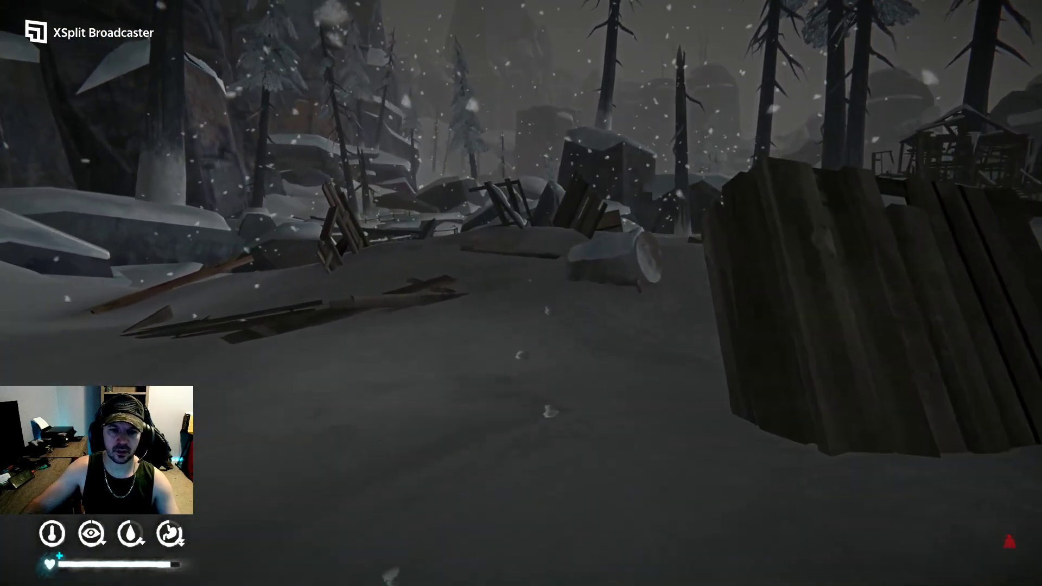
pyautogui.press('w')
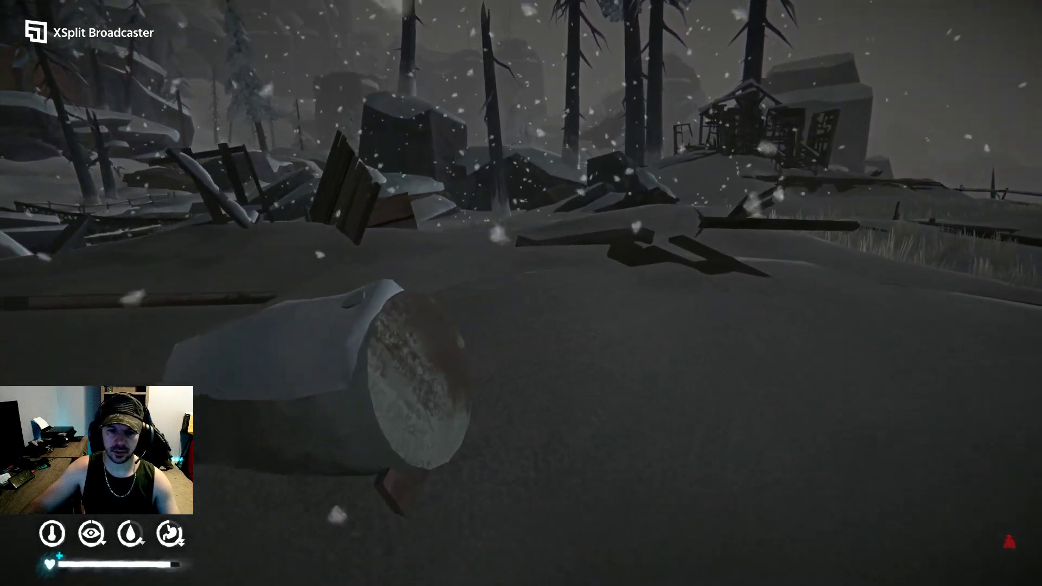
pyautogui.press('w')
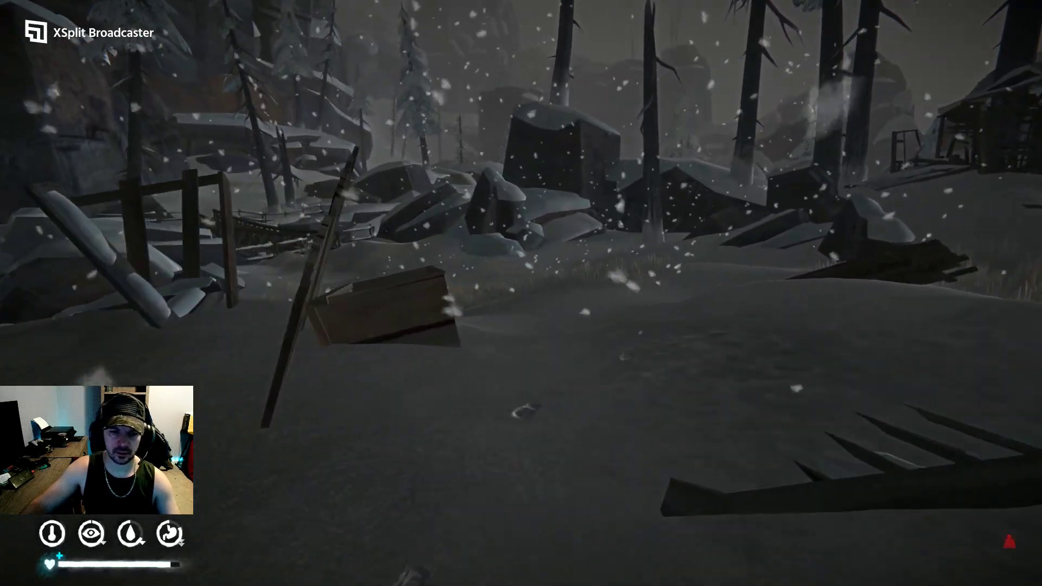
pyautogui.press('w')
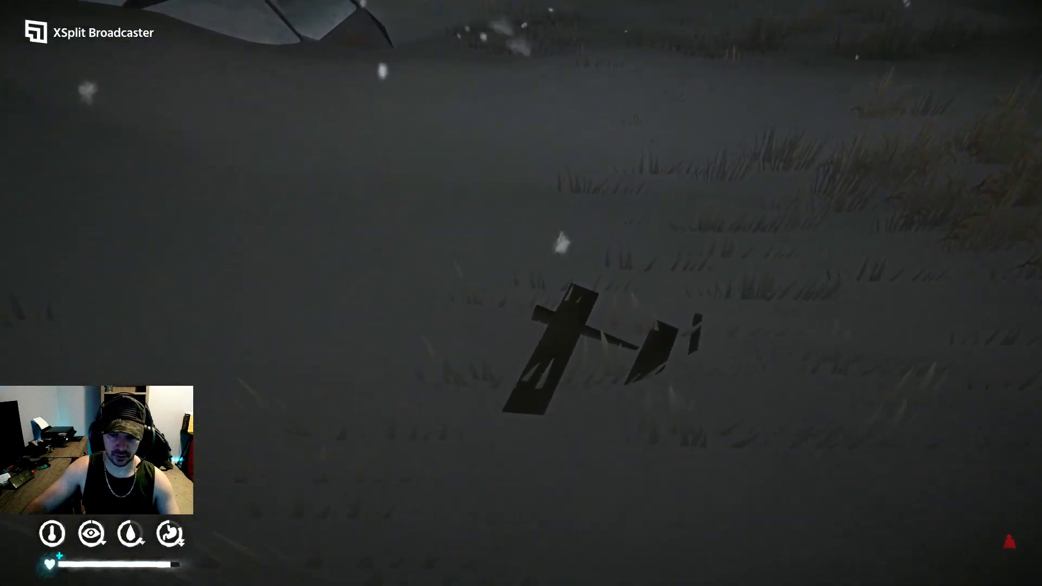
pyautogui.moveTo(521, 293); pyautogui.dragTo(521, 163)
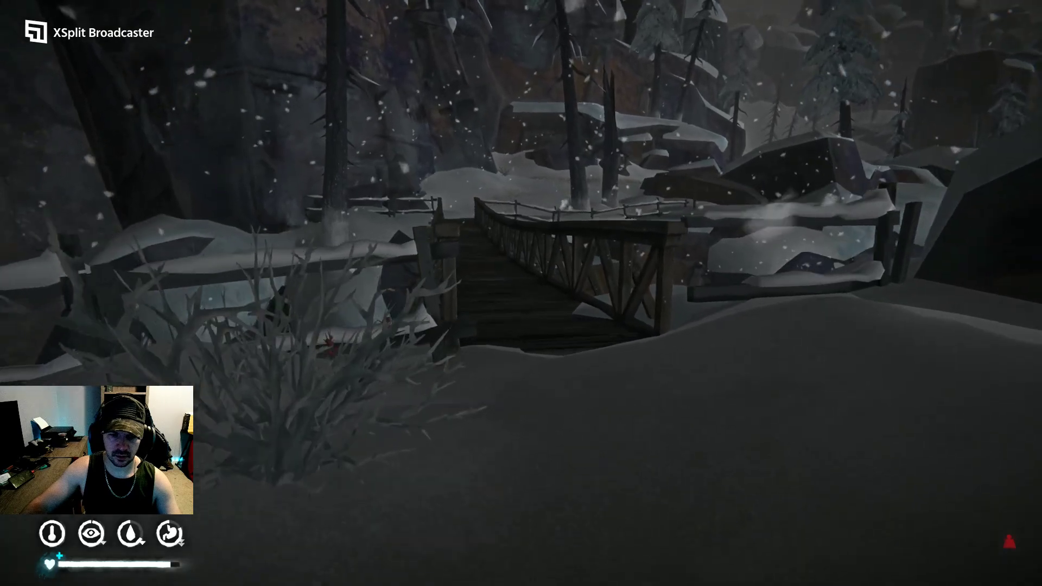
# - Cross the wooden bridge, check the time of day, and walk to the tall tree
pyautogui.press('w')
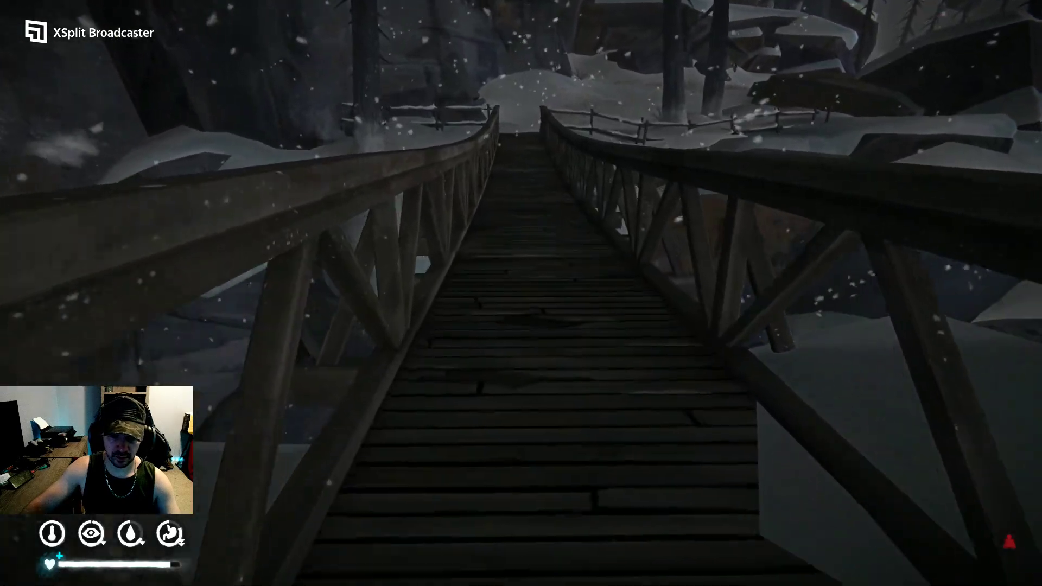
pyautogui.press('w')
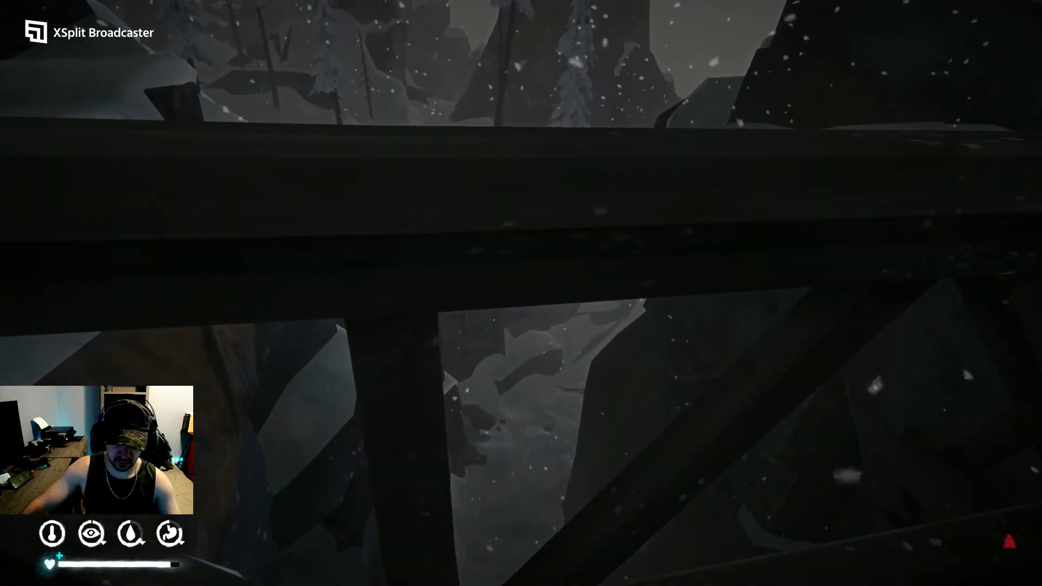
pyautogui.press('Tab')
pyautogui.press('Tab')
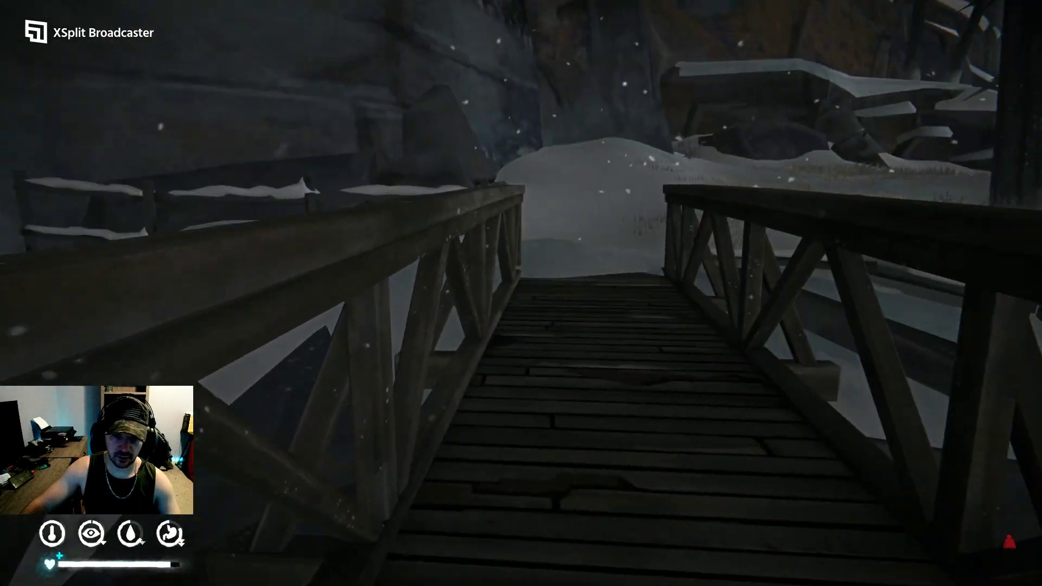
pyautogui.press('w')
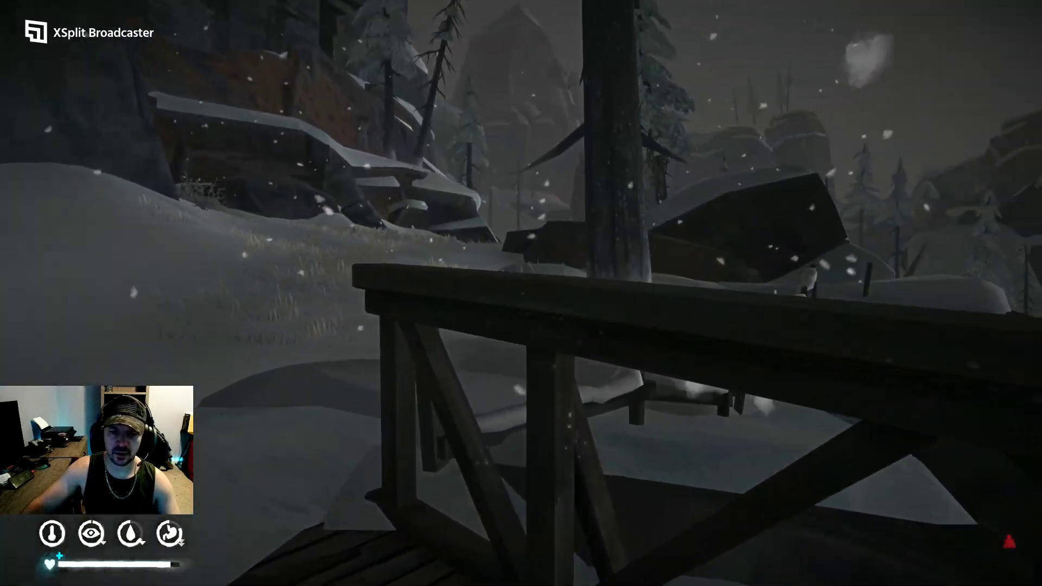
pyautogui.press('w')
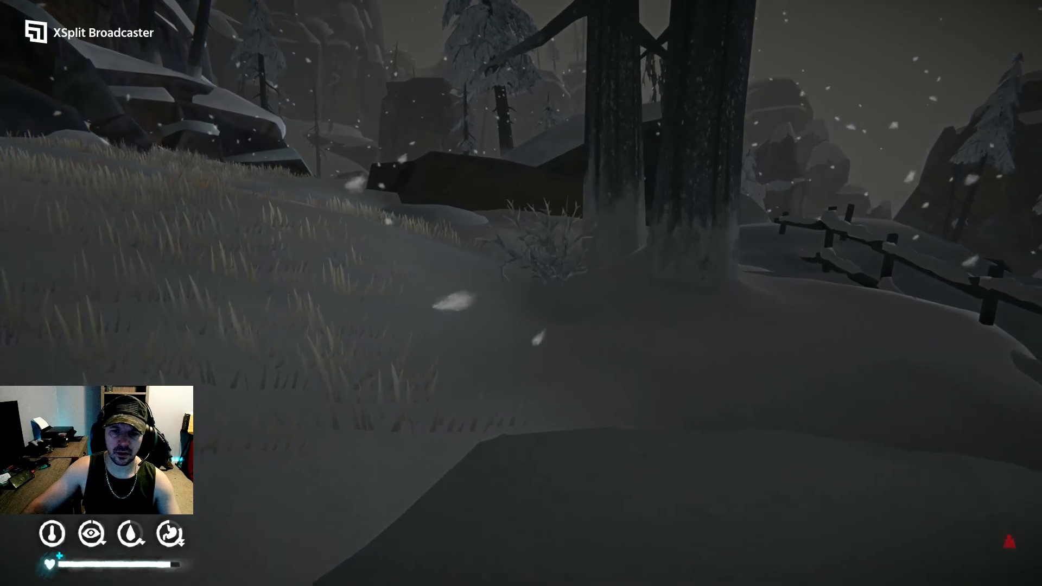
pyautogui.press('w')
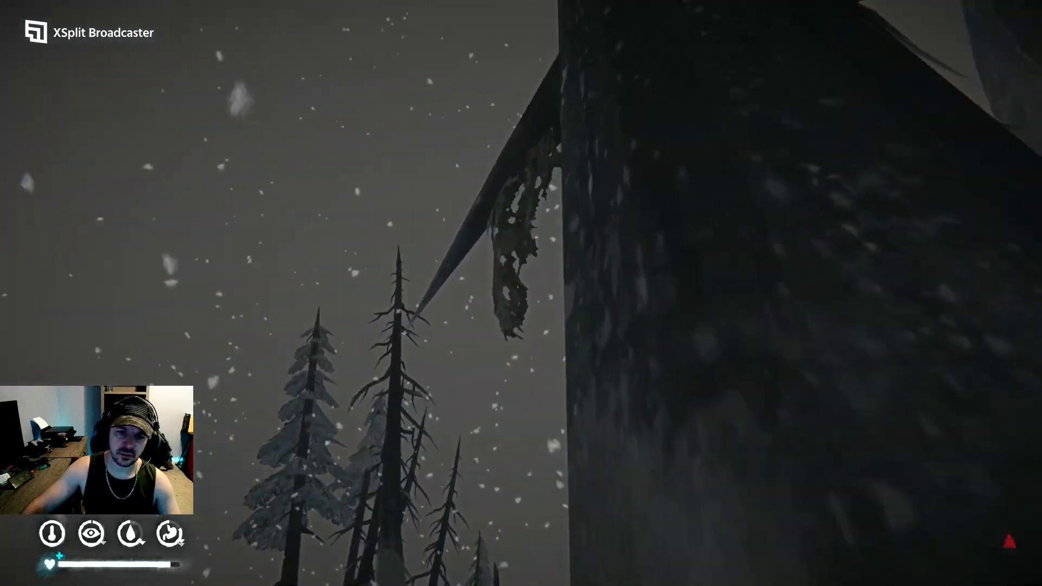
# - Harvest and keep the Old Man's Beard Lichen from the branch
pyautogui.click(522, 293)
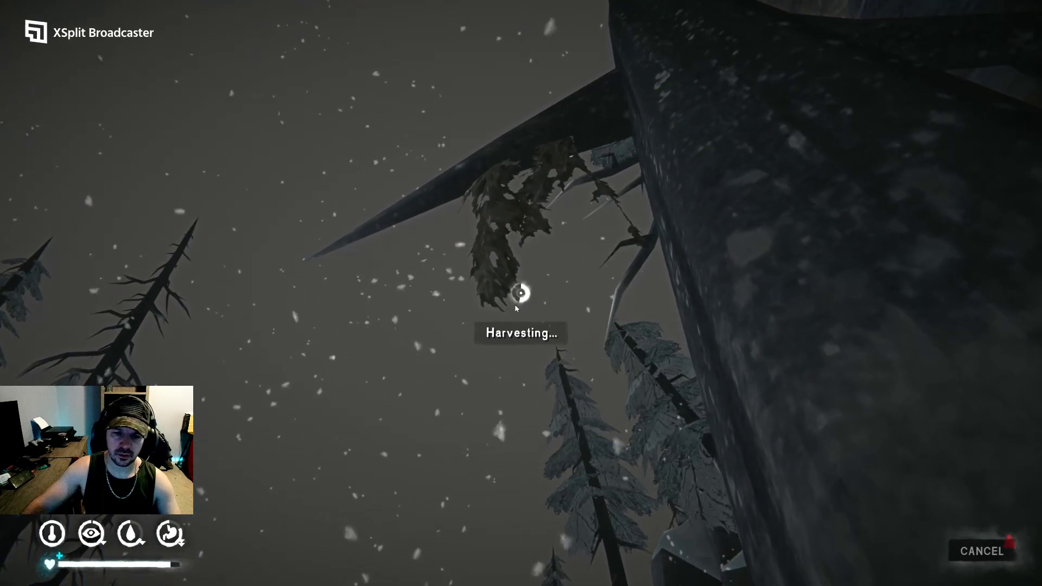
pyautogui.click(521, 294)
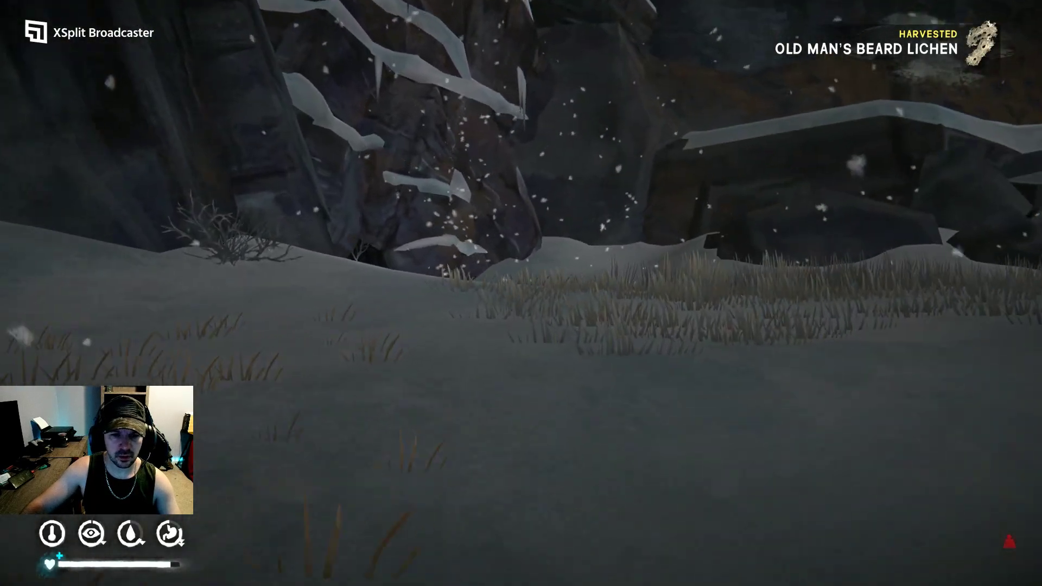
pyautogui.press('w')
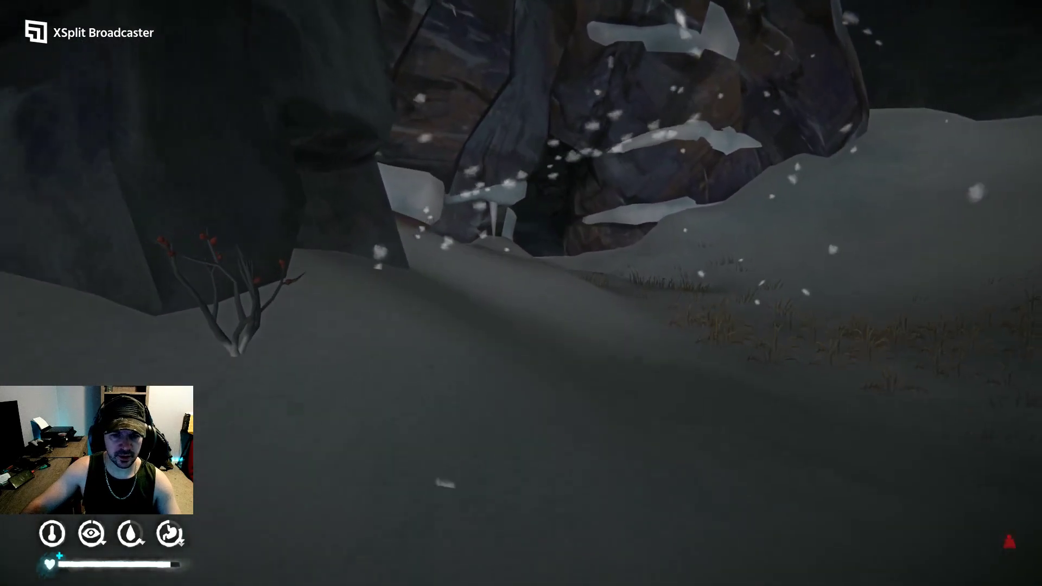
# - Harvest eight rose hips, then walk into the Scaffolder's Hideout cave
pyautogui.click(521, 295)
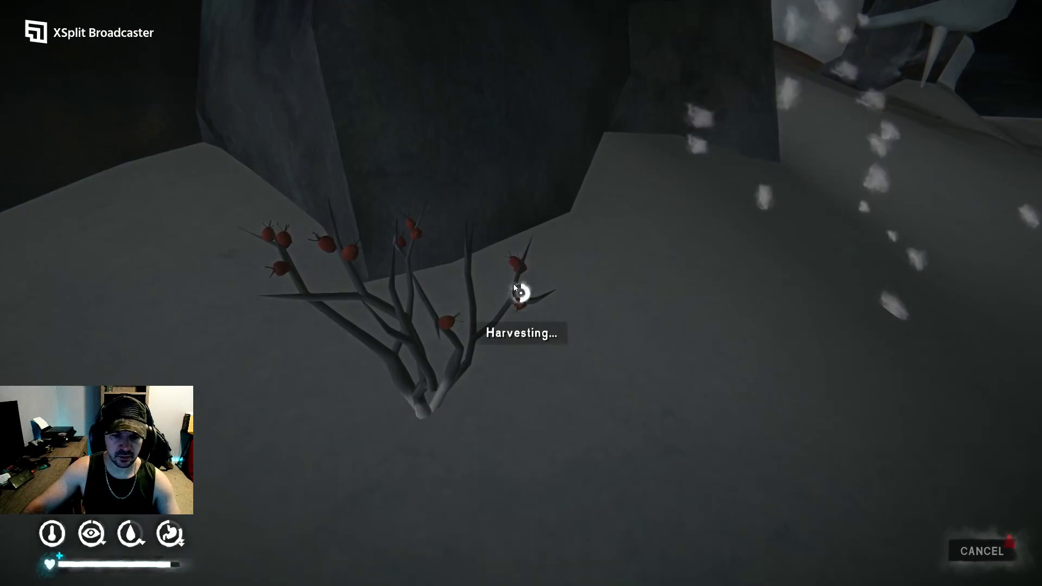
pyautogui.click(520, 296)
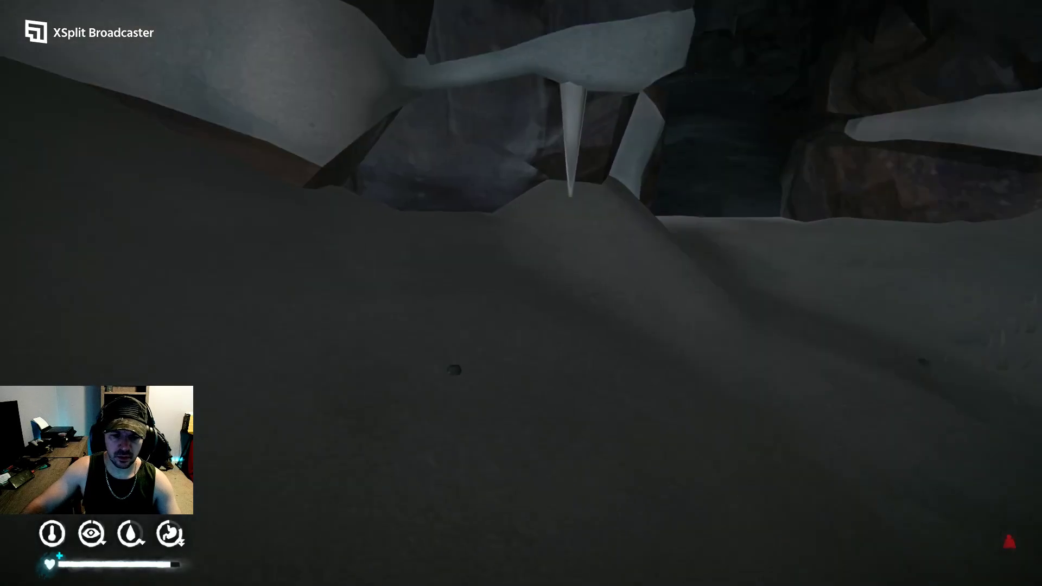
pyautogui.press('w')
pyautogui.press('w')
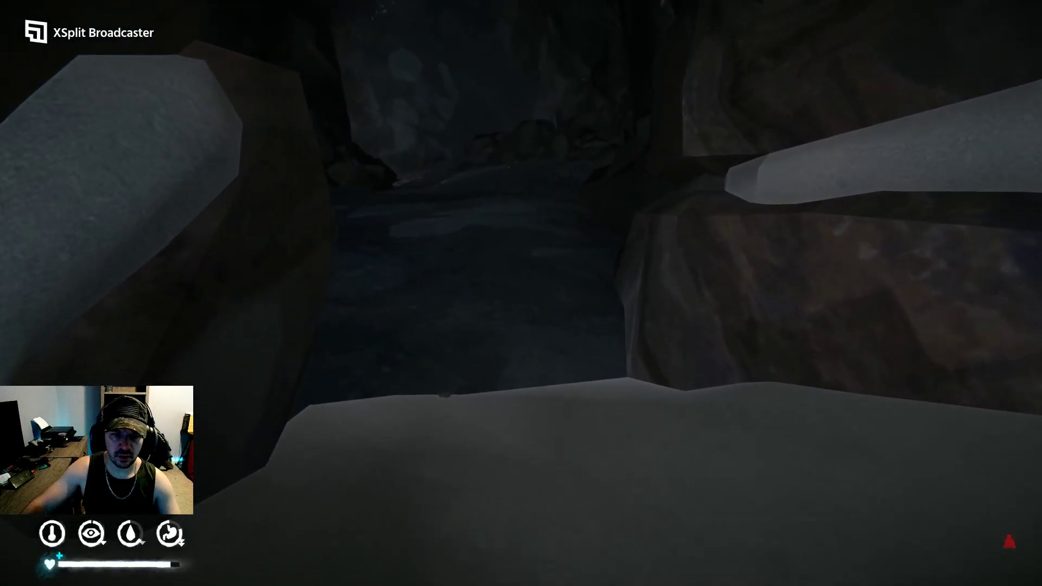
pyautogui.press('w')
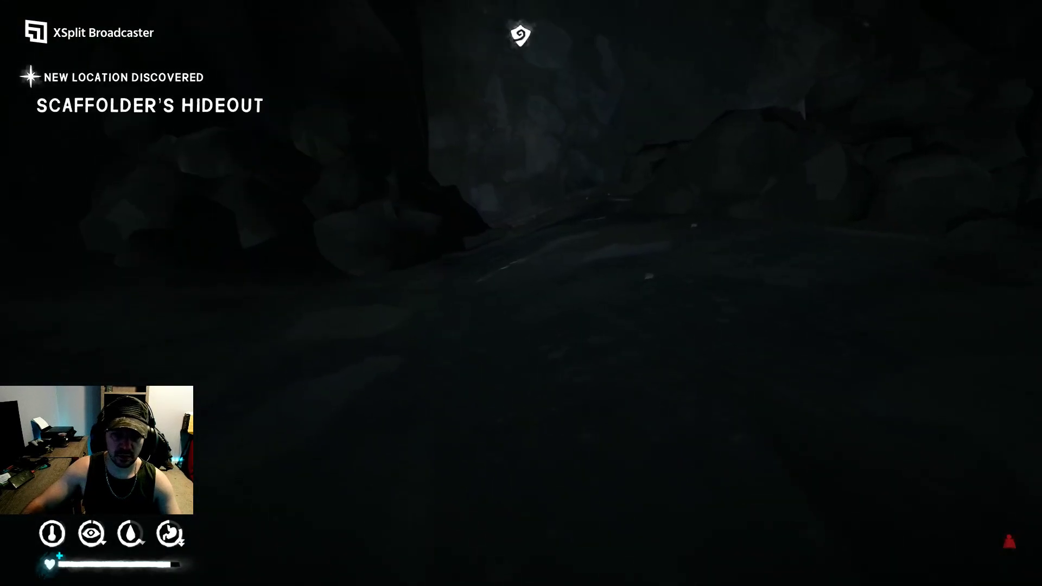
# - Gather three lumps of coal in Scaffolder's Hideout and walk to the daylit cave exit
pyautogui.moveTo(521, 293); pyautogui.dragTo(457, 293)
pyautogui.moveTo(520, 293); pyautogui.dragTo(602, 293)
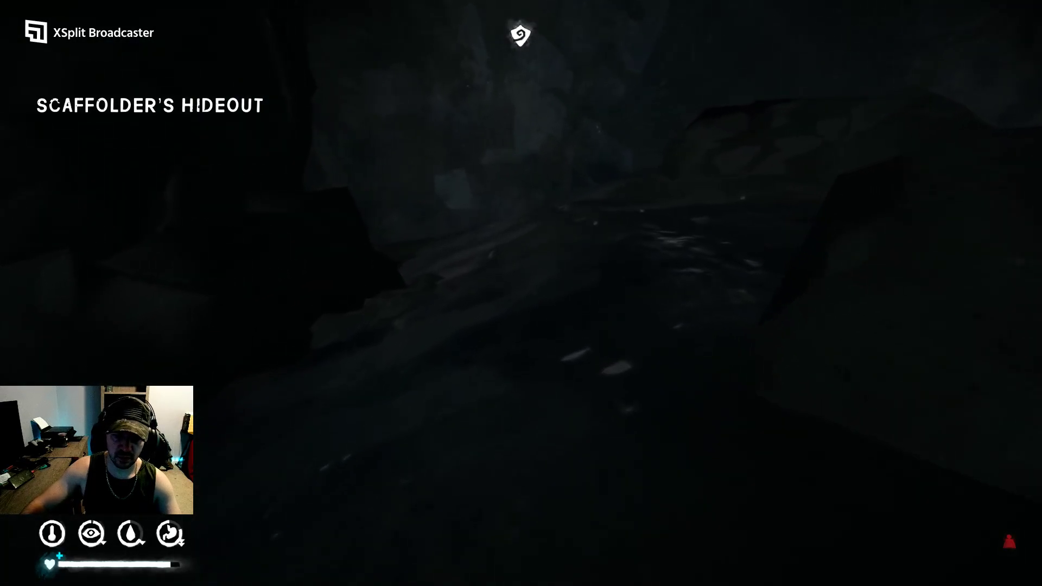
pyautogui.moveTo(521, 293); pyautogui.dragTo(456, 293)
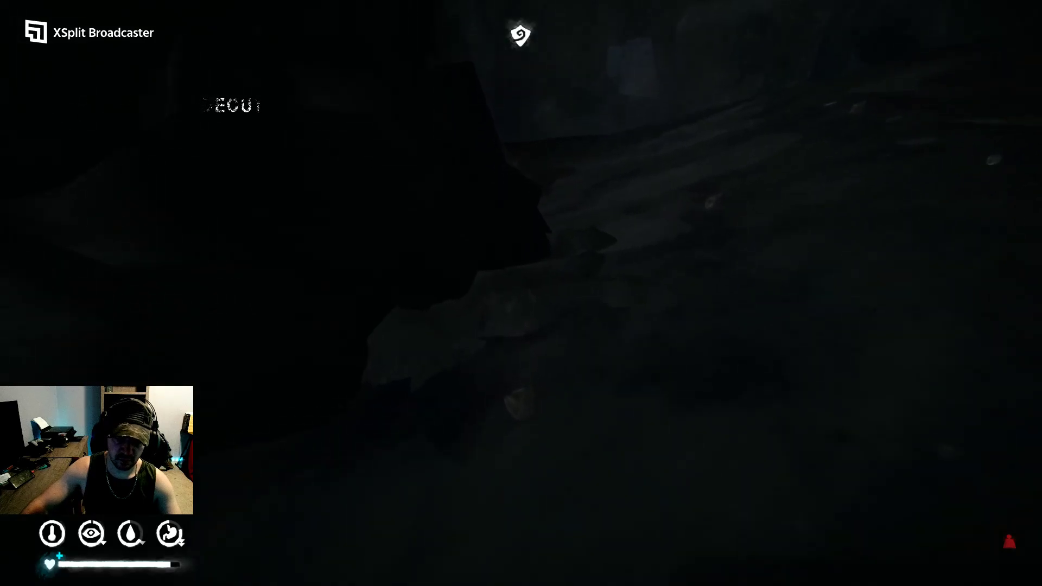
pyautogui.click(520, 293)
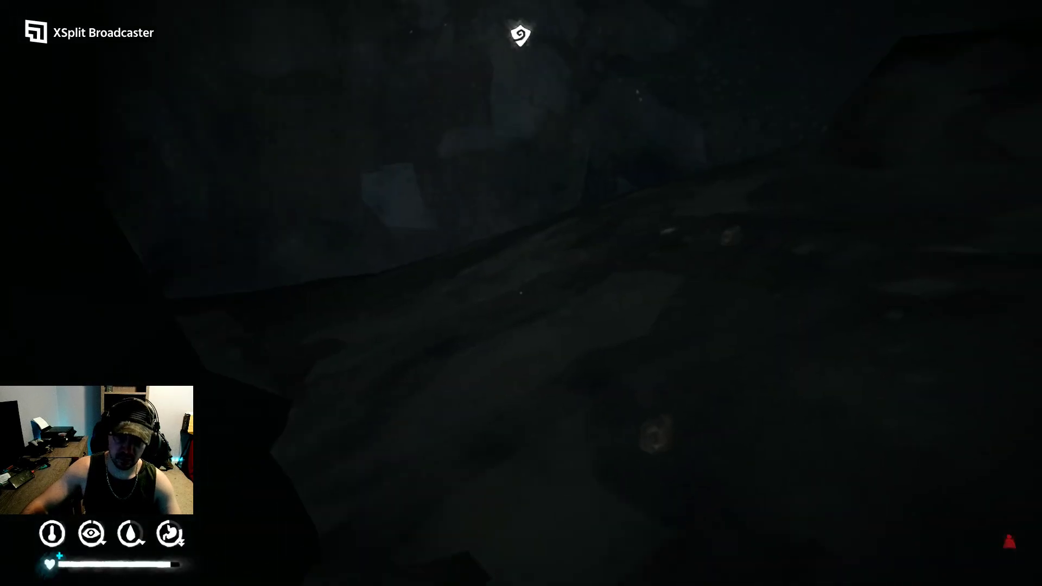
pyautogui.click(521, 293)
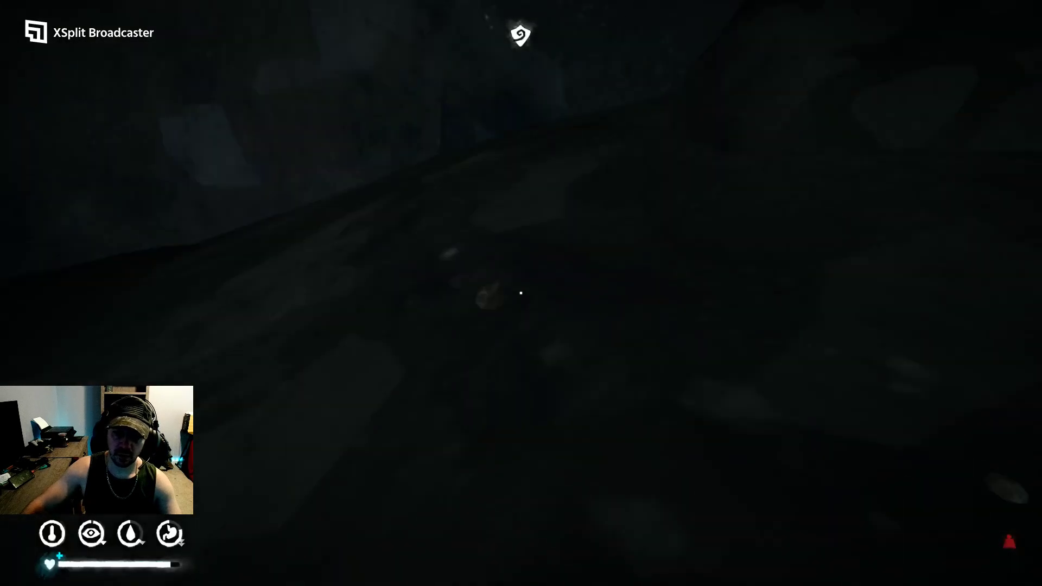
pyautogui.click(520, 293)
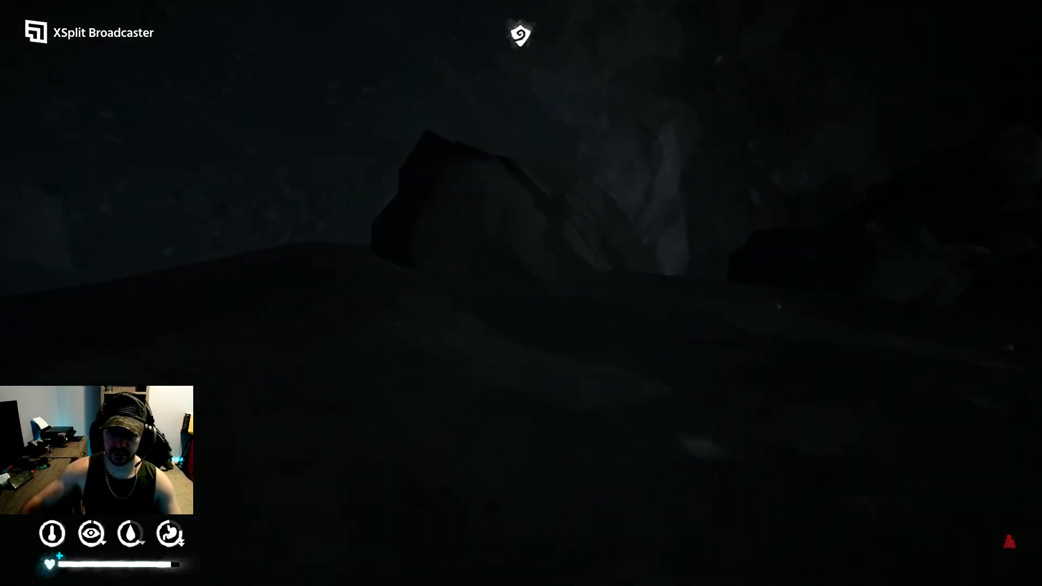
pyautogui.press('w')
pyautogui.press('w')
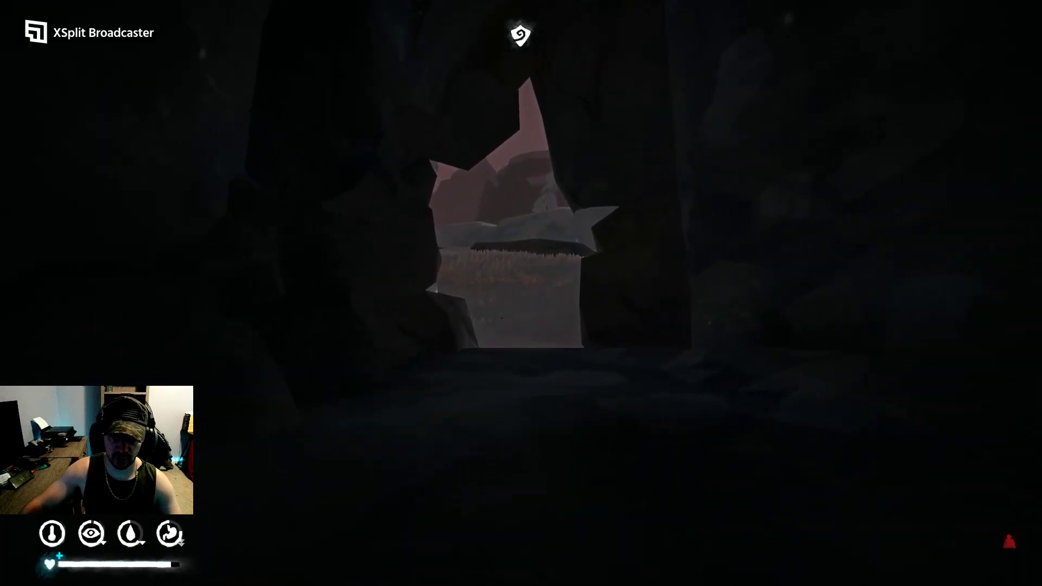
# - Walk out of the cave and across the snowy slope
pyautogui.press('w')
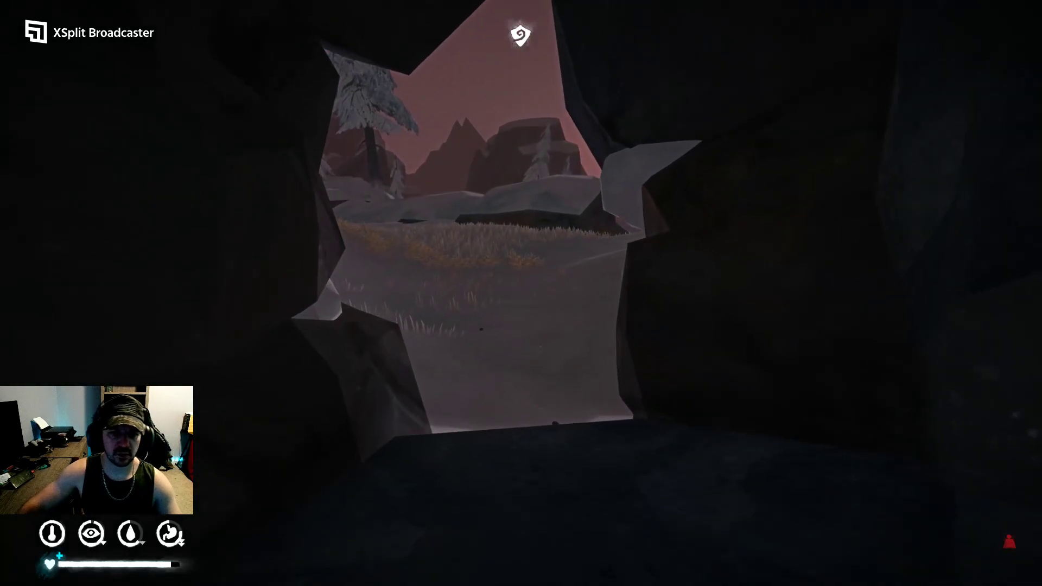
pyautogui.press('w')
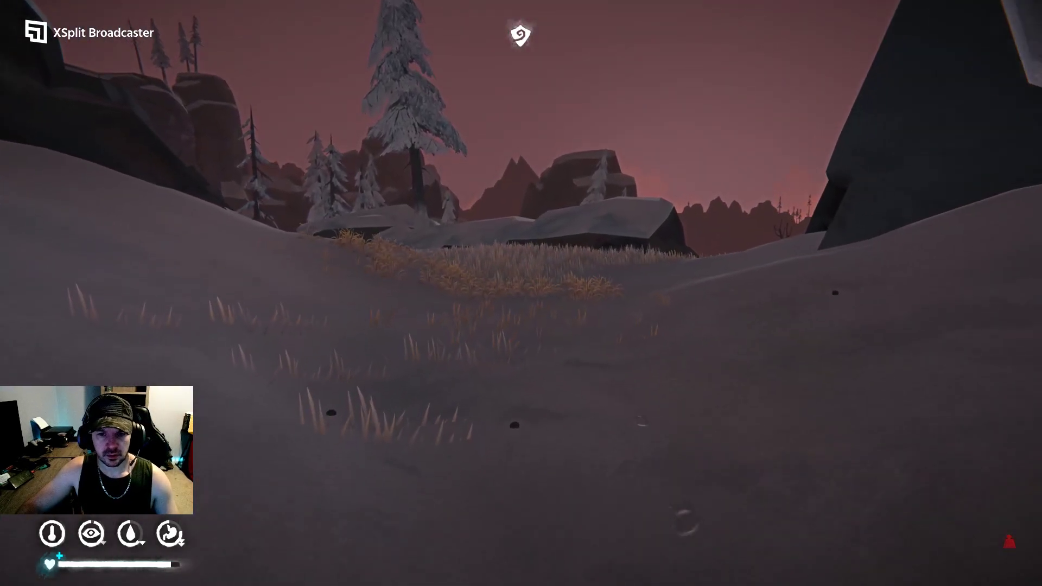
pyautogui.press('w')
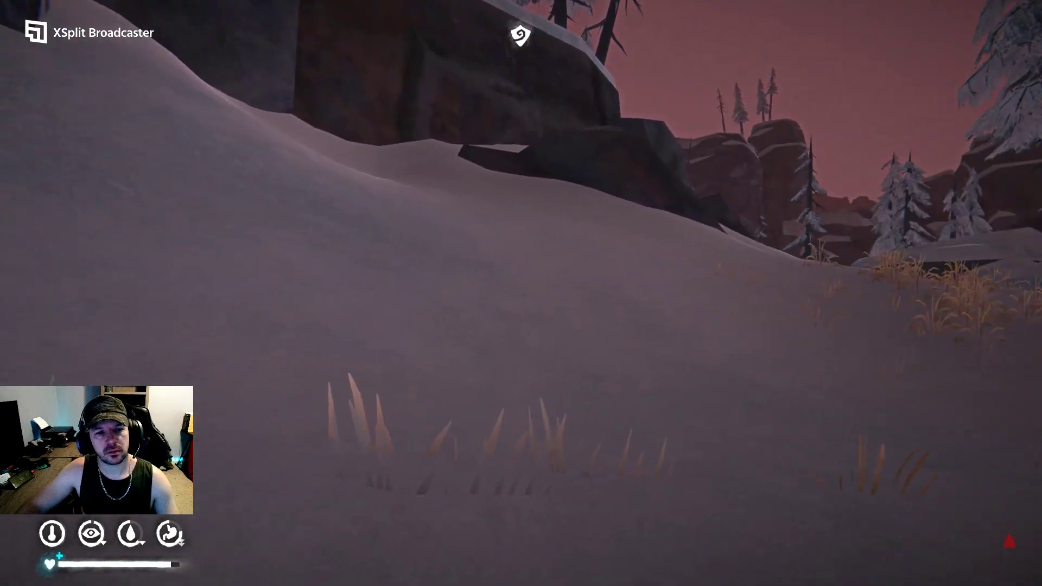
# - Check the area map from the quick action wheel, then close it
pyautogui.press('q')
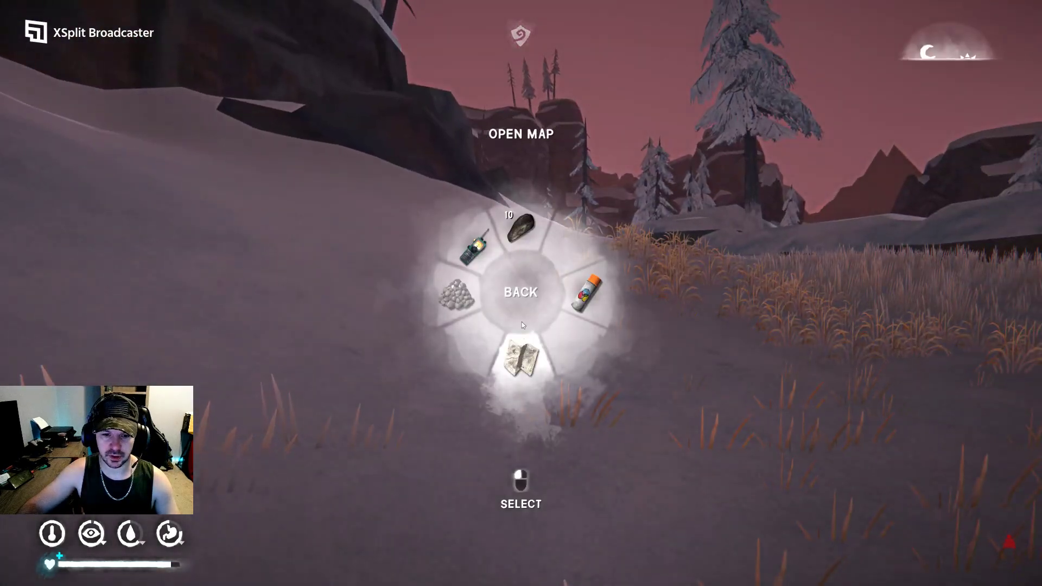
pyautogui.click(522, 312)
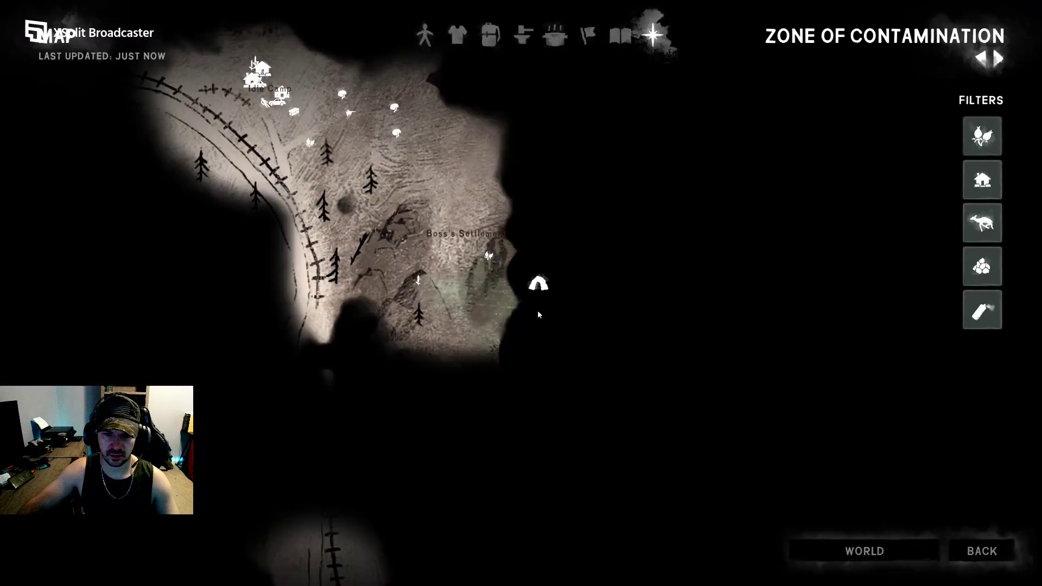
pyautogui.press('Escape')
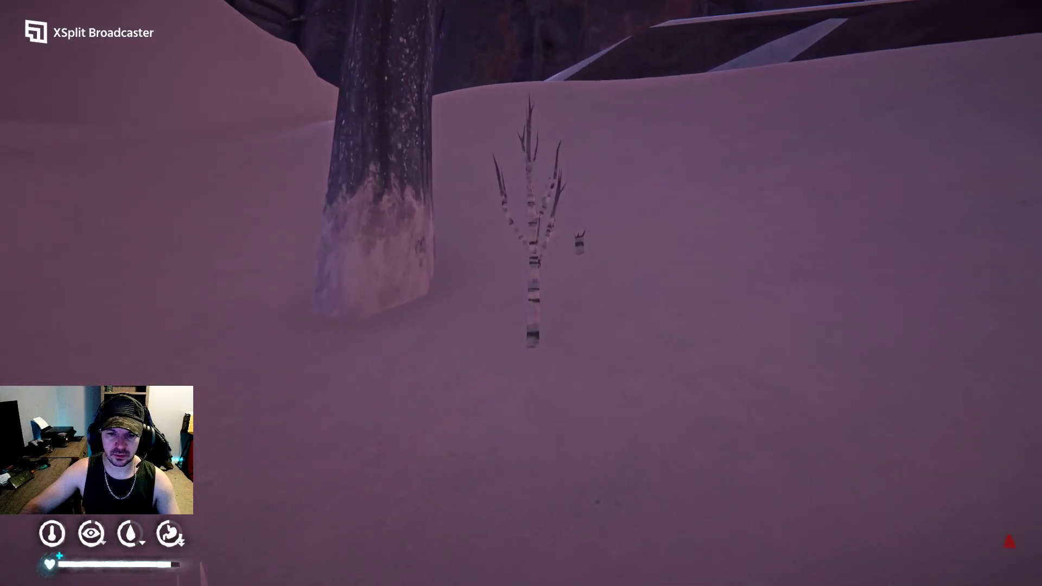
# - Harvest the green birch sapling
pyautogui.click(522, 293)
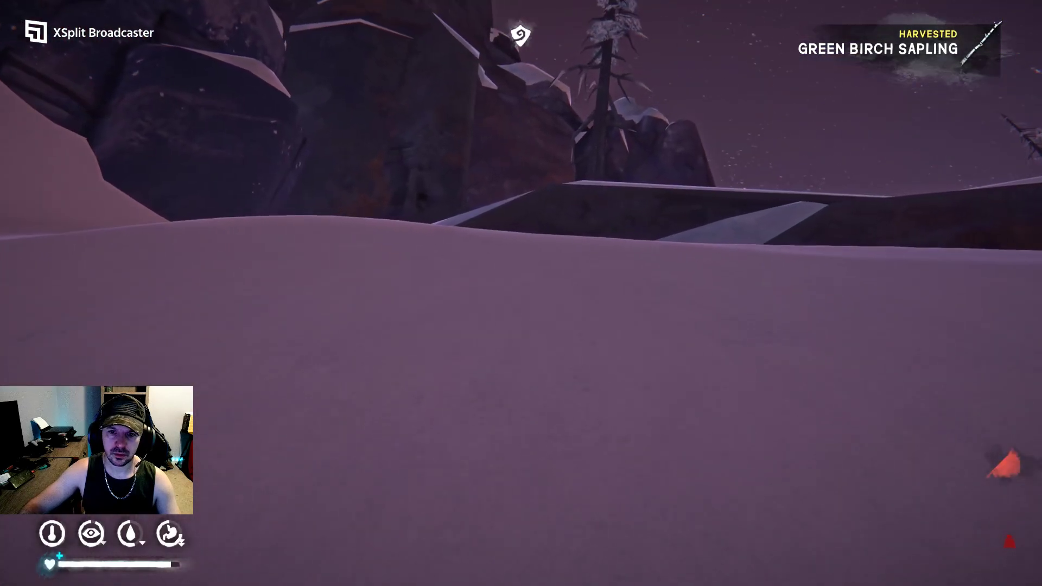
pyautogui.moveTo(521, 293); pyautogui.dragTo(521, 294)
pyautogui.press('w')
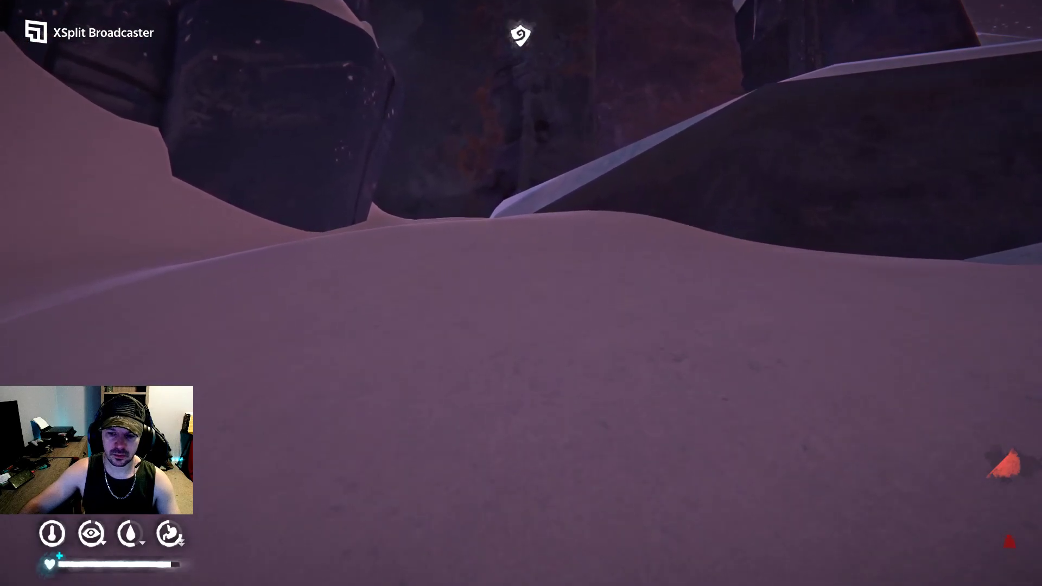
# - Cross the snow ledge toward the rocks and walk past the tree trunk
pyautogui.press('w')
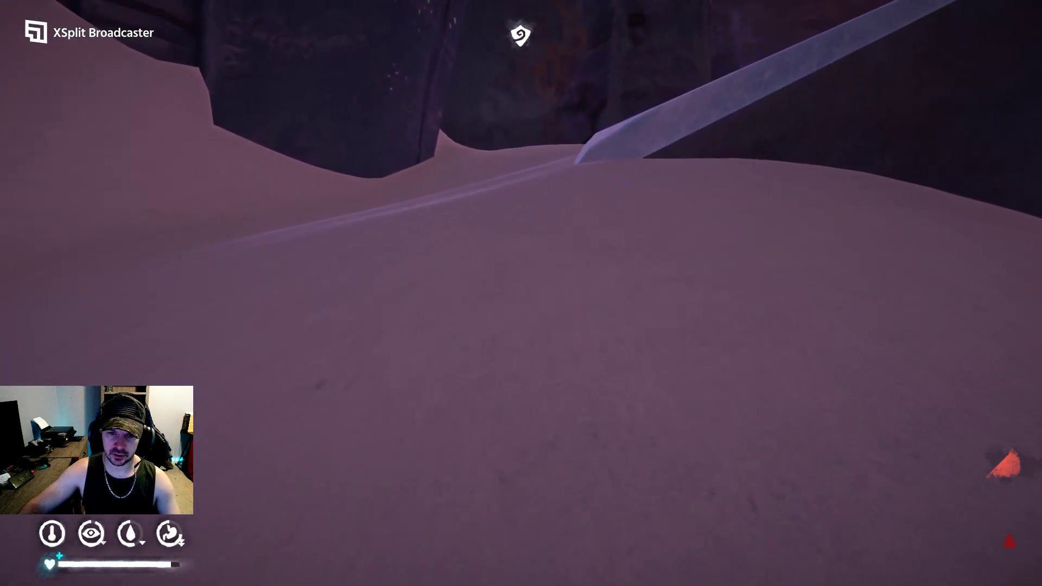
pyautogui.press('w')
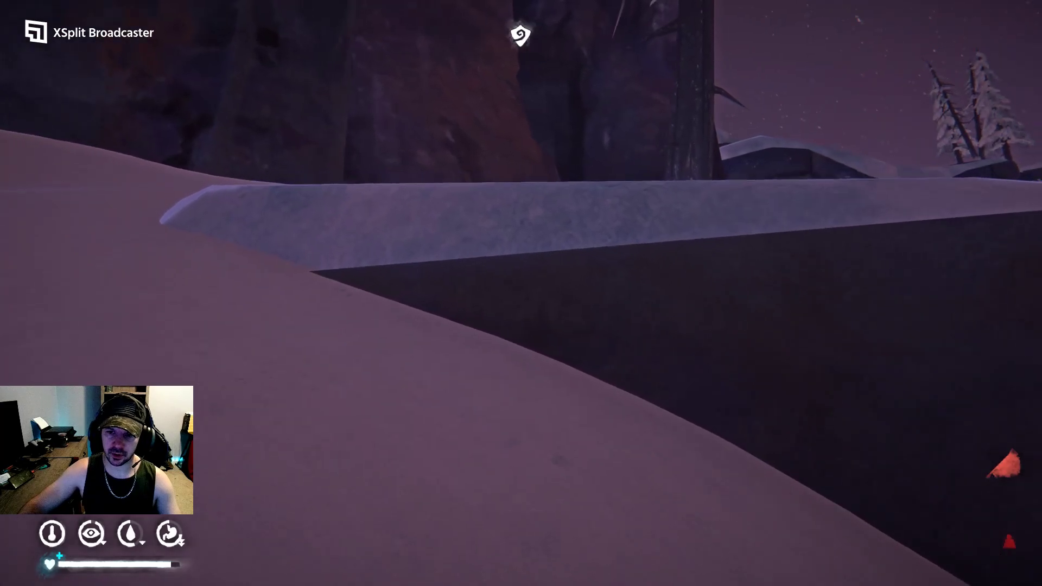
pyautogui.press('w')
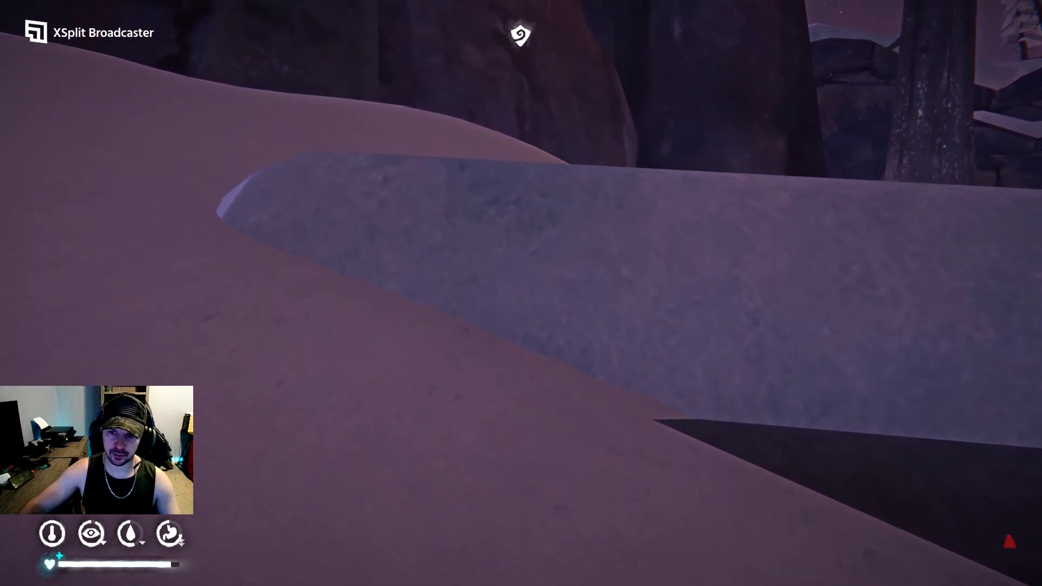
pyautogui.press('w')
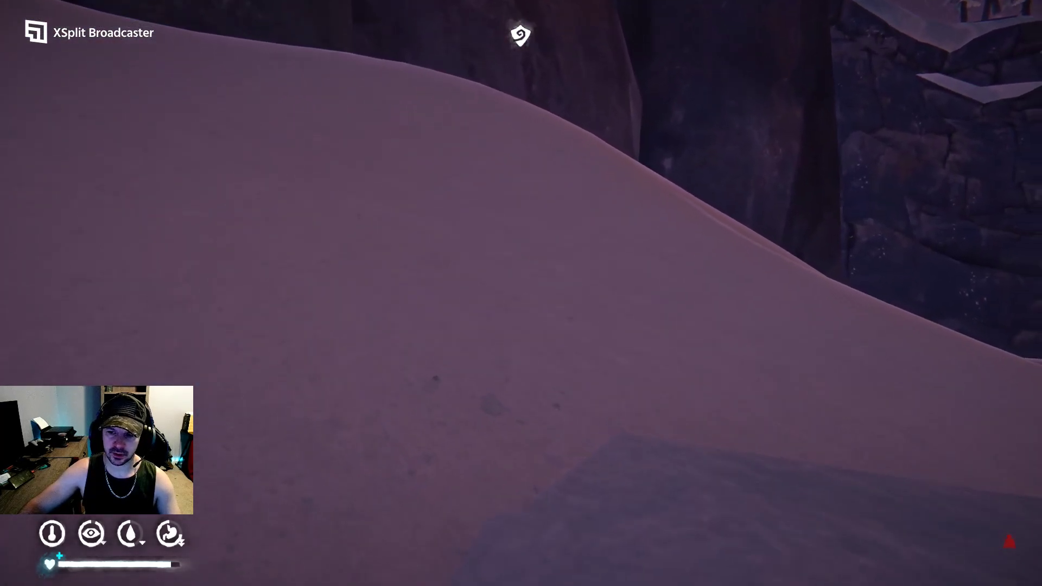
pyautogui.press('w')
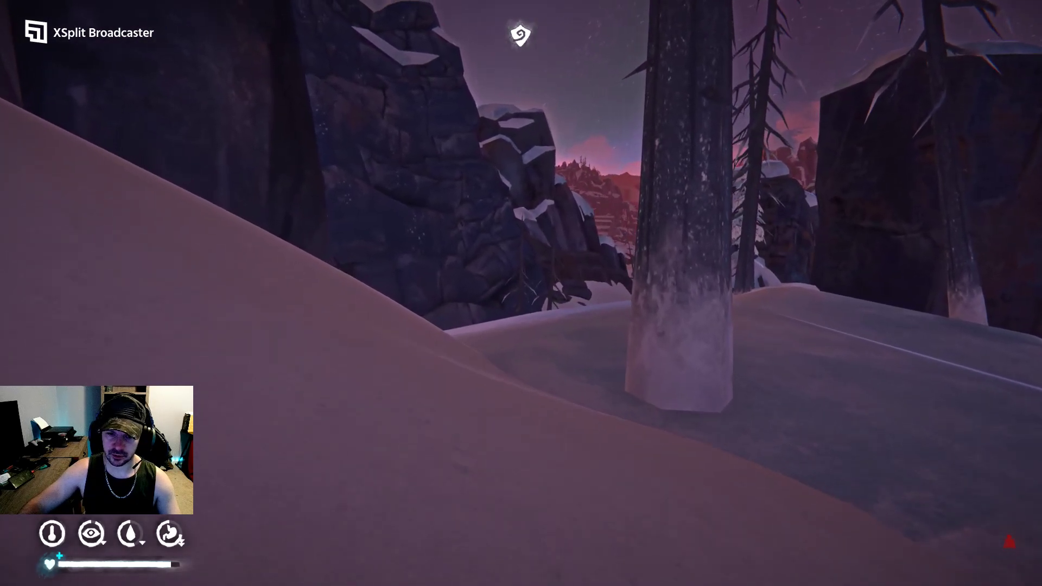
pyautogui.press('w')
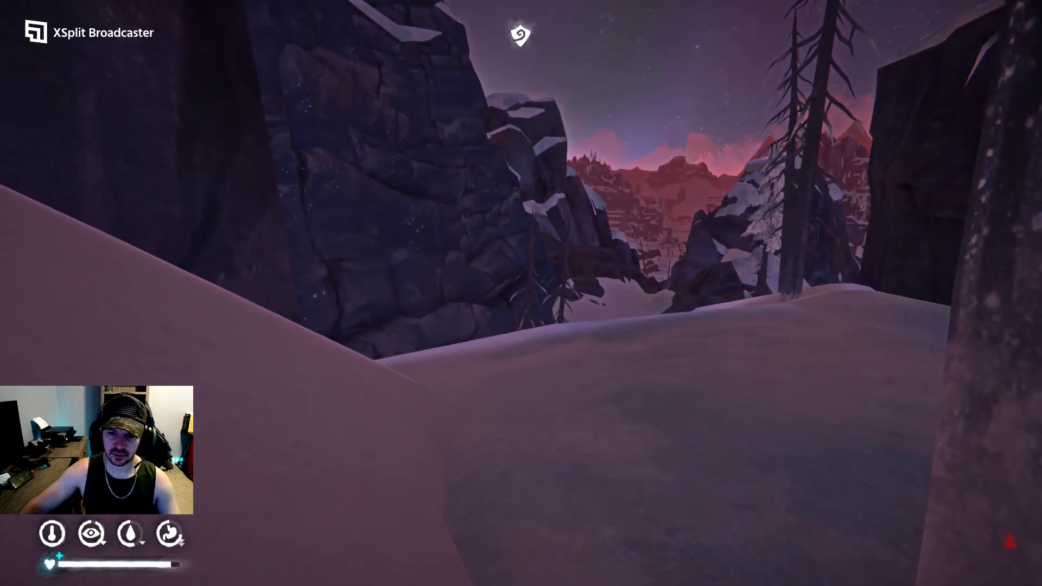
pyautogui.press('w')
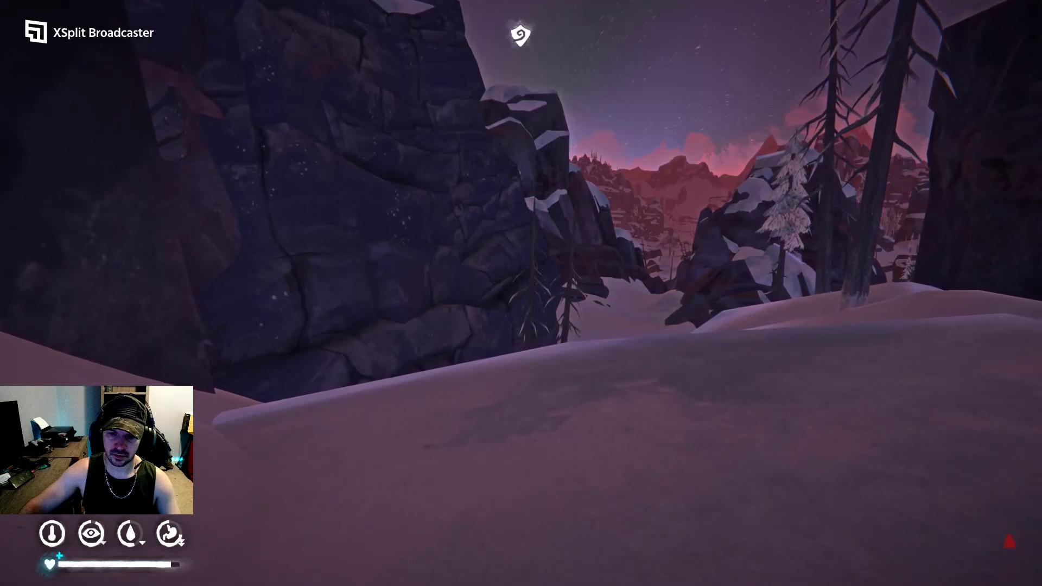
pyautogui.press('w')
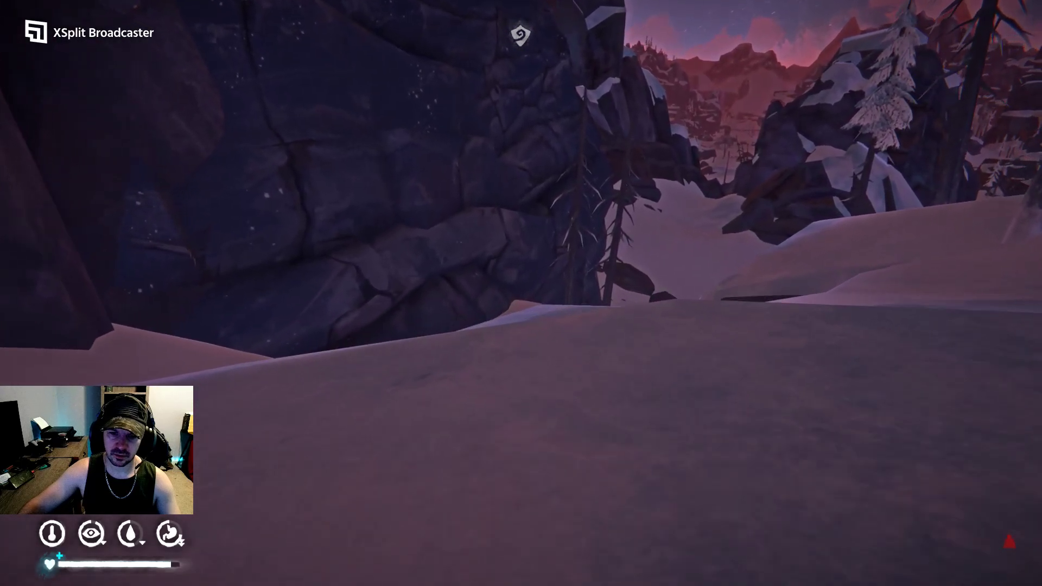
# - Follow the snow ledges down toward the cliff and bring up the Zone of Contamination map
pyautogui.press('w')
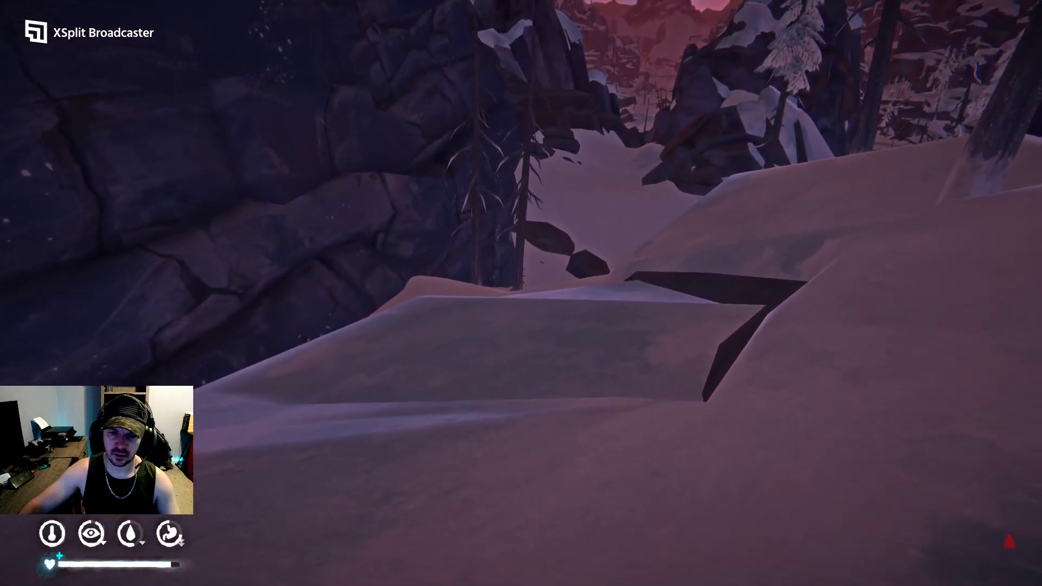
pyautogui.press('w')
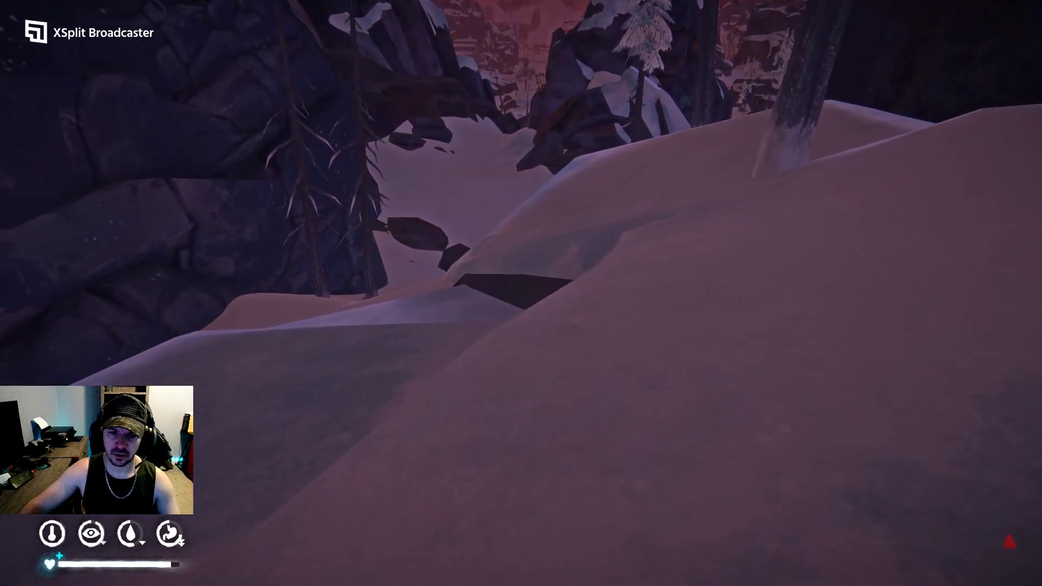
pyautogui.press('w')
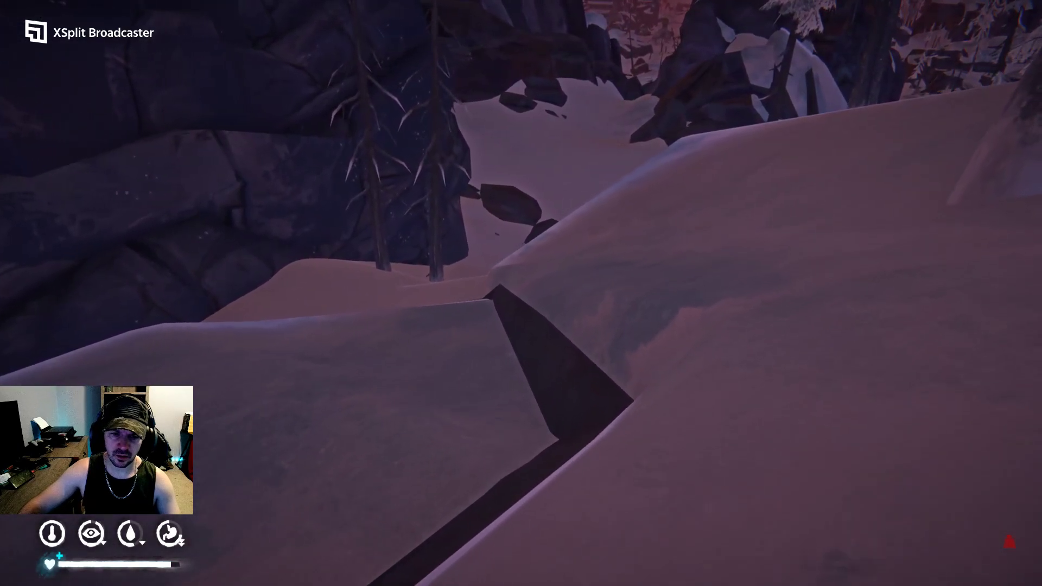
pyautogui.press('w')
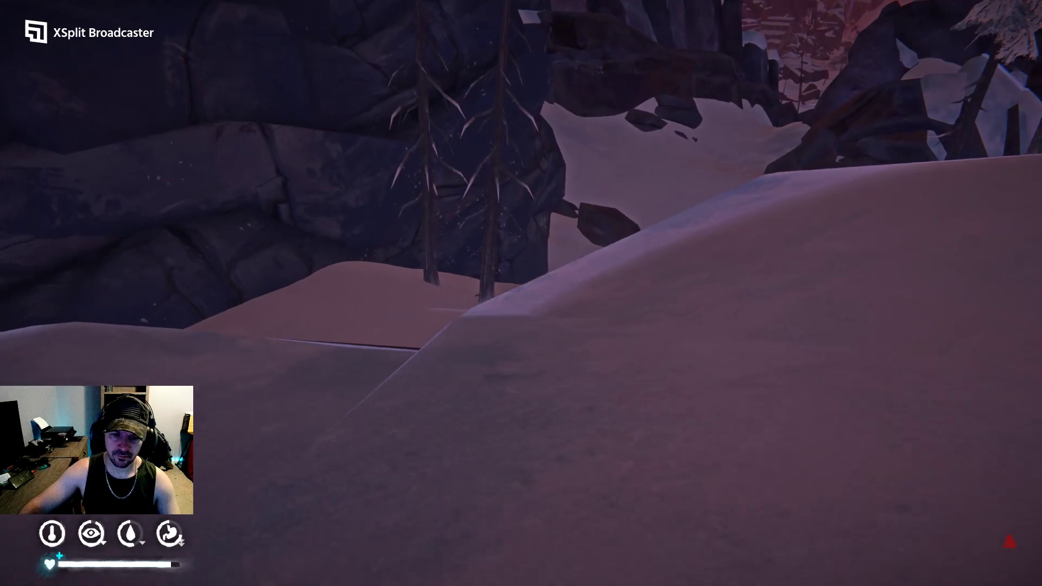
pyautogui.press('w')
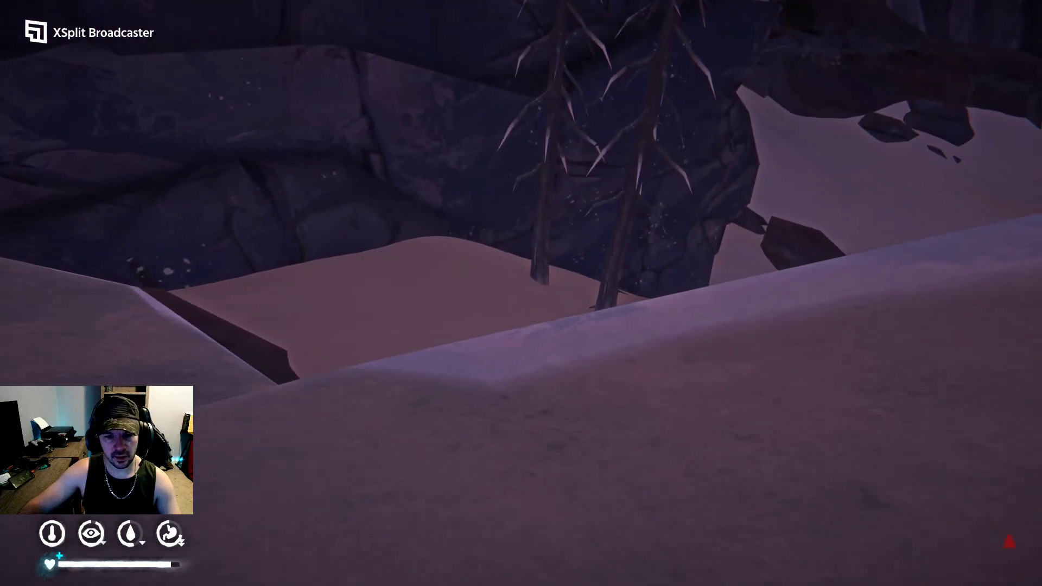
pyautogui.press('w')
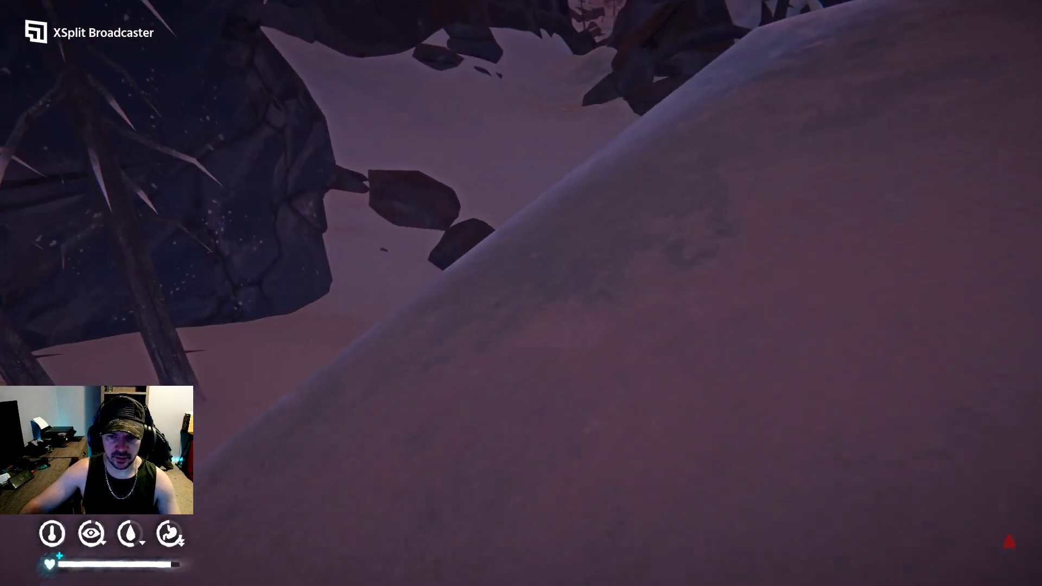
pyautogui.press('w')
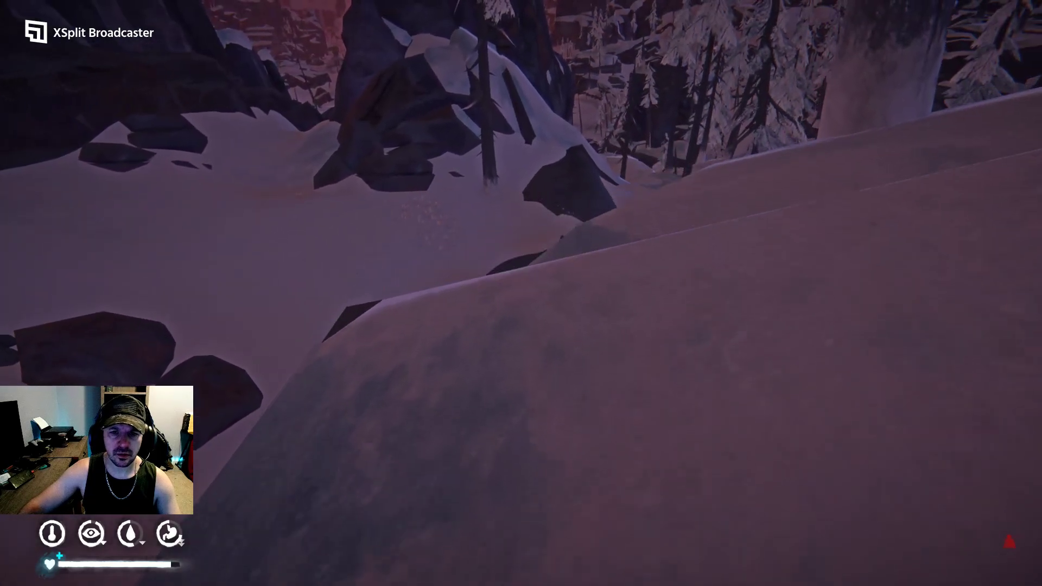
pyautogui.press('w')
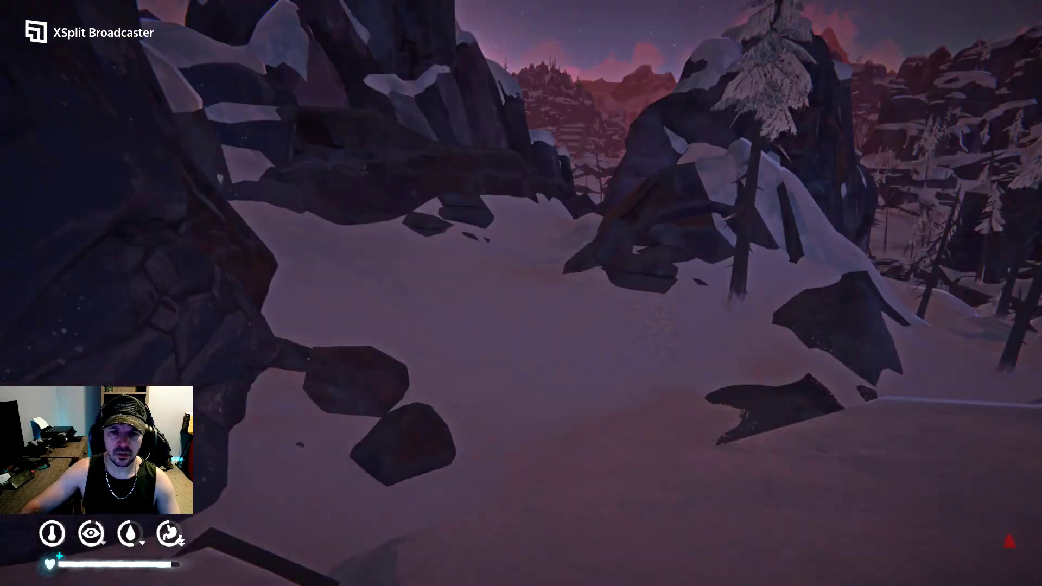
pyautogui.press('Tab')
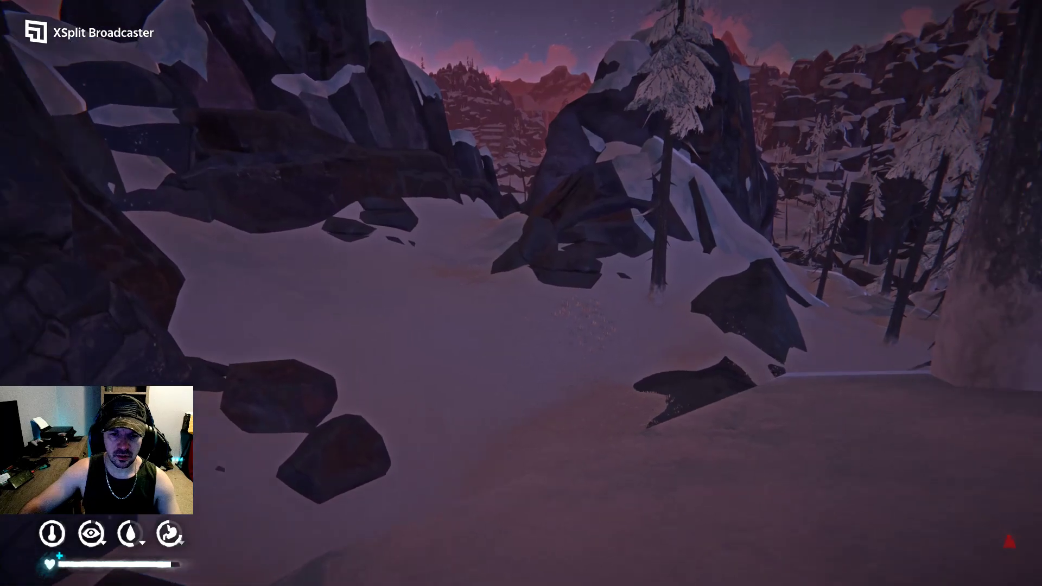
pyautogui.press('m')
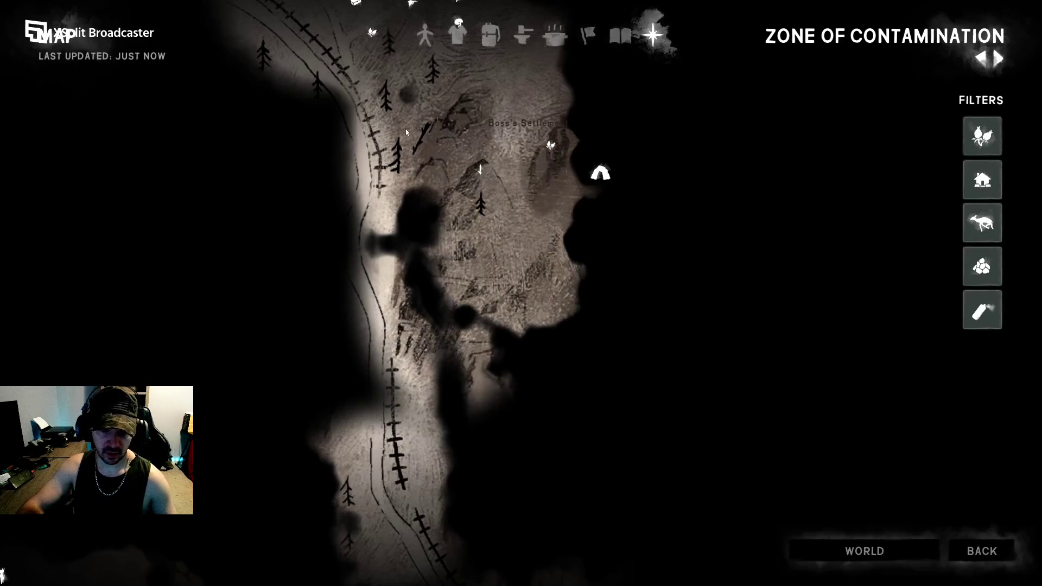
# - Drag the map until Idle Camp, Harrowed Residence, Forgotten Exploration and Boss's Settlement are visible
pyautogui.moveTo(408, 119)
pyautogui.mouseDown()
pyautogui.moveTo(473, 268)
pyautogui.moveTo(506, 311)
pyautogui.mouseUp()
pyautogui.moveTo(522, 423)
pyautogui.mouseDown()
pyautogui.moveTo(430, 353)
pyautogui.moveTo(489, 521)
pyautogui.mouseUp()
pyautogui.moveTo(562, 228); pyautogui.dragTo(570, 380)
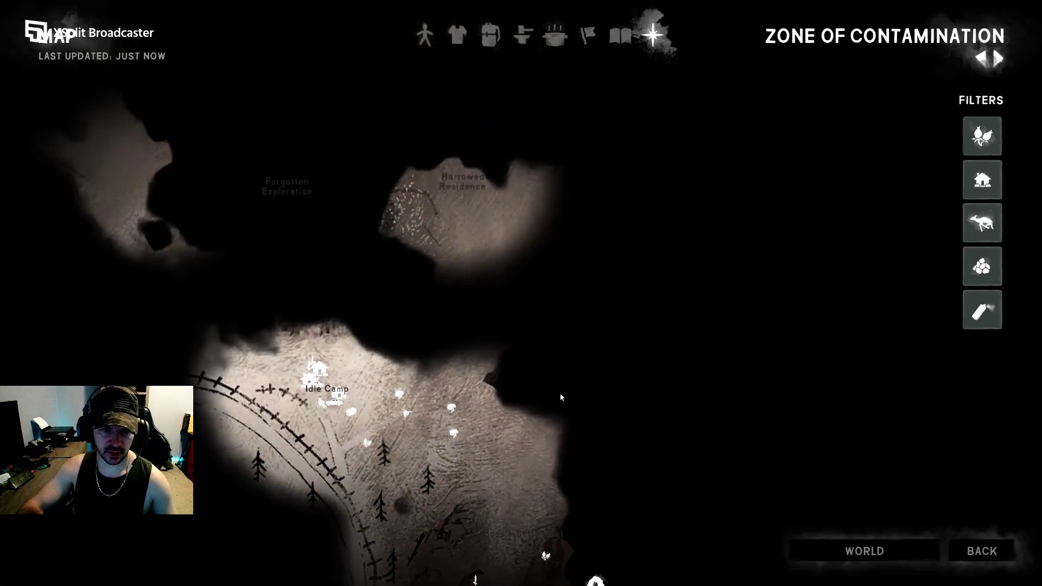
pyautogui.moveTo(521, 270)
pyautogui.mouseDown()
pyautogui.moveTo(552, 352)
pyautogui.moveTo(590, 367)
pyautogui.mouseUp()
pyautogui.moveTo(521, 258); pyautogui.dragTo(400, 99)
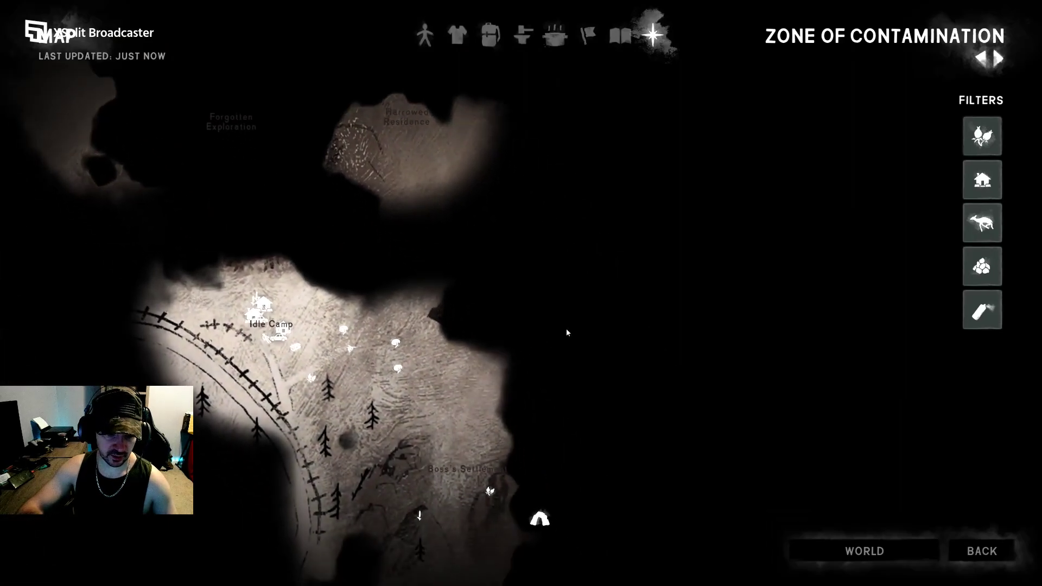
# - Close the map and sprint through the snowy woods along the snow bank
pyautogui.press('Escape')
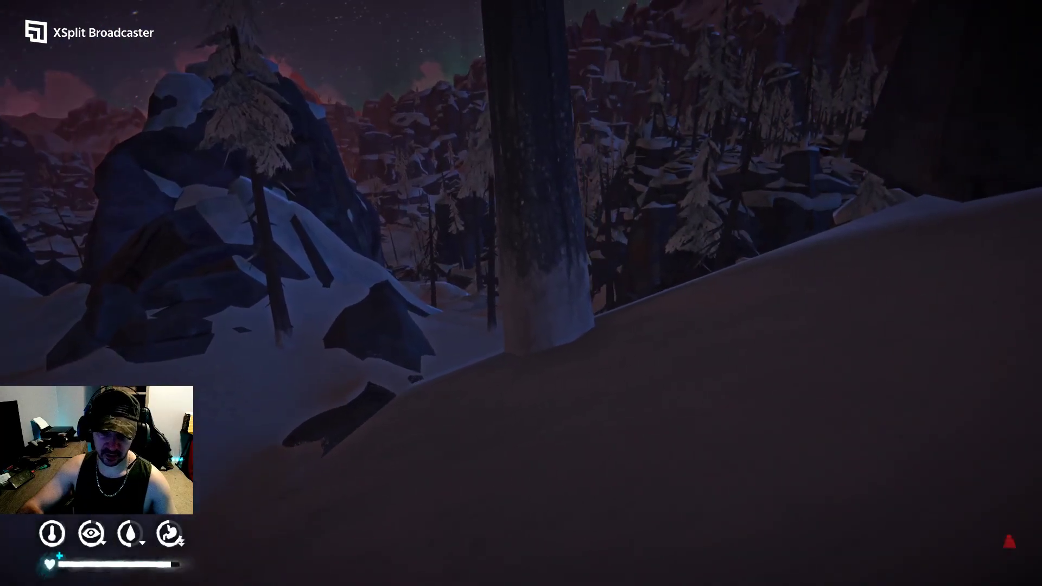
pyautogui.press('w')
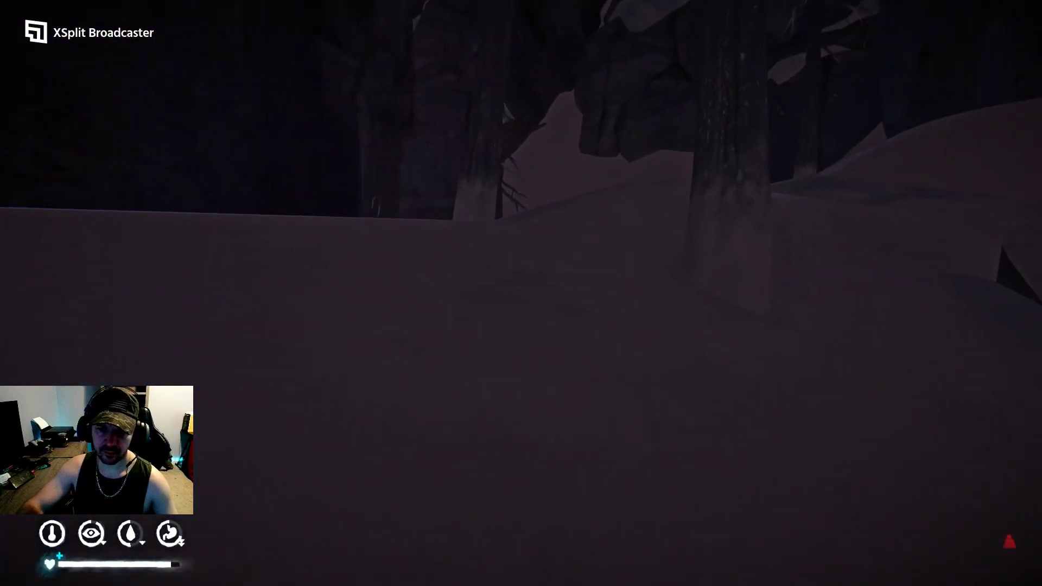
pyautogui.press('w')
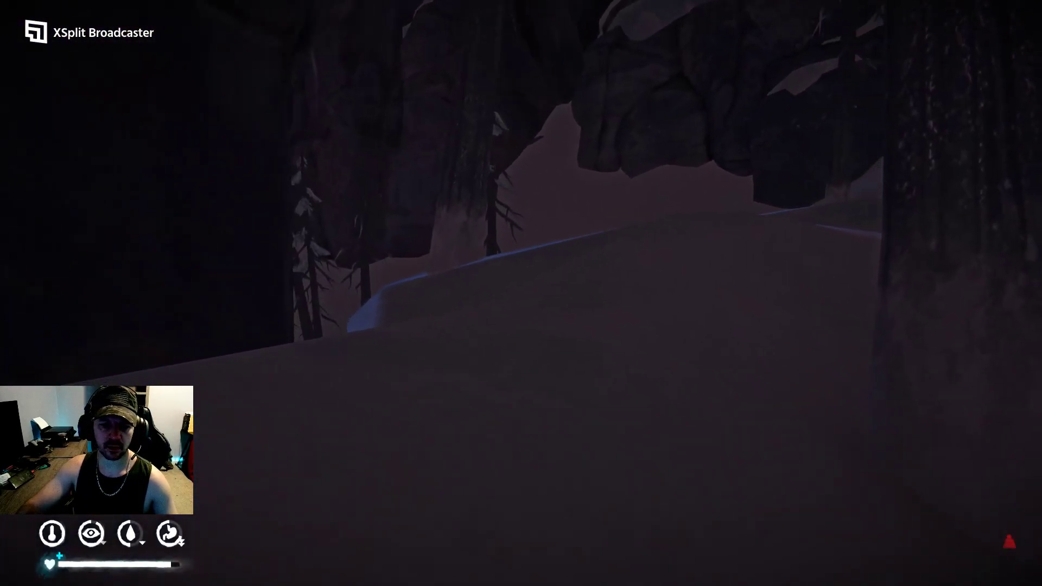
pyautogui.press('shift')
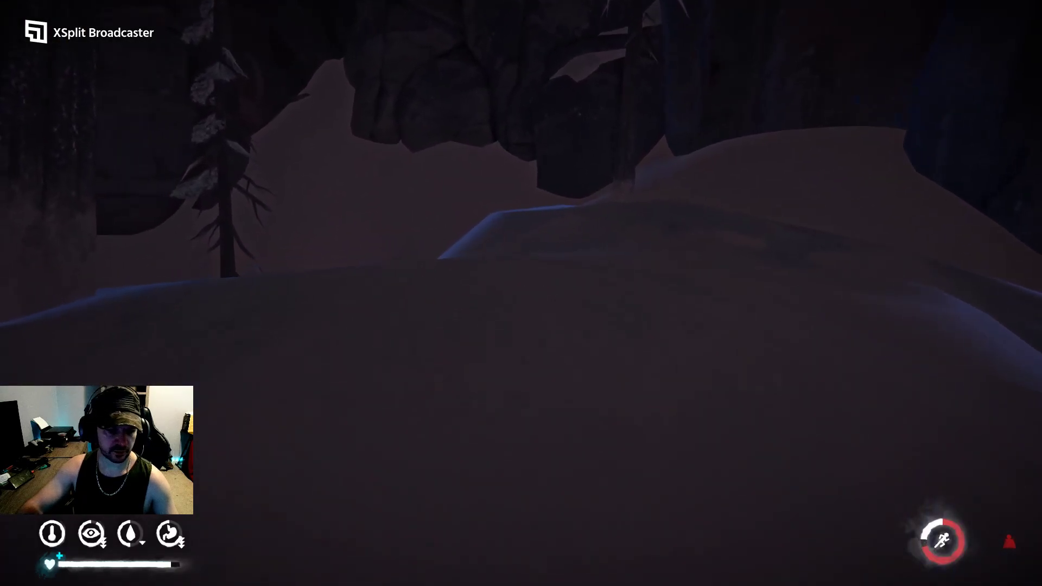
pyautogui.press('w')
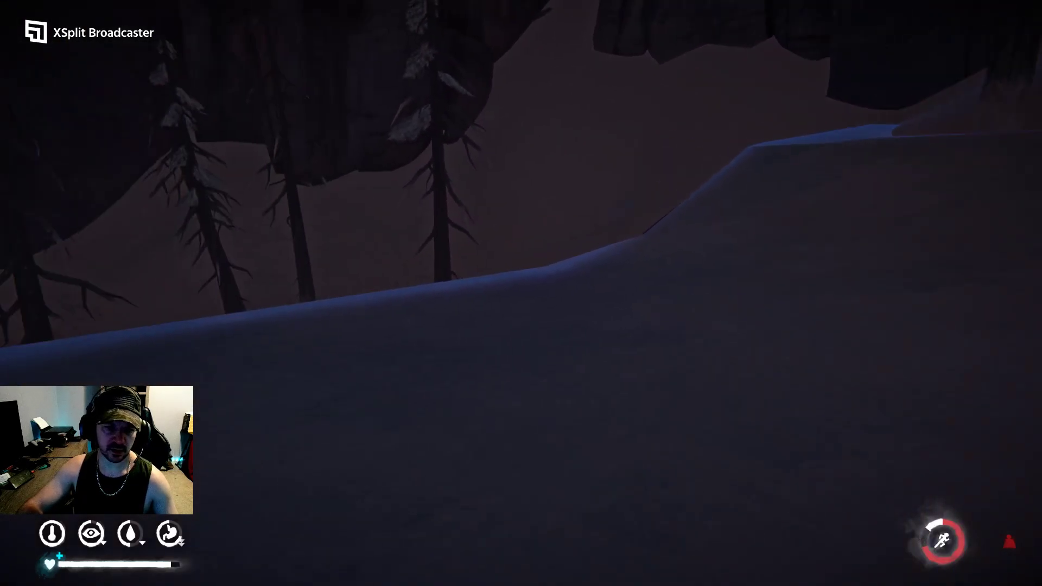
pyautogui.press('w')
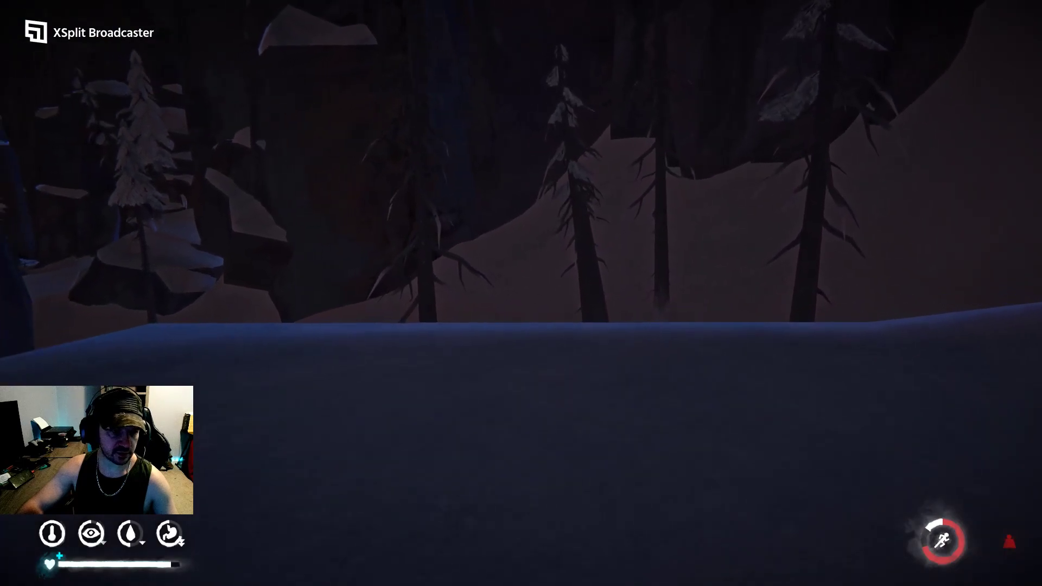
# - Climb past the rock face and large trunk to the mountain view under the aurora
pyautogui.press('w')
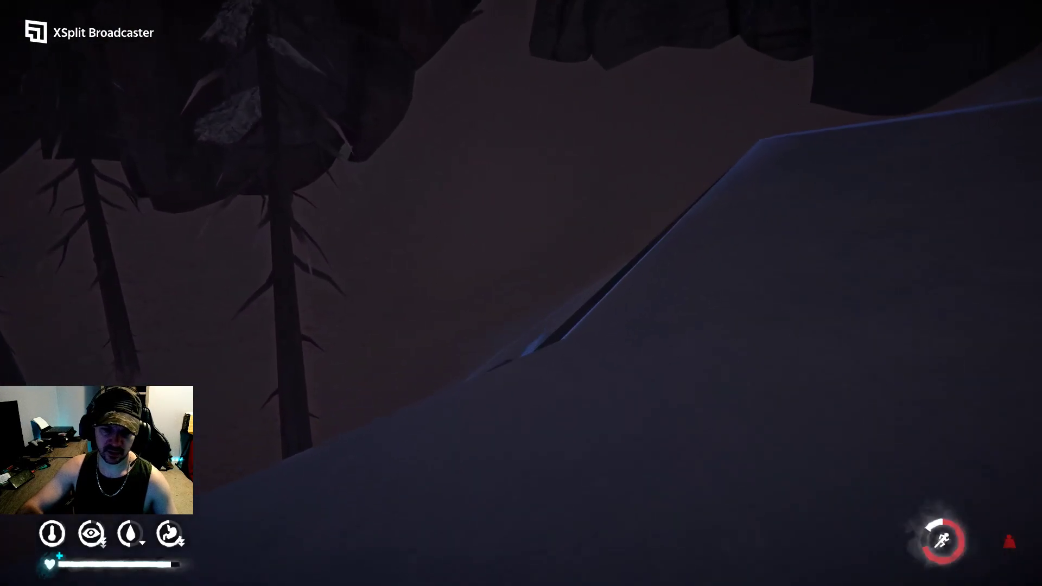
pyautogui.press('w')
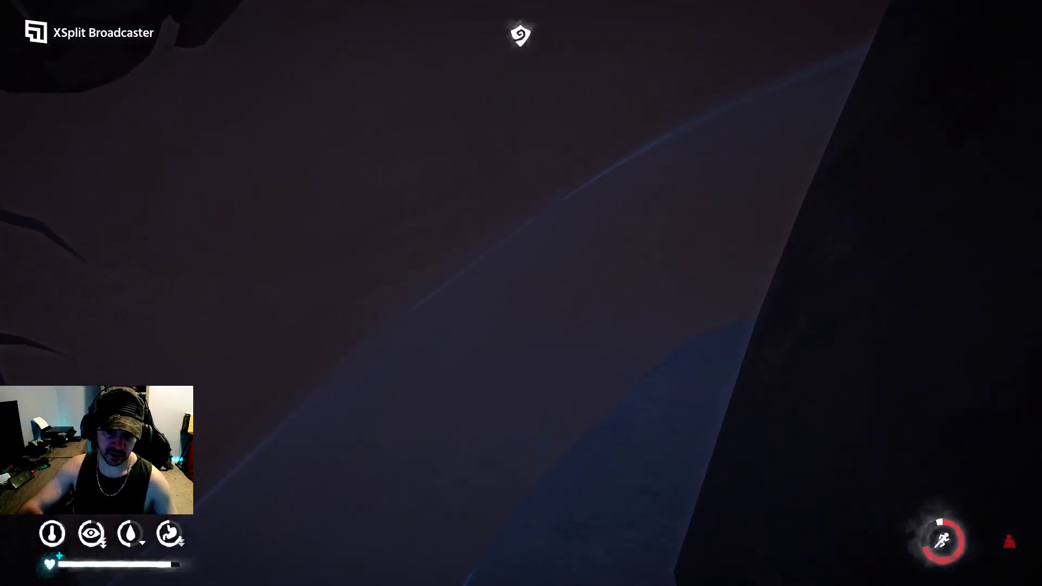
pyautogui.press('w')
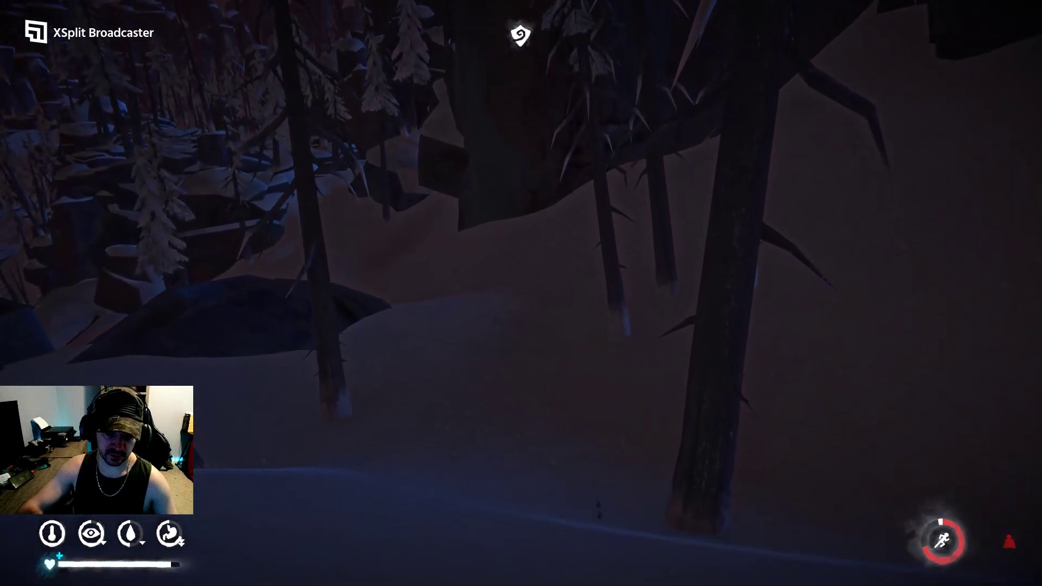
pyautogui.press('w')
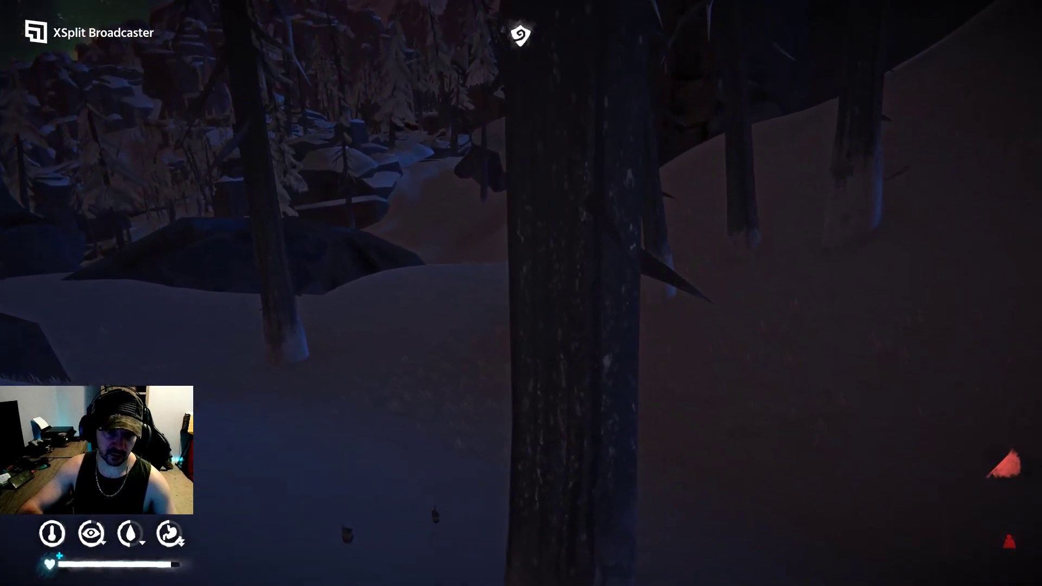
pyautogui.press('w')
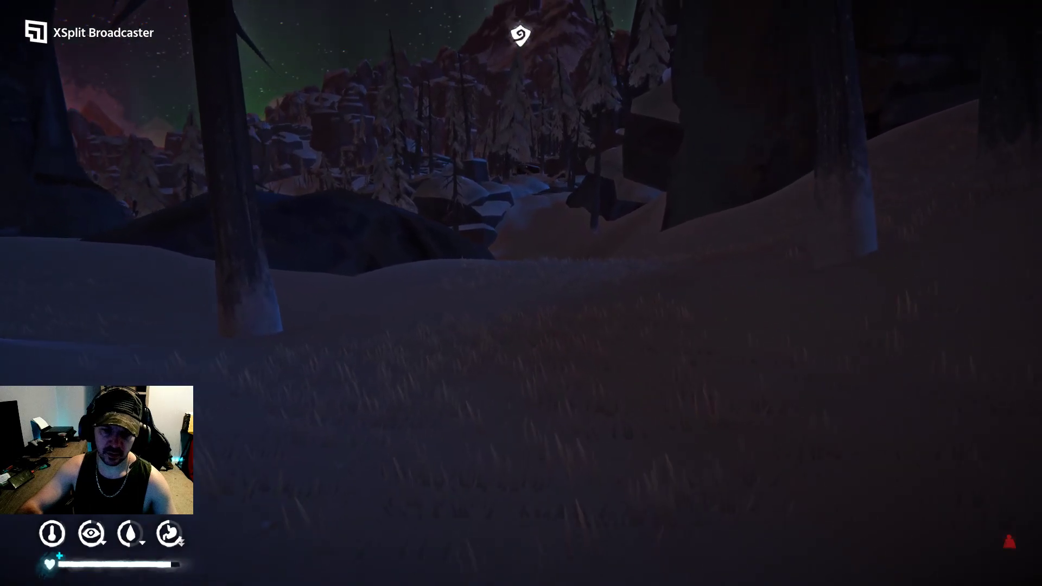
pyautogui.press('w')
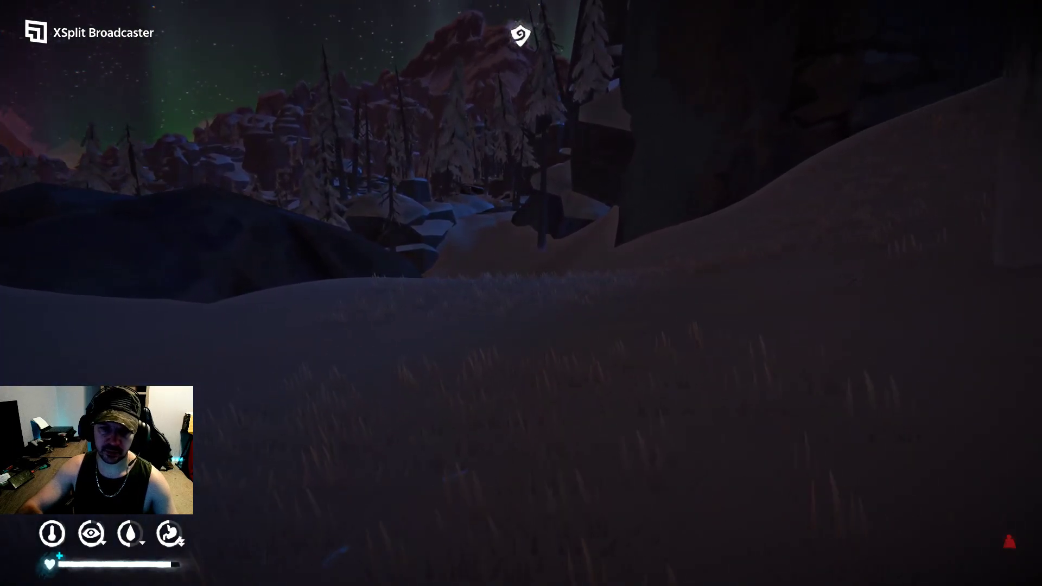
pyautogui.press('shift')
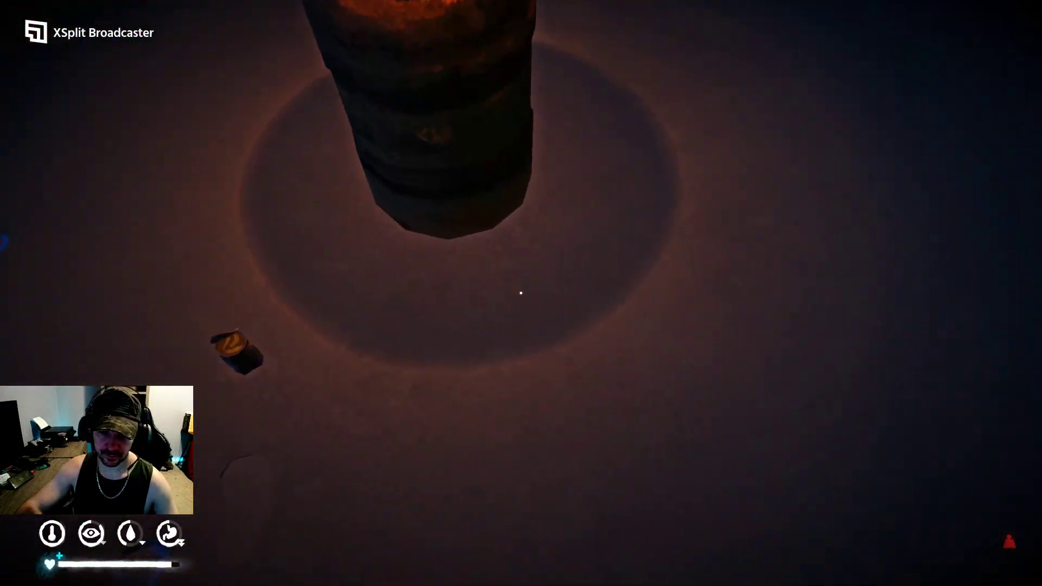
# - Place the bear skin bedroll beside the fire barrel and drink the cup of herbal tea
pyautogui.press('Tab')
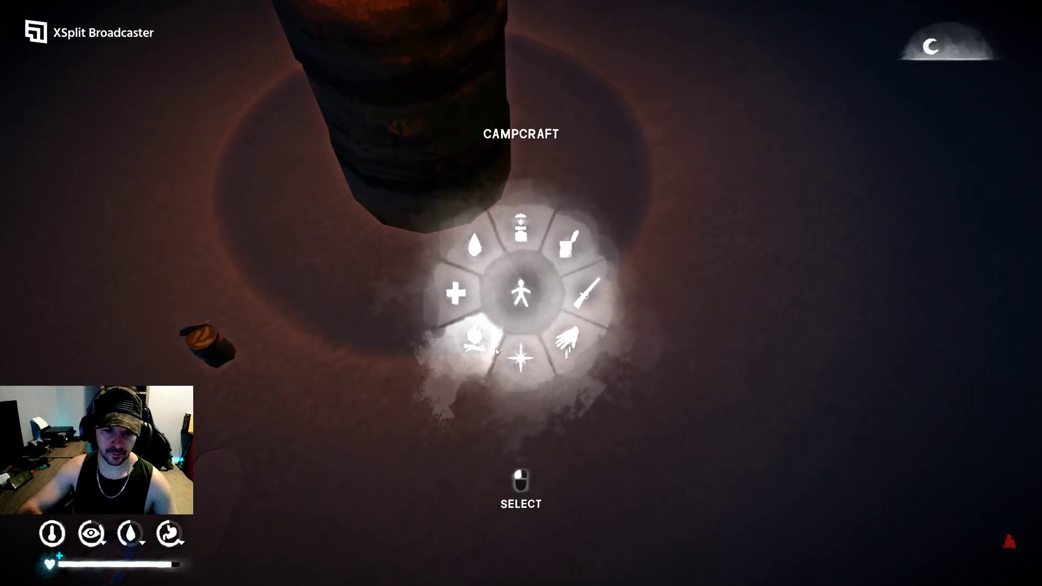
pyautogui.click(496, 351)
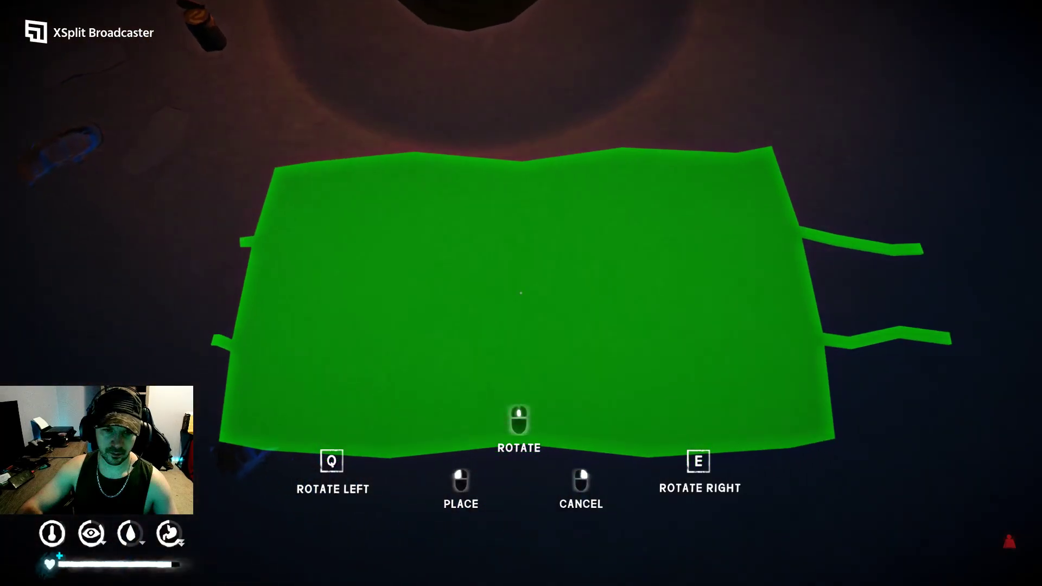
pyautogui.click(521, 294)
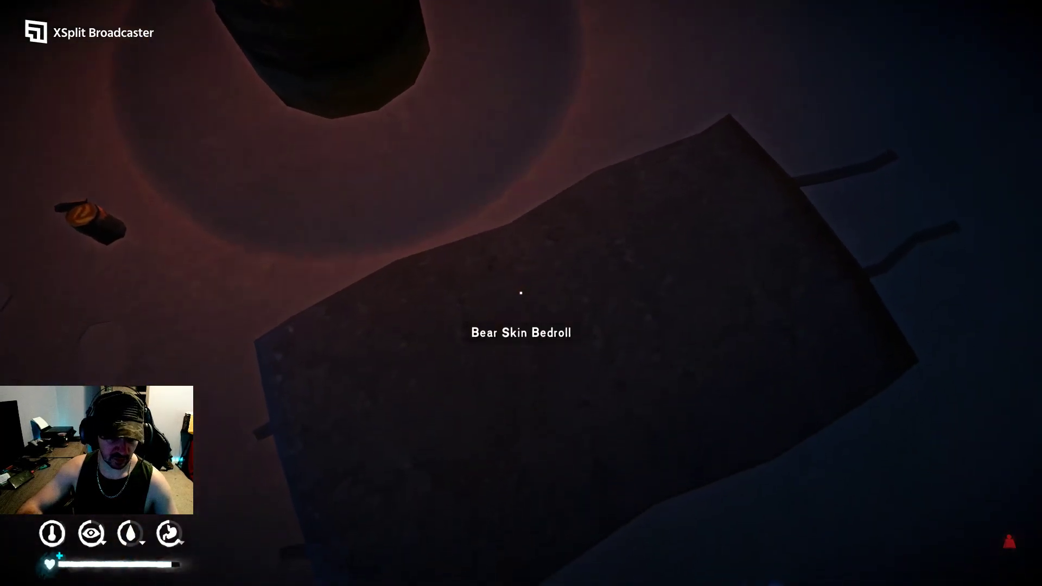
pyautogui.press('Tab')
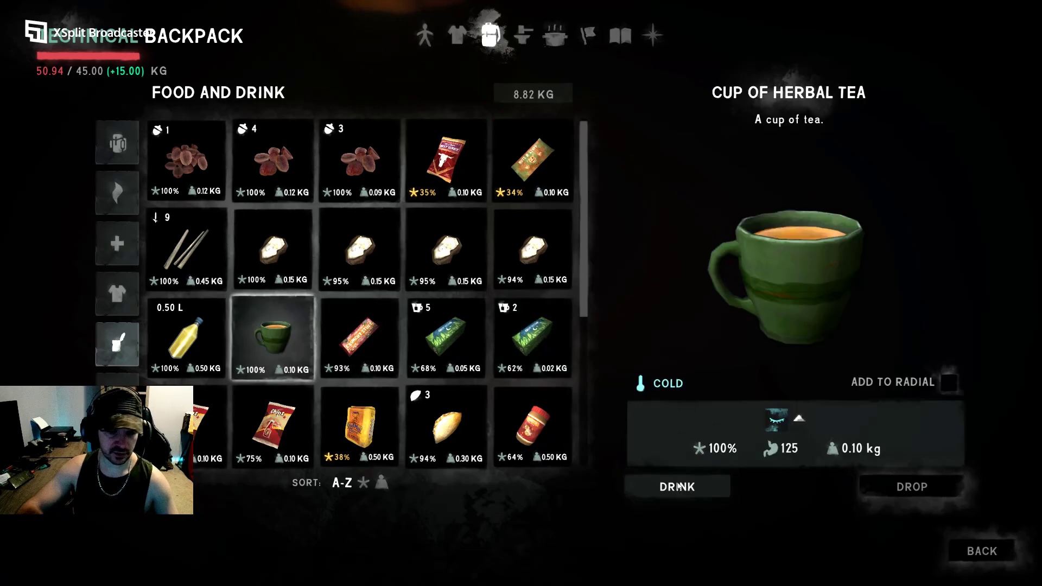
pyautogui.click(295, 347)
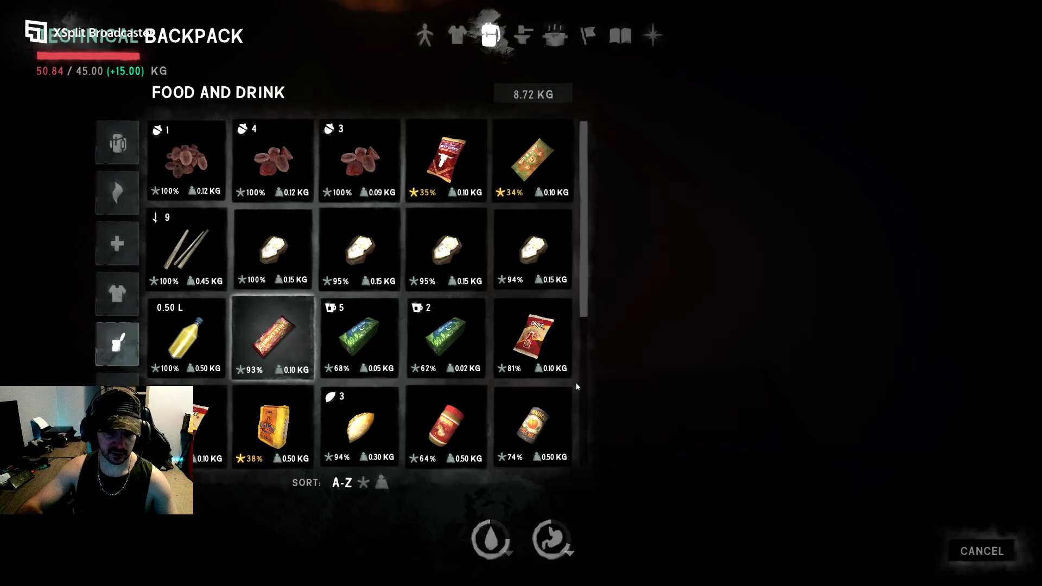
pyautogui.scroll(-1, 426, 379)
pyautogui.scroll(-2, 425, 378)
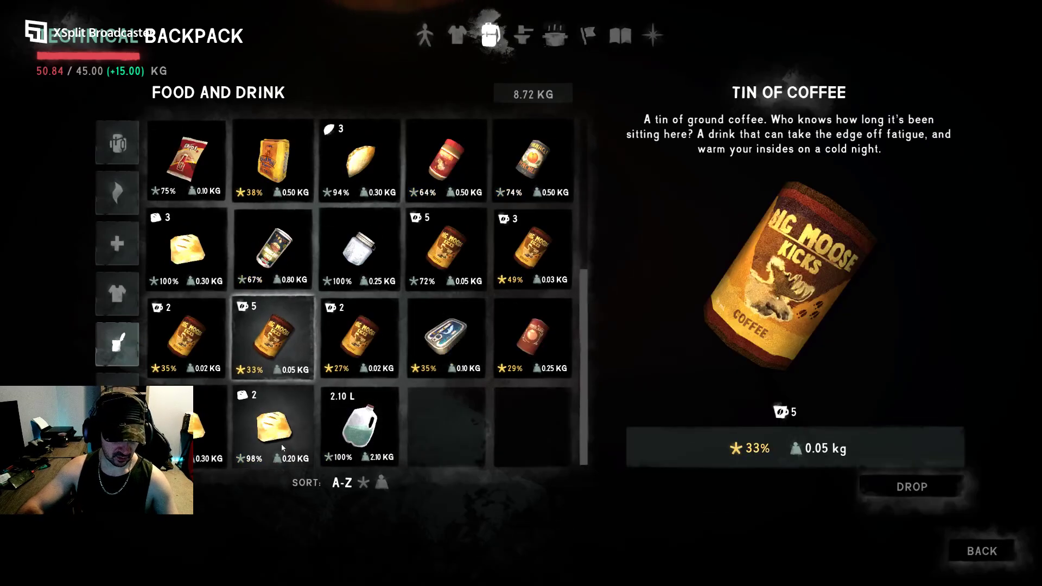
pyautogui.scroll(2, 289, 375)
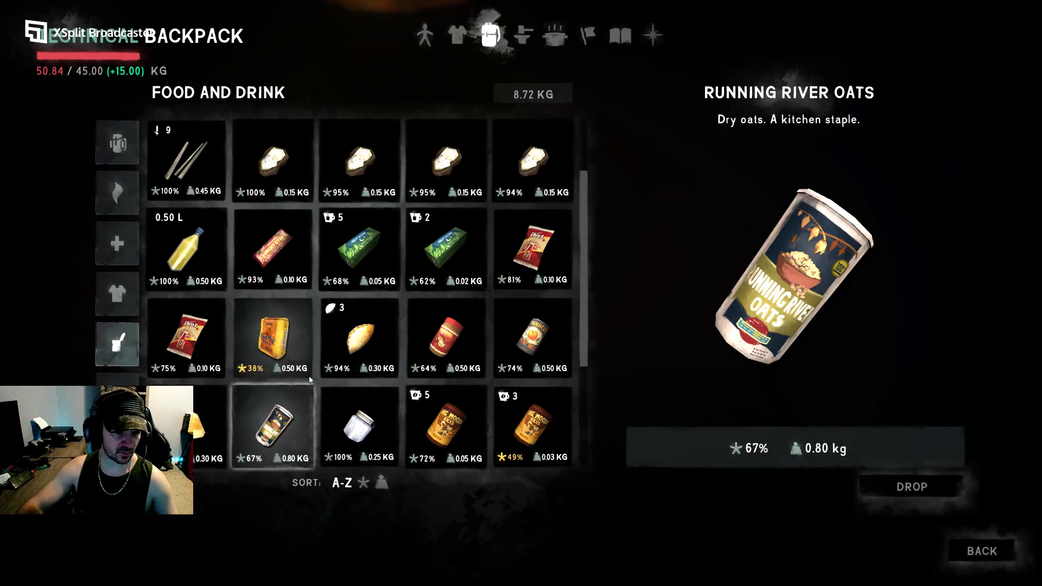
# - Eat the ketchup chips and cooked potato, drink 0.23 L of potable water, then leave the backpack
pyautogui.click(688, 485)
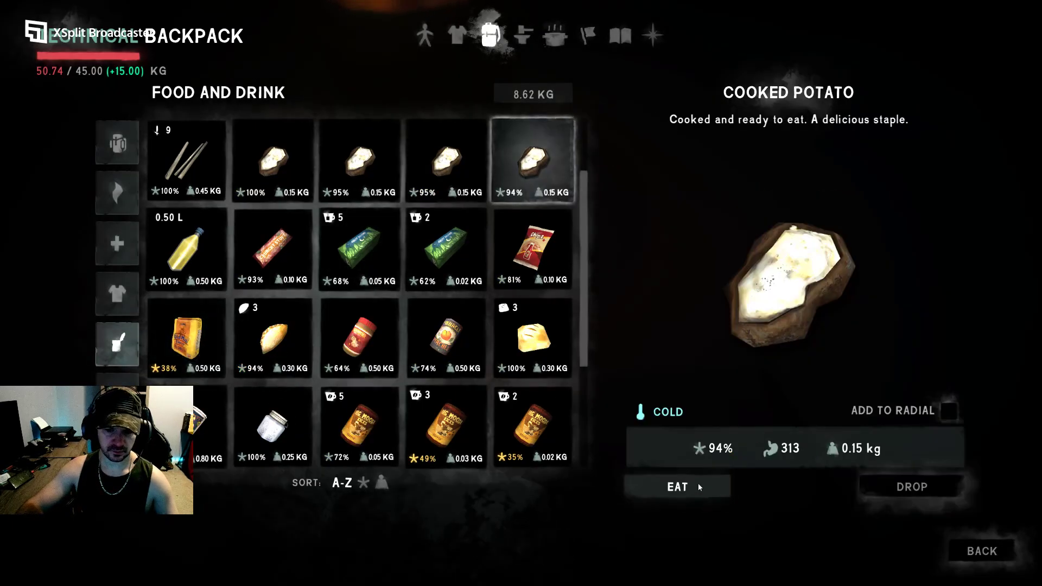
pyautogui.click(677, 485)
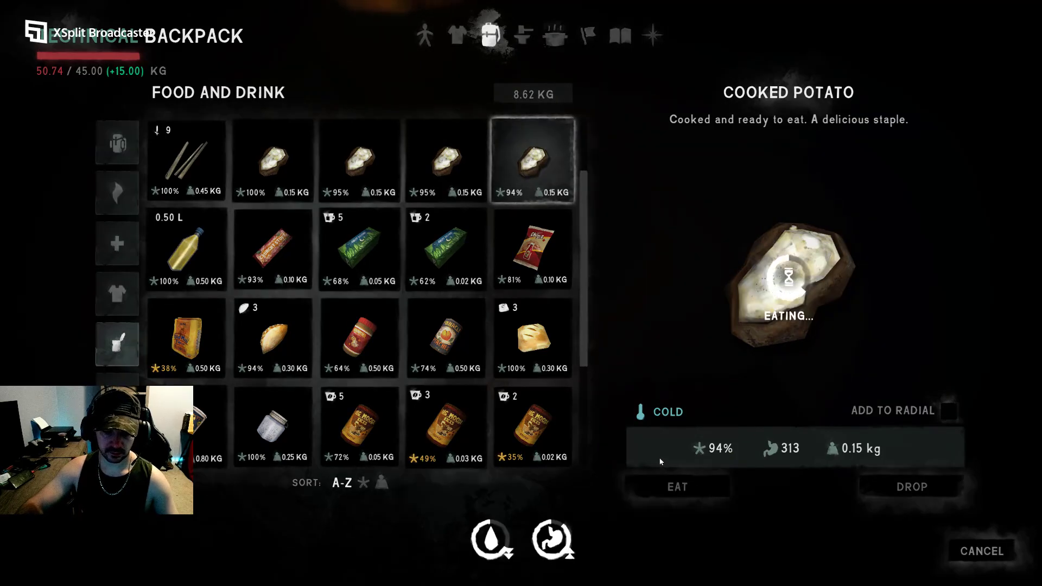
pyautogui.scroll(-2, 458, 421)
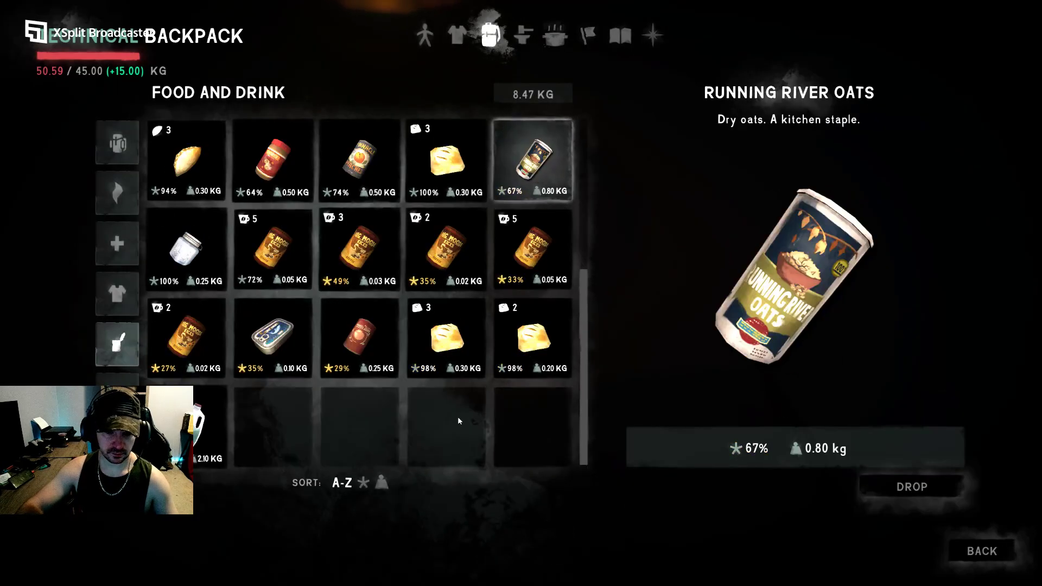
pyautogui.click(210, 443)
pyautogui.click(688, 485)
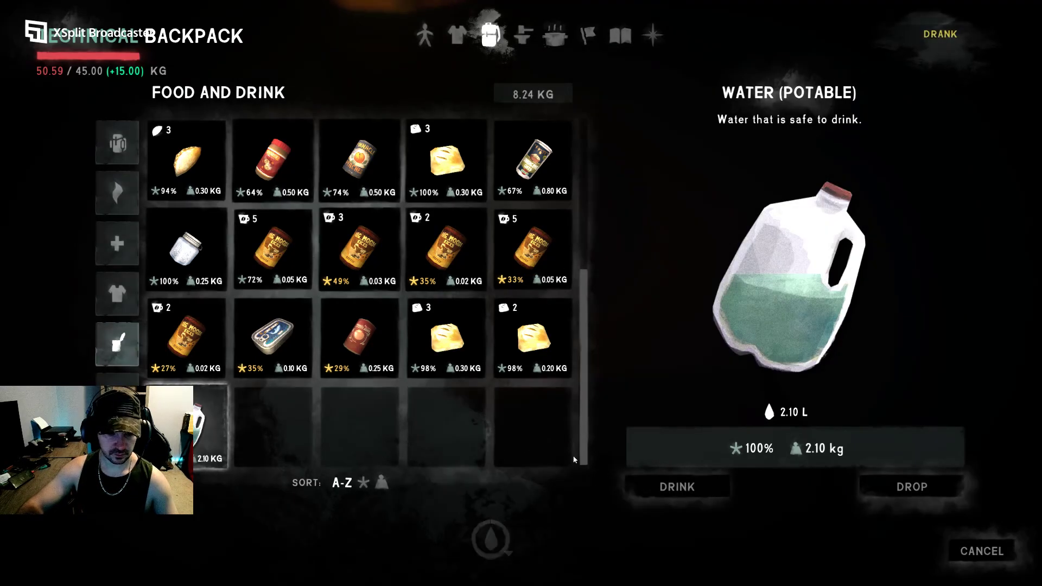
pyautogui.press('Escape')
# - Sleep one hour on the bear skin bedroll, then pause the game
pyautogui.click(521, 293)
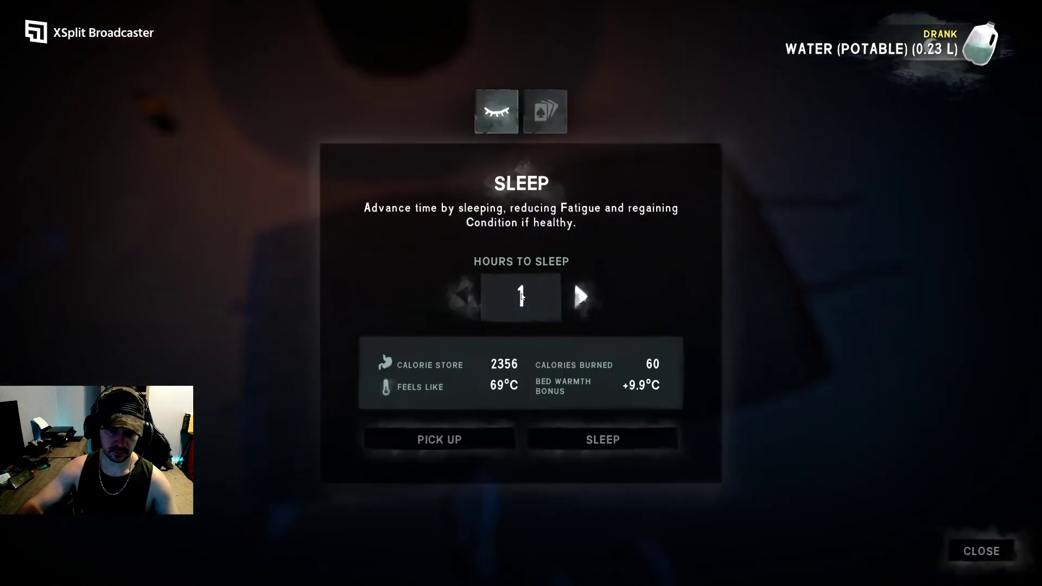
pyautogui.click(610, 443)
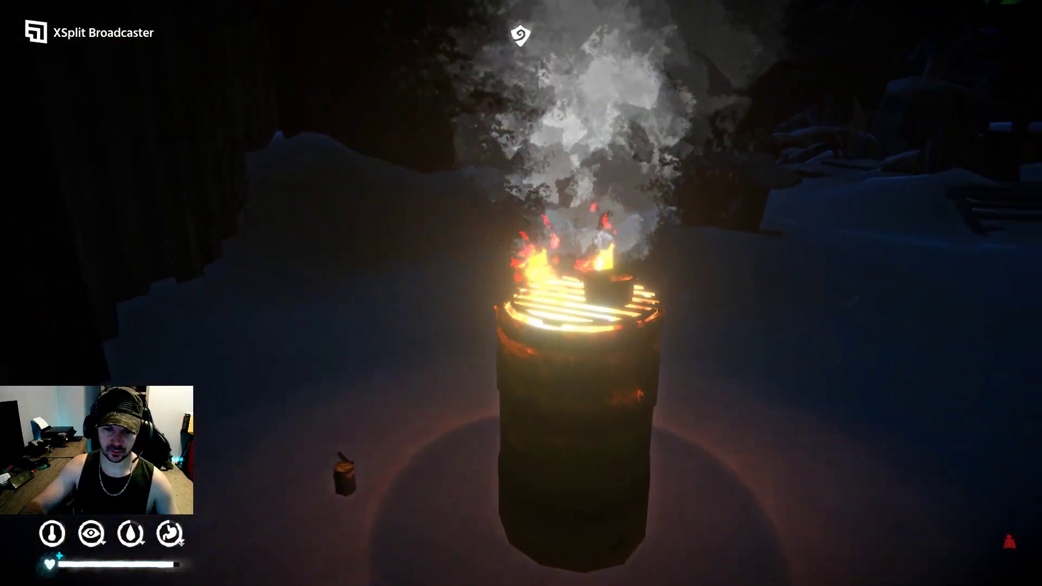
pyautogui.press('Escape')
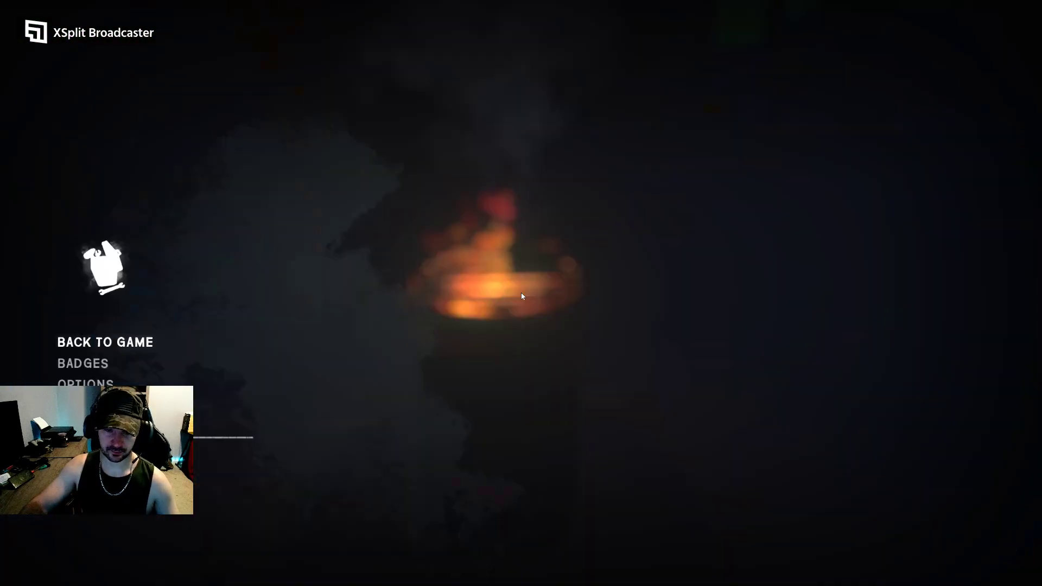